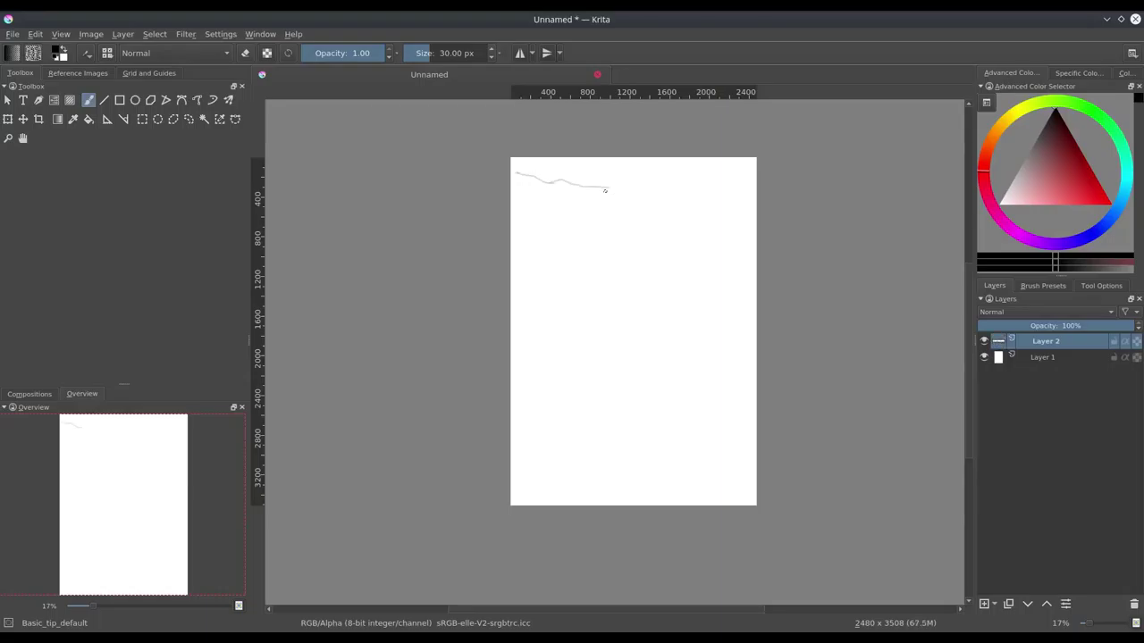
Extend the ledge line rightward, erase the right-side hatching, and sketch the curved ledge edges
{"action": "scroll", "coordinate": [593, 198], "scroll_direction": "down", "scroll_amount": 1}
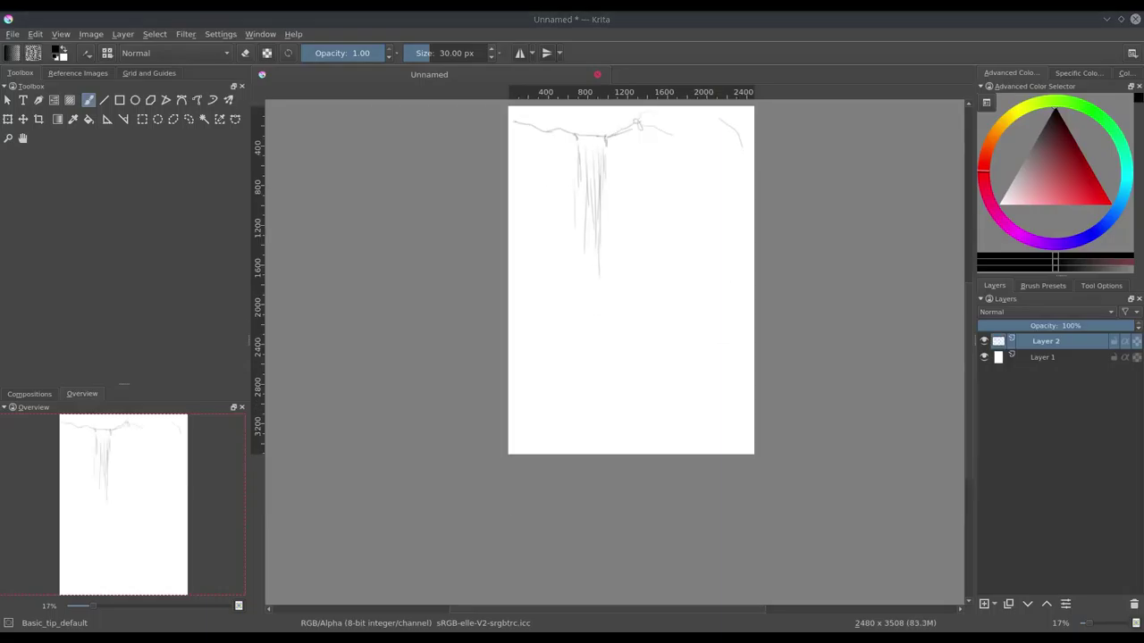
{"action": "left_click_drag", "start_coordinate": [661, 291], "coordinate": [738, 289]}
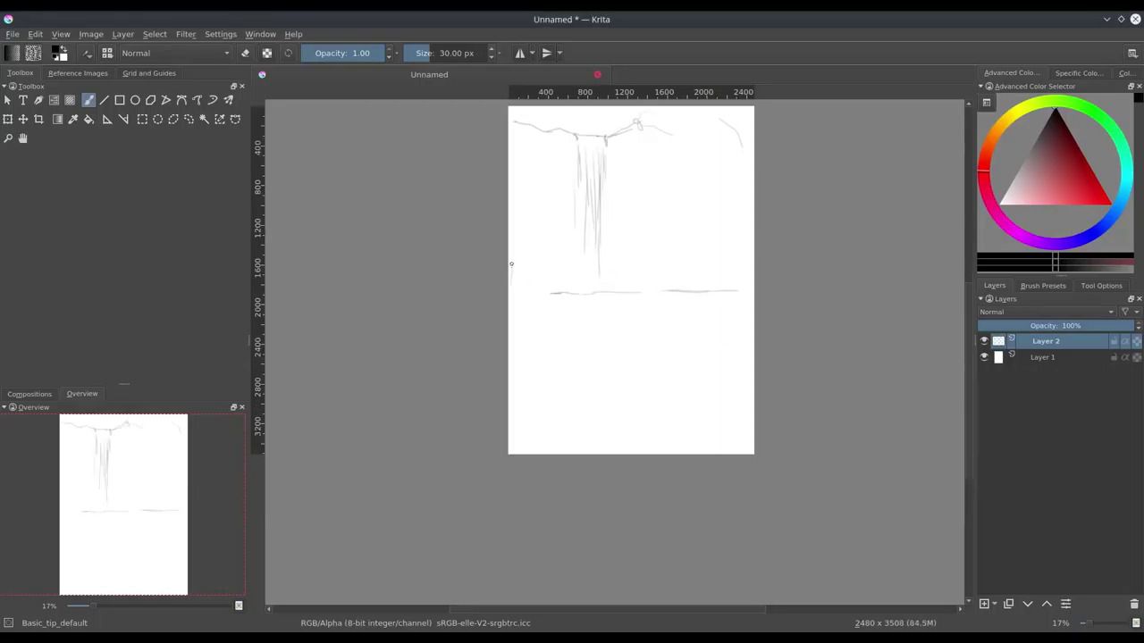
{"action": "right_click", "coordinate": [582, 250]}
{"action": "key", "text": "e"}
{"action": "mouse_move", "coordinate": [572, 231]}
{"action": "left_mouse_down"}
{"action": "mouse_move", "coordinate": [543, 251]}
{"action": "mouse_move", "coordinate": [608, 321]}
{"action": "left_mouse_up"}
{"action": "left_click_drag", "start_coordinate": [670, 302], "coordinate": [729, 288]}
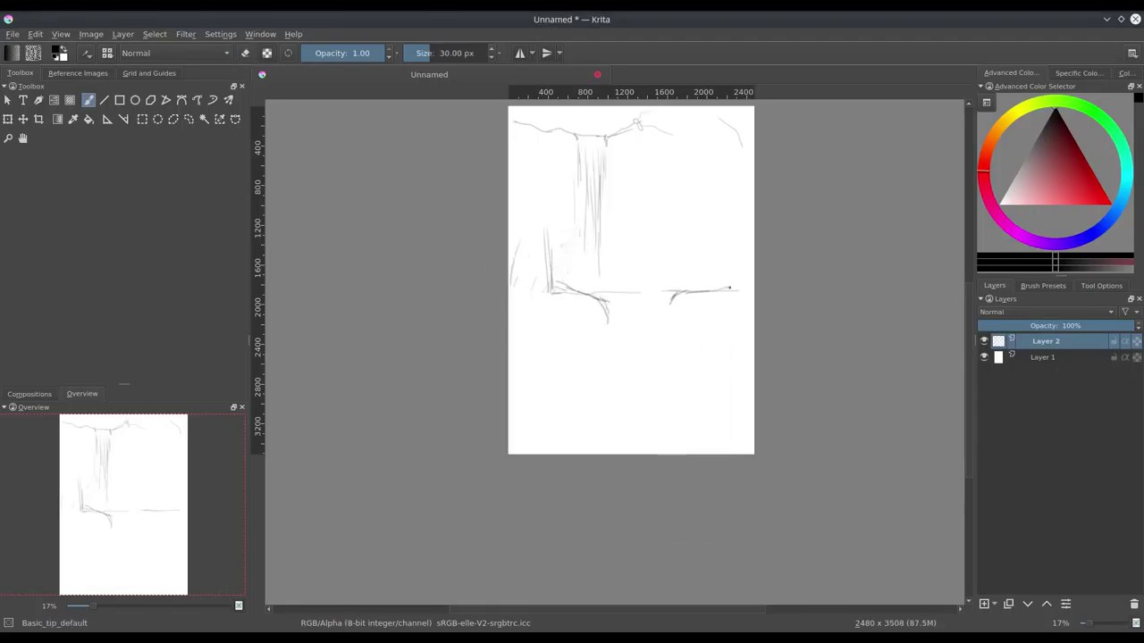
Sketch the lower waterfall below the ledge, the long pool edge, and rocks beneath it
{"action": "left_click_drag", "start_coordinate": [661, 295], "coordinate": [659, 362]}
{"action": "left_click_drag", "start_coordinate": [613, 302], "coordinate": [619, 368]}
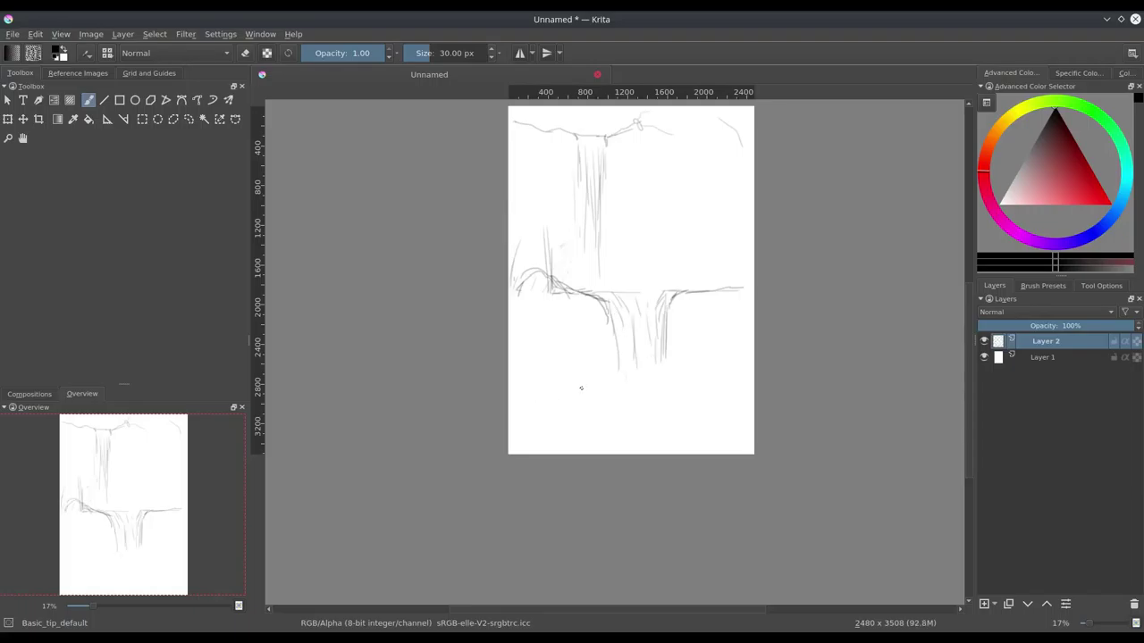
{"action": "left_click_drag", "start_coordinate": [516, 396], "coordinate": [752, 393]}
{"action": "mouse_move", "coordinate": [558, 402]}
{"action": "left_mouse_down"}
{"action": "mouse_move", "coordinate": [597, 413]}
{"action": "mouse_move", "coordinate": [582, 428]}
{"action": "left_mouse_up"}
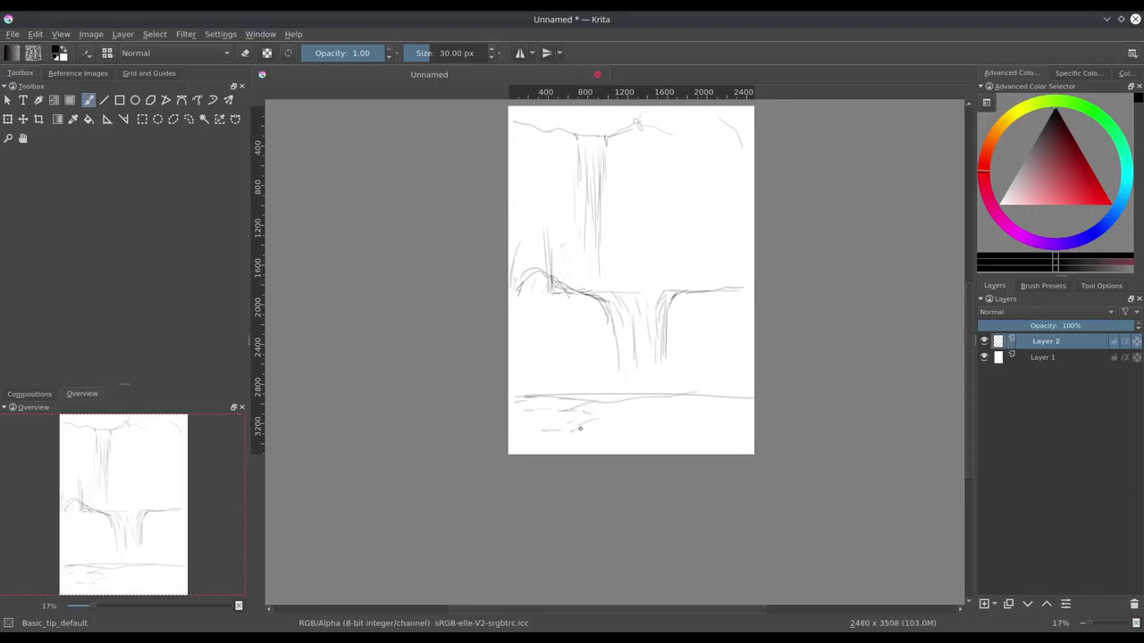
{"action": "left_click_drag", "start_coordinate": [663, 295], "coordinate": [660, 393]}
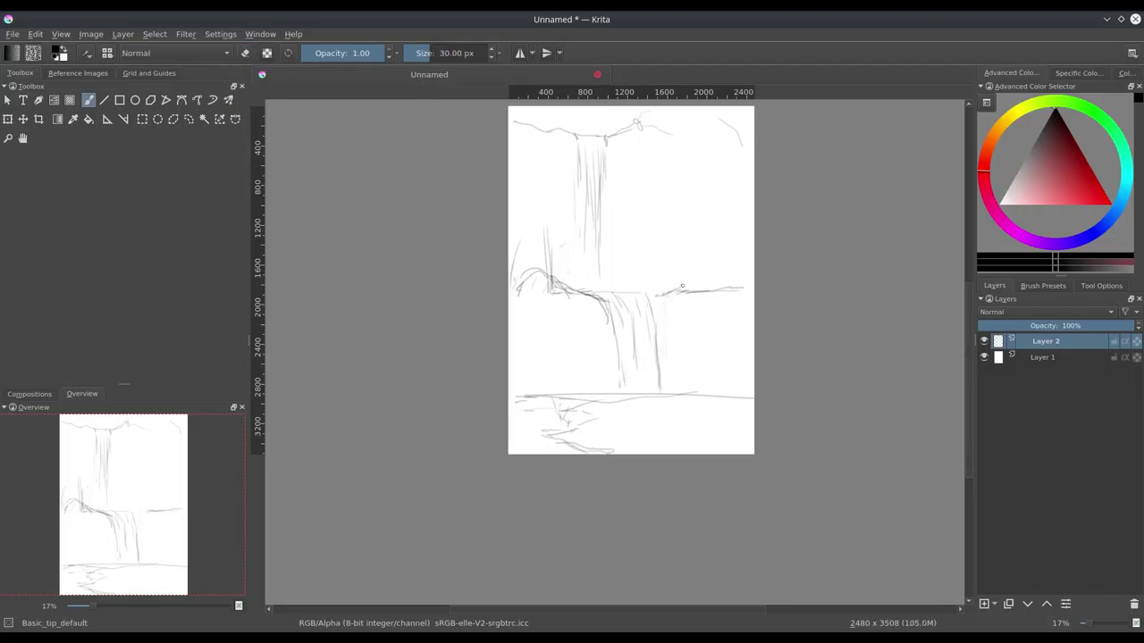
{"action": "left_click_drag", "start_coordinate": [609, 297], "coordinate": [653, 306]}
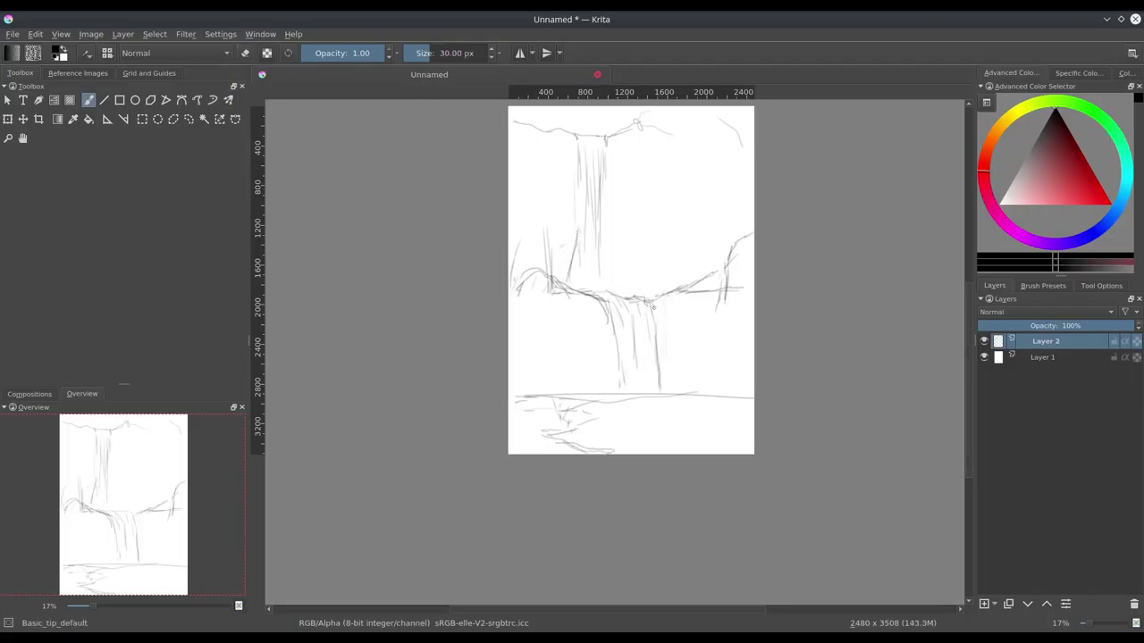
Scribble foliage along the top edge and rocks on the bottom-left ledge
{"action": "mouse_move", "coordinate": [549, 118]}
{"action": "left_mouse_down"}
{"action": "mouse_move", "coordinate": [553, 187]}
{"action": "mouse_move", "coordinate": [564, 188]}
{"action": "left_mouse_up"}
{"action": "left_click_drag", "start_coordinate": [630, 189], "coordinate": [688, 178]}
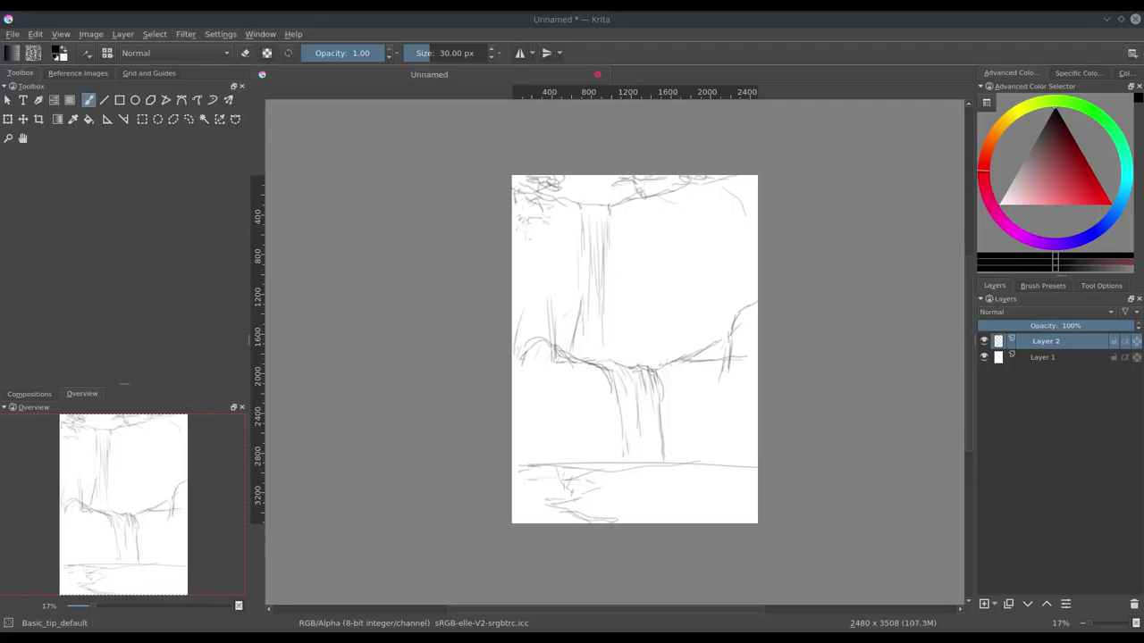
{"action": "left_click_drag", "start_coordinate": [541, 465], "coordinate": [590, 460]}
Toggle the eraser to clean up stray ledge and lower-waterfall lines
{"action": "key", "text": "e"}
{"action": "mouse_move", "coordinate": [755, 308]}
{"action": "left_mouse_down"}
{"action": "mouse_move", "coordinate": [679, 367]}
{"action": "mouse_move", "coordinate": [665, 362]}
{"action": "left_mouse_up"}
{"action": "key", "text": "e"}
{"action": "left_click_drag", "start_coordinate": [637, 358], "coordinate": [694, 336]}
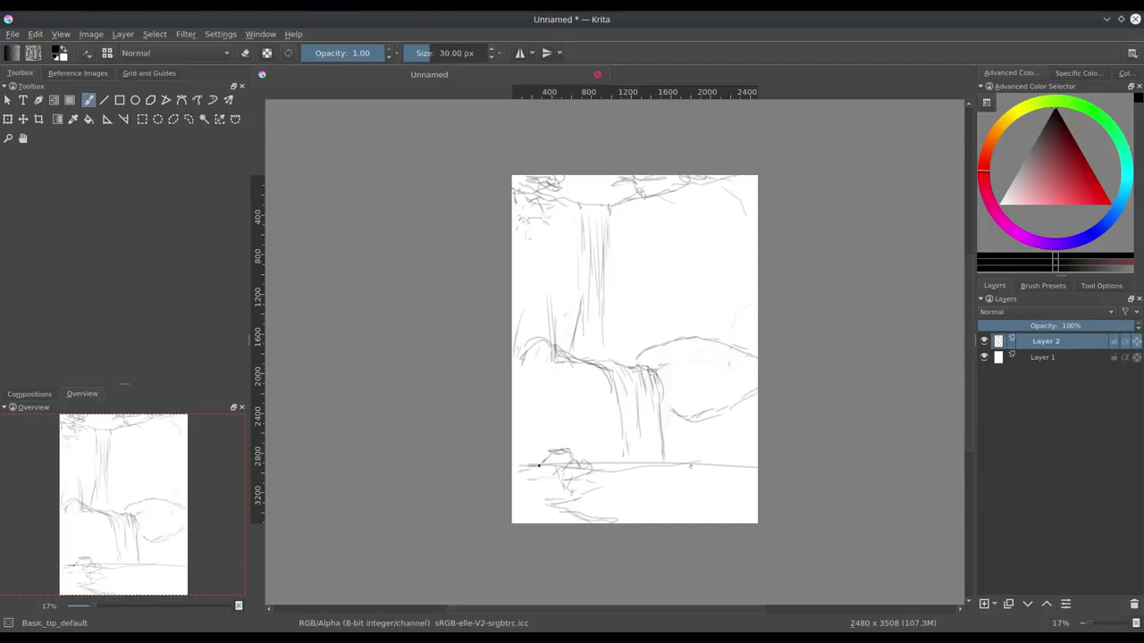
{"action": "key", "text": "e"}
{"action": "left_click_drag", "start_coordinate": [621, 366], "coordinate": [580, 429]}
{"action": "left_click_drag", "start_coordinate": [522, 344], "coordinate": [572, 362]}
{"action": "left_click_drag", "start_coordinate": [576, 322], "coordinate": [551, 347]}
{"action": "key", "text": "e"}
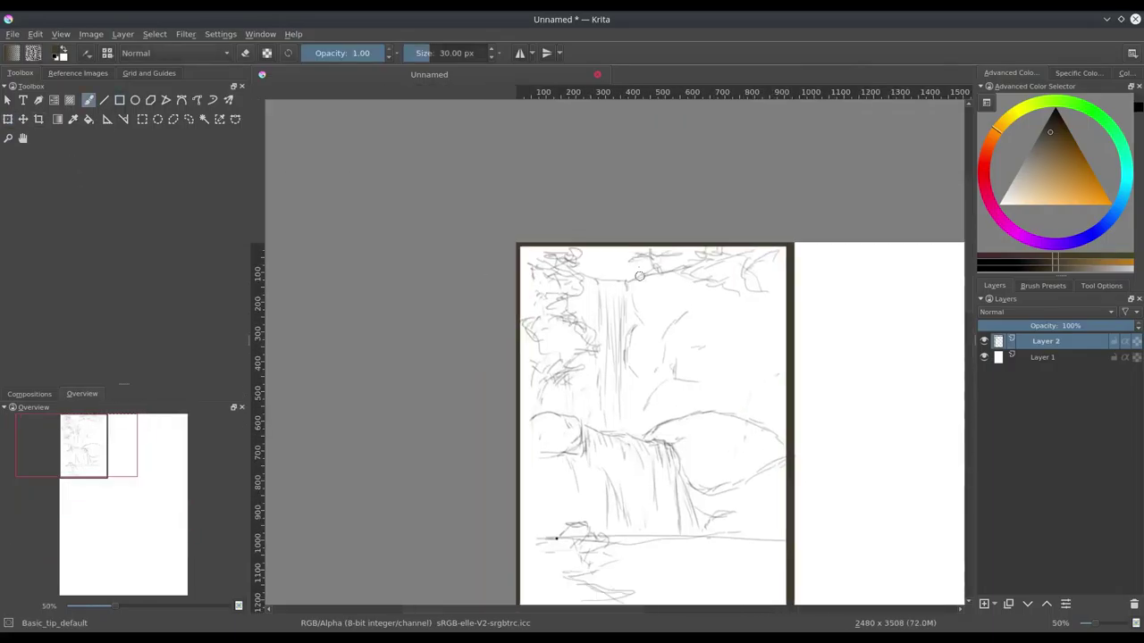
Paint dark strokes along the right side of the shrunken sketch
{"action": "mouse_move", "coordinate": [639, 276]}
{"action": "left_mouse_down"}
{"action": "mouse_move", "coordinate": [583, 317]}
{"action": "mouse_move", "coordinate": [642, 311]}
{"action": "mouse_move", "coordinate": [670, 322]}
{"action": "left_mouse_up"}
Block in dark green foliage at the top and dark grey rock on the right cliff
{"action": "left_click_drag", "start_coordinate": [1067, 104], "coordinate": [1053, 132]}
{"action": "mouse_move", "coordinate": [665, 268]}
{"action": "left_mouse_down"}
{"action": "mouse_move", "coordinate": [710, 279]}
{"action": "mouse_move", "coordinate": [701, 254]}
{"action": "mouse_move", "coordinate": [715, 275]}
{"action": "left_mouse_up"}
{"action": "mouse_move", "coordinate": [589, 250]}
{"action": "left_mouse_down"}
{"action": "mouse_move", "coordinate": [540, 264]}
{"action": "mouse_move", "coordinate": [536, 331]}
{"action": "mouse_move", "coordinate": [556, 348]}
{"action": "mouse_move", "coordinate": [536, 371]}
{"action": "left_mouse_up"}
{"action": "left_click_drag", "start_coordinate": [643, 322], "coordinate": [636, 384]}
{"action": "left_click_drag", "start_coordinate": [661, 294], "coordinate": [643, 402]}
{"action": "left_click_drag", "start_coordinate": [679, 277], "coordinate": [768, 304]}
{"action": "mouse_move", "coordinate": [652, 420]}
{"action": "left_mouse_down"}
{"action": "mouse_move", "coordinate": [751, 295]}
{"action": "mouse_move", "coordinate": [778, 411]}
{"action": "left_mouse_up"}
{"action": "left_click_drag", "start_coordinate": [768, 295], "coordinate": [742, 402]}
{"action": "left_click_drag", "start_coordinate": [670, 411], "coordinate": [769, 375]}
{"action": "mouse_move", "coordinate": [768, 304]}
{"action": "left_mouse_down"}
{"action": "mouse_move", "coordinate": [662, 420]}
{"action": "mouse_move", "coordinate": [683, 434]}
{"action": "left_mouse_up"}
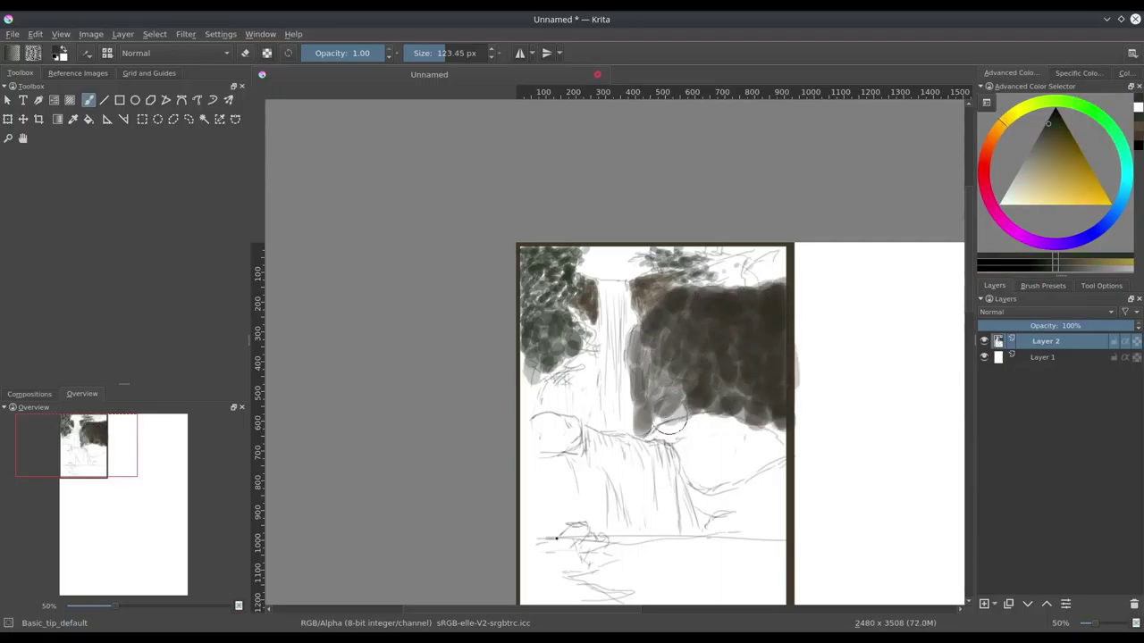
Lighten the right cliff with grey and darken the left foliage and waterfall edge
{"action": "left_click", "coordinate": [661, 357], "text": "ctrl"}
{"action": "left_click_drag", "start_coordinate": [661, 349], "coordinate": [643, 429]}
{"action": "mouse_move", "coordinate": [594, 349]}
{"action": "left_mouse_down"}
{"action": "mouse_move", "coordinate": [527, 367]}
{"action": "mouse_move", "coordinate": [581, 393]}
{"action": "left_mouse_up"}
{"action": "left_click_drag", "start_coordinate": [581, 313], "coordinate": [585, 420]}
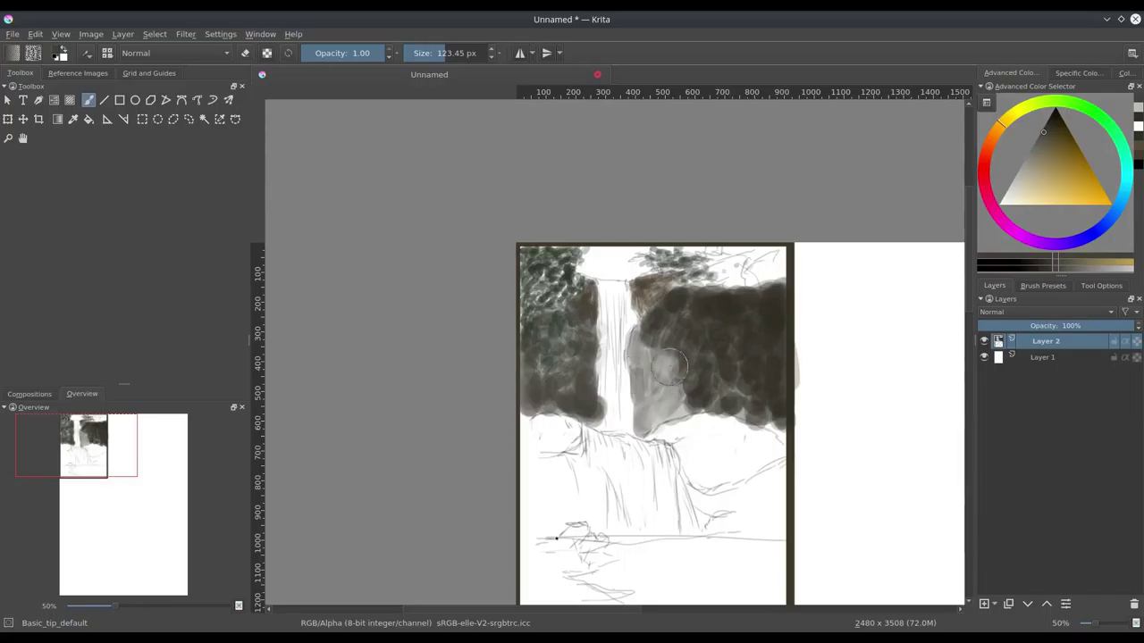
{"action": "left_click_drag", "start_coordinate": [661, 331], "coordinate": [652, 420]}
Paint the waterfall greyish cyan, then add light grey mist with the Basic_circle brush
{"action": "left_click", "coordinate": [700, 408], "text": "ctrl"}
{"action": "left_click_drag", "start_coordinate": [615, 290], "coordinate": [616, 429]}
{"action": "key", "text": "bracketleft"}
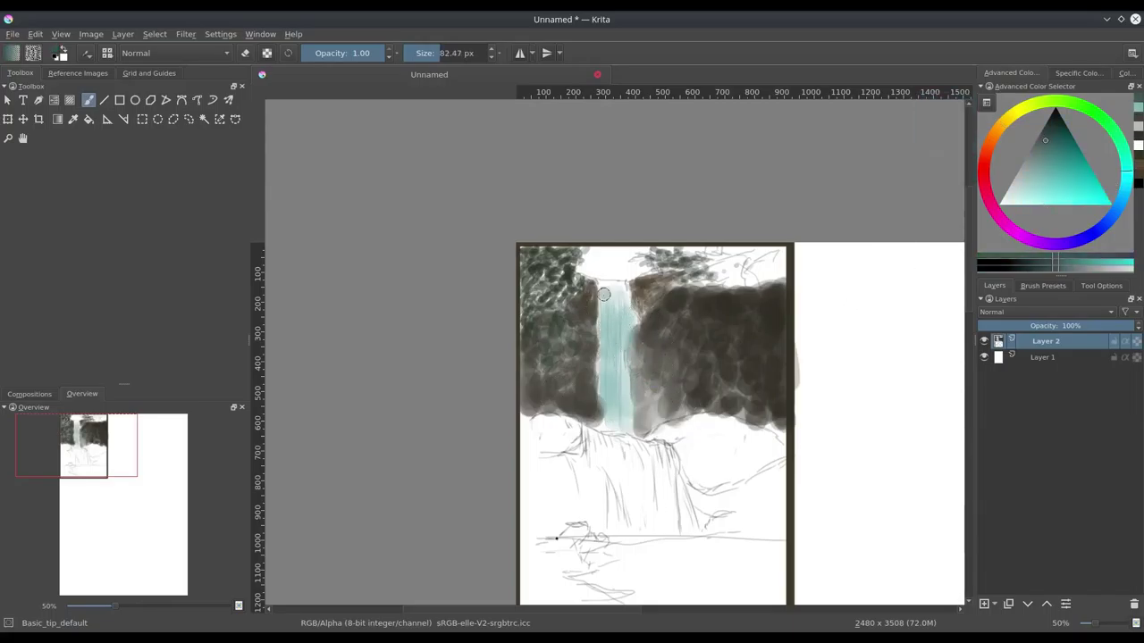
{"action": "left_click_drag", "start_coordinate": [617, 294], "coordinate": [614, 429]}
{"action": "left_click", "coordinate": [620, 305], "text": "ctrl"}
{"action": "left_click", "coordinate": [661, 394], "text": "ctrl"}
{"action": "right_click", "coordinate": [696, 286]}
{"action": "left_click", "coordinate": [696, 205]}
{"action": "mouse_move", "coordinate": [577, 340]}
{"action": "left_mouse_down"}
{"action": "mouse_move", "coordinate": [554, 420]}
{"action": "mouse_move", "coordinate": [631, 345]}
{"action": "left_mouse_up"}
Paint bright green foliage across the top of the scene
{"action": "left_click", "coordinate": [1047, 101]}
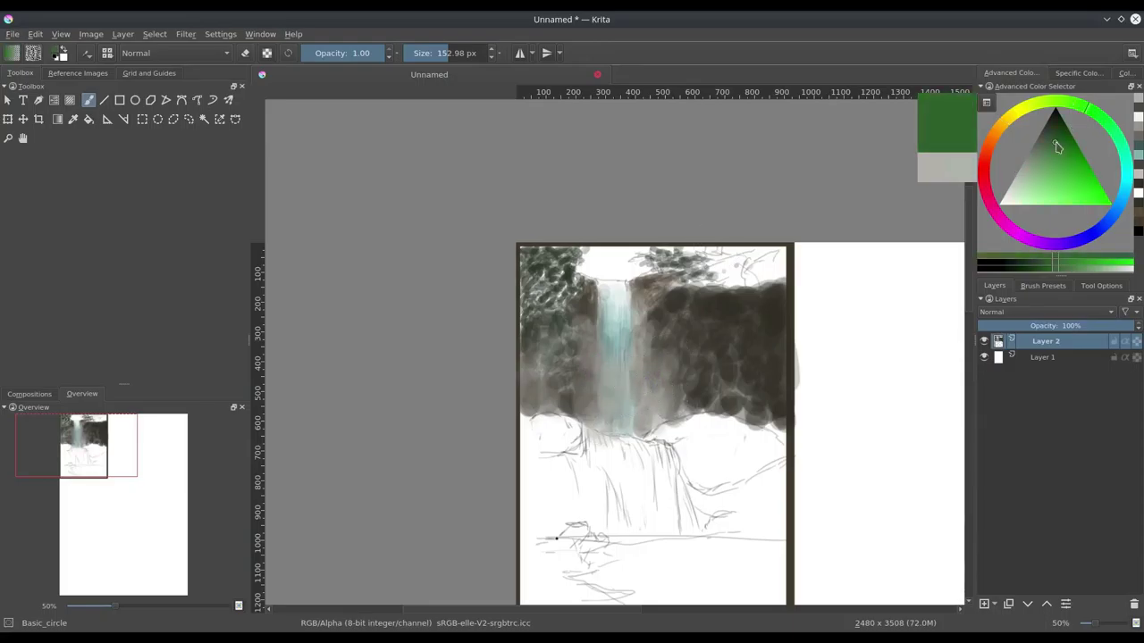
{"action": "key", "text": "bracketleft"}
{"action": "key", "text": "bracketleft"}
{"action": "left_click_drag", "start_coordinate": [634, 257], "coordinate": [706, 255]}
{"action": "left_click", "coordinate": [1041, 167]}
{"action": "left_click_drag", "start_coordinate": [1041, 167], "coordinate": [1072, 157]}
{"action": "mouse_move", "coordinate": [737, 250]}
{"action": "left_mouse_down"}
{"action": "mouse_move", "coordinate": [647, 268]}
{"action": "mouse_move", "coordinate": [586, 261]}
{"action": "mouse_move", "coordinate": [599, 261]}
{"action": "left_mouse_up"}
{"action": "mouse_move", "coordinate": [777, 255]}
{"action": "left_mouse_down"}
{"action": "mouse_move", "coordinate": [738, 279]}
{"action": "mouse_move", "coordinate": [743, 286]}
{"action": "mouse_move", "coordinate": [670, 285]}
{"action": "mouse_move", "coordinate": [711, 286]}
{"action": "left_mouse_up"}
{"action": "left_click", "coordinate": [1053, 131]}
Paint brown and reddish-brown boulders on both sides of the lower cascade
{"action": "left_click", "coordinate": [986, 143]}
{"action": "mouse_move", "coordinate": [769, 438]}
{"action": "left_mouse_down"}
{"action": "mouse_move", "coordinate": [670, 424]}
{"action": "mouse_move", "coordinate": [702, 482]}
{"action": "mouse_move", "coordinate": [697, 473]}
{"action": "left_mouse_up"}
{"action": "left_click", "coordinate": [715, 429], "text": "ctrl"}
{"action": "mouse_move", "coordinate": [742, 420]}
{"action": "left_mouse_down"}
{"action": "mouse_move", "coordinate": [652, 429]}
{"action": "mouse_move", "coordinate": [679, 393]}
{"action": "left_mouse_up"}
{"action": "mouse_move", "coordinate": [706, 465]}
{"action": "left_mouse_down"}
{"action": "mouse_move", "coordinate": [697, 498]}
{"action": "mouse_move", "coordinate": [715, 531]}
{"action": "left_mouse_up"}
{"action": "left_click", "coordinate": [697, 499], "text": "ctrl"}
{"action": "mouse_move", "coordinate": [733, 478]}
{"action": "left_mouse_down"}
{"action": "mouse_move", "coordinate": [746, 536]}
{"action": "mouse_move", "coordinate": [714, 531]}
{"action": "left_mouse_up"}
{"action": "left_click_drag", "start_coordinate": [777, 451], "coordinate": [681, 476]}
{"action": "left_click_drag", "start_coordinate": [572, 420], "coordinate": [536, 469]}
{"action": "left_click", "coordinate": [545, 438], "text": "ctrl"}
{"action": "mouse_move", "coordinate": [523, 416]}
{"action": "left_mouse_down"}
{"action": "mouse_move", "coordinate": [577, 460]}
{"action": "mouse_move", "coordinate": [533, 526]}
{"action": "mouse_move", "coordinate": [577, 529]}
{"action": "left_mouse_up"}
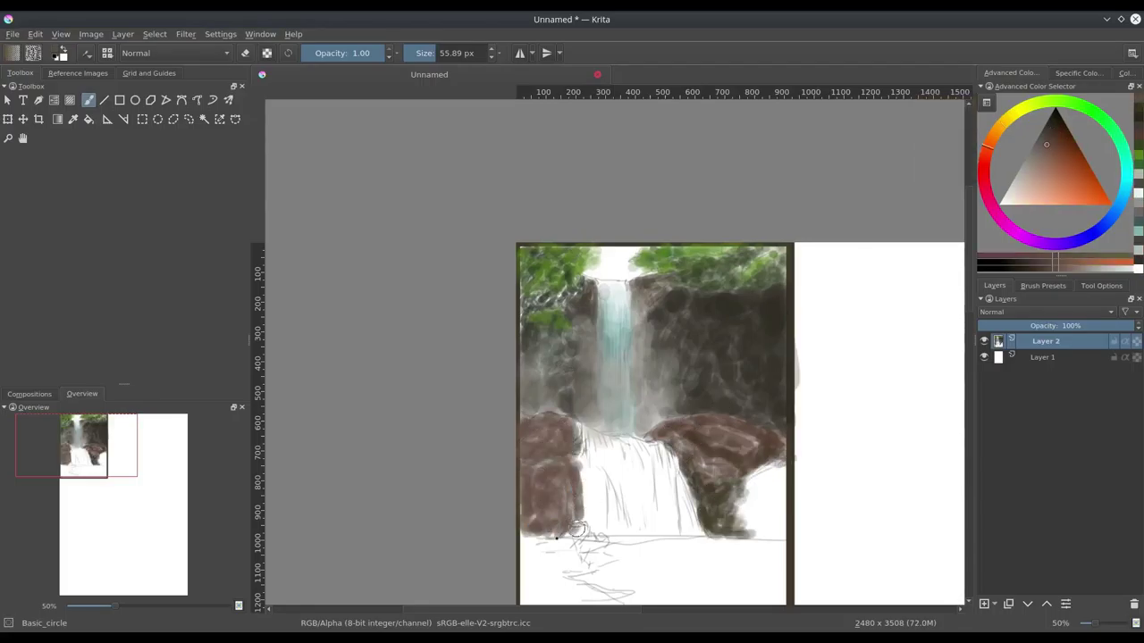
Darken the left cliff, the lower falls' top and the area under the arch
{"action": "left_click", "coordinate": [573, 460], "text": "ctrl"}
{"action": "key", "text": "bracketleft"}
{"action": "mouse_move", "coordinate": [552, 465]}
{"action": "left_mouse_down"}
{"action": "mouse_move", "coordinate": [536, 501]}
{"action": "mouse_move", "coordinate": [572, 532]}
{"action": "mouse_move", "coordinate": [536, 474]}
{"action": "left_mouse_up"}
{"action": "left_click", "coordinate": [740, 426], "text": "ctrl"}
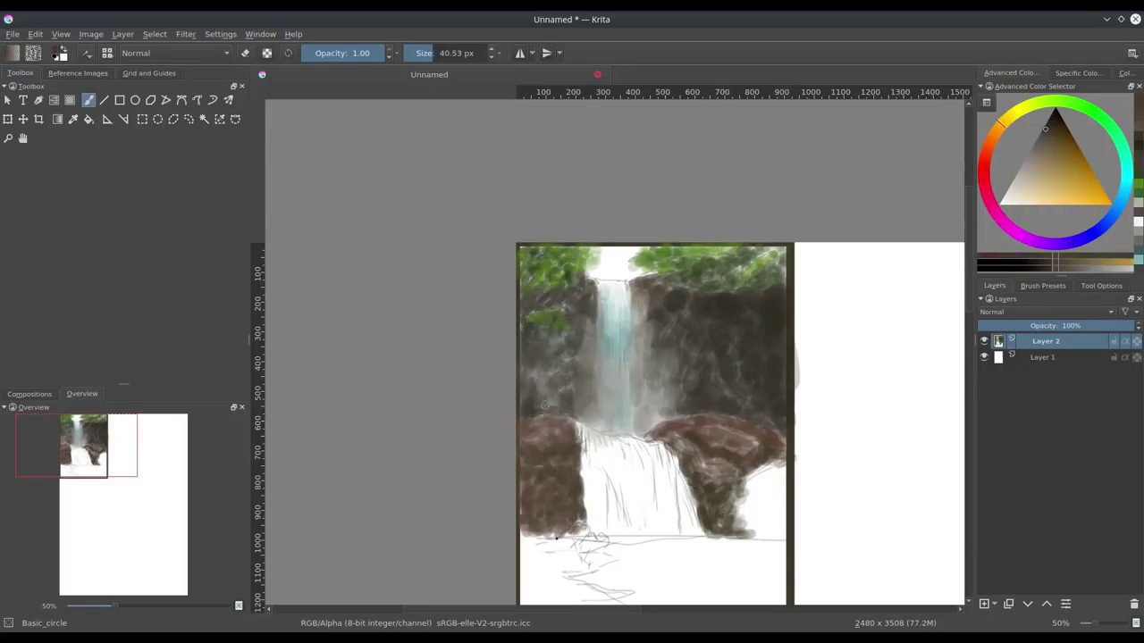
{"action": "left_click_drag", "start_coordinate": [544, 405], "coordinate": [536, 366]}
{"action": "left_click_drag", "start_coordinate": [590, 323], "coordinate": [590, 402]}
{"action": "mouse_move", "coordinate": [599, 441]}
{"action": "left_mouse_down"}
{"action": "mouse_move", "coordinate": [665, 437]}
{"action": "mouse_move", "coordinate": [697, 531]}
{"action": "mouse_move", "coordinate": [595, 510]}
{"action": "mouse_move", "coordinate": [661, 513]}
{"action": "left_mouse_up"}
{"action": "mouse_move", "coordinate": [603, 536]}
{"action": "left_mouse_down"}
{"action": "mouse_move", "coordinate": [688, 469]}
{"action": "mouse_move", "coordinate": [693, 527]}
{"action": "left_mouse_up"}
{"action": "left_click_drag", "start_coordinate": [520, 436], "coordinate": [576, 422]}
Paint bright yellow-green moss on the lower-right rocks
{"action": "mouse_move", "coordinate": [751, 451]}
{"action": "left_mouse_down"}
{"action": "mouse_move", "coordinate": [782, 482]}
{"action": "mouse_move", "coordinate": [737, 536]}
{"action": "left_mouse_up"}
{"action": "left_click", "coordinate": [768, 305], "text": "ctrl"}
{"action": "mouse_move", "coordinate": [742, 487]}
{"action": "left_mouse_down"}
{"action": "mouse_move", "coordinate": [786, 535]}
{"action": "mouse_move", "coordinate": [777, 500]}
{"action": "mouse_move", "coordinate": [787, 516]}
{"action": "left_mouse_up"}
{"action": "left_click", "coordinate": [755, 500], "text": "ctrl"}
{"action": "left_click", "coordinate": [755, 489], "text": "ctrl"}
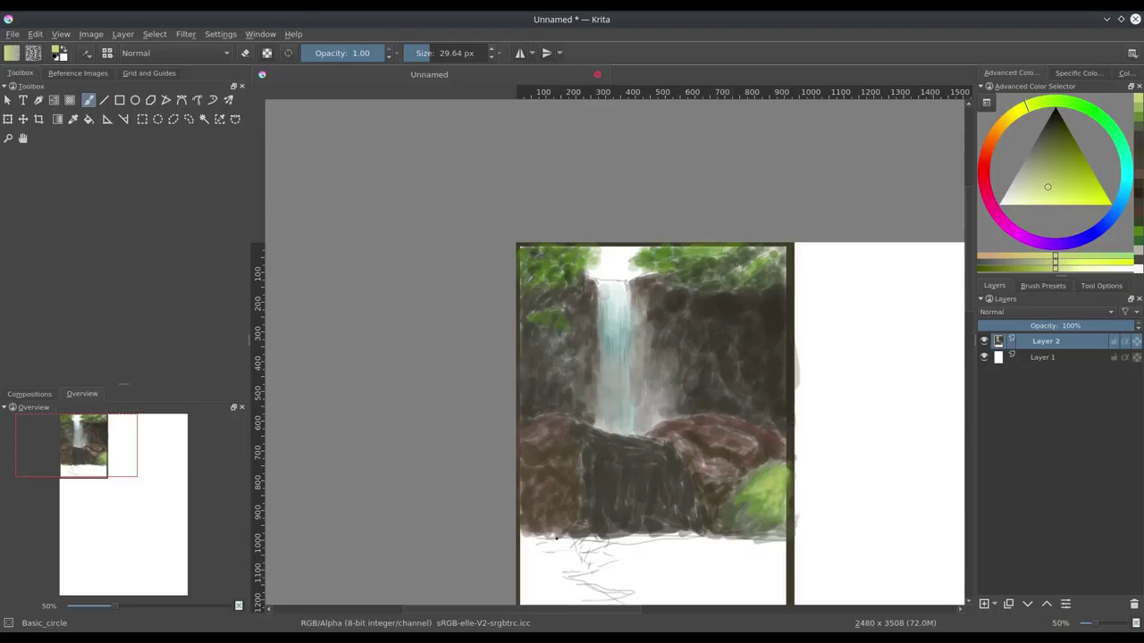
Paint light cyan cascading water streaks down the lower falls
{"action": "left_click", "coordinate": [615, 375], "text": "ctrl"}
{"action": "mouse_move", "coordinate": [586, 427]}
{"action": "left_mouse_down"}
{"action": "mouse_move", "coordinate": [617, 451]}
{"action": "mouse_move", "coordinate": [616, 506]}
{"action": "left_mouse_up"}
{"action": "mouse_move", "coordinate": [668, 447]}
{"action": "left_mouse_down"}
{"action": "mouse_move", "coordinate": [688, 527]}
{"action": "mouse_move", "coordinate": [661, 505]}
{"action": "left_mouse_up"}
{"action": "mouse_move", "coordinate": [595, 440]}
{"action": "left_mouse_down"}
{"action": "mouse_move", "coordinate": [597, 506]}
{"action": "mouse_move", "coordinate": [666, 541]}
{"action": "mouse_move", "coordinate": [630, 531]}
{"action": "left_mouse_up"}
{"action": "left_click", "coordinate": [625, 376], "text": "ctrl"}
{"action": "left_click_drag", "start_coordinate": [644, 446], "coordinate": [661, 531]}
{"action": "mouse_move", "coordinate": [597, 465]}
{"action": "left_mouse_down"}
{"action": "mouse_move", "coordinate": [597, 519]}
{"action": "mouse_move", "coordinate": [626, 537]}
{"action": "mouse_move", "coordinate": [534, 470]}
{"action": "left_mouse_up"}
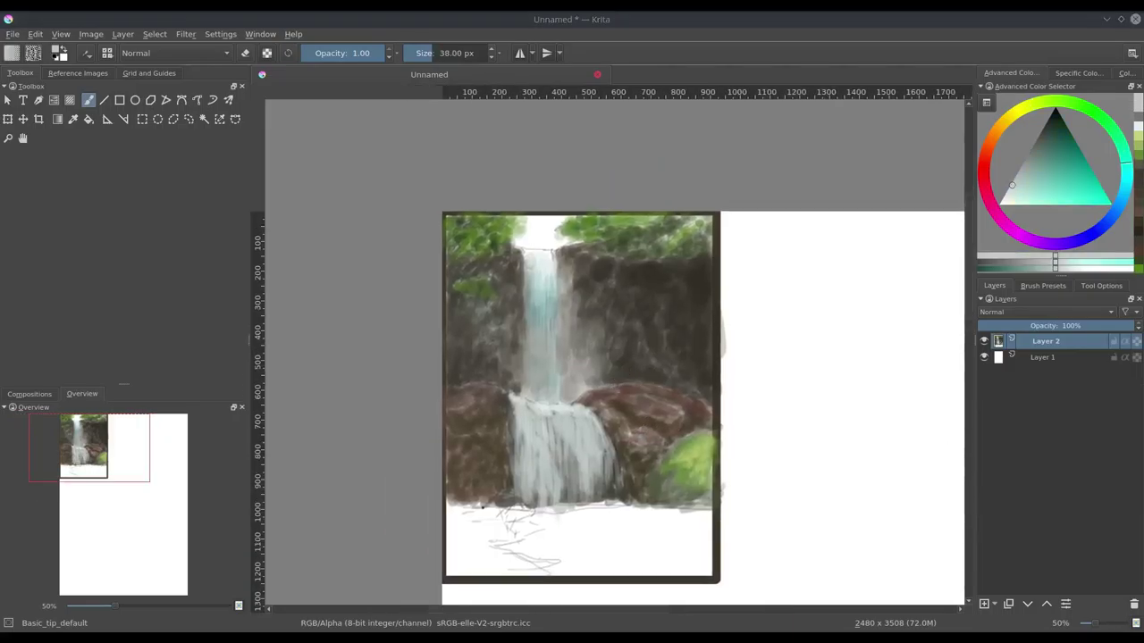
Darken the upper waterfall's top and edges, then shade it in cyan
{"action": "left_click", "coordinate": [510, 280], "text": "ctrl"}
{"action": "left_click_drag", "start_coordinate": [522, 250], "coordinate": [527, 312]}
{"action": "left_click_drag", "start_coordinate": [558, 250], "coordinate": [558, 347]}
{"action": "left_click", "coordinate": [643, 349], "text": "ctrl"}
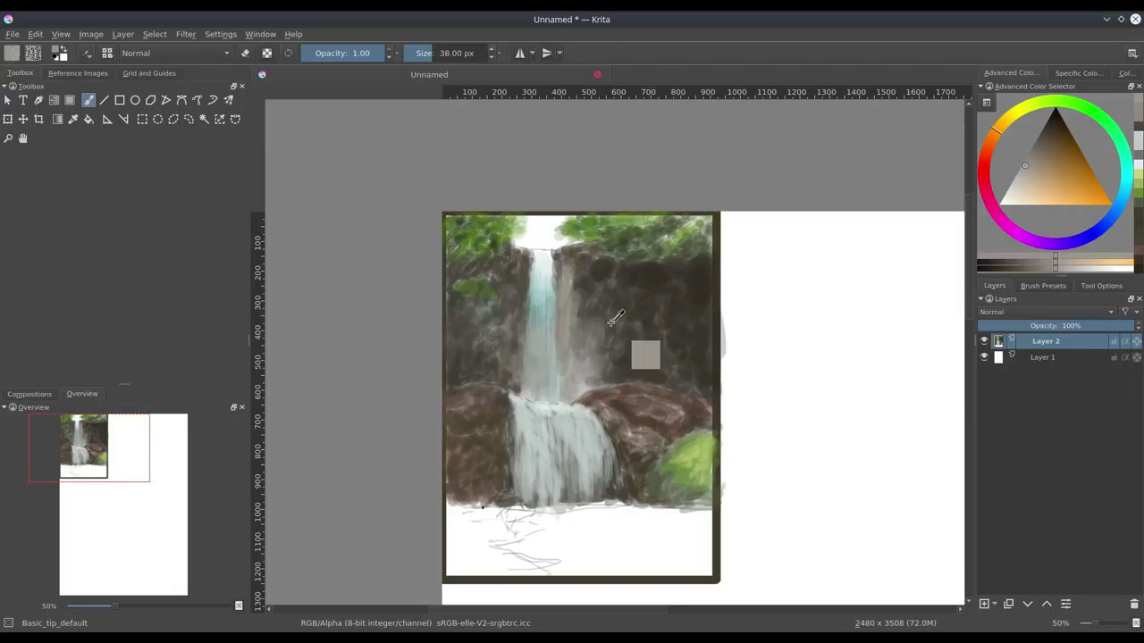
{"action": "left_click", "coordinate": [532, 252], "text": "ctrl"}
{"action": "left_click_drag", "start_coordinate": [532, 251], "coordinate": [572, 223]}
{"action": "left_click", "coordinate": [512, 271], "text": "ctrl"}
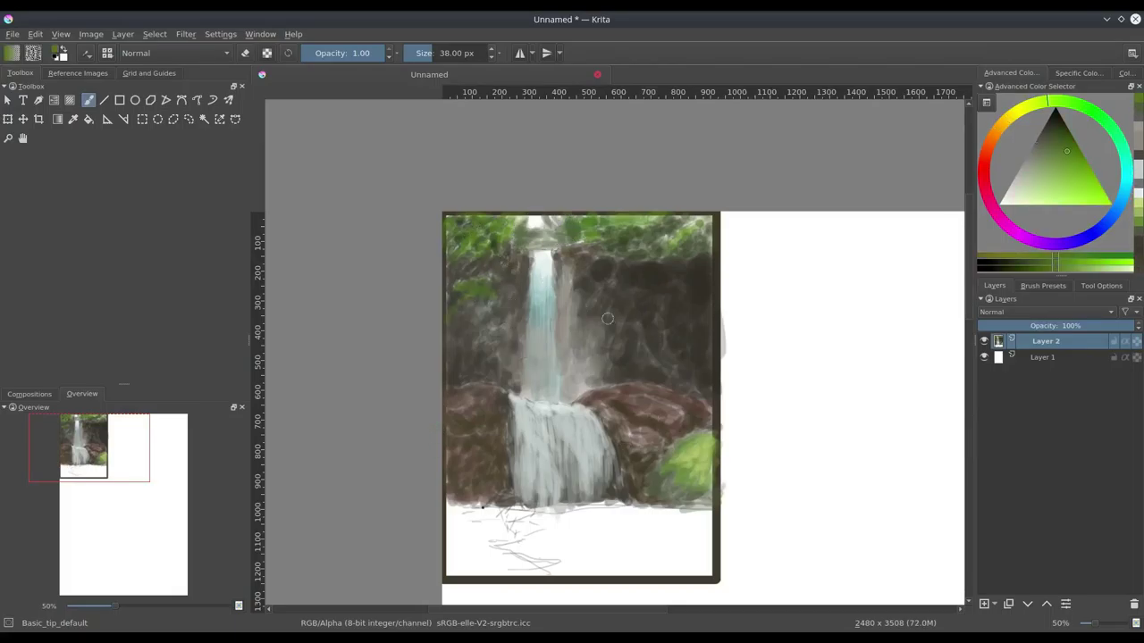
{"action": "left_click", "coordinate": [540, 286], "text": "ctrl"}
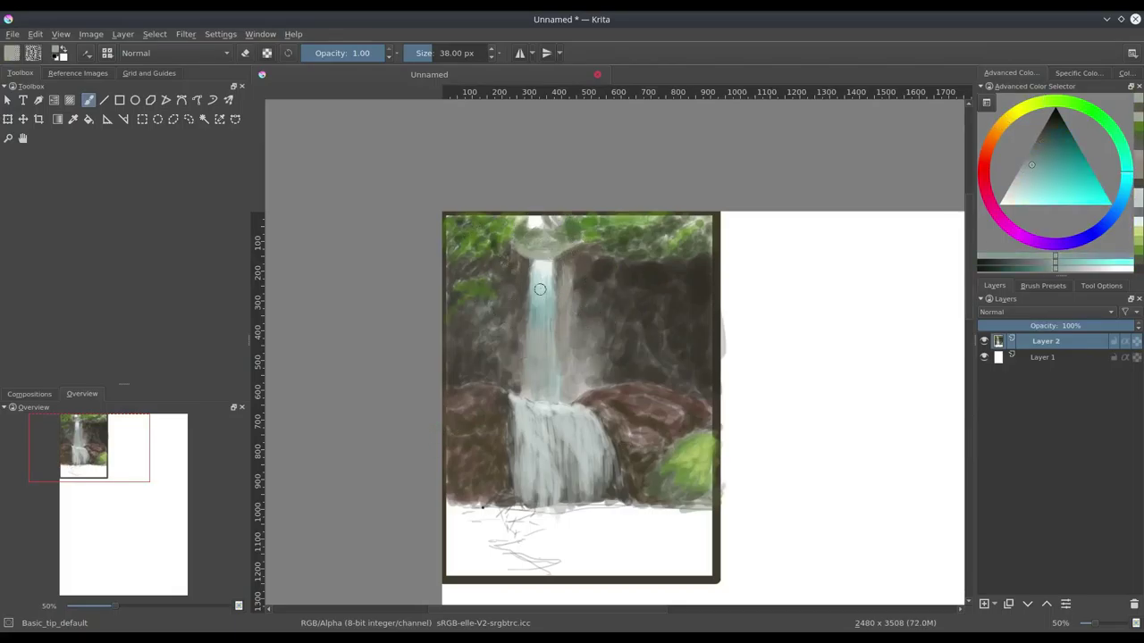
{"action": "left_click_drag", "start_coordinate": [541, 265], "coordinate": [550, 297]}
Zoom in to add the falls' light grey lip, then zoom back out
{"action": "scroll", "coordinate": [551, 297], "scroll_direction": "up", "scroll_amount": 2}
{"action": "left_click", "coordinate": [571, 235], "text": "ctrl"}
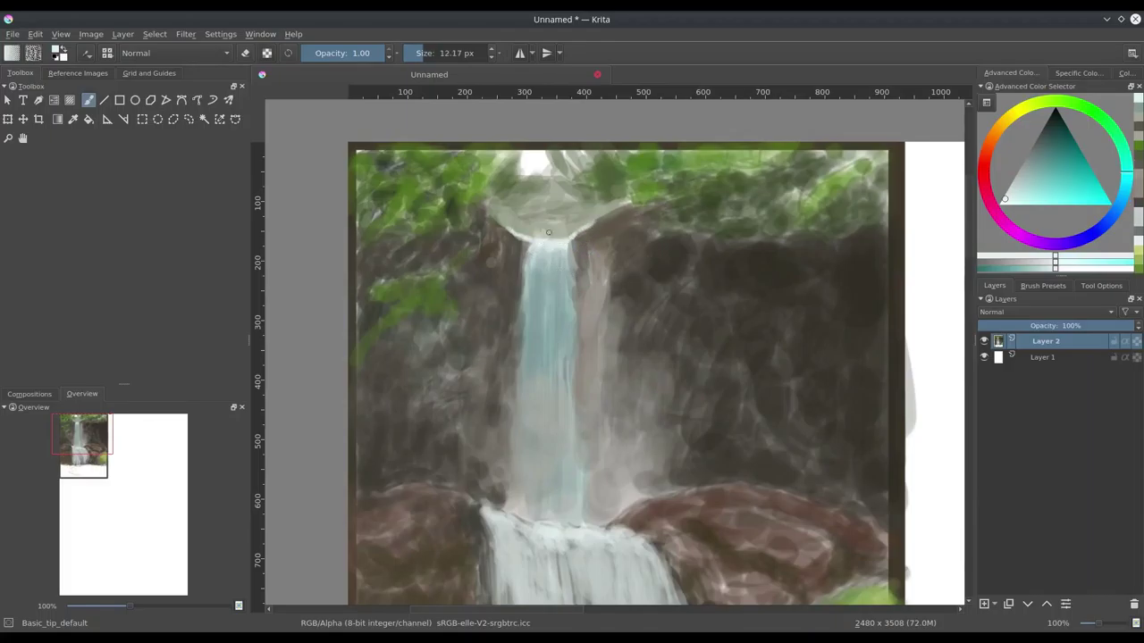
{"action": "scroll", "coordinate": [549, 233], "scroll_direction": "down", "scroll_amount": 4}
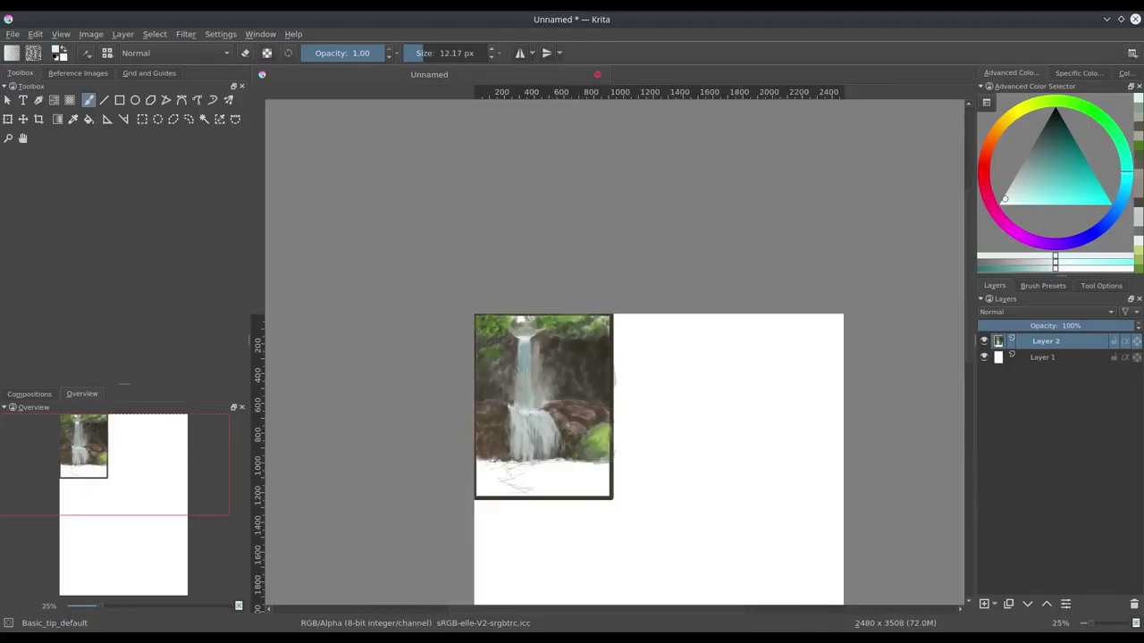
{"action": "scroll", "coordinate": [322, 336], "scroll_direction": "up", "scroll_amount": 1}
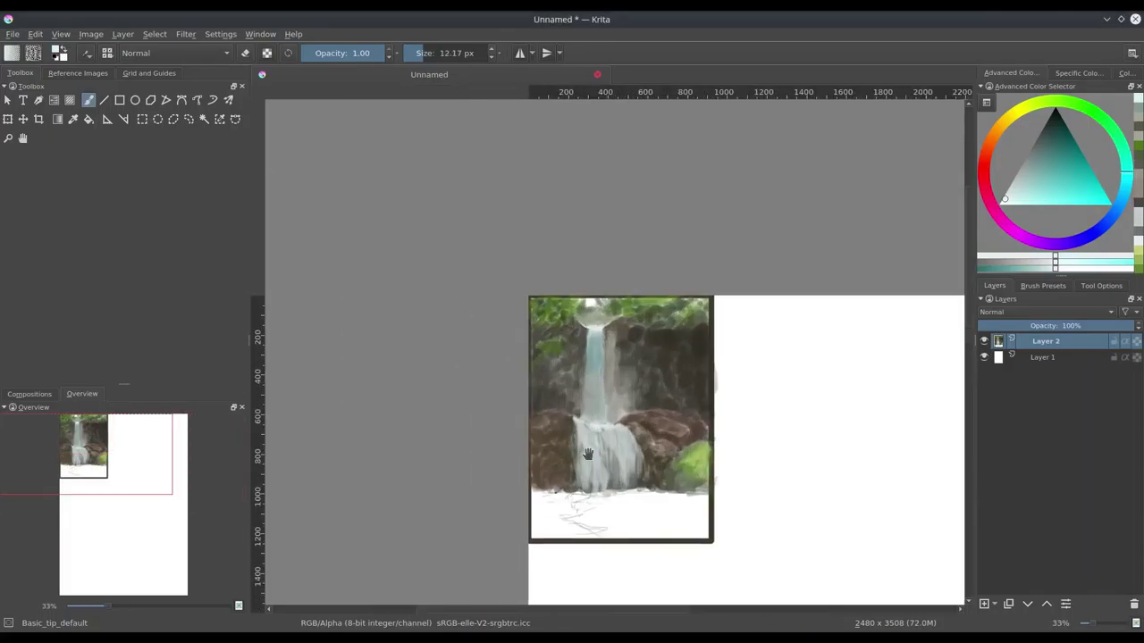
Paint the blue-grey pool along the bottom and reddish brown at the bottom-left
{"action": "left_click", "coordinate": [626, 447], "text": "ctrl"}
{"action": "mouse_move", "coordinate": [586, 447]}
{"action": "left_mouse_down"}
{"action": "mouse_move", "coordinate": [697, 451]}
{"action": "mouse_move", "coordinate": [672, 459]}
{"action": "left_mouse_up"}
{"action": "left_click", "coordinate": [572, 420], "text": "ctrl"}
{"action": "mouse_move", "coordinate": [545, 429]}
{"action": "left_mouse_down"}
{"action": "mouse_move", "coordinate": [595, 460]}
{"action": "mouse_move", "coordinate": [582, 458]}
{"action": "left_mouse_up"}
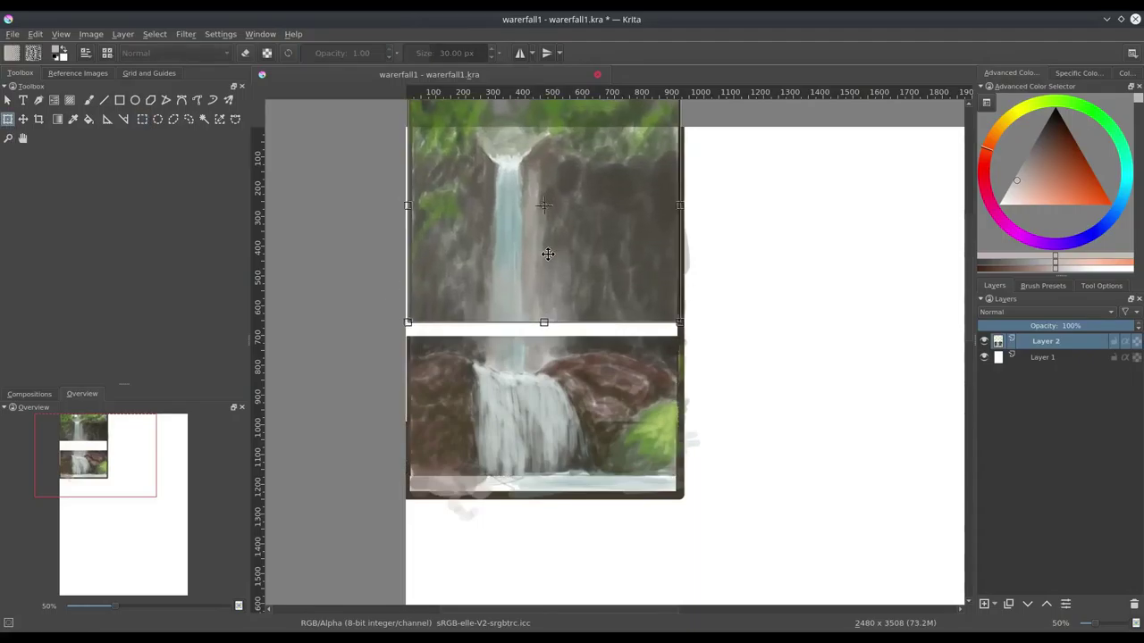
Zoom the view out and in to check the realigned upper and lower halves
{"action": "scroll", "coordinate": [644, 324], "scroll_direction": "down", "scroll_amount": 3}
{"action": "scroll", "coordinate": [498, 377], "scroll_direction": "up", "scroll_amount": 3}
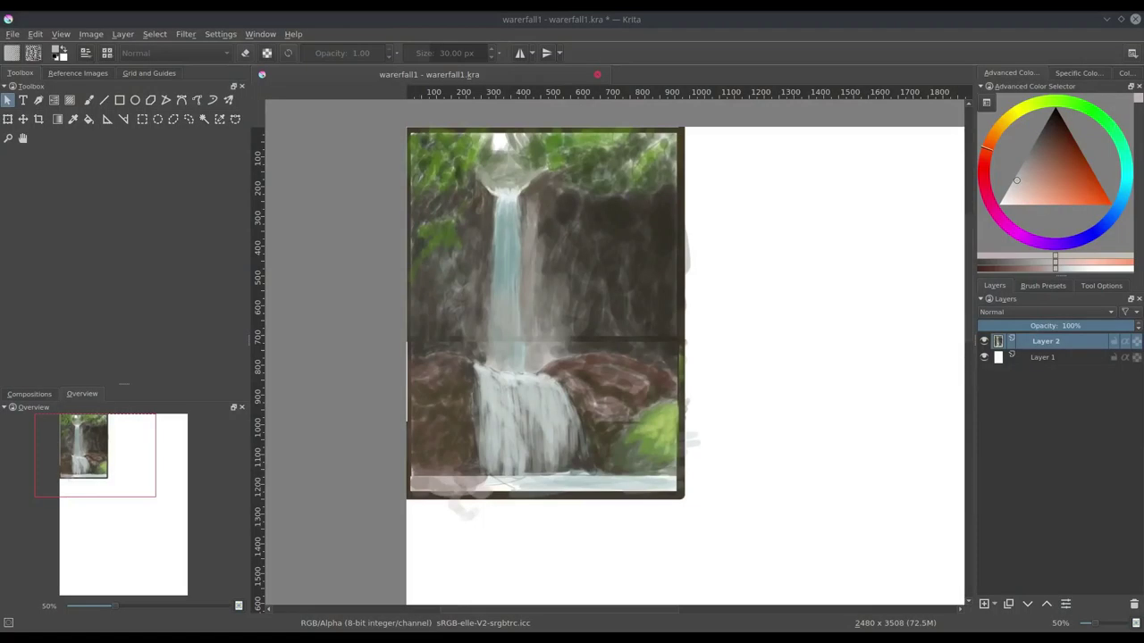
{"action": "scroll", "coordinate": [655, 359], "scroll_direction": "down", "scroll_amount": 1}
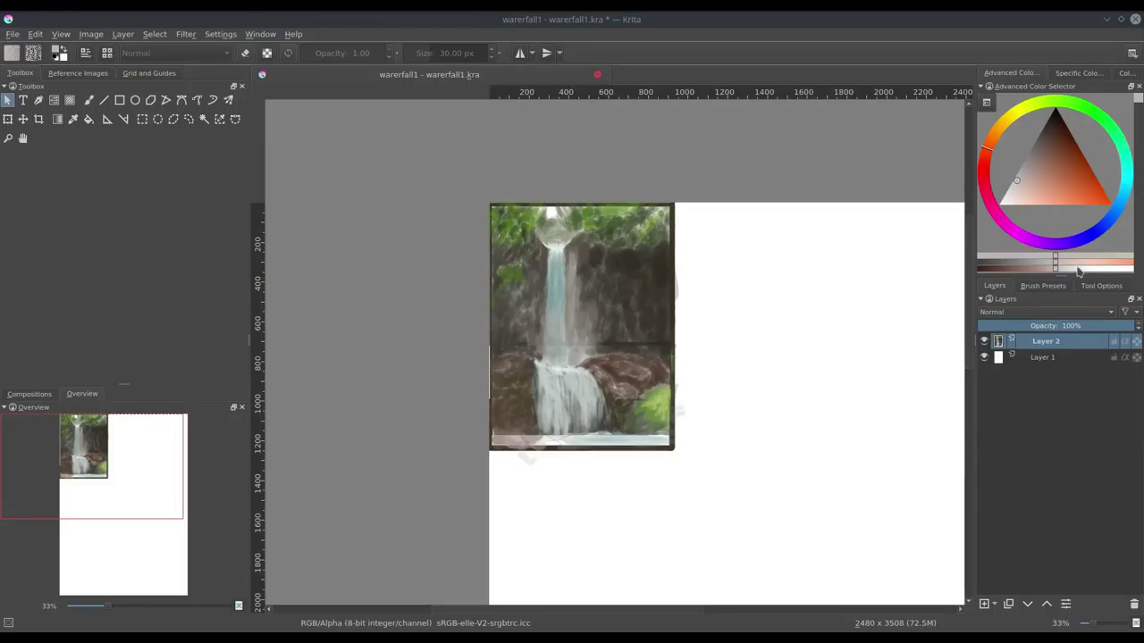
Duplicate the painting layer and place the copy to the right of the original
{"action": "key", "text": "b"}
{"action": "left_click", "coordinate": [609, 265], "text": "ctrl"}
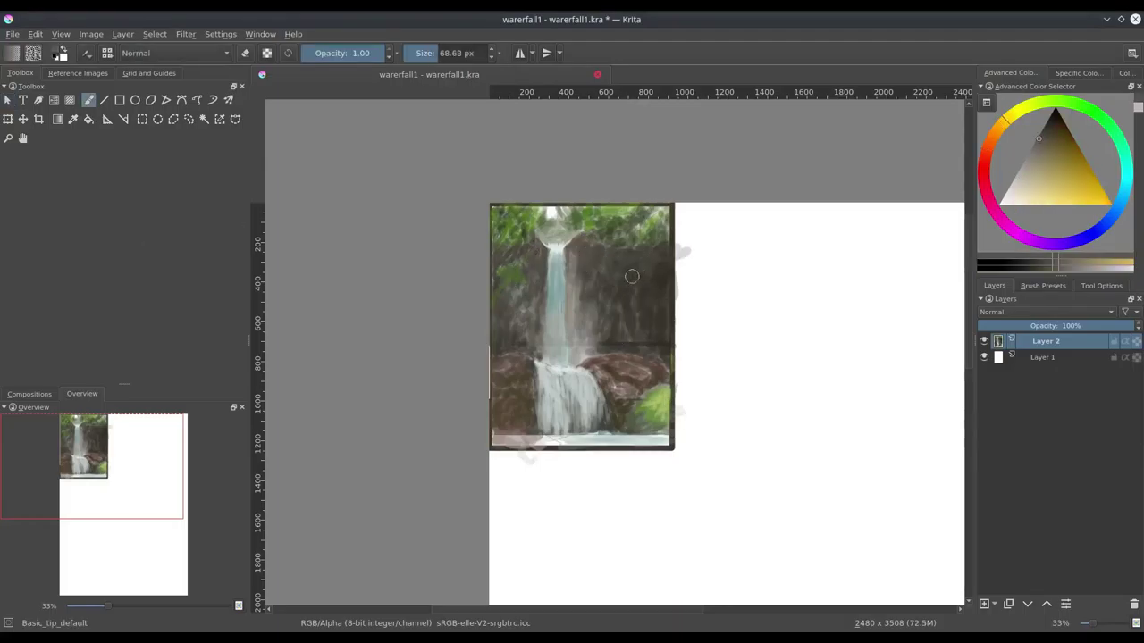
{"action": "key", "text": "ctrl+t"}
{"action": "key", "text": "ctrl+j"}
{"action": "left_click_drag", "start_coordinate": [625, 319], "coordinate": [812, 319]}
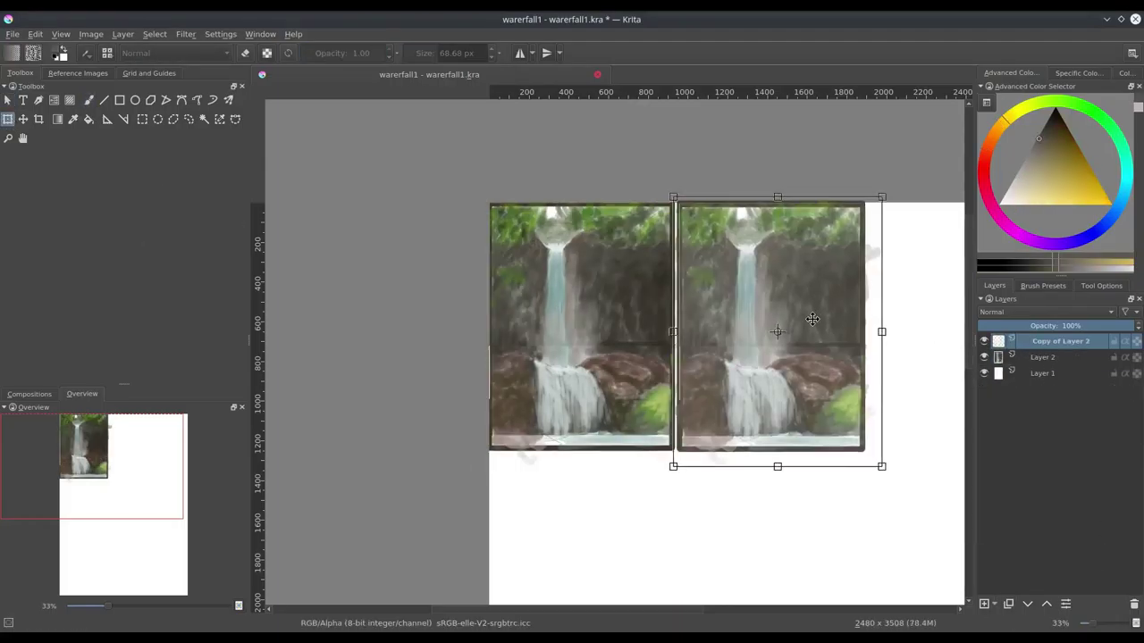
{"action": "key", "text": "Return"}
Paint a dark stroke on the copy, then lasso its lower rocks and shift them right
{"action": "key", "text": "b"}
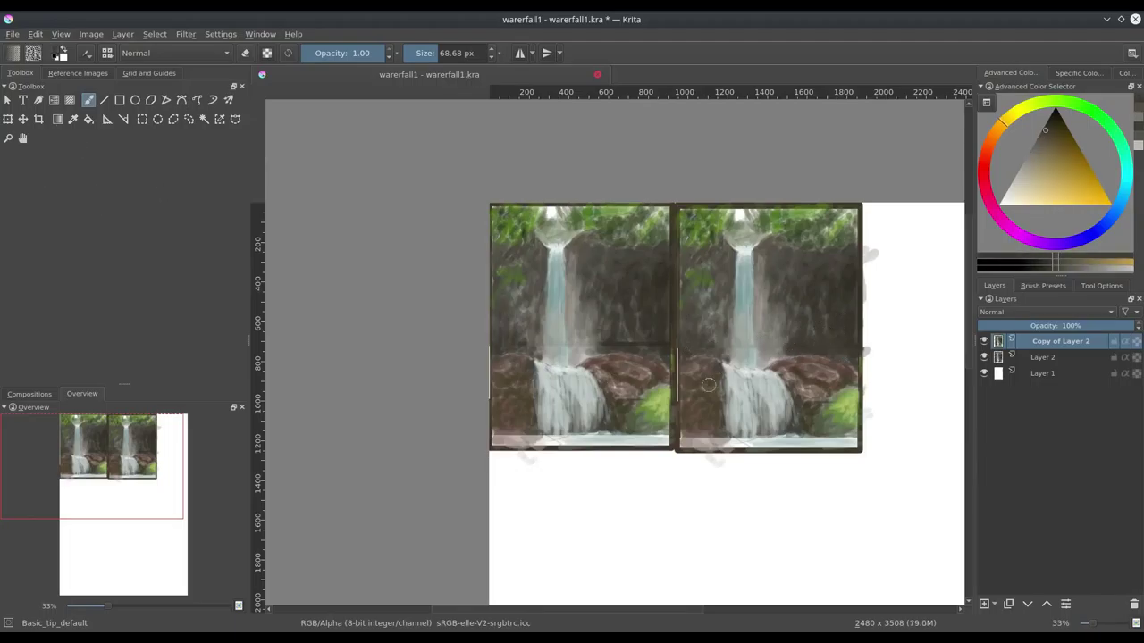
{"action": "left_click", "coordinate": [727, 384], "text": "ctrl"}
{"action": "mouse_move", "coordinate": [727, 365]}
{"action": "left_mouse_down"}
{"action": "mouse_move", "coordinate": [728, 411]}
{"action": "mouse_move", "coordinate": [745, 424]}
{"action": "left_mouse_up"}
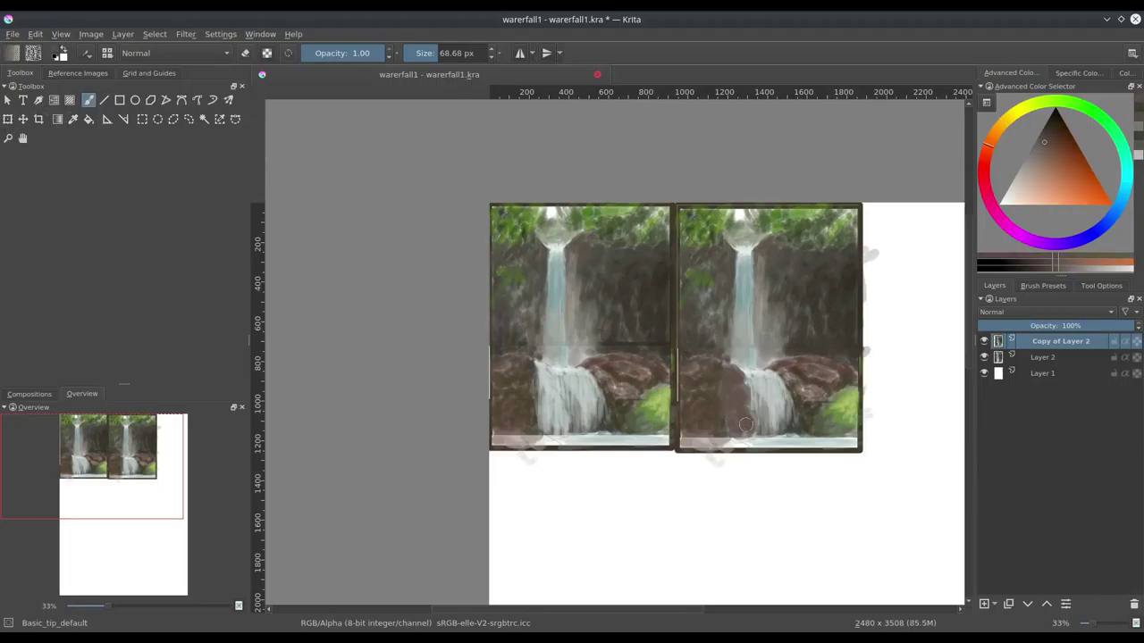
{"action": "key", "text": "ctrl+r"}
{"action": "left_click_drag", "start_coordinate": [677, 358], "coordinate": [728, 365]}
{"action": "left_click_drag", "start_coordinate": [871, 444], "coordinate": [679, 442]}
{"action": "key", "text": "ctrl+t"}
{"action": "left_click_drag", "start_coordinate": [789, 396], "coordinate": [822, 389]}
Fill the white gap left of the rocks brown and delete rocks past the frame
{"action": "left_click", "coordinate": [88, 103]}
{"action": "mouse_move", "coordinate": [688, 357]}
{"action": "left_mouse_down"}
{"action": "mouse_move", "coordinate": [692, 406]}
{"action": "mouse_move", "coordinate": [731, 410]}
{"action": "left_mouse_up"}
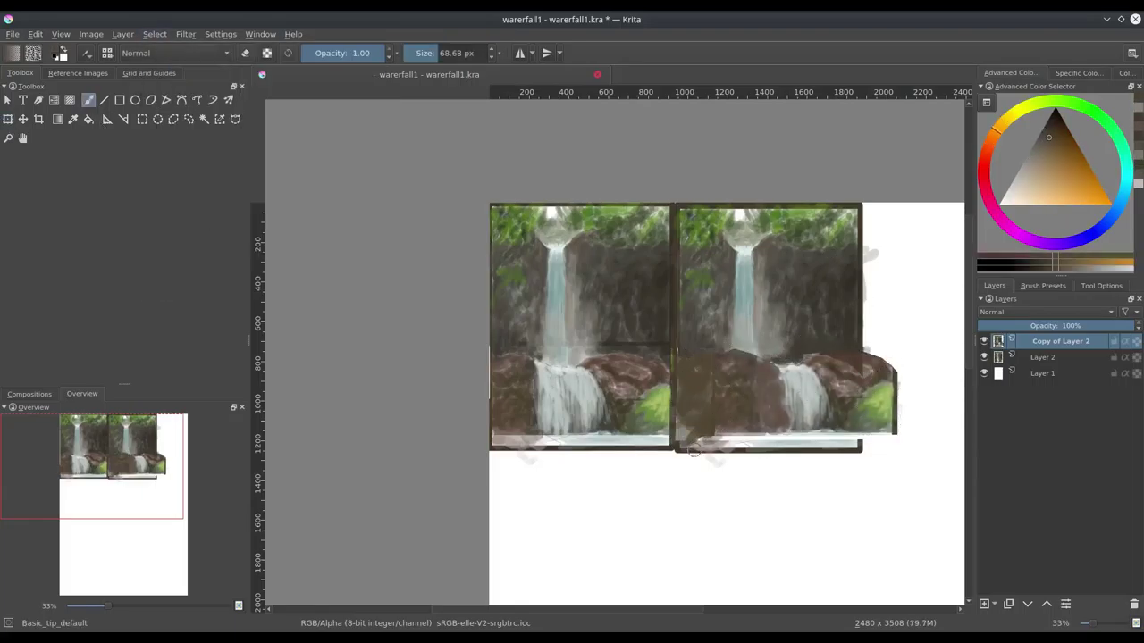
{"action": "key", "text": "ctrl+r"}
{"action": "left_click_drag", "start_coordinate": [909, 339], "coordinate": [864, 466]}
{"action": "key", "text": "Delete"}
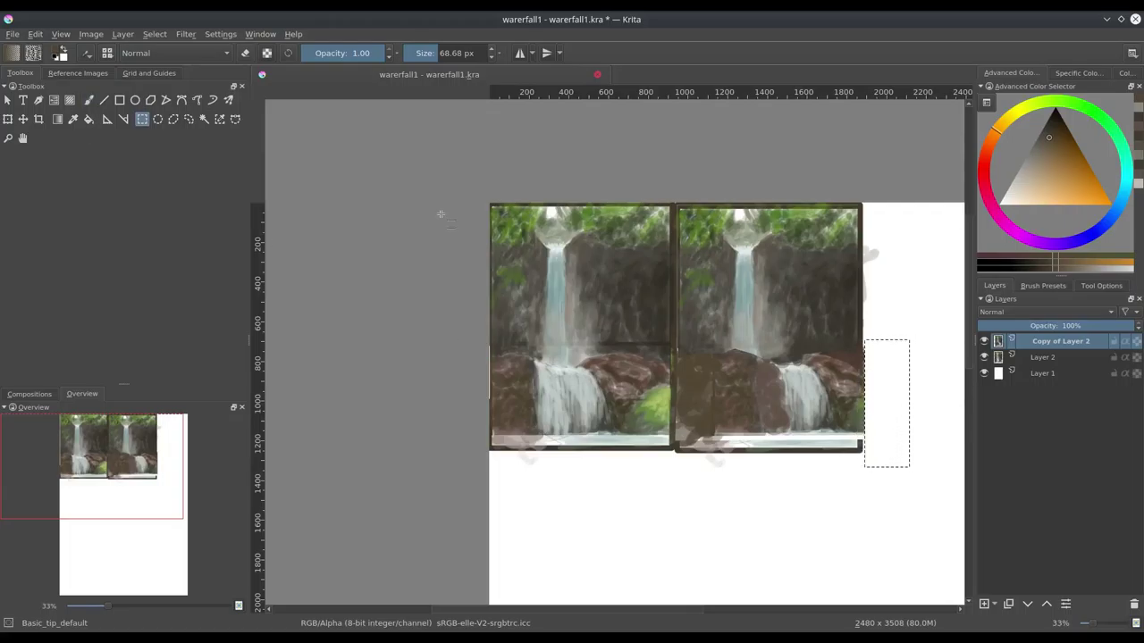
Deselect, touch up the copy's bottom-right edge, and zoom out to the whole page
{"action": "left_click", "coordinate": [155, 34]}
{"action": "left_click", "coordinate": [165, 60]}
{"action": "key", "text": "b"}
{"action": "left_click_drag", "start_coordinate": [724, 442], "coordinate": [768, 438]}
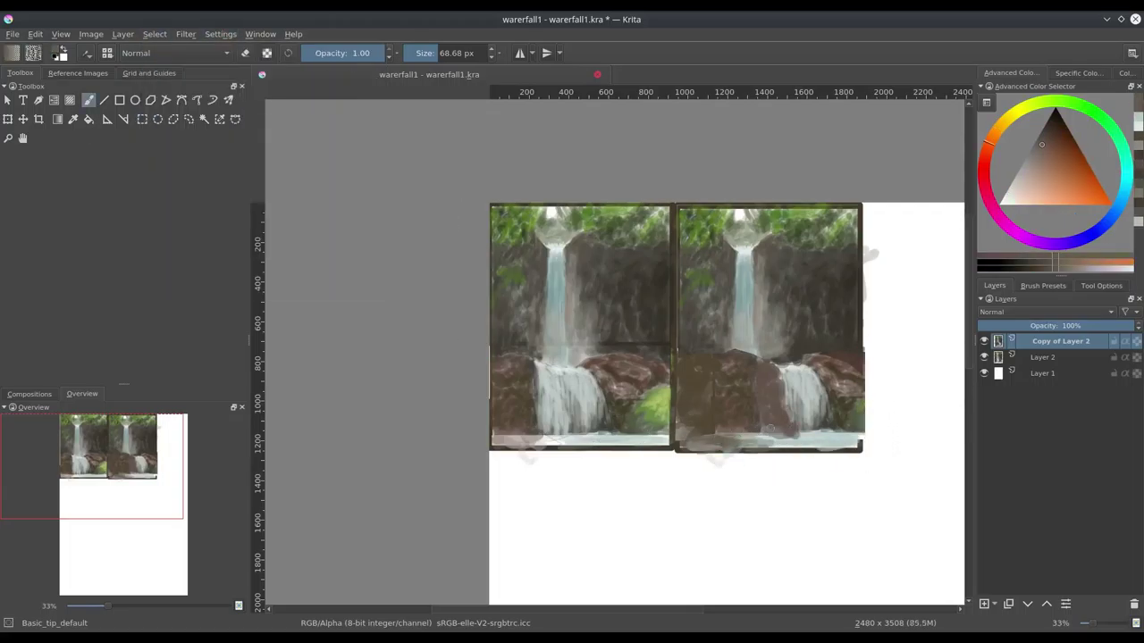
{"action": "key", "text": "Insert"}
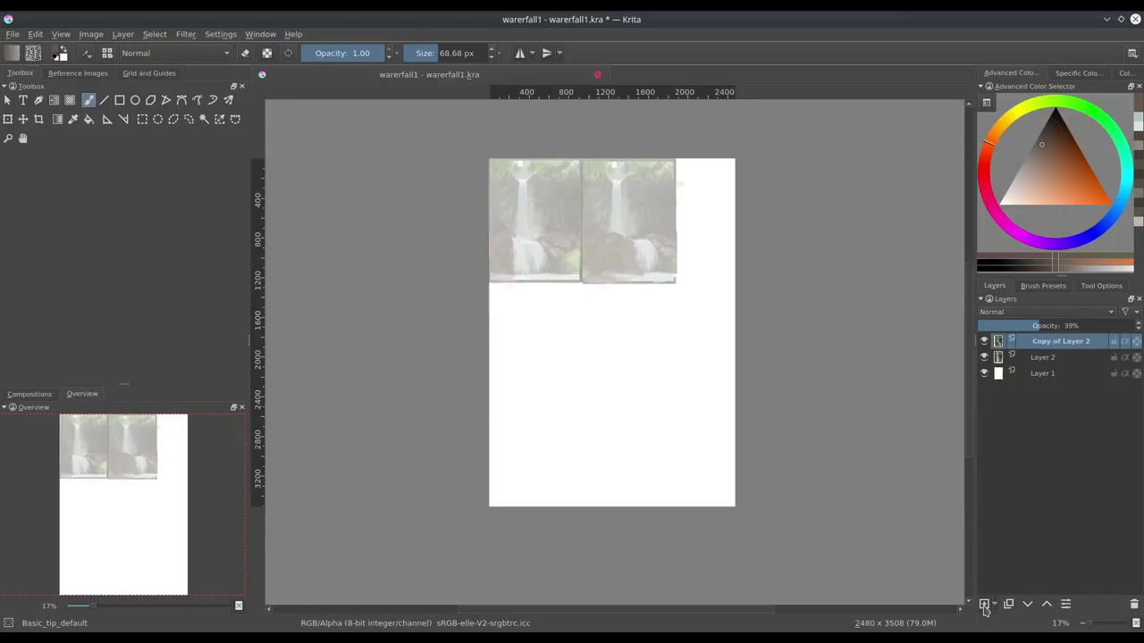
Place two Vanishing Point assistants on the page, one central and one above it
{"action": "scroll", "coordinate": [657, 257], "scroll_direction": "up", "scroll_amount": 3}
{"action": "scroll", "coordinate": [595, 375], "scroll_direction": "down", "scroll_amount": 5}
{"action": "left_click", "coordinate": [1101, 285]}
{"action": "left_click", "coordinate": [1059, 319]}
{"action": "left_click", "coordinate": [1019, 383]}
{"action": "left_click", "coordinate": [729, 436]}
{"action": "left_click", "coordinate": [623, 359]}
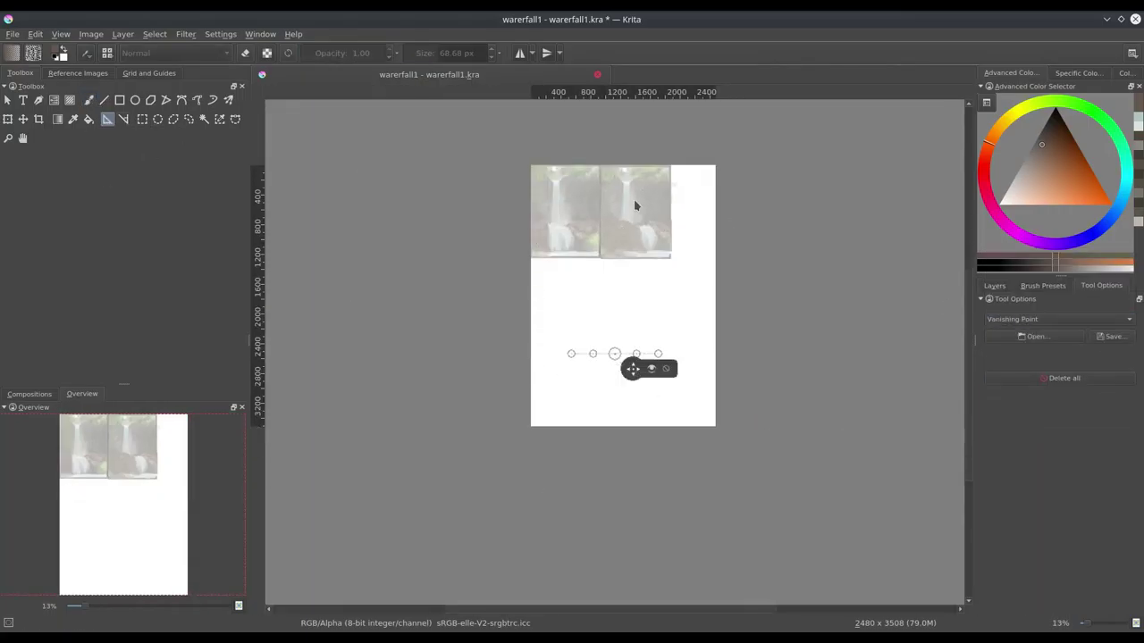
{"action": "left_click", "coordinate": [638, 174]}
Rule a horizontal guide and vertical strokes toward the vanishing points on Layer 3
{"action": "key", "text": "b"}
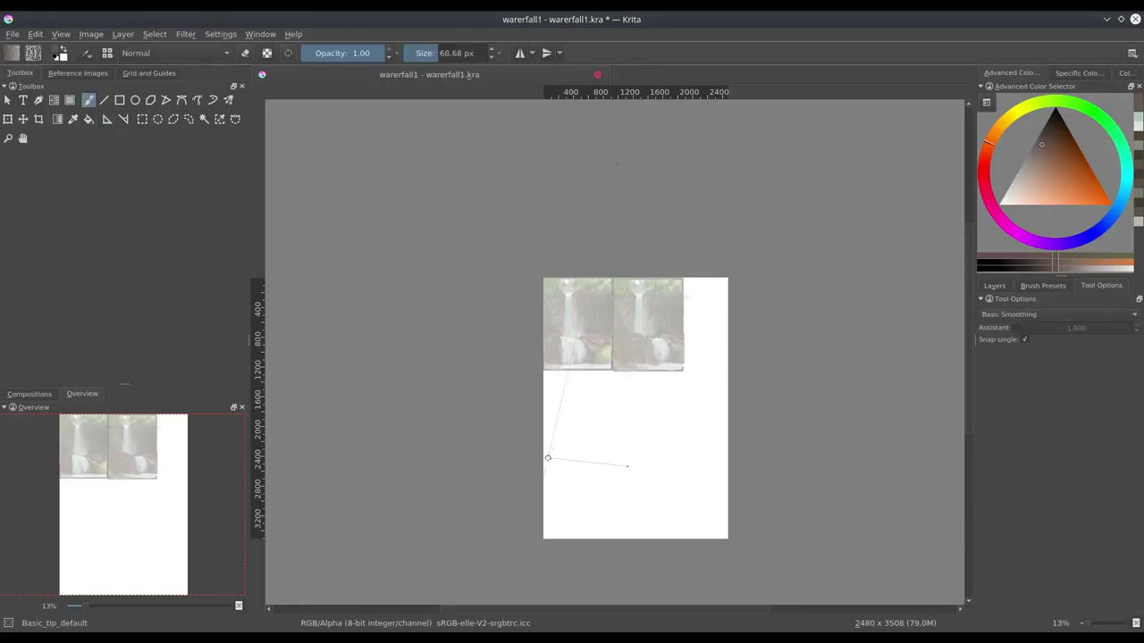
{"action": "left_click", "coordinate": [994, 285]}
{"action": "left_click_drag", "start_coordinate": [554, 468], "coordinate": [724, 467]}
{"action": "mouse_move", "coordinate": [636, 390]}
{"action": "left_mouse_down"}
{"action": "mouse_move", "coordinate": [646, 496]}
{"action": "mouse_move", "coordinate": [666, 533]}
{"action": "left_mouse_up"}
{"action": "left_click_drag", "start_coordinate": [679, 469], "coordinate": [698, 533]}
{"action": "key", "text": "v"}
{"action": "mouse_move", "coordinate": [582, 469]}
{"action": "left_mouse_down"}
{"action": "mouse_move", "coordinate": [606, 279]}
{"action": "mouse_move", "coordinate": [636, 471]}
{"action": "left_mouse_up"}
{"action": "key", "text": "b"}
Draw converging diagonal perspective lines on both the left and right sides
{"action": "left_click_drag", "start_coordinate": [545, 314], "coordinate": [725, 314]}
{"action": "left_click_drag", "start_coordinate": [642, 278], "coordinate": [685, 471]}
{"action": "left_click_drag", "start_coordinate": [679, 291], "coordinate": [728, 417]}
{"action": "left_click_drag", "start_coordinate": [543, 463], "coordinate": [566, 369]}
{"action": "left_click_drag", "start_coordinate": [587, 286], "coordinate": [544, 451]}
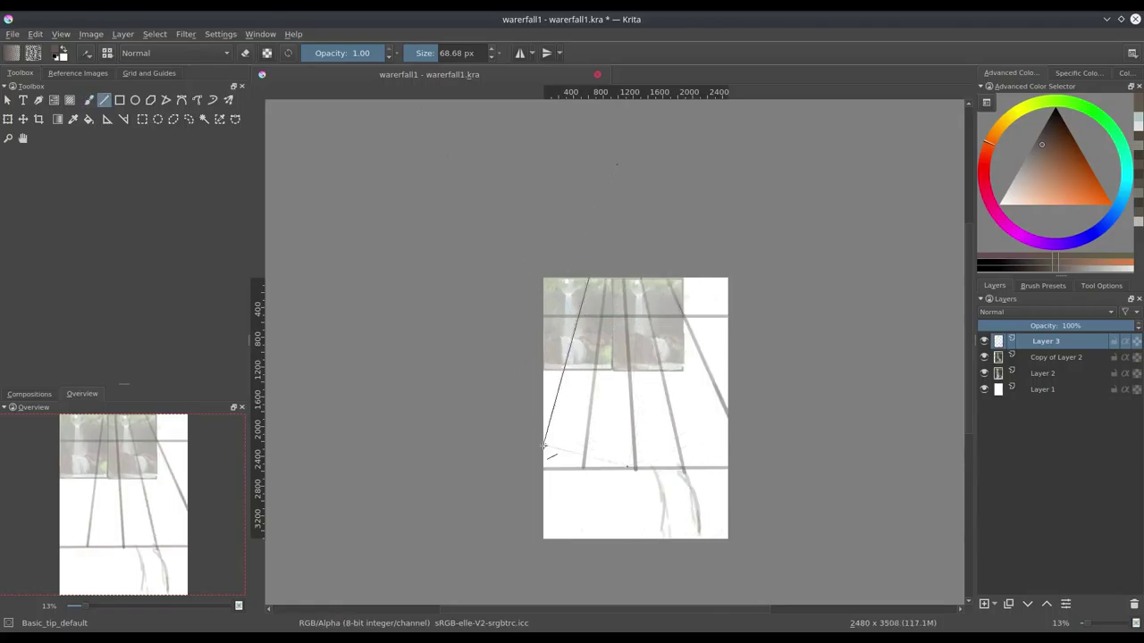
Paint a broad teal stripe down the central lane and lower-right waterfall
{"action": "left_click_drag", "start_coordinate": [627, 372], "coordinate": [627, 461]}
{"action": "mouse_move", "coordinate": [617, 314]}
{"action": "left_mouse_down"}
{"action": "mouse_move", "coordinate": [619, 466]}
{"action": "mouse_move", "coordinate": [590, 465]}
{"action": "left_mouse_up"}
{"action": "left_click_drag", "start_coordinate": [659, 468], "coordinate": [690, 536]}
Add a light yellow stroke, then wash beige over both cliffs on a new layer below Layer 3
{"action": "left_click", "coordinate": [549, 320], "text": "ctrl"}
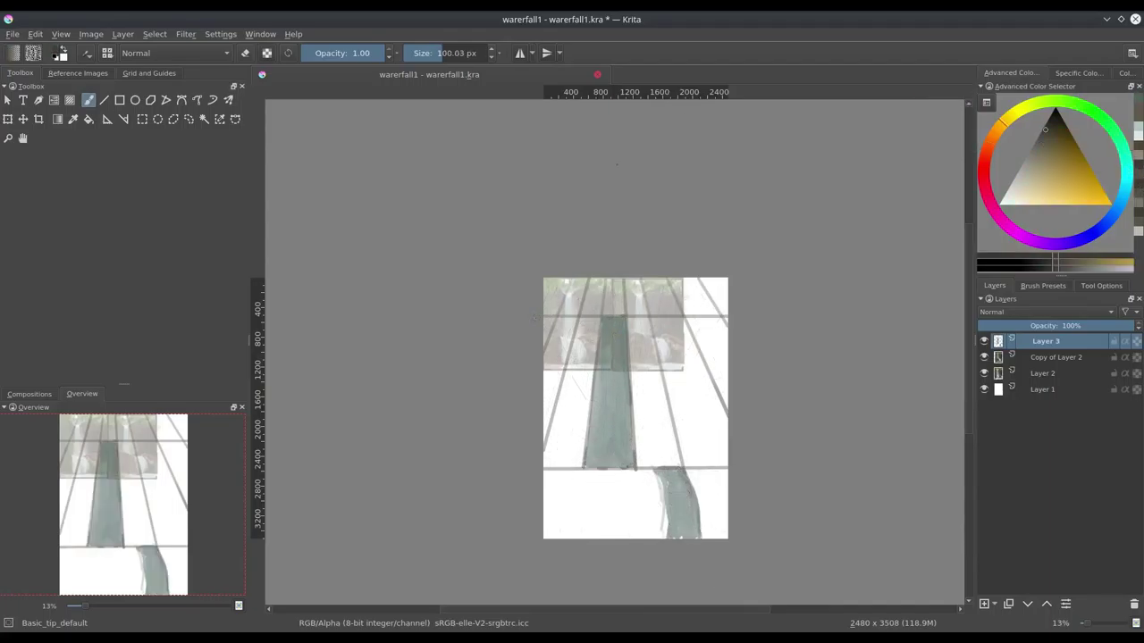
{"action": "left_click_drag", "start_coordinate": [575, 317], "coordinate": [725, 281]}
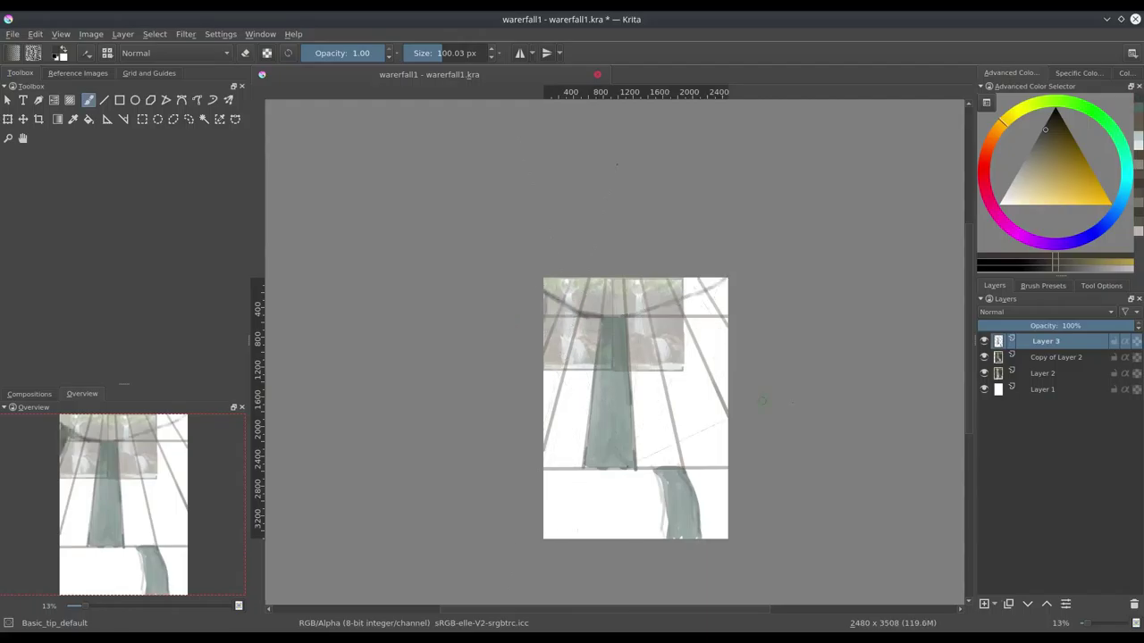
{"action": "key", "text": "Insert"}
{"action": "left_click", "coordinate": [559, 316], "text": "ctrl"}
{"action": "left_click_drag", "start_coordinate": [563, 313], "coordinate": [572, 447]}
{"action": "left_click_drag", "start_coordinate": [563, 375], "coordinate": [565, 469]}
{"action": "left_click_drag", "start_coordinate": [640, 320], "coordinate": [640, 457]}
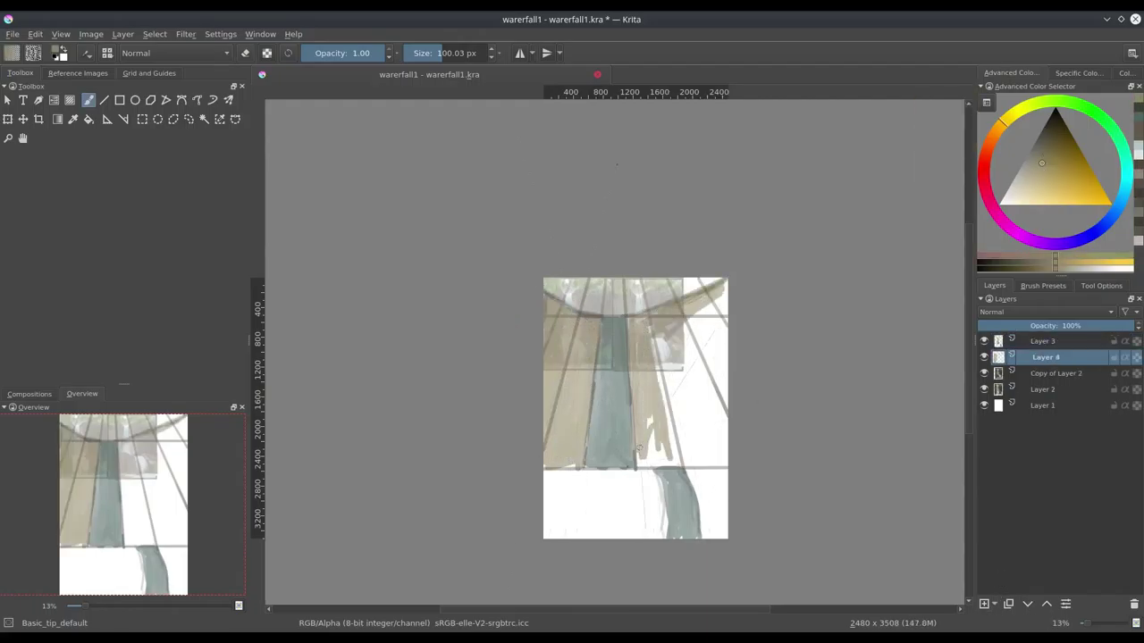
{"action": "left_click_drag", "start_coordinate": [679, 283], "coordinate": [679, 461]}
{"action": "left_click_drag", "start_coordinate": [706, 300], "coordinate": [715, 473]}
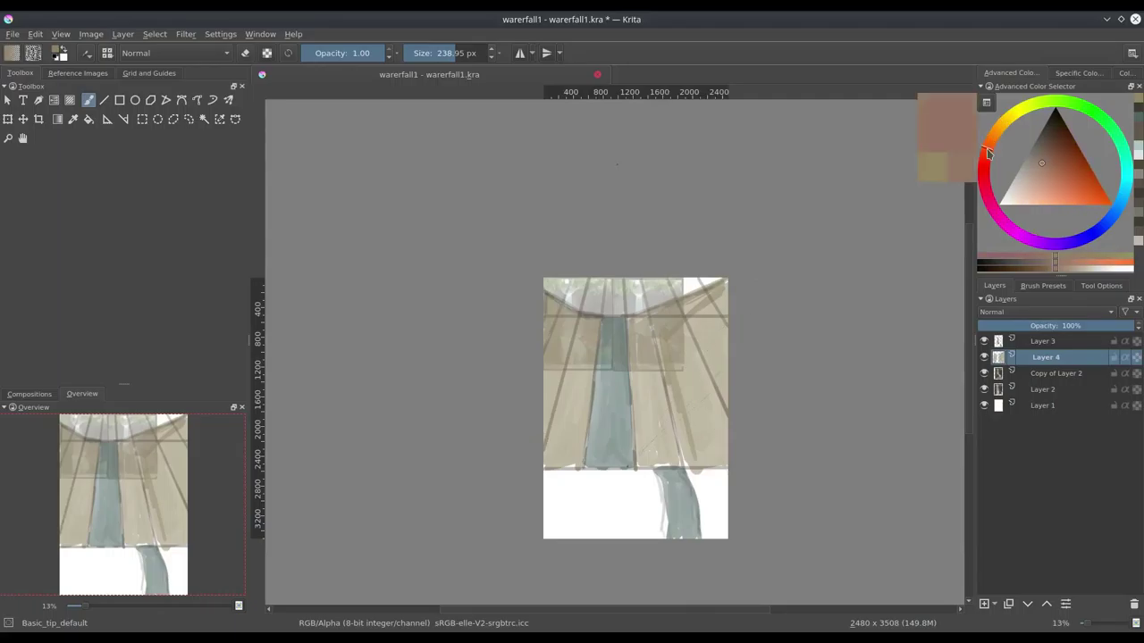
Fill the bottom strip with dusty pink
{"action": "left_click_drag", "start_coordinate": [554, 478], "coordinate": [666, 532]}
{"action": "left_click_drag", "start_coordinate": [550, 500], "coordinate": [643, 528]}
{"action": "mouse_move", "coordinate": [692, 473]}
{"action": "left_mouse_down"}
{"action": "mouse_move", "coordinate": [731, 488]}
{"action": "mouse_move", "coordinate": [606, 534]}
{"action": "left_mouse_up"}
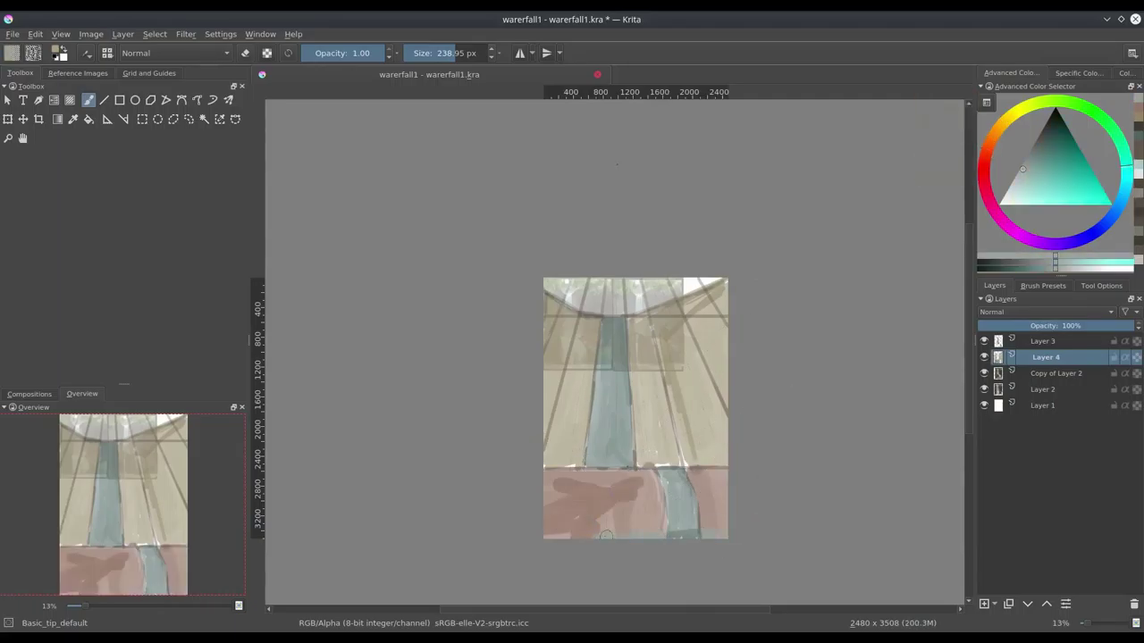
With a smaller brush on Layer 3, paint brown strokes across the upper cliff
{"action": "key", "text": "Page_Up"}
{"action": "key", "text": "bracketleft"}
{"action": "left_click", "coordinate": [664, 327], "text": "ctrl"}
{"action": "left_click_drag", "start_coordinate": [547, 353], "coordinate": [717, 345]}
Scale the Copy of Layer 2 reference photo to fill the whole page
{"action": "key", "text": "Page_Down"}
{"action": "key", "text": "Page_Down"}
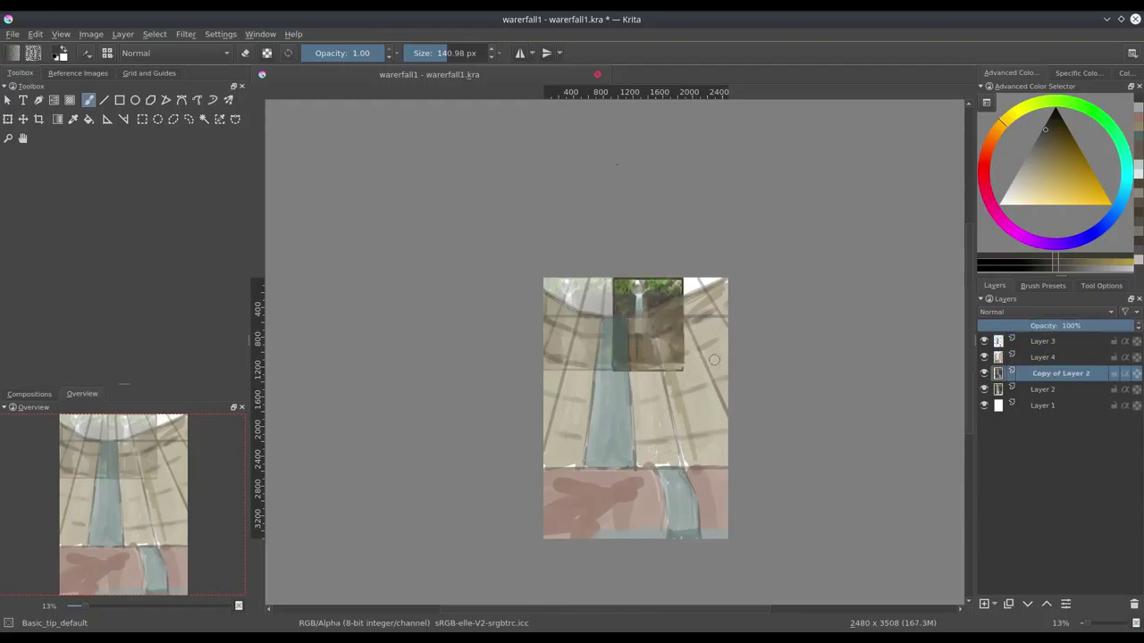
{"action": "key", "text": "ctrl+t"}
{"action": "left_click_drag", "start_coordinate": [688, 377], "coordinate": [727, 538]}
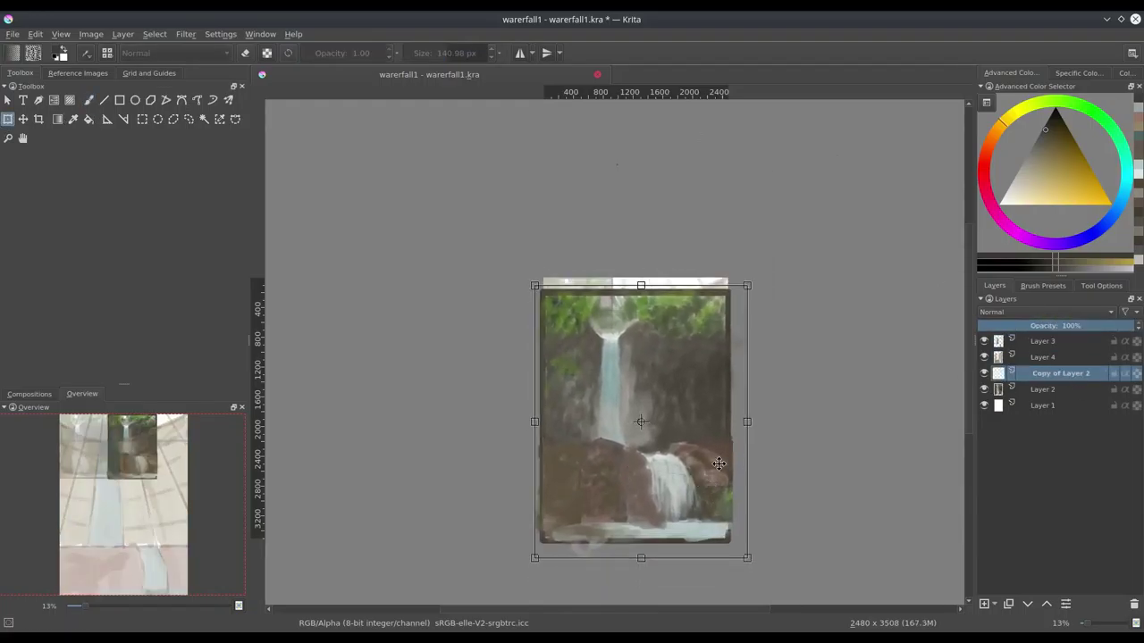
{"action": "key", "text": "Return"}
Hide Layer 2, set the reference to 50% opacity, and add Layer 5 on top
{"action": "left_click", "coordinate": [984, 389]}
{"action": "left_click", "coordinate": [1057, 327]}
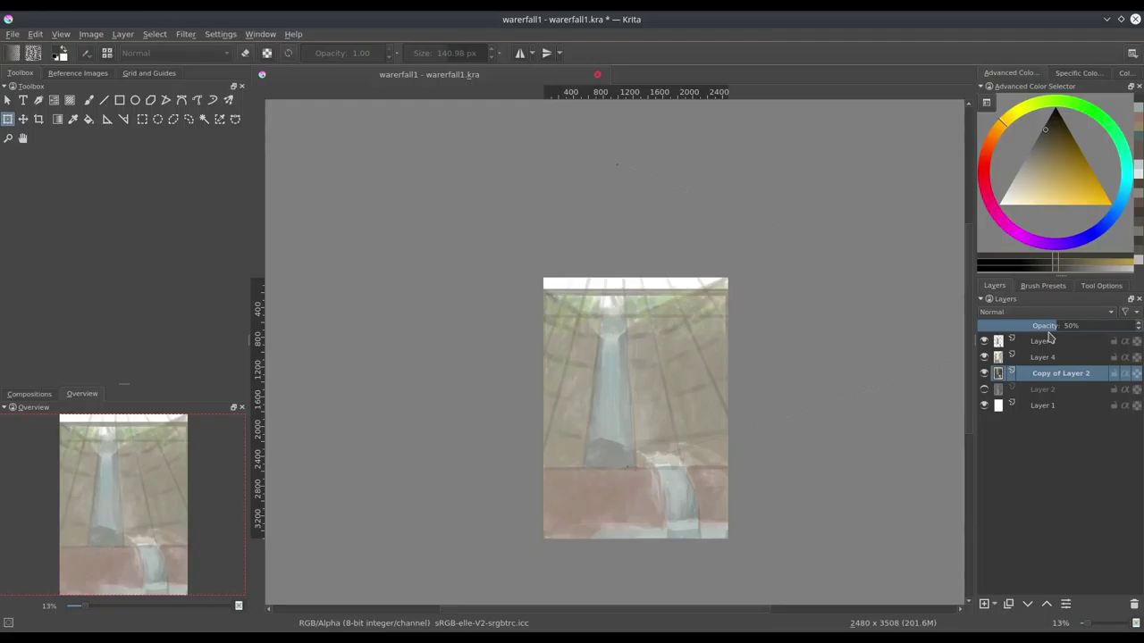
{"action": "key", "text": "Insert"}
{"action": "key", "text": "b"}
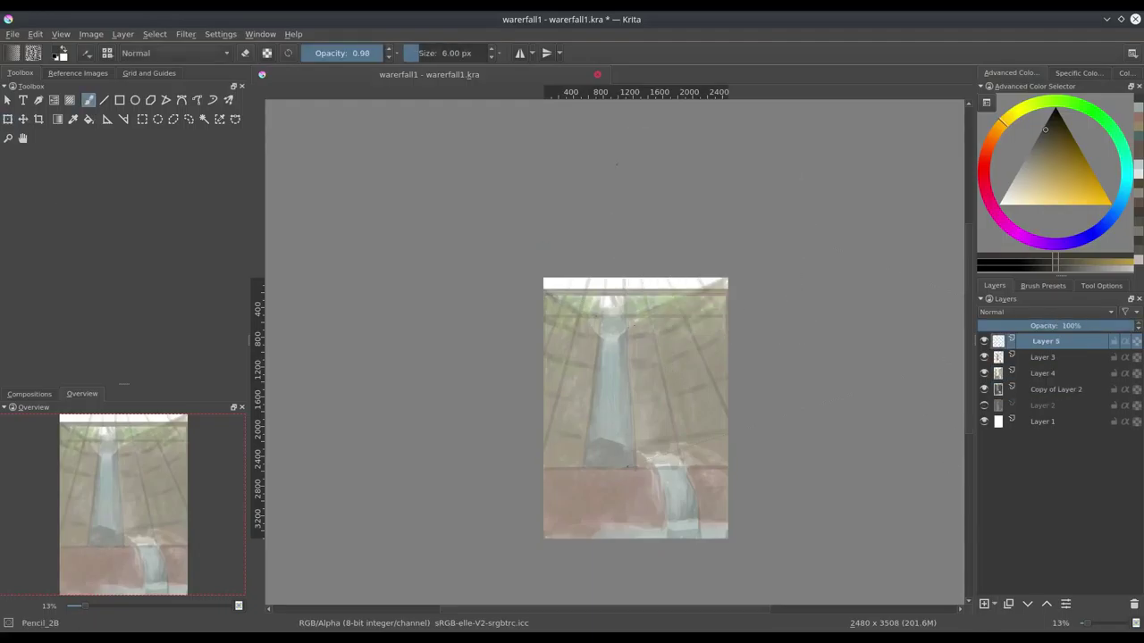
Sketch Pencil_2B outlines of the cliff top edge, overhanging branches and lower waterfall
{"action": "mouse_move", "coordinate": [547, 319]}
{"action": "left_mouse_down"}
{"action": "mouse_move", "coordinate": [643, 338]}
{"action": "mouse_move", "coordinate": [725, 295]}
{"action": "left_mouse_up"}
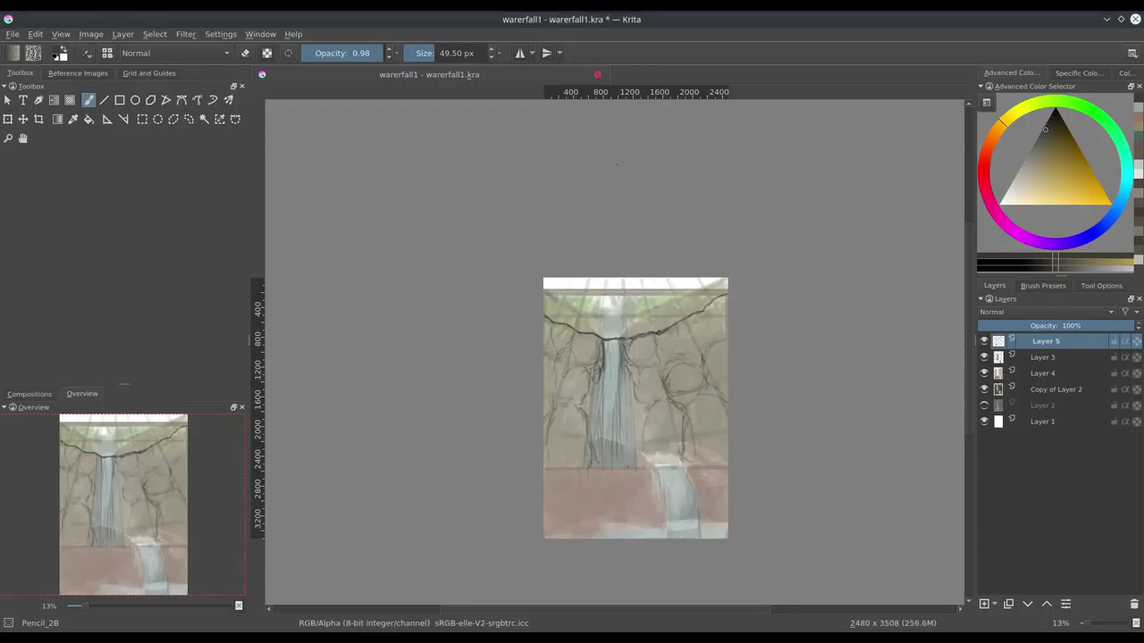
{"action": "left_click_drag", "start_coordinate": [590, 293], "coordinate": [575, 331]}
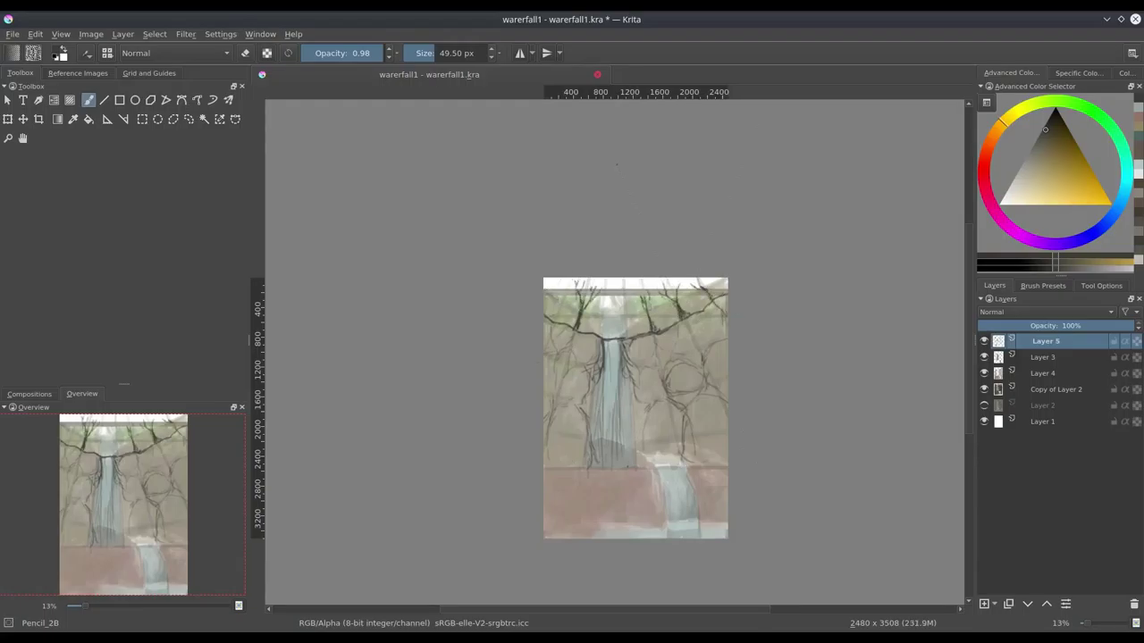
{"action": "left_click_drag", "start_coordinate": [668, 467], "coordinate": [672, 517]}
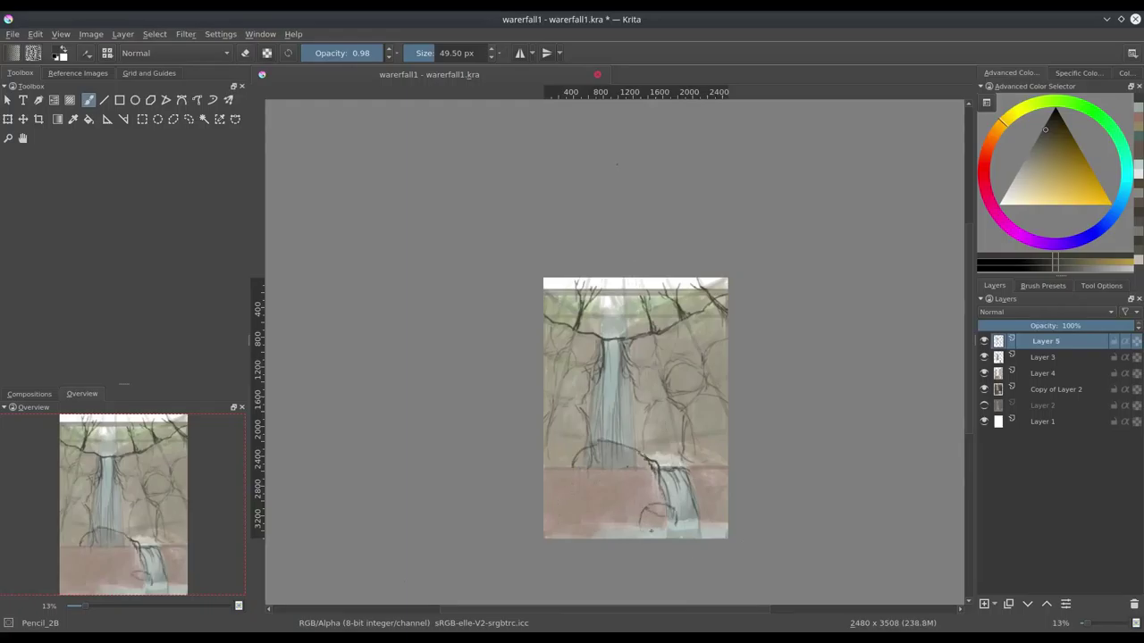
{"action": "key", "text": "e"}
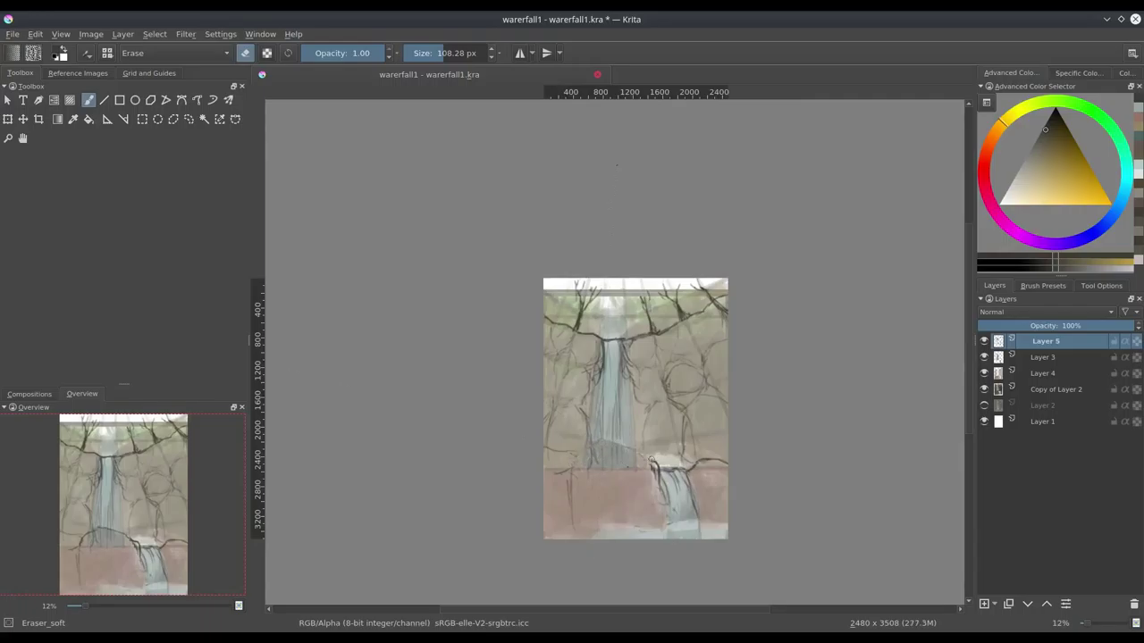
{"action": "key", "text": "e"}
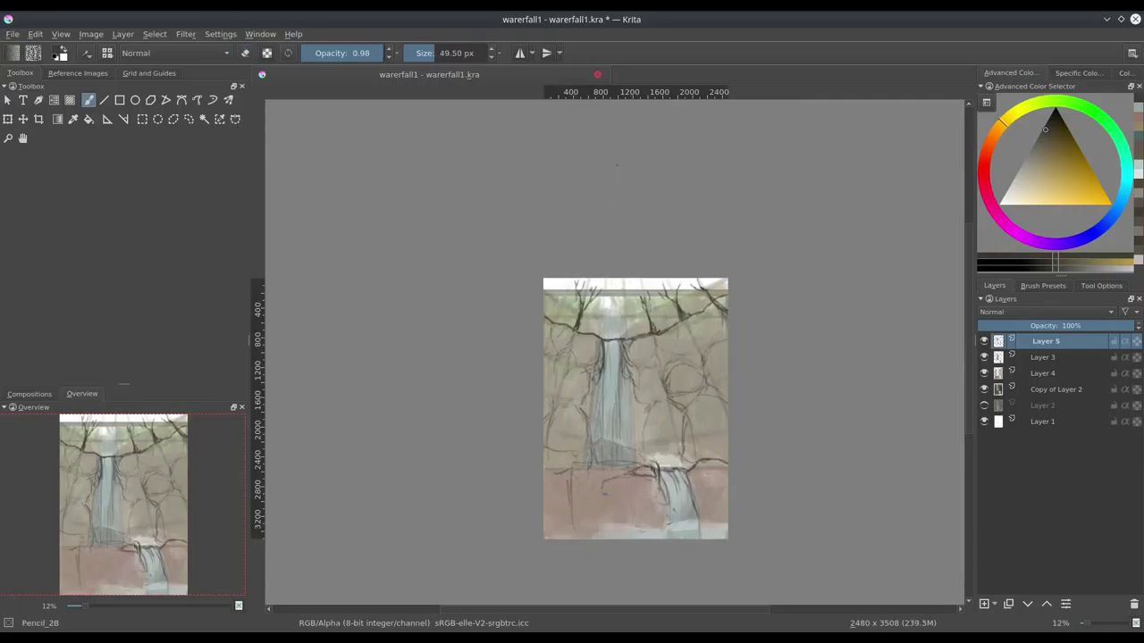
{"action": "left_click", "coordinate": [983, 372]}
Hide Layer 4 and the reference photo so the sketch shows on white
{"action": "left_click", "coordinate": [1060, 389]}
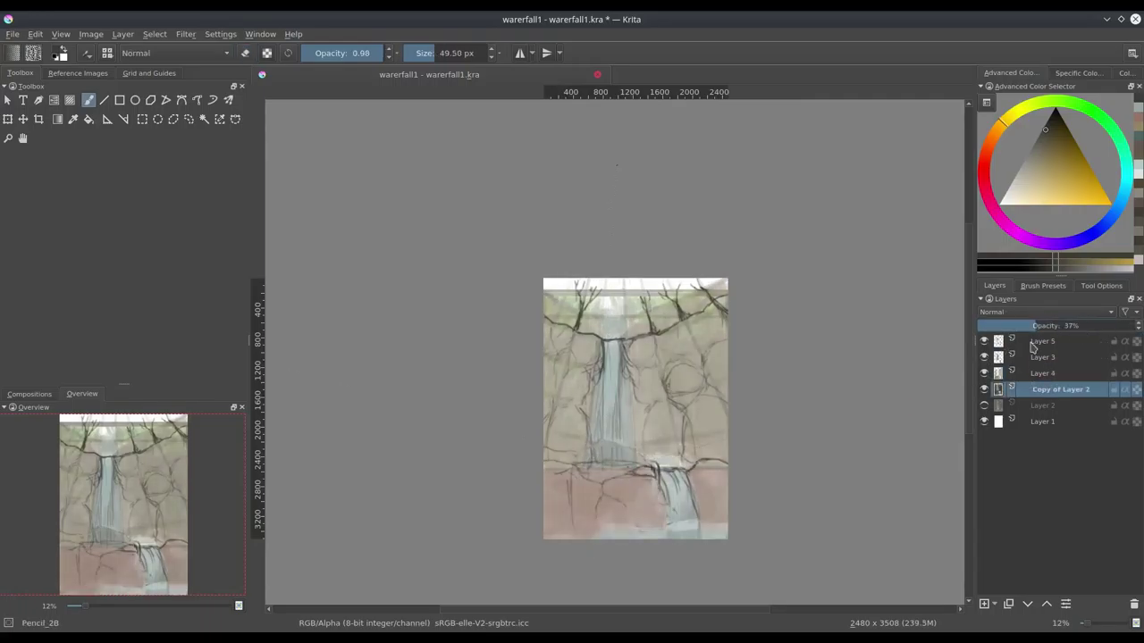
{"action": "left_click", "coordinate": [984, 357]}
{"action": "key", "text": "e"}
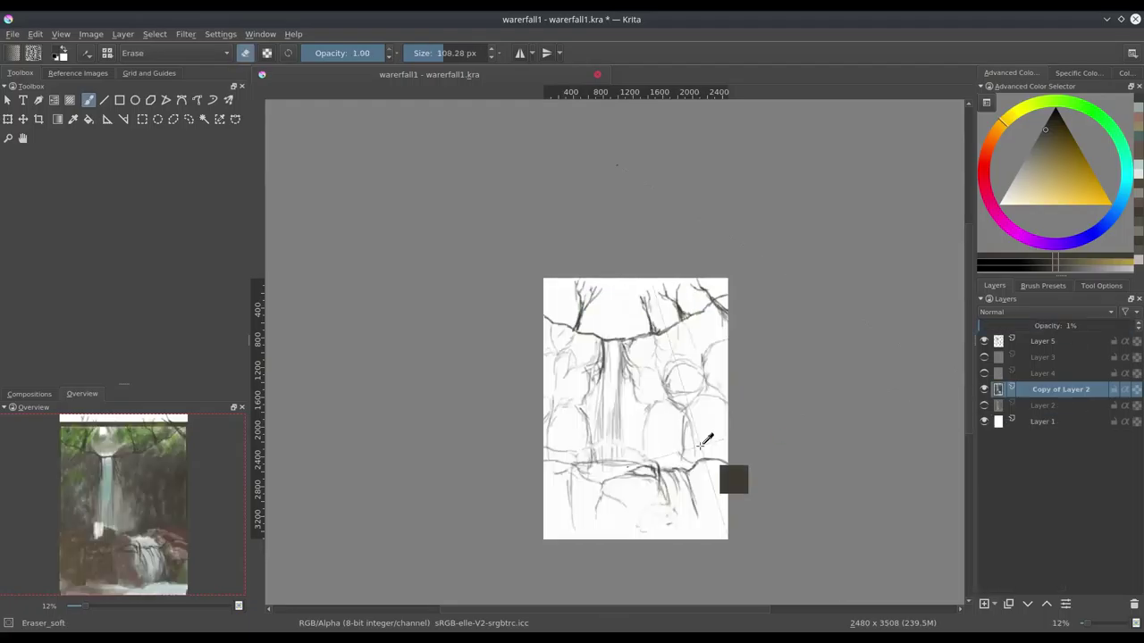
{"action": "left_click", "coordinate": [983, 388]}
{"action": "left_click", "coordinate": [1046, 340]}
{"action": "left_click", "coordinate": [984, 357]}
{"action": "left_click", "coordinate": [1045, 356]}
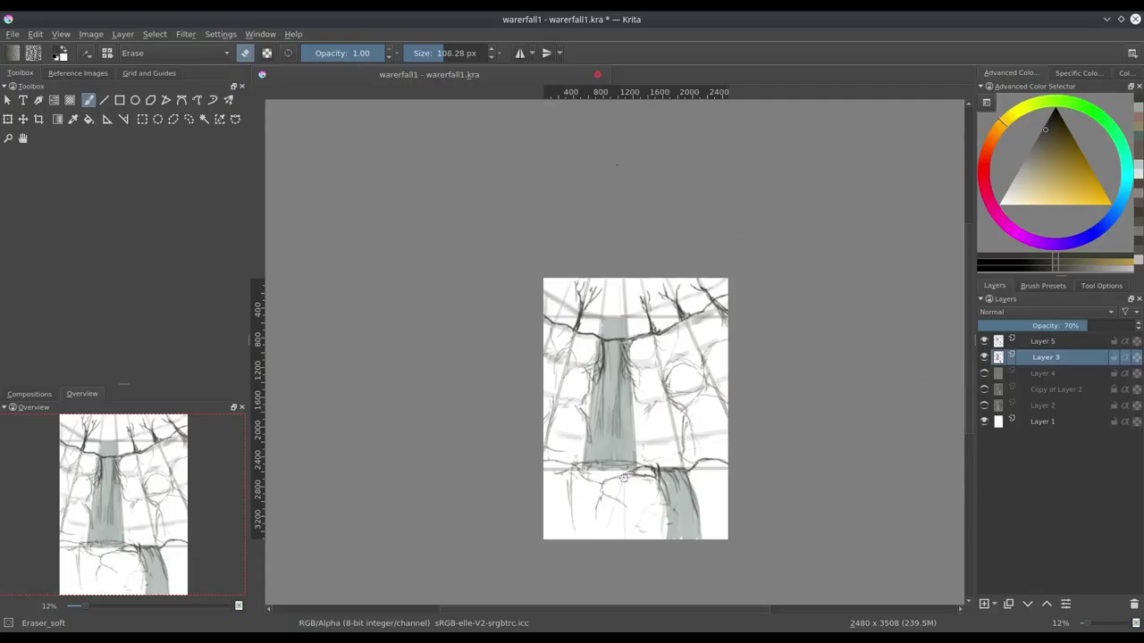
Refine the Layer 5 pencil lines by the lower waterfall and add a layer above Layer 3
{"action": "key", "text": "e"}
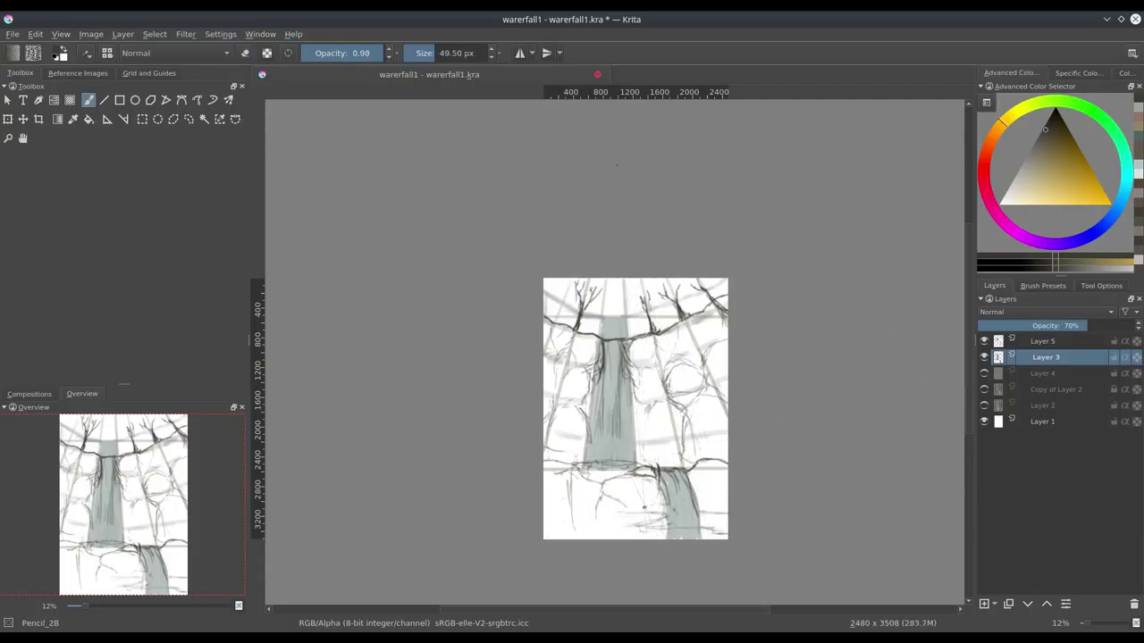
{"action": "left_click", "coordinate": [1041, 342]}
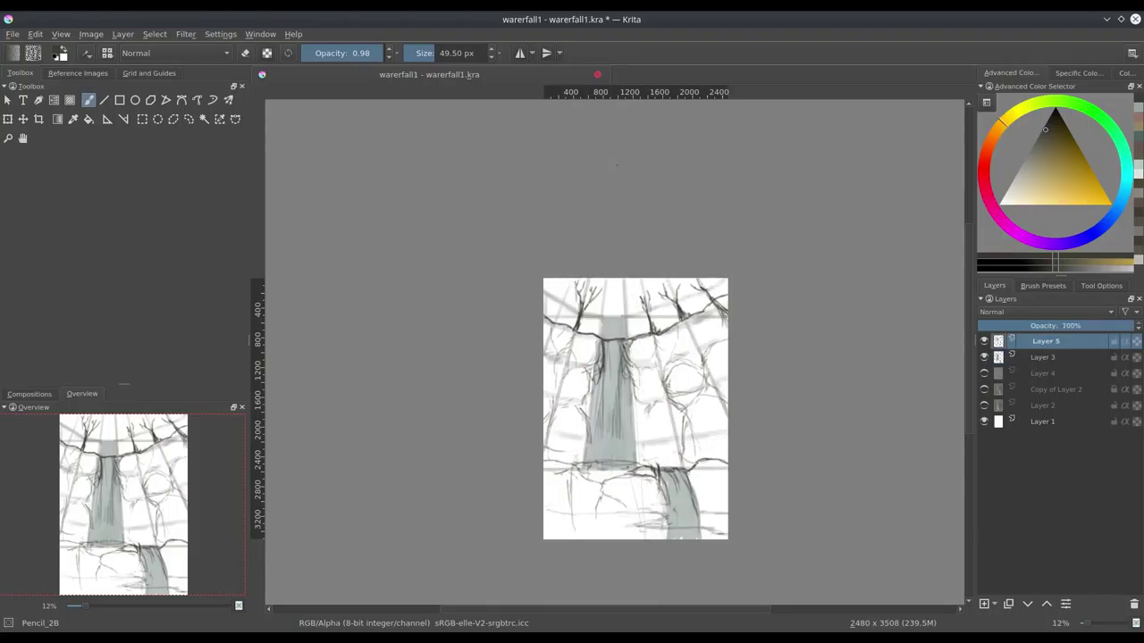
{"action": "left_click", "coordinate": [984, 357]}
{"action": "key", "text": "e"}
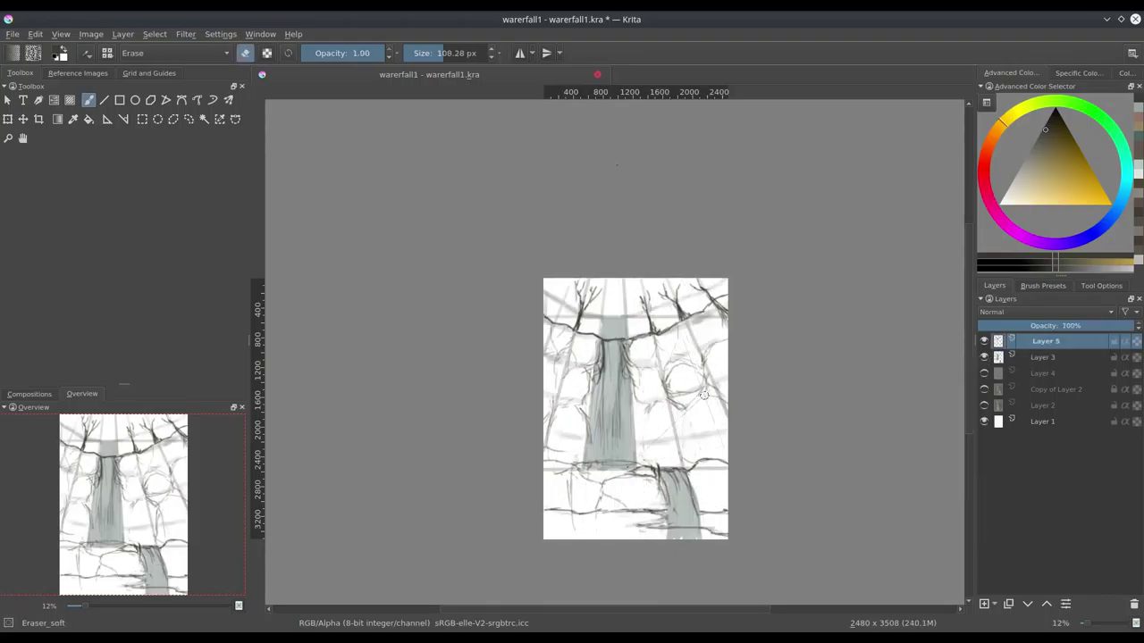
{"action": "key", "text": "e"}
{"action": "left_click_drag", "start_coordinate": [679, 400], "coordinate": [692, 466]}
{"action": "scroll", "coordinate": [616, 165], "scroll_direction": "up", "scroll_amount": 1}
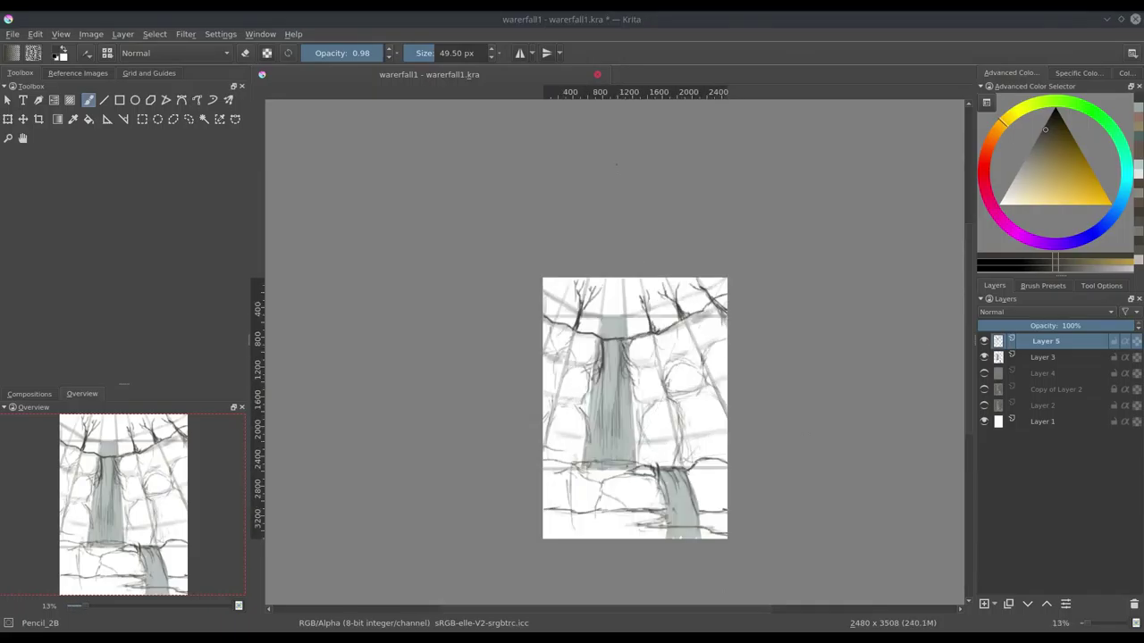
{"action": "left_click", "coordinate": [1042, 356]}
{"action": "key", "text": "Insert"}
{"action": "right_click", "coordinate": [805, 286]}
With the Basic_circle brush, paint a dark mass over the tree tops and upper cliffs
{"action": "left_click", "coordinate": [755, 210]}
{"action": "mouse_move", "coordinate": [725, 302]}
{"action": "left_mouse_down"}
{"action": "mouse_move", "coordinate": [558, 335]}
{"action": "mouse_move", "coordinate": [581, 428]}
{"action": "left_mouse_up"}
{"action": "left_click_drag", "start_coordinate": [572, 376], "coordinate": [715, 447]}
{"action": "left_click_drag", "start_coordinate": [697, 312], "coordinate": [581, 465]}
{"action": "mouse_move", "coordinate": [697, 376]}
{"action": "left_mouse_down"}
{"action": "mouse_move", "coordinate": [563, 394]}
{"action": "mouse_move", "coordinate": [697, 375]}
{"action": "mouse_move", "coordinate": [572, 455]}
{"action": "mouse_move", "coordinate": [714, 447]}
{"action": "left_mouse_up"}
{"action": "left_click", "coordinate": [587, 461], "text": "ctrl"}
{"action": "left_click_drag", "start_coordinate": [706, 339], "coordinate": [679, 420]}
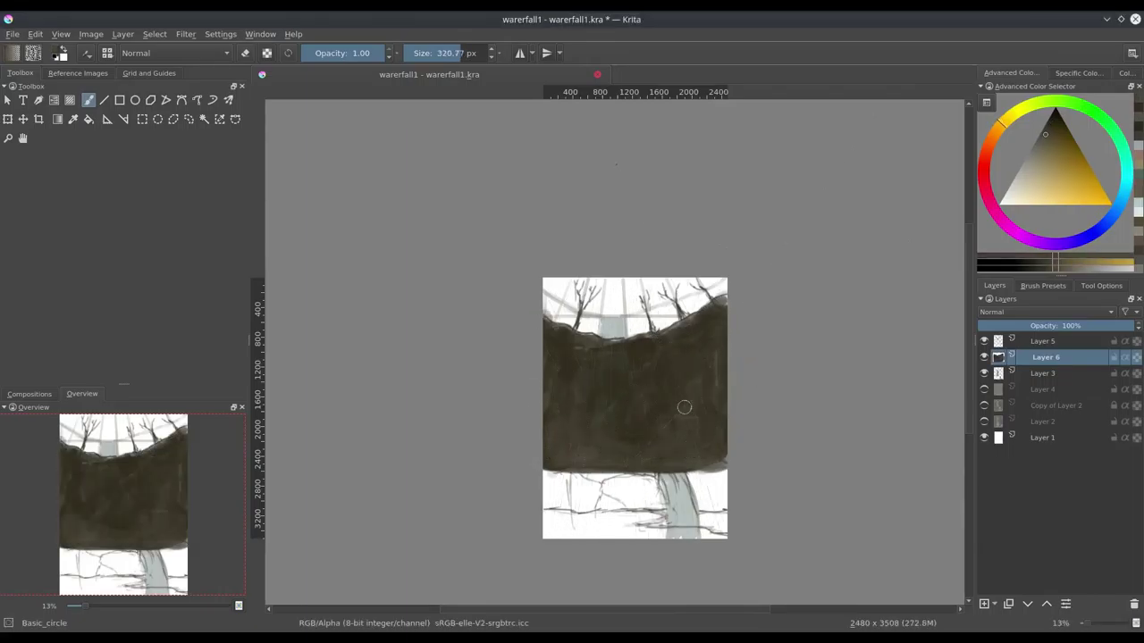
On a new Layer 7, paint grey rocks along the bottom with darker shadow shapes
{"action": "left_click", "coordinate": [1030, 149]}
{"action": "left_click", "coordinate": [984, 604]}
{"action": "mouse_move", "coordinate": [550, 487]}
{"action": "left_mouse_down"}
{"action": "mouse_move", "coordinate": [608, 478]}
{"action": "mouse_move", "coordinate": [706, 500]}
{"action": "mouse_move", "coordinate": [587, 514]}
{"action": "left_mouse_up"}
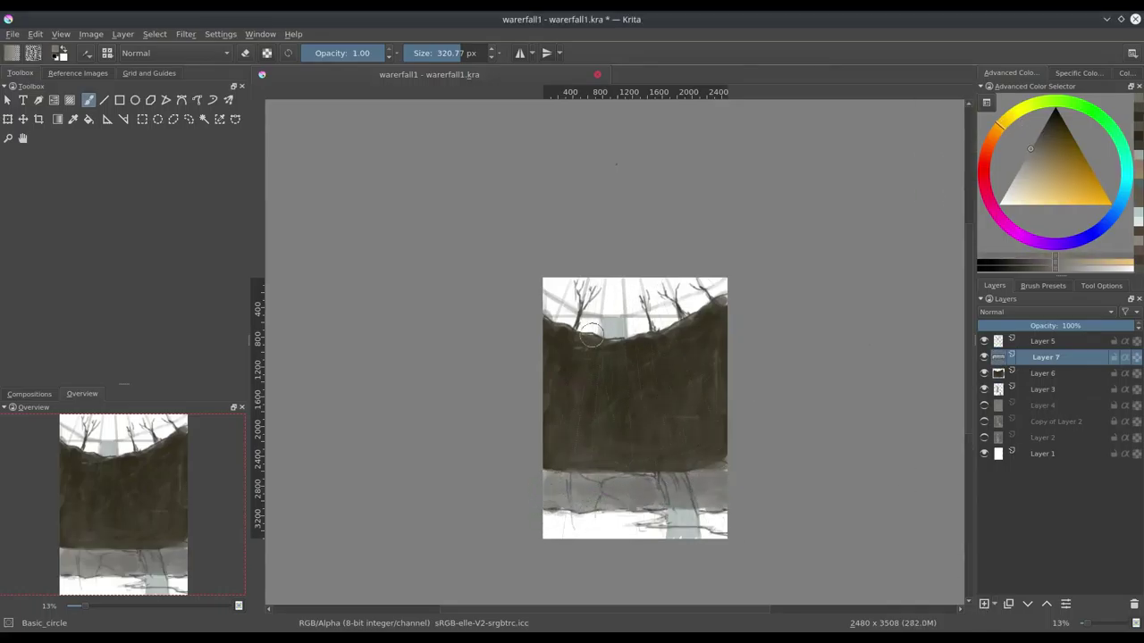
{"action": "scroll", "coordinate": [592, 335], "scroll_direction": "up", "scroll_amount": 3}
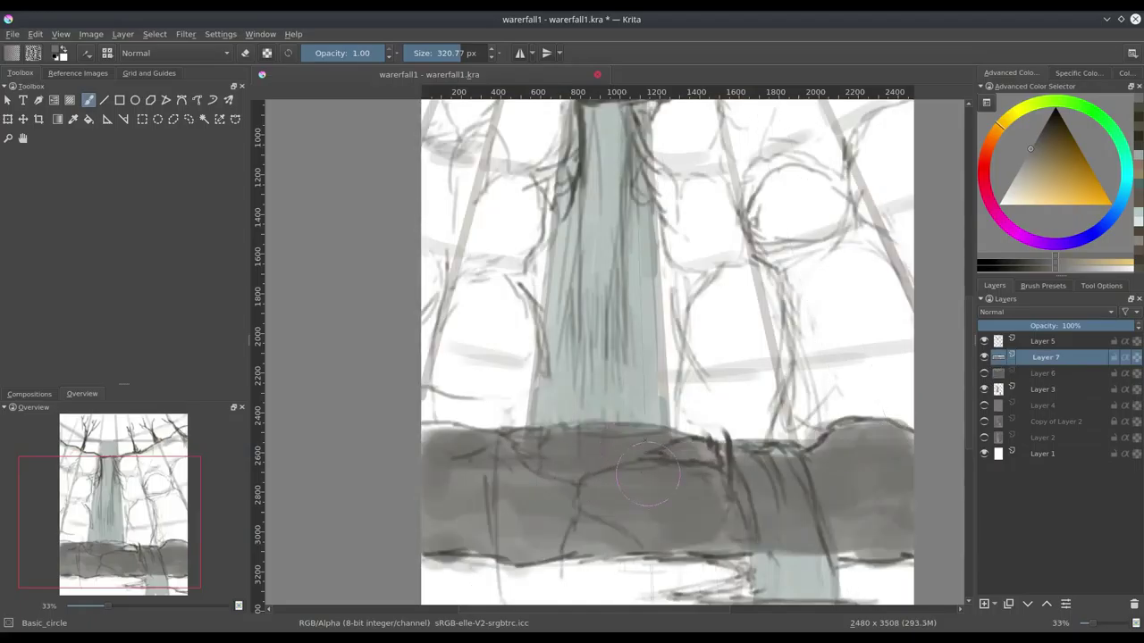
{"action": "left_click", "coordinate": [984, 374]}
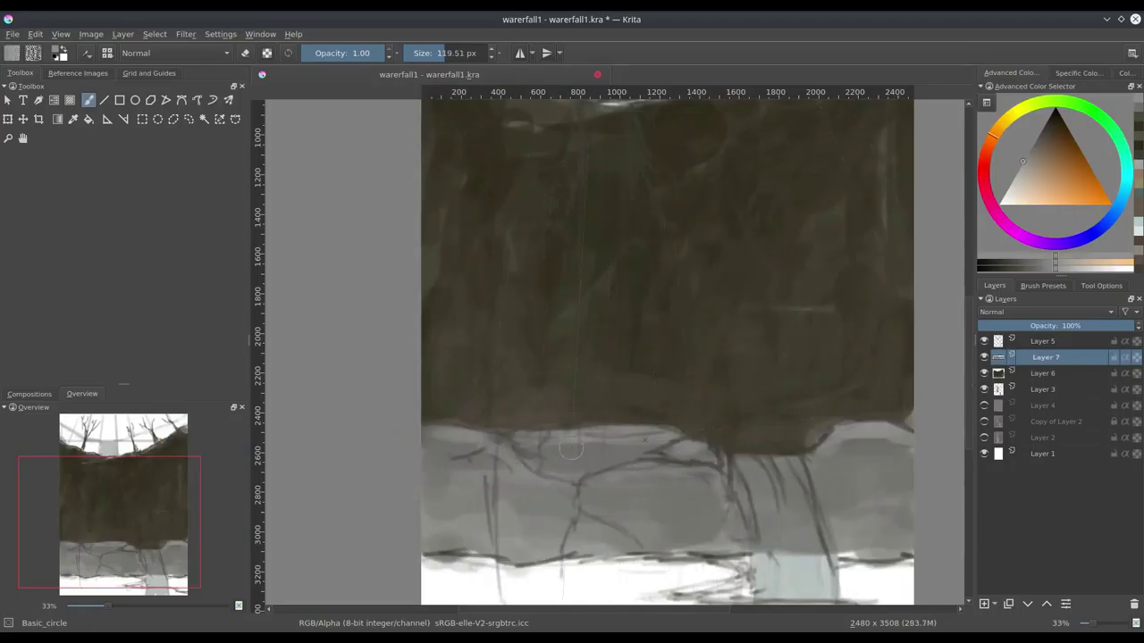
{"action": "left_click", "coordinate": [433, 450], "text": "ctrl"}
{"action": "left_click_drag", "start_coordinate": [554, 536], "coordinate": [733, 554]}
{"action": "left_click_drag", "start_coordinate": [491, 558], "coordinate": [746, 550]}
{"action": "mouse_move", "coordinate": [572, 501]}
{"action": "left_mouse_down"}
{"action": "mouse_move", "coordinate": [638, 532]}
{"action": "mouse_move", "coordinate": [527, 451]}
{"action": "left_mouse_up"}
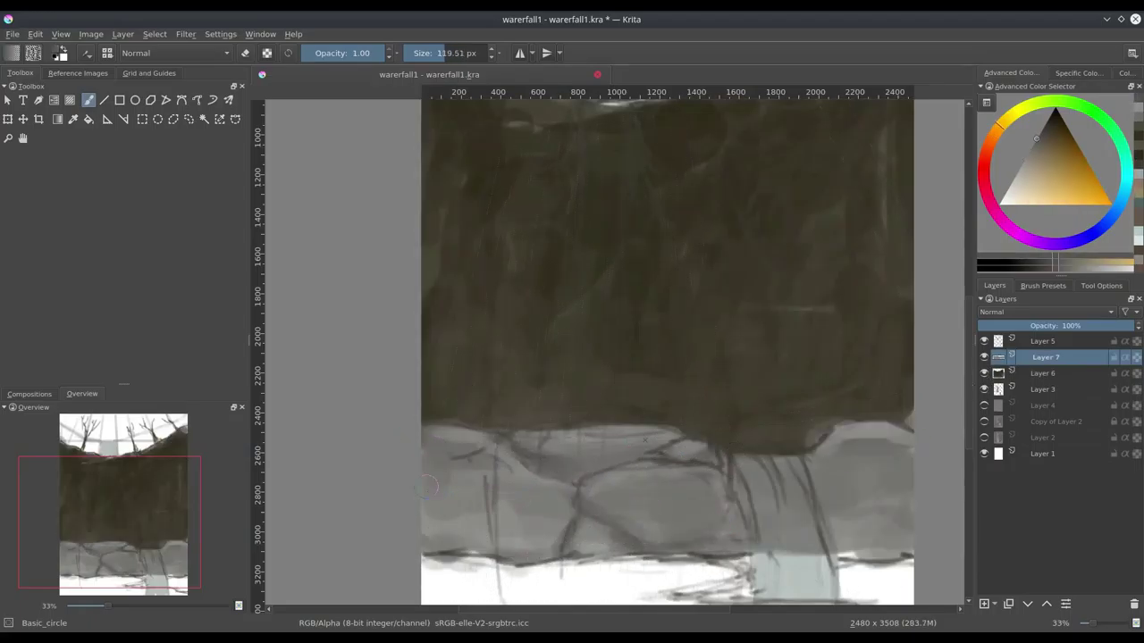
Sample a pale tone and paint the lower waterfall in pale cyan on a new layer
{"action": "scroll", "coordinate": [427, 487], "scroll_direction": "right", "scroll_amount": 3}
{"action": "left_click", "coordinate": [707, 450], "text": "ctrl"}
{"action": "left_click", "coordinate": [688, 473], "text": "ctrl"}
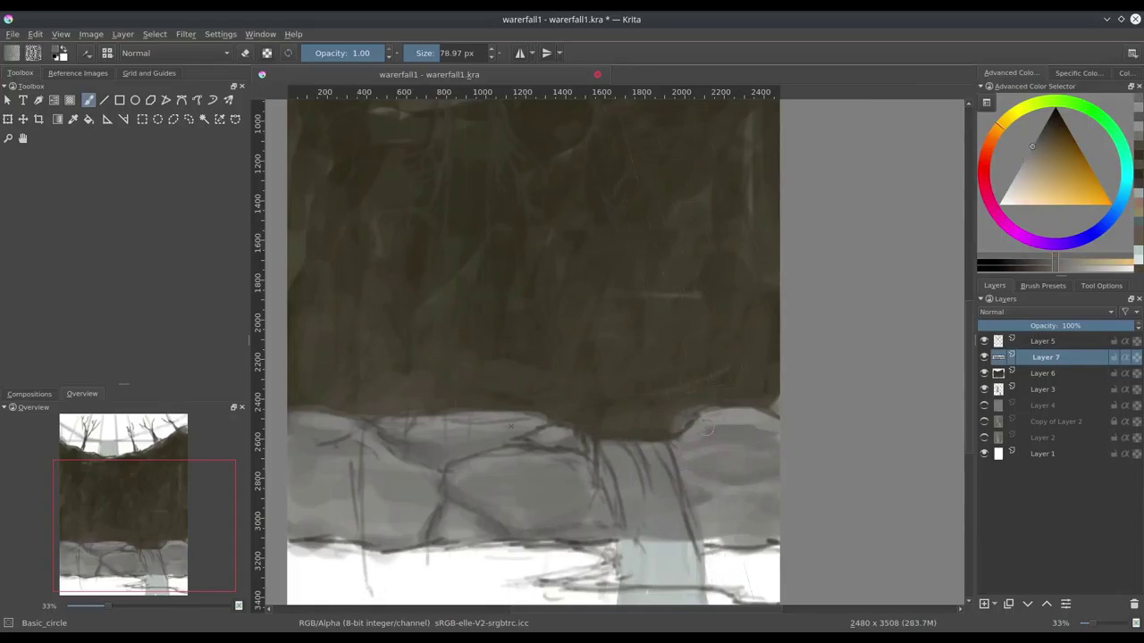
{"action": "scroll", "coordinate": [706, 430], "scroll_direction": "down", "scroll_amount": 2}
{"action": "key", "text": "Insert"}
{"action": "scroll", "coordinate": [488, 397], "scroll_direction": "up", "scroll_amount": 2}
{"action": "mouse_move", "coordinate": [706, 387]}
{"action": "left_mouse_down"}
{"action": "mouse_move", "coordinate": [719, 451]}
{"action": "mouse_move", "coordinate": [737, 460]}
{"action": "left_mouse_up"}
{"action": "left_click", "coordinate": [728, 394], "text": "ctrl"}
{"action": "left_click_drag", "start_coordinate": [741, 406], "coordinate": [751, 473]}
Name the waterfall layer 'water' and make it the active painting layer
{"action": "left_click_drag", "start_coordinate": [712, 190], "coordinate": [754, 273]}
{"action": "key", "text": "F2"}
{"action": "type", "text": "water"}
{"action": "key", "text": "Return"}
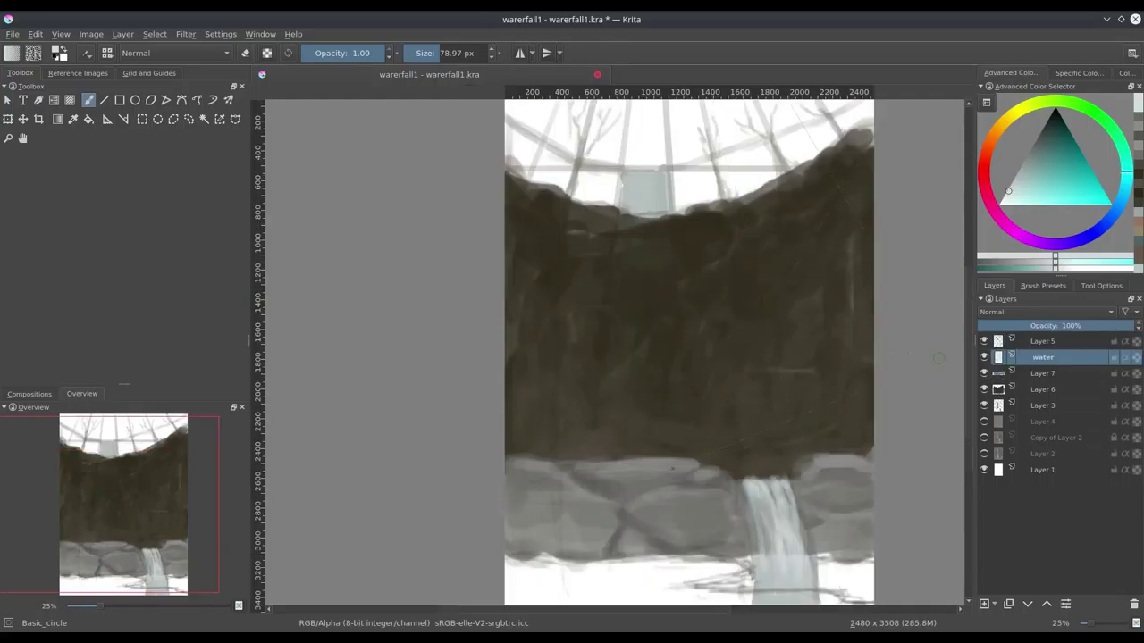
{"action": "left_click", "coordinate": [1042, 389]}
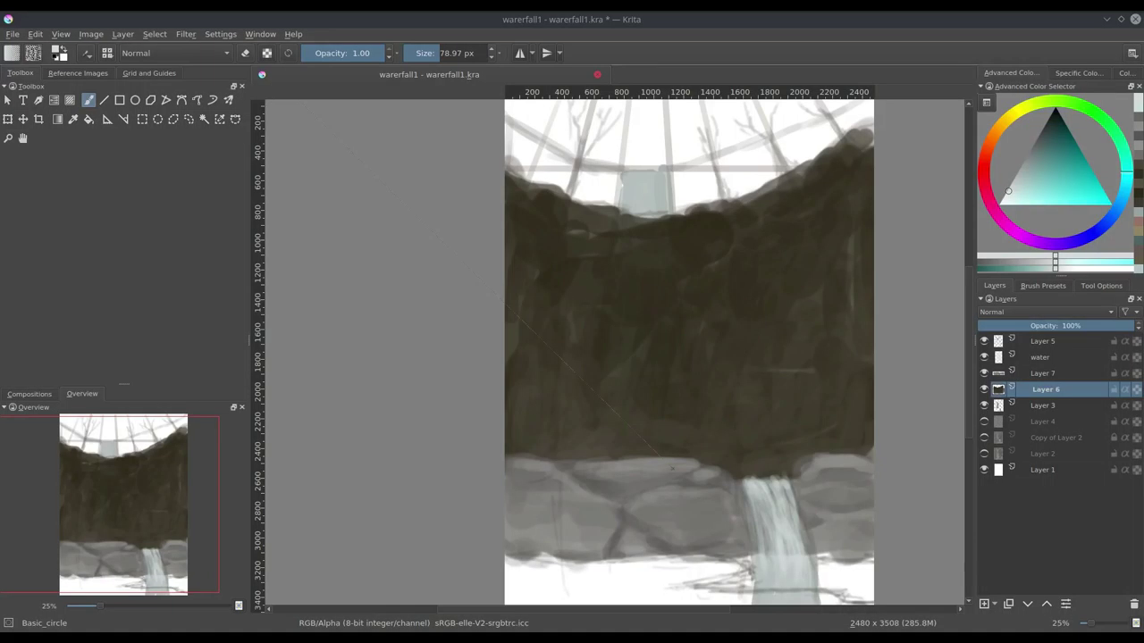
{"action": "type", "text": "mountain"}
{"action": "left_click", "coordinate": [1063, 357]}
Paint light vertical streaks of the tall upper waterfall down the cliff to the rocks
{"action": "mouse_move", "coordinate": [637, 213]}
{"action": "left_mouse_down"}
{"action": "mouse_move", "coordinate": [672, 293]}
{"action": "mouse_move", "coordinate": [633, 295]}
{"action": "left_mouse_up"}
{"action": "mouse_move", "coordinate": [652, 234]}
{"action": "left_mouse_down"}
{"action": "mouse_move", "coordinate": [663, 330]}
{"action": "mouse_move", "coordinate": [630, 360]}
{"action": "left_mouse_up"}
{"action": "left_click_drag", "start_coordinate": [643, 260], "coordinate": [652, 388]}
{"action": "left_click_drag", "start_coordinate": [643, 214], "coordinate": [645, 400]}
{"action": "left_click_drag", "start_coordinate": [652, 279], "coordinate": [657, 408]}
{"action": "left_click_drag", "start_coordinate": [670, 304], "coordinate": [672, 442]}
{"action": "mouse_move", "coordinate": [679, 354]}
{"action": "left_mouse_down"}
{"action": "mouse_move", "coordinate": [681, 457]}
{"action": "mouse_move", "coordinate": [674, 437]}
{"action": "left_mouse_up"}
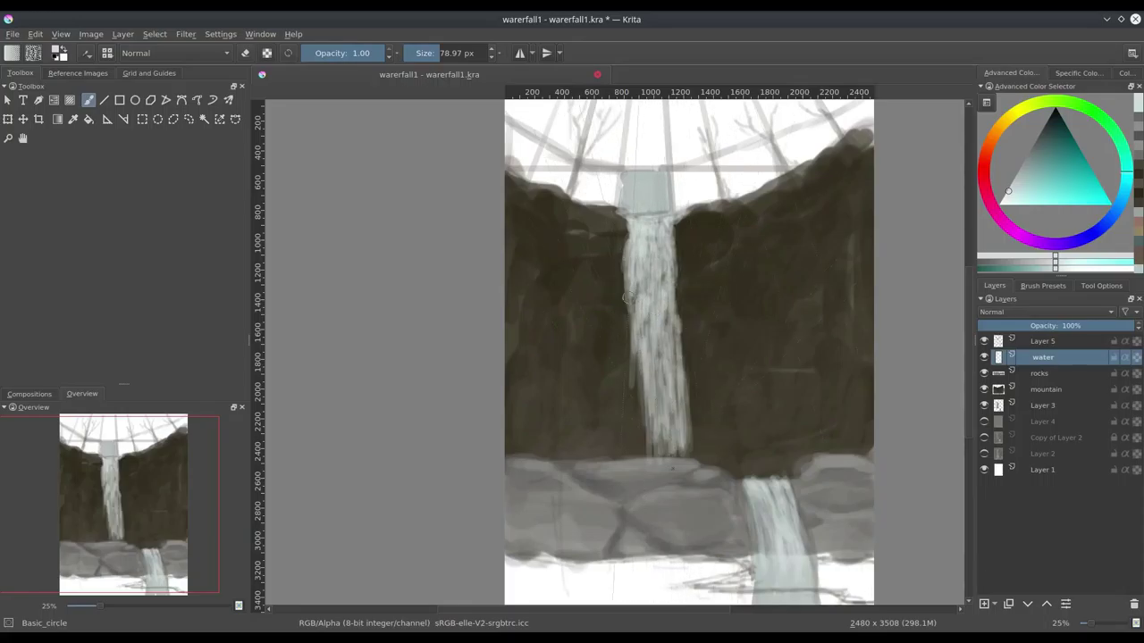
{"action": "left_click_drag", "start_coordinate": [625, 286], "coordinate": [631, 433]}
{"action": "left_click_drag", "start_coordinate": [630, 393], "coordinate": [632, 434]}
Shade the waterfall with grey edges and brighter cyan highlights through the middle
{"action": "left_click", "coordinate": [687, 416], "text": "ctrl"}
{"action": "left_click_drag", "start_coordinate": [625, 348], "coordinate": [631, 457]}
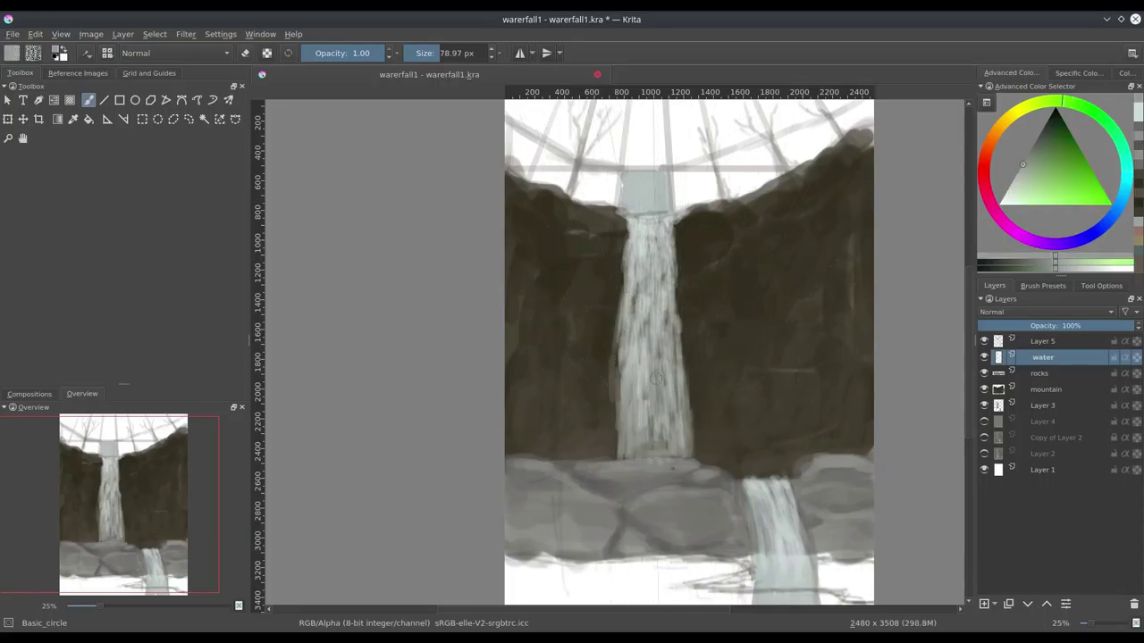
{"action": "left_click_drag", "start_coordinate": [688, 384], "coordinate": [685, 456]}
{"action": "left_click_drag", "start_coordinate": [629, 384], "coordinate": [627, 457]}
{"action": "left_click_drag", "start_coordinate": [631, 411], "coordinate": [670, 462]}
{"action": "left_click", "coordinate": [1126, 164]}
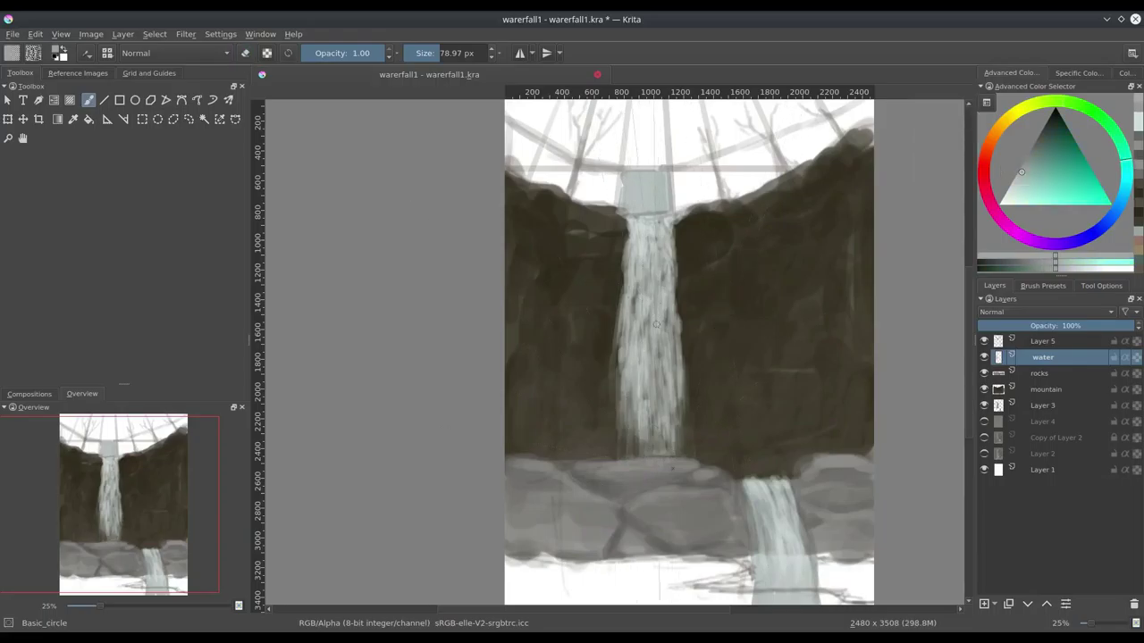
{"action": "left_click_drag", "start_coordinate": [654, 234], "coordinate": [663, 364]}
{"action": "left_click", "coordinate": [679, 375], "text": "ctrl"}
{"action": "left_click_drag", "start_coordinate": [658, 297], "coordinate": [672, 370]}
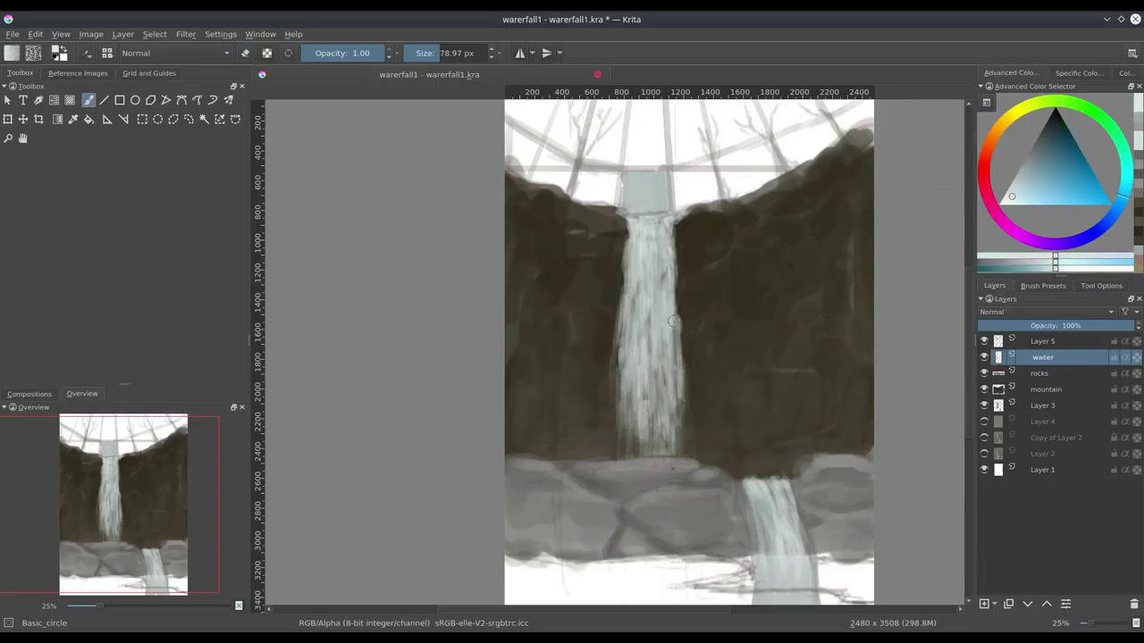
Erase the waterfall base, paint grey along the bottom, and pale teal over the bottom-right patch
{"action": "key", "text": "e"}
{"action": "left_click_drag", "start_coordinate": [636, 463], "coordinate": [672, 469]}
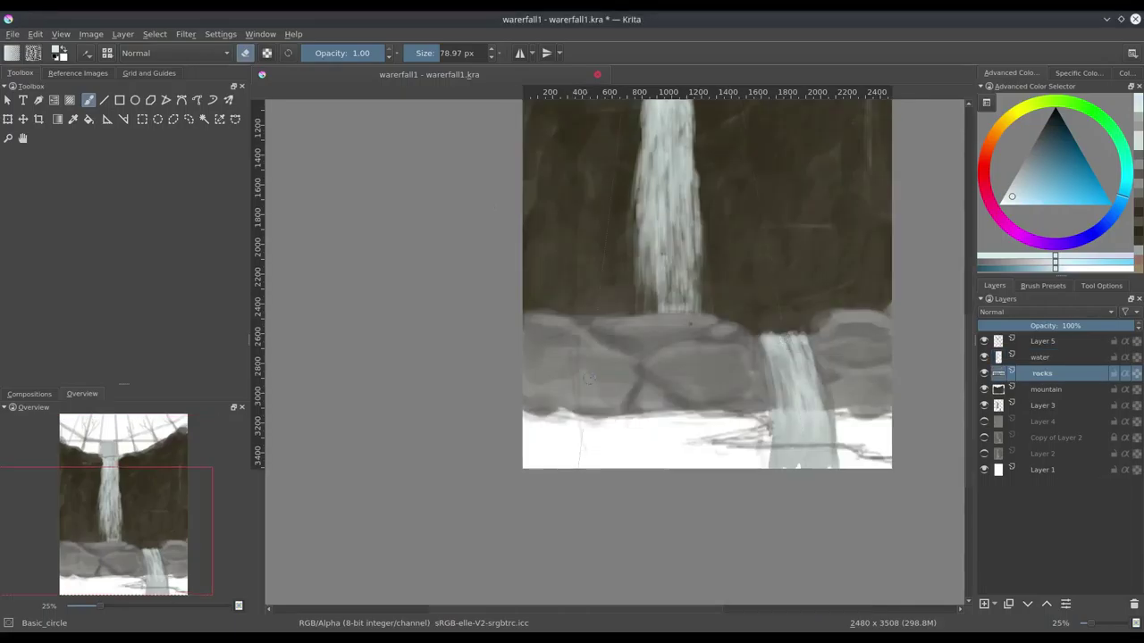
{"action": "left_click_drag", "start_coordinate": [644, 429], "coordinate": [662, 282]}
{"action": "key", "text": "Page_Down"}
{"action": "key", "text": "e"}
{"action": "left_click", "coordinate": [626, 358], "text": "ctrl"}
{"action": "left_click_drag", "start_coordinate": [536, 447], "coordinate": [769, 433]}
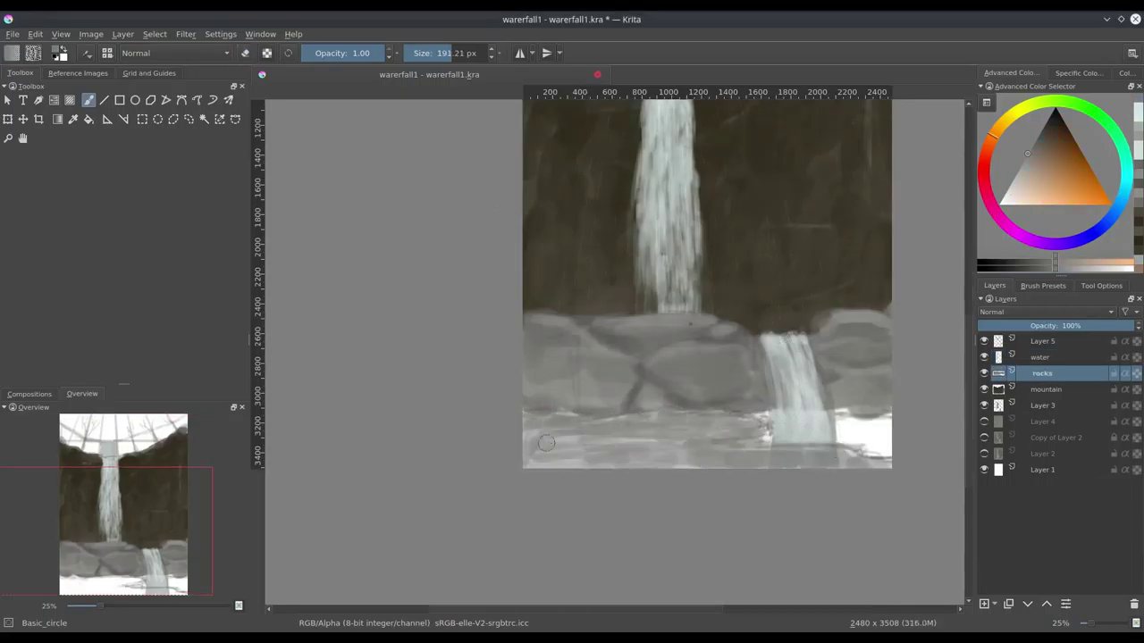
{"action": "left_click", "coordinate": [791, 385], "text": "ctrl"}
{"action": "key", "text": "Page_Up"}
{"action": "left_click_drag", "start_coordinate": [840, 418], "coordinate": [884, 455]}
Add a new paint layer above the water layer and pick a darker cliff shade
{"action": "key", "text": "minus"}
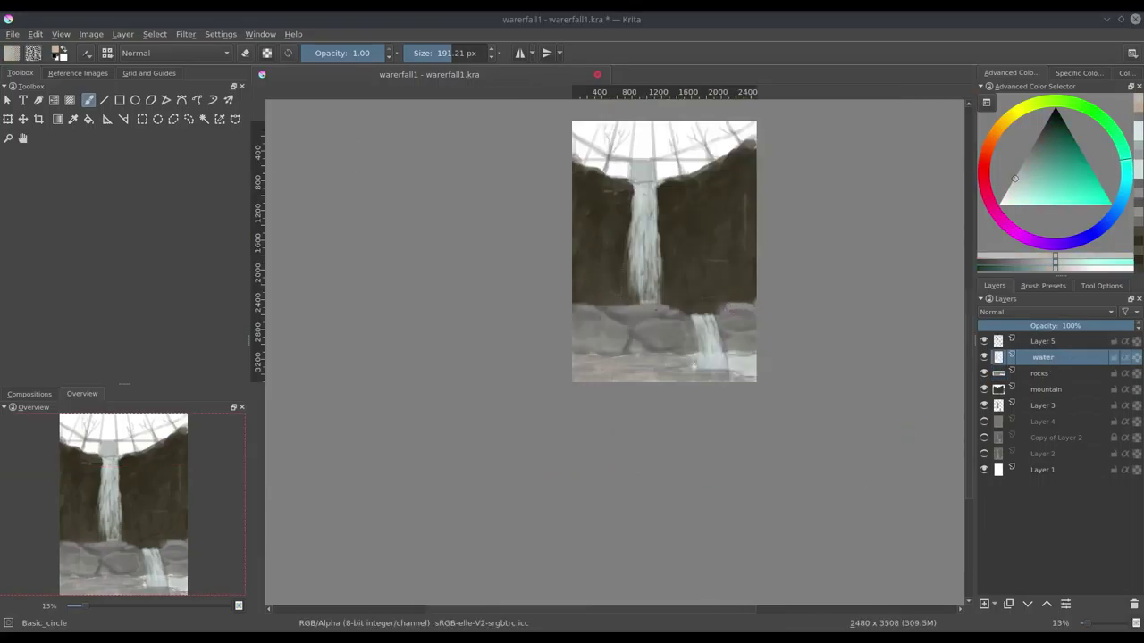
{"action": "key", "text": "Insert"}
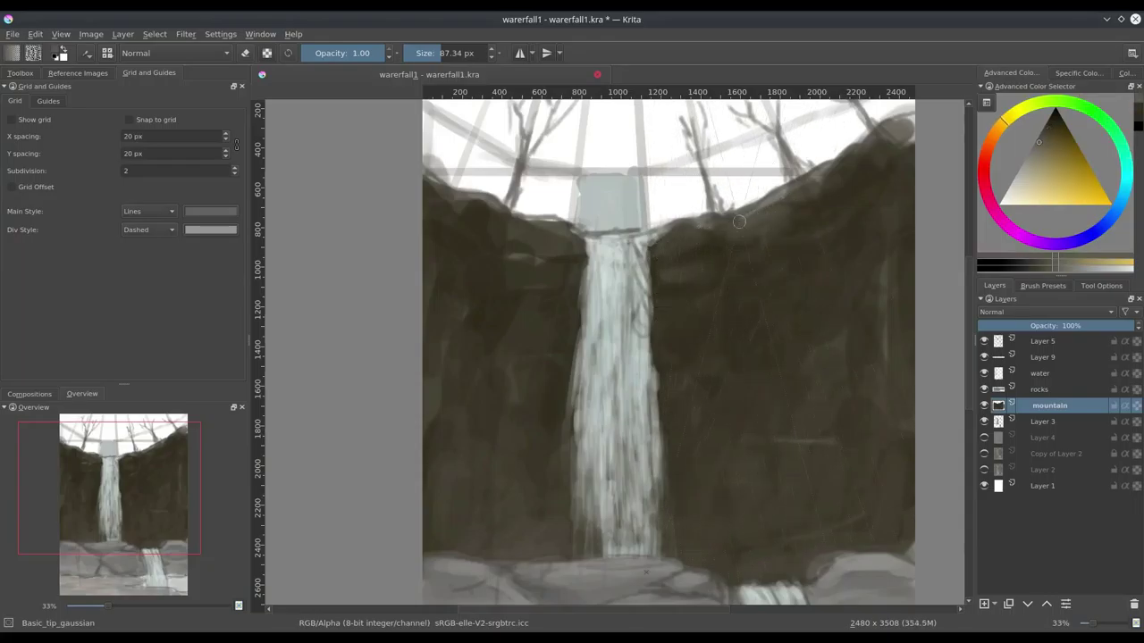
{"action": "left_click", "coordinate": [791, 219], "text": "ctrl"}
{"action": "left_click", "coordinate": [475, 224], "text": "ctrl"}
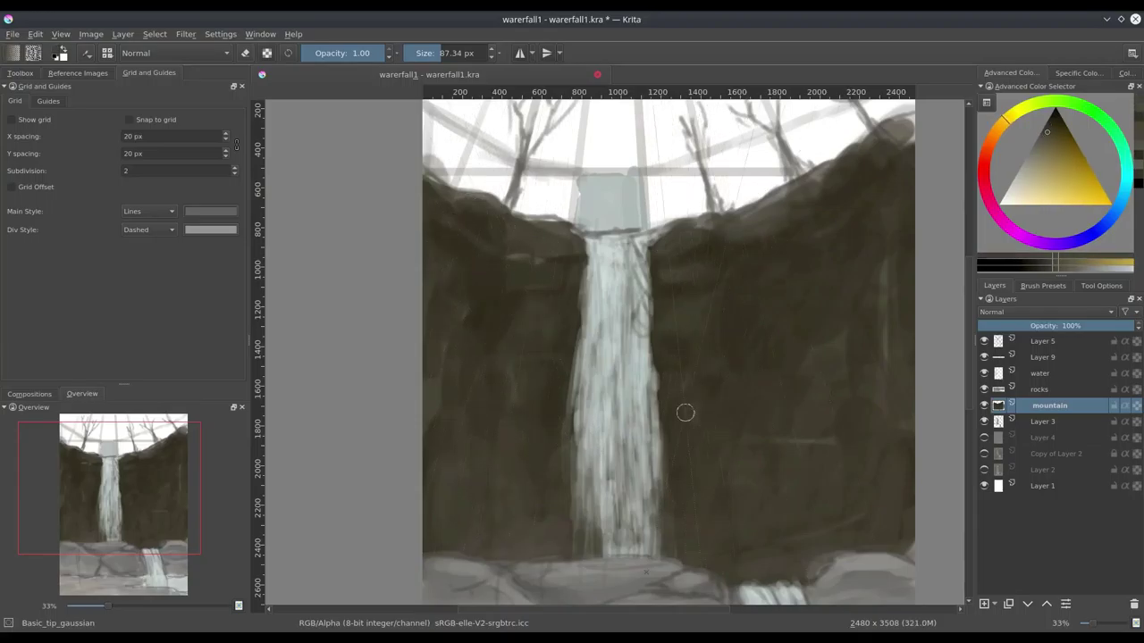
{"action": "left_click", "coordinate": [677, 346], "text": "ctrl"}
{"action": "left_click", "coordinate": [703, 429], "text": "ctrl"}
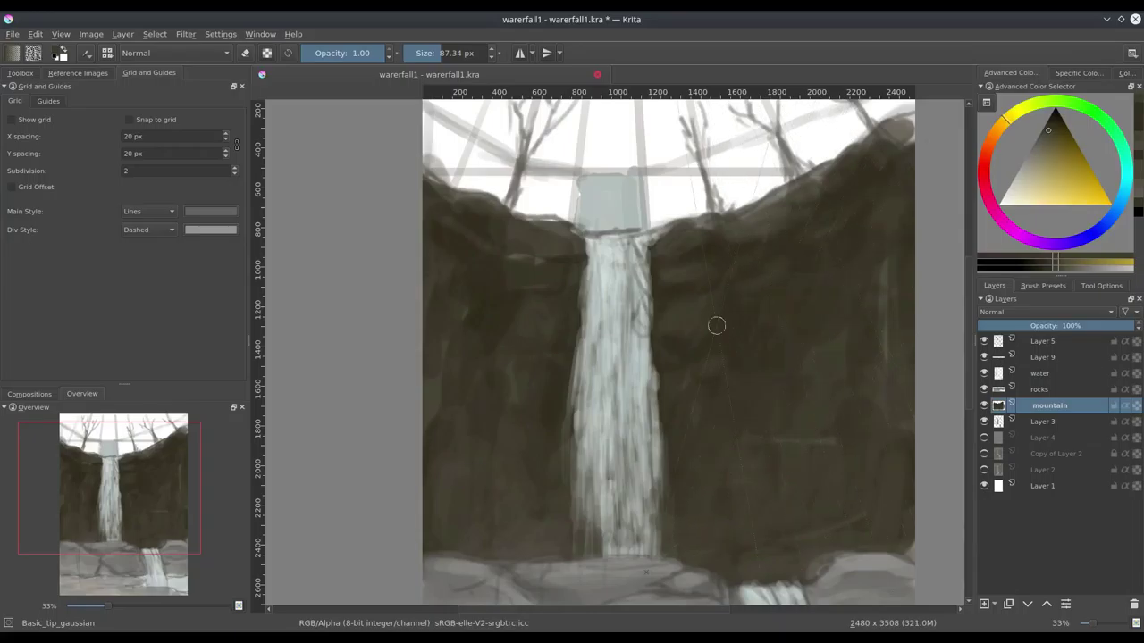
{"action": "left_click", "coordinate": [733, 335], "text": "ctrl"}
{"action": "left_click", "coordinate": [831, 242], "text": "ctrl"}
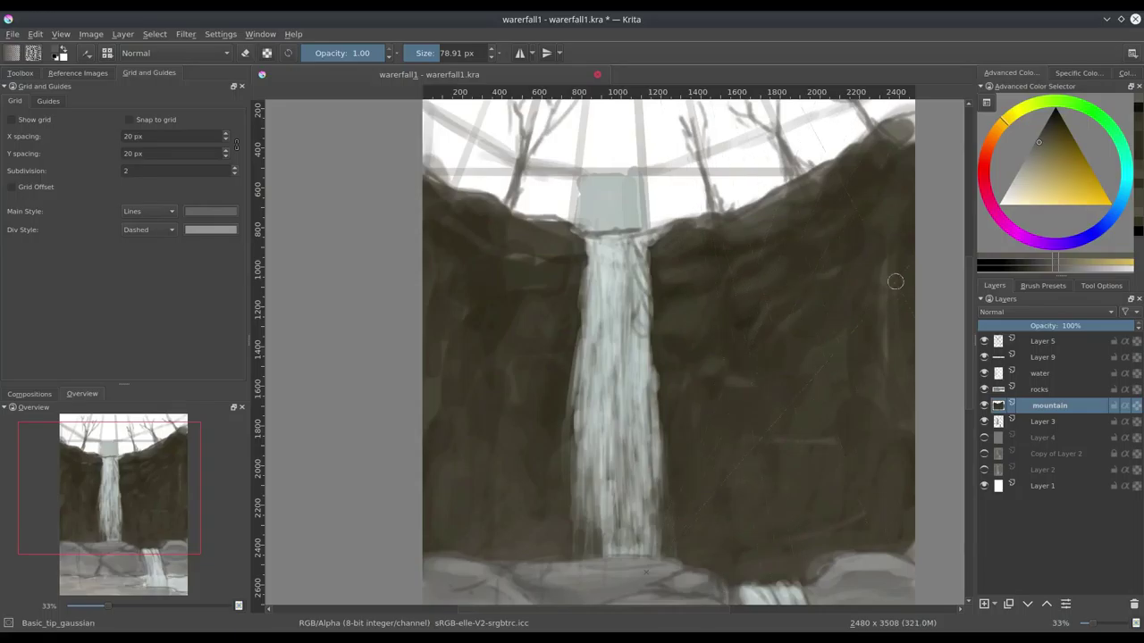
Paint faint strokes on the right and left cliffs, sampling lighter cliff tones
{"action": "left_click_drag", "start_coordinate": [842, 447], "coordinate": [715, 429]}
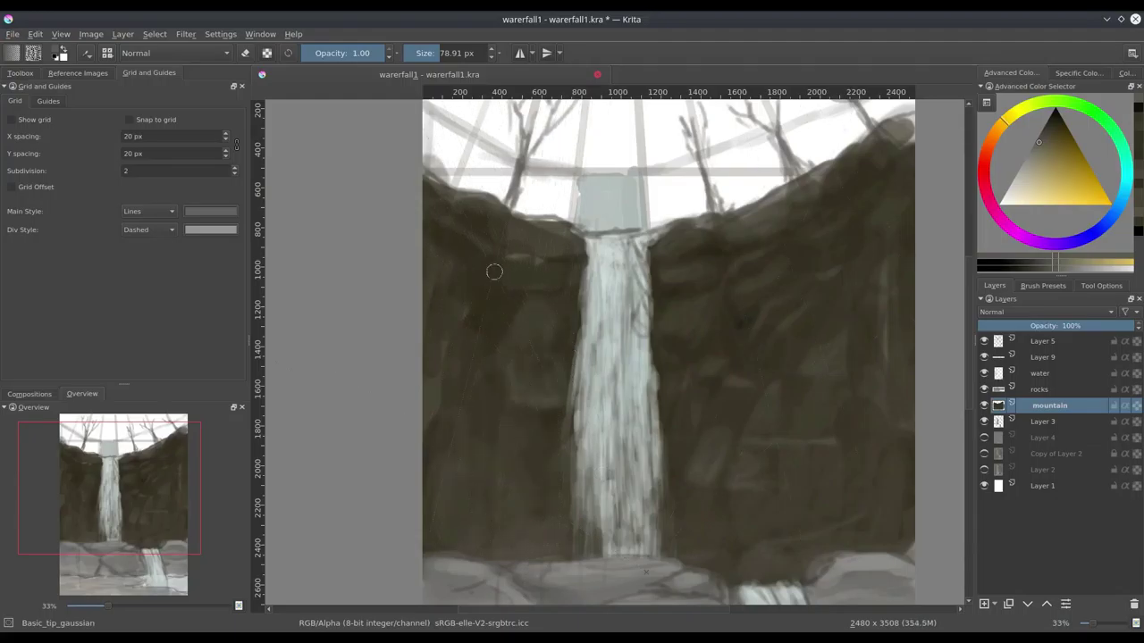
{"action": "left_click_drag", "start_coordinate": [505, 310], "coordinate": [478, 445]}
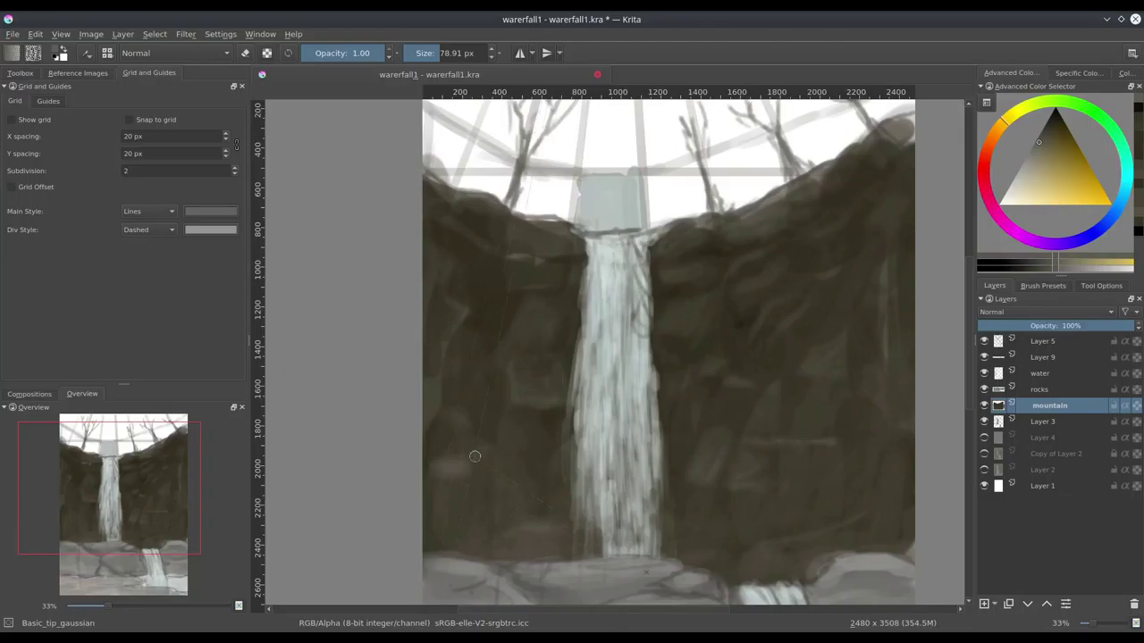
{"action": "left_click", "coordinate": [507, 450], "text": "ctrl"}
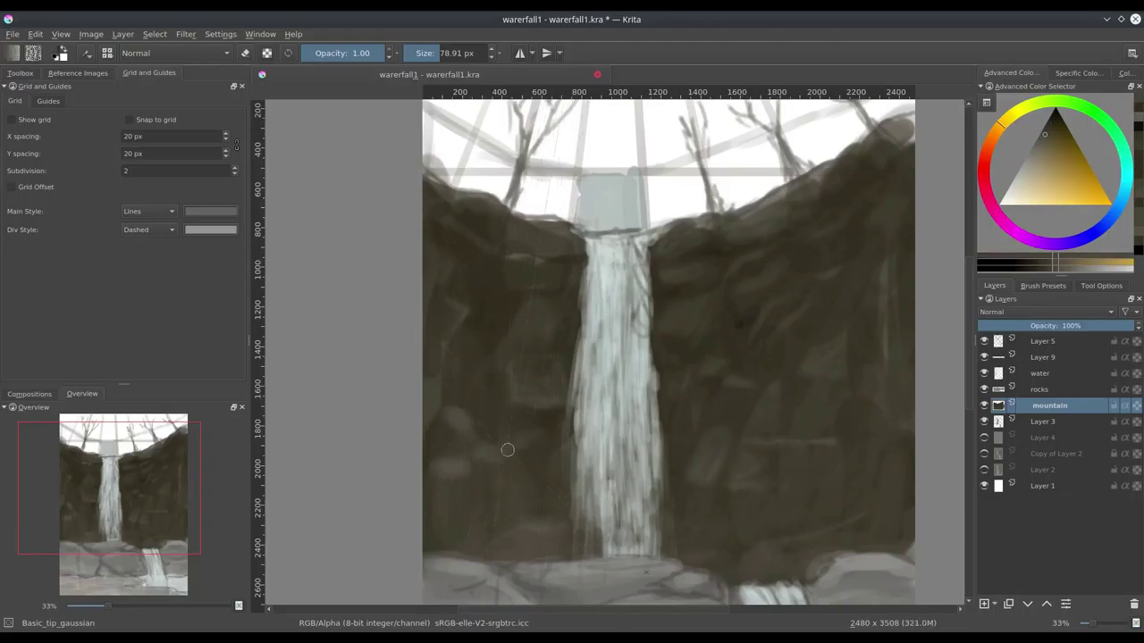
{"action": "left_click", "coordinate": [505, 334], "text": "ctrl"}
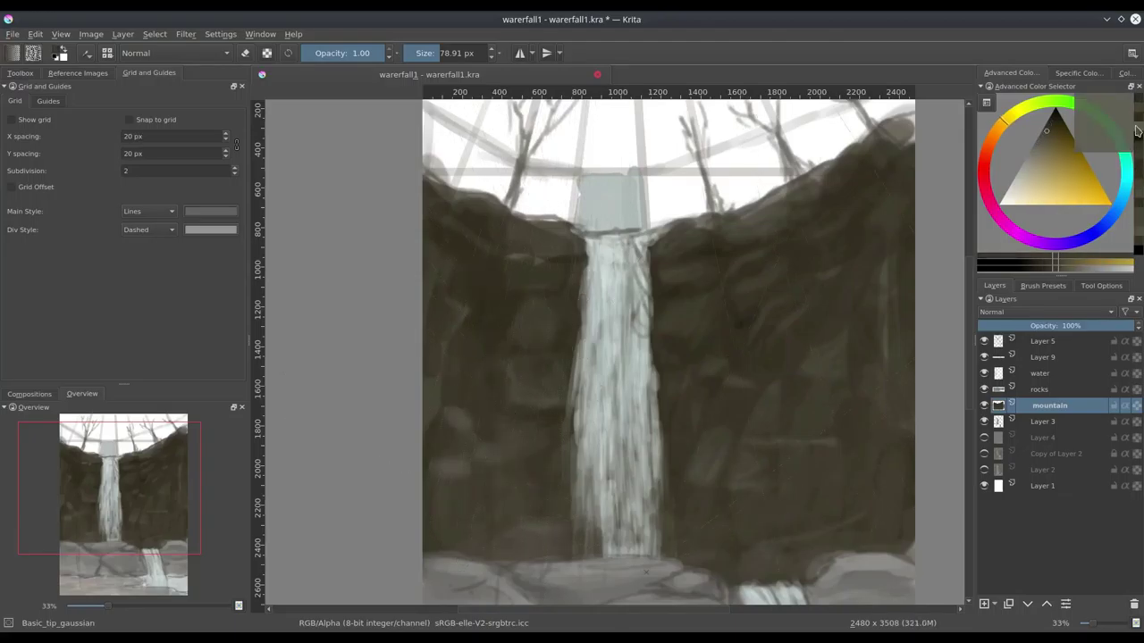
{"action": "left_click", "coordinate": [542, 484], "text": "ctrl"}
{"action": "left_click", "coordinate": [544, 299], "text": "ctrl"}
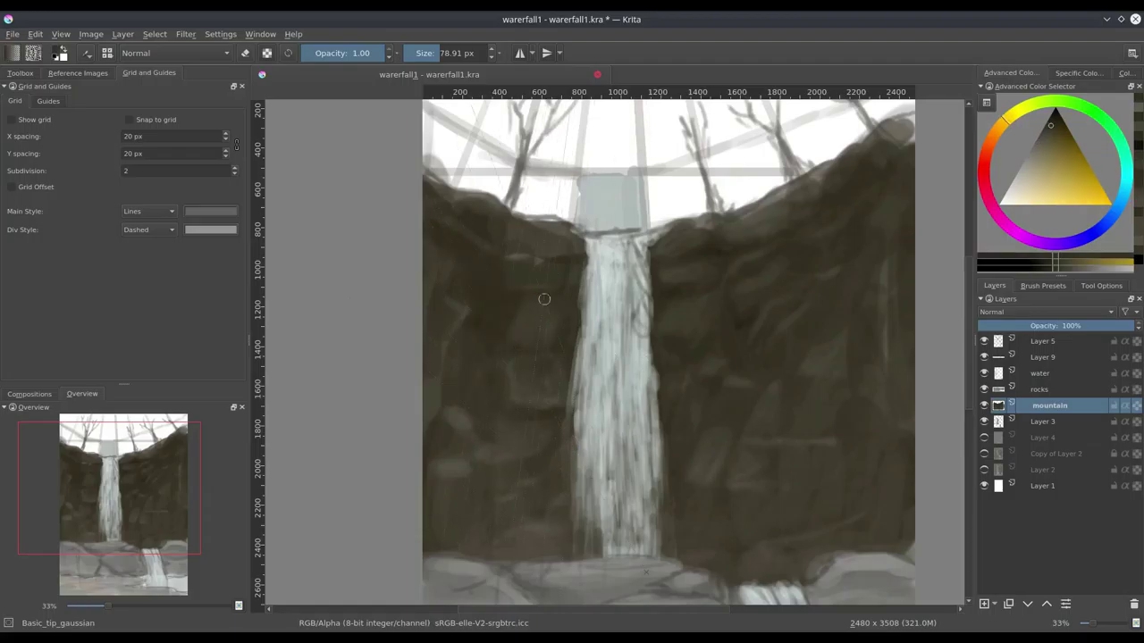
{"action": "left_click", "coordinate": [544, 338], "text": "ctrl"}
Sample darker cliff tones and paint a faint stroke beside the waterfall
{"action": "left_click", "coordinate": [844, 442], "text": "ctrl"}
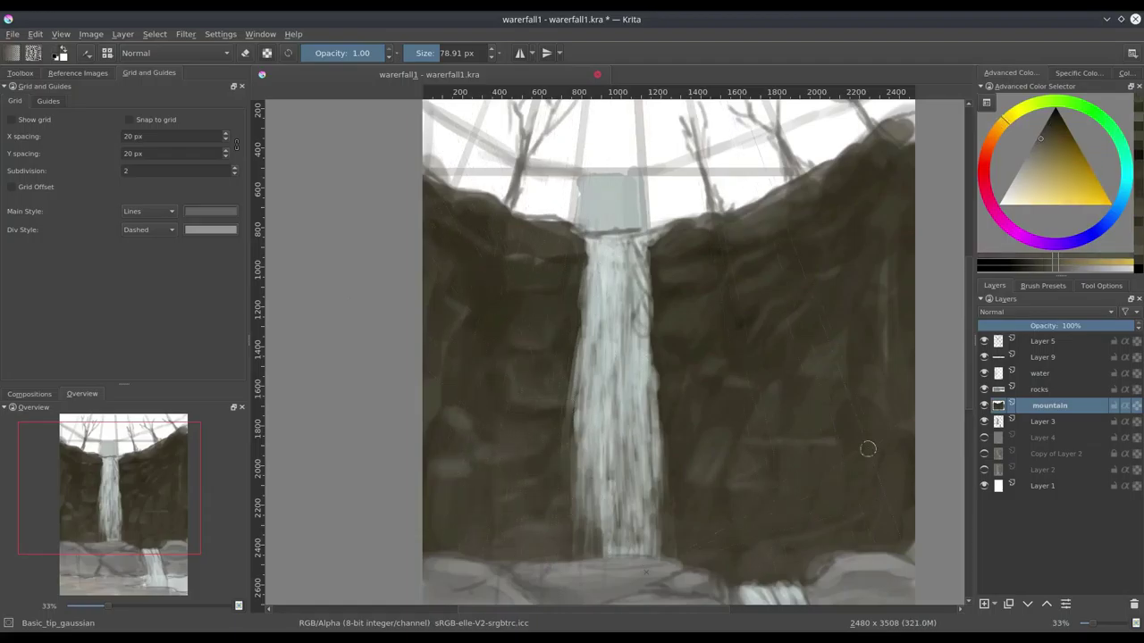
{"action": "left_click", "coordinate": [876, 451], "text": "ctrl"}
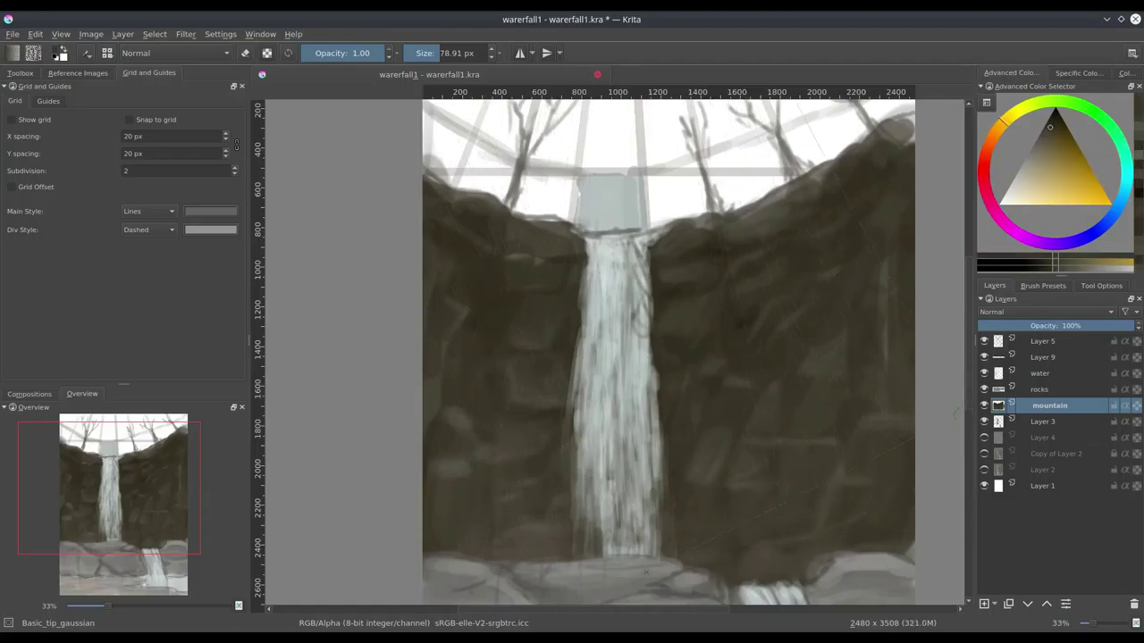
{"action": "left_click", "coordinate": [825, 456], "text": "ctrl"}
{"action": "left_click", "coordinate": [738, 467], "text": "ctrl"}
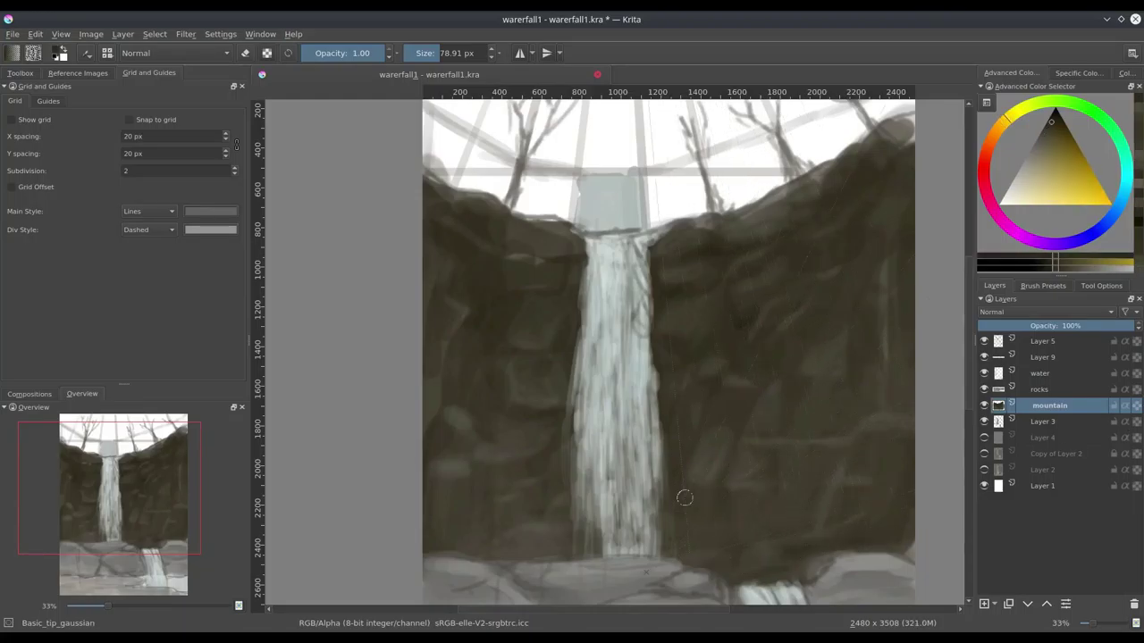
{"action": "scroll", "coordinate": [685, 497], "scroll_direction": "down", "scroll_amount": 1}
{"action": "scroll", "coordinate": [750, 411], "scroll_direction": "up", "scroll_amount": 1}
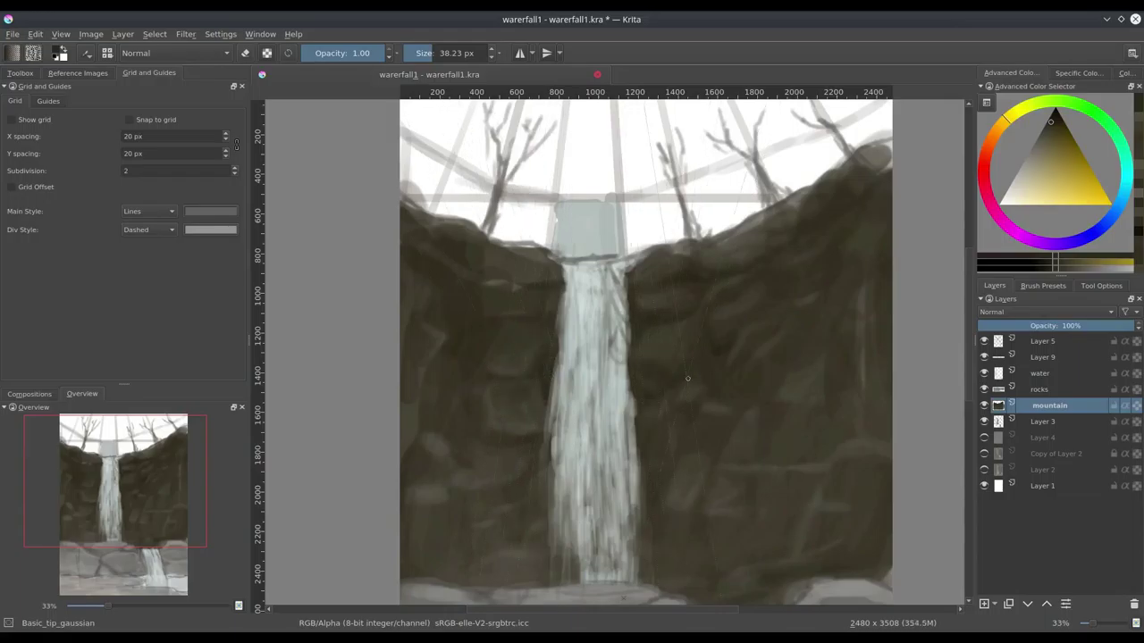
{"action": "left_click_drag", "start_coordinate": [544, 512], "coordinate": [523, 583]}
Resize the brush, pick darker and lighter greys, and paint another faint cliff stroke
{"action": "key", "text": "bracketright"}
{"action": "left_click", "coordinate": [770, 331], "text": "ctrl"}
{"action": "key", "text": "bracketleft"}
{"action": "left_click", "coordinate": [746, 390], "text": "ctrl"}
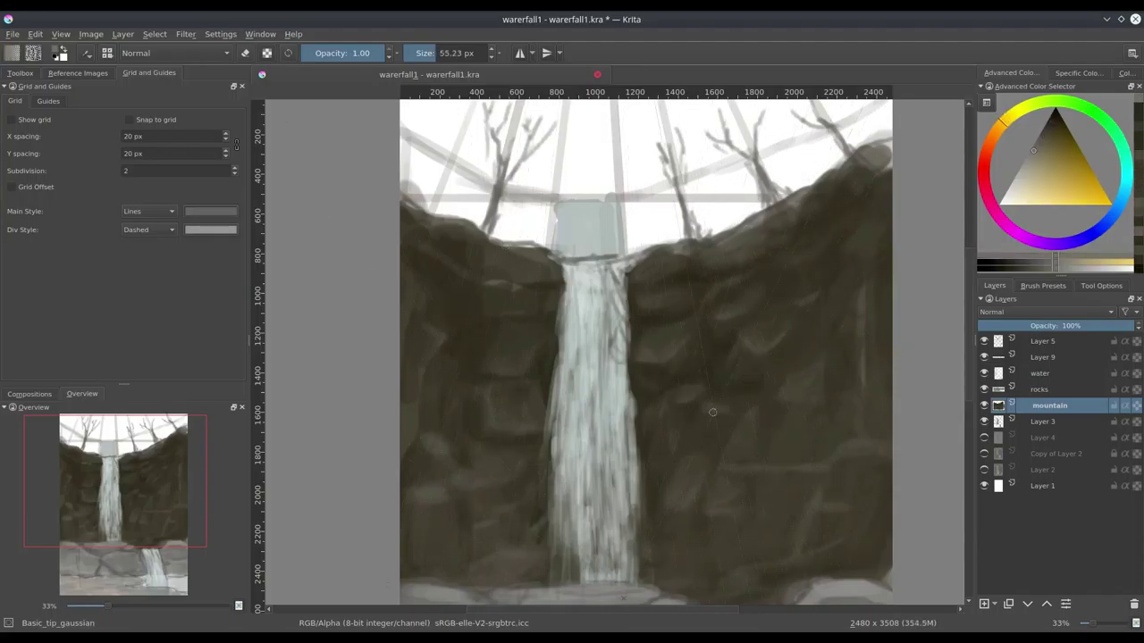
{"action": "left_click", "coordinate": [725, 338], "text": "ctrl"}
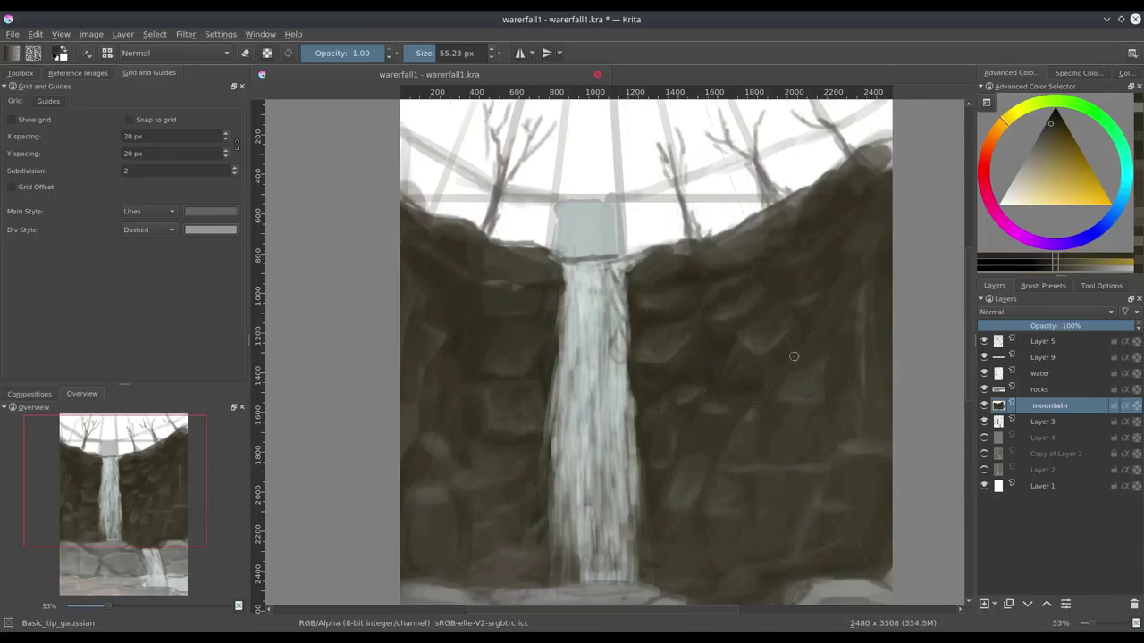
{"action": "left_click_drag", "start_coordinate": [779, 385], "coordinate": [687, 450]}
Switch to the Basic_circle brush with a slightly different brown and hide the water layer
{"action": "right_click", "coordinate": [753, 378]}
{"action": "left_click", "coordinate": [755, 384]}
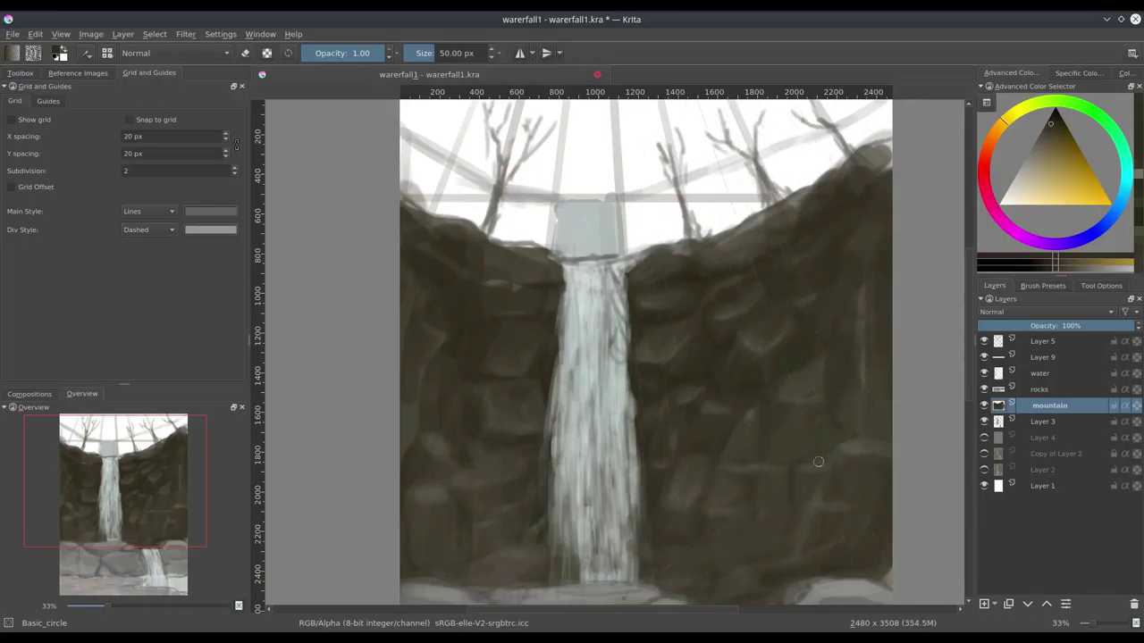
{"action": "left_click", "coordinate": [711, 537], "text": "ctrl"}
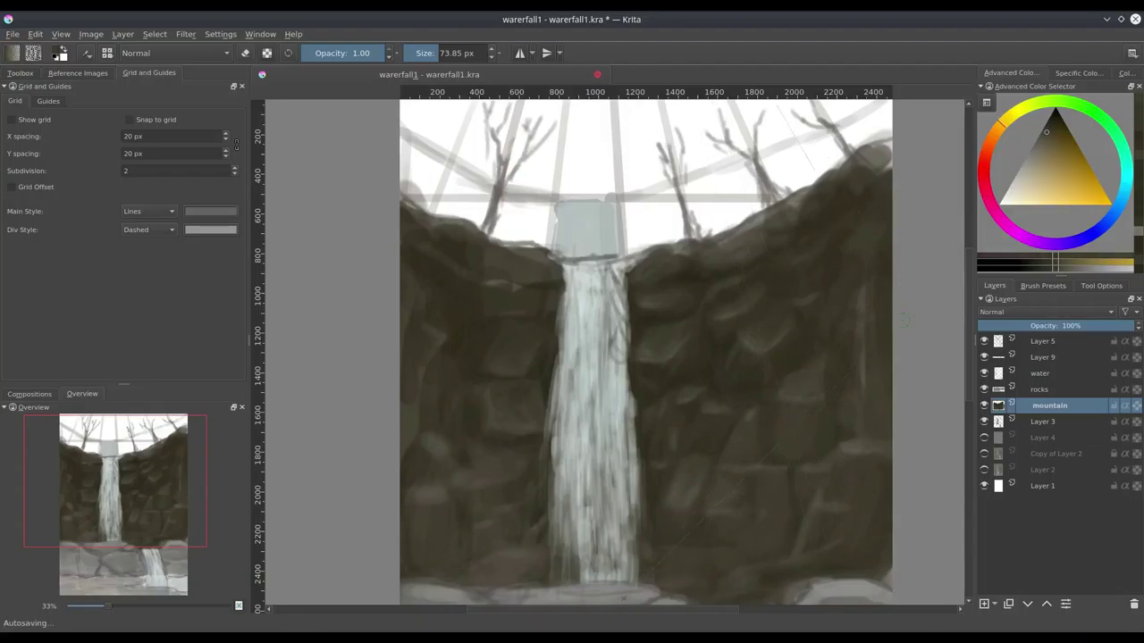
{"action": "left_click", "coordinate": [984, 373]}
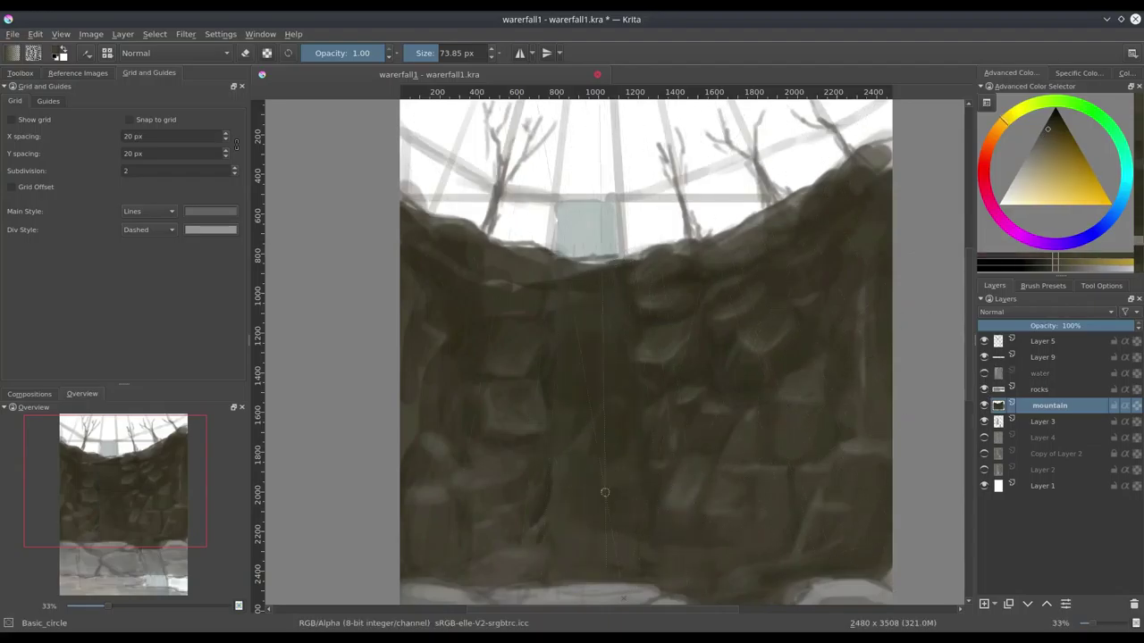
Sample several darker and lighter rock tones from the cliffs
{"action": "left_click", "coordinate": [579, 439], "text": "ctrl"}
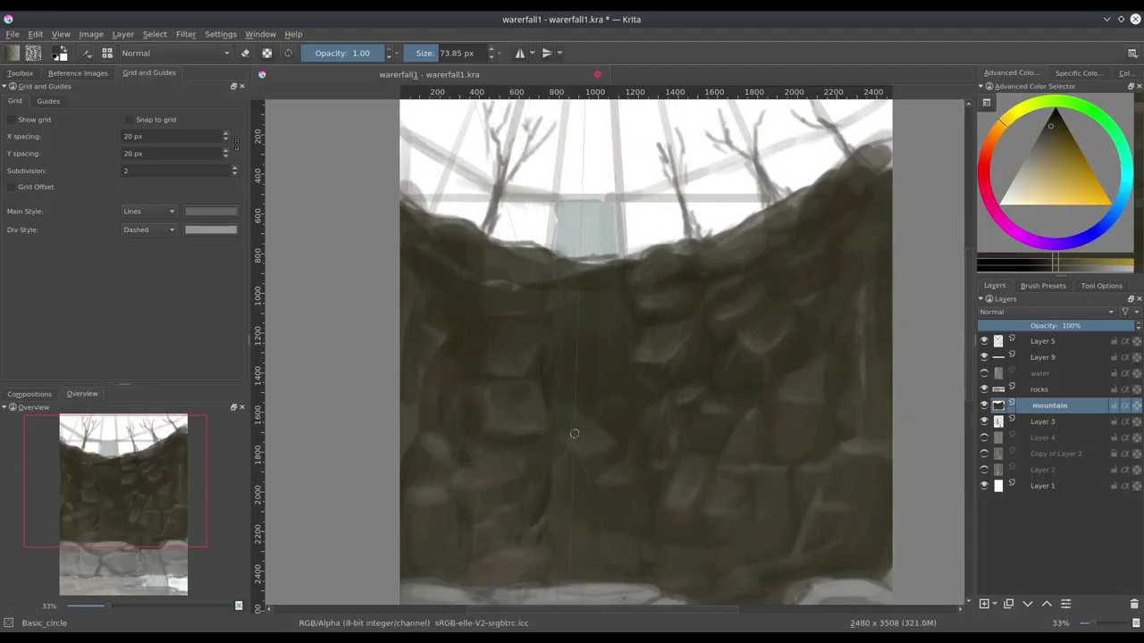
{"action": "left_click", "coordinate": [534, 301], "text": "ctrl"}
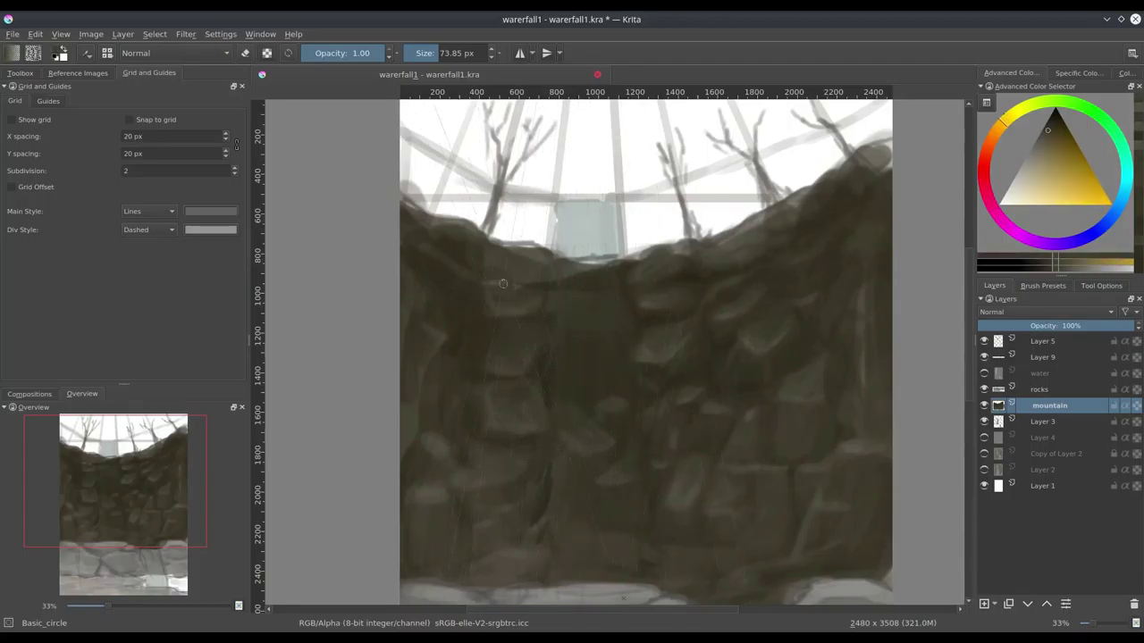
{"action": "left_click", "coordinate": [585, 338], "text": "ctrl"}
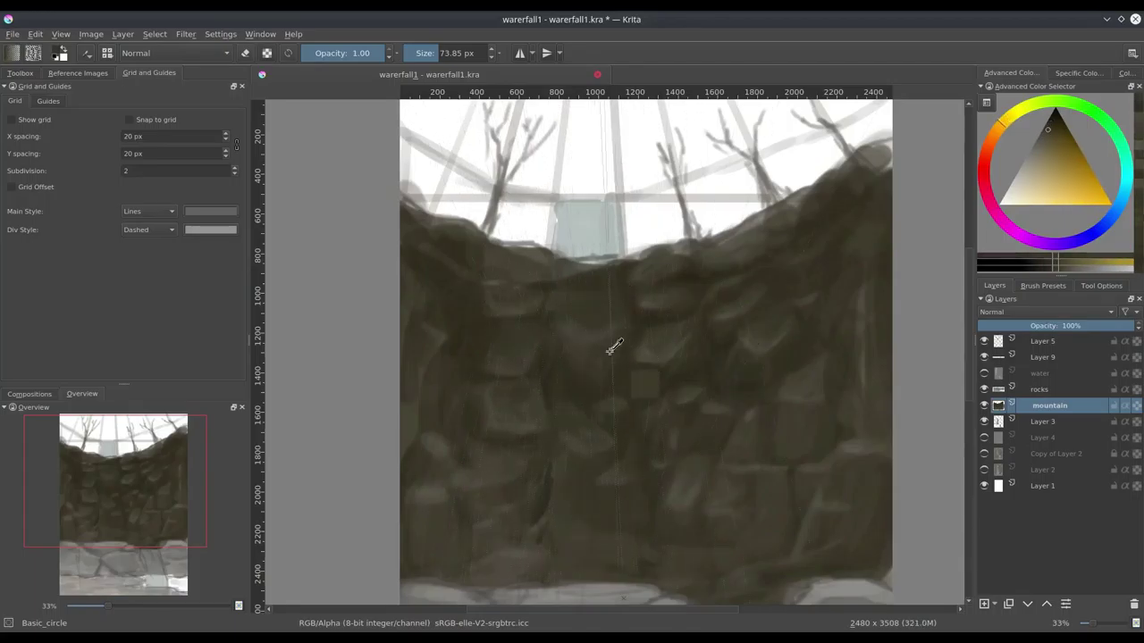
{"action": "left_click", "coordinate": [608, 408], "text": "ctrl"}
{"action": "left_click", "coordinate": [571, 366], "text": "ctrl"}
{"action": "left_click", "coordinate": [559, 306], "text": "ctrl"}
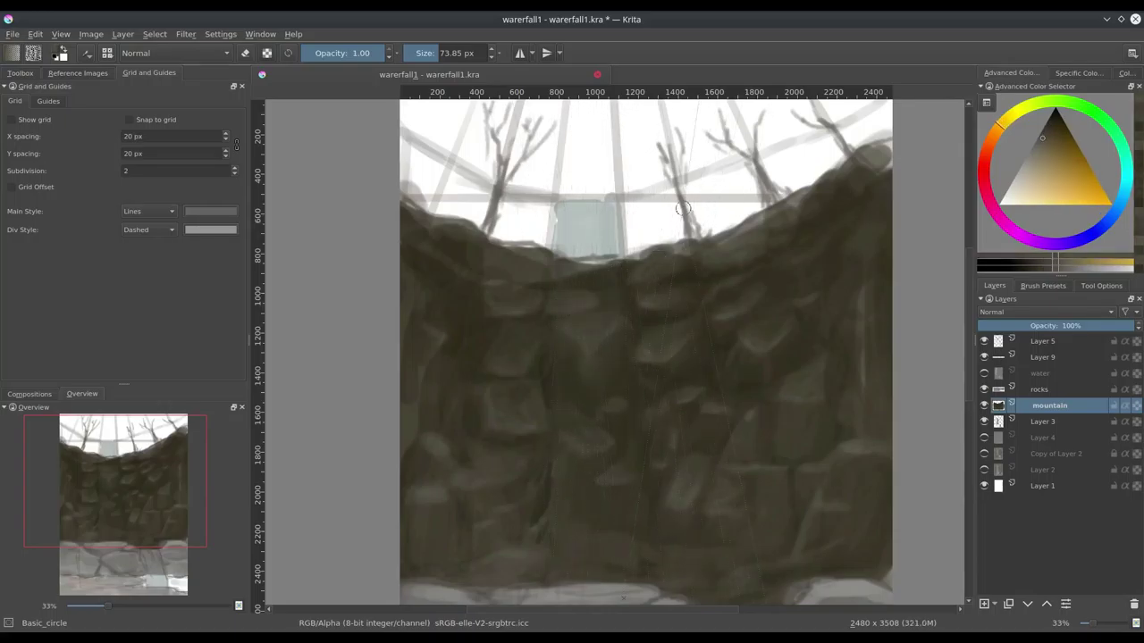
{"action": "left_click", "coordinate": [608, 386], "text": "ctrl"}
{"action": "left_click", "coordinate": [567, 391], "text": "ctrl"}
{"action": "left_click", "coordinate": [664, 285], "text": "ctrl"}
{"action": "left_click", "coordinate": [571, 530], "text": "ctrl"}
Paint a lighter highlight on the right rock edge and show the water layer again
{"action": "left_click", "coordinate": [884, 296], "text": "ctrl"}
{"action": "left_click", "coordinate": [872, 296], "text": "ctrl"}
{"action": "left_click_drag", "start_coordinate": [872, 296], "coordinate": [851, 352]}
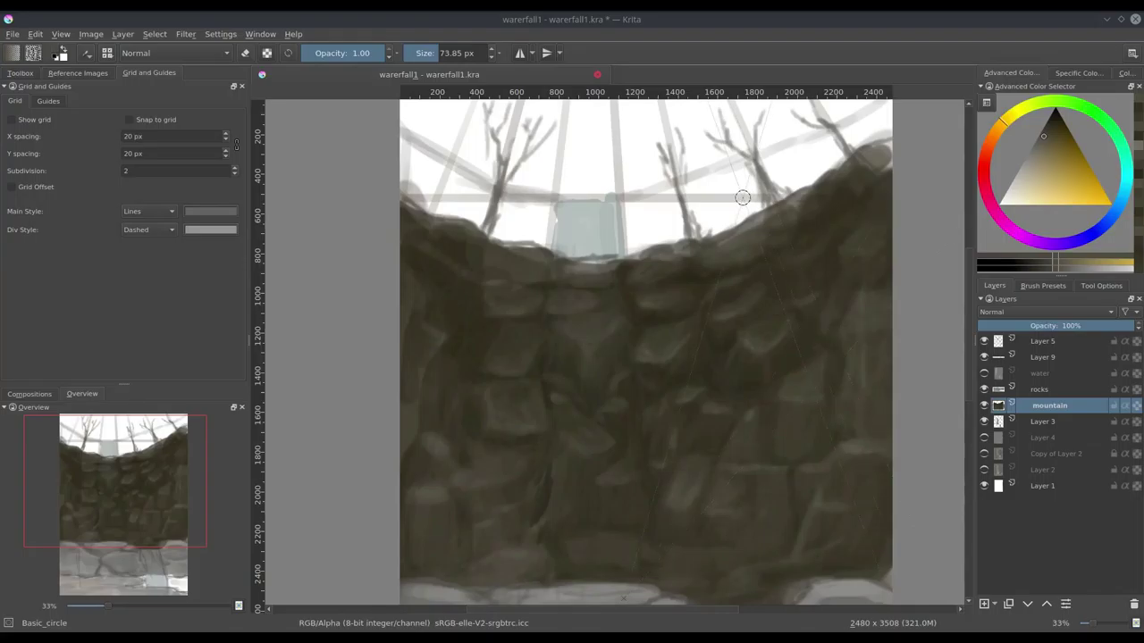
{"action": "scroll", "coordinate": [657, 448], "scroll_direction": "down", "scroll_amount": 3}
{"action": "scroll", "coordinate": [780, 500], "scroll_direction": "up", "scroll_amount": 3}
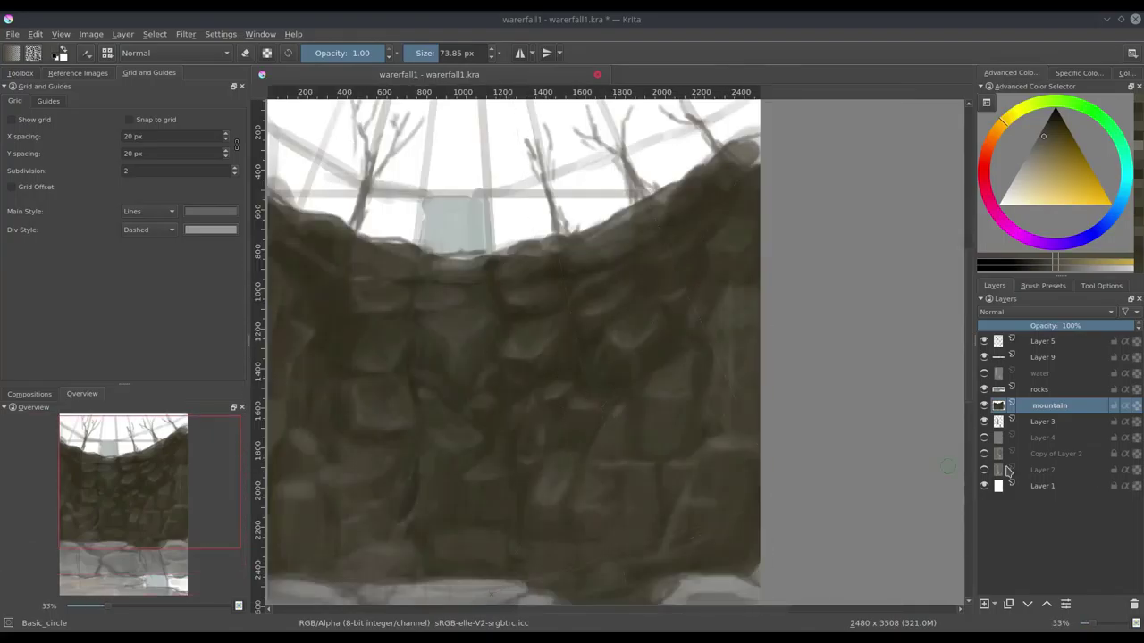
{"action": "left_click", "coordinate": [984, 373]}
{"action": "scroll", "coordinate": [815, 306], "scroll_direction": "down", "scroll_amount": 3}
{"action": "scroll", "coordinate": [815, 305], "scroll_direction": "up", "scroll_amount": 3}
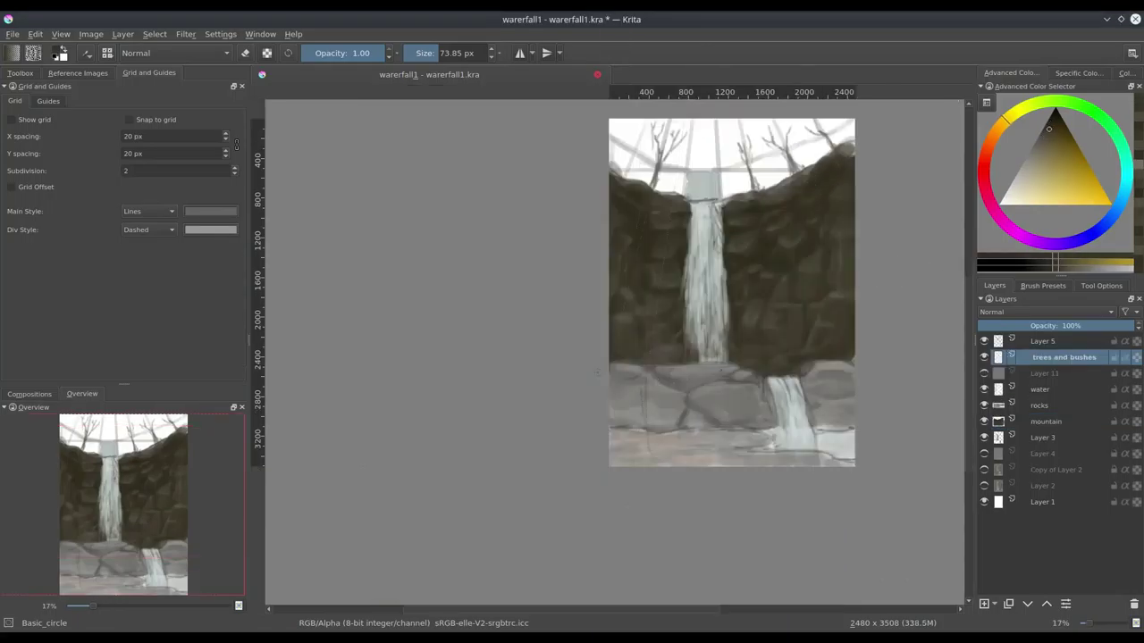
Paint green foliage across the top-left of the painting and darken the tree trunks
{"action": "left_click", "coordinate": [1079, 104]}
{"action": "mouse_move", "coordinate": [639, 125]}
{"action": "left_mouse_down"}
{"action": "mouse_move", "coordinate": [683, 148]}
{"action": "mouse_move", "coordinate": [666, 141]}
{"action": "mouse_move", "coordinate": [762, 143]}
{"action": "mouse_move", "coordinate": [767, 163]}
{"action": "mouse_move", "coordinate": [791, 130]}
{"action": "mouse_move", "coordinate": [849, 130]}
{"action": "left_mouse_up"}
{"action": "mouse_move", "coordinate": [735, 192]}
{"action": "left_mouse_down"}
{"action": "mouse_move", "coordinate": [760, 175]}
{"action": "mouse_move", "coordinate": [657, 189]}
{"action": "mouse_move", "coordinate": [713, 188]}
{"action": "left_mouse_up"}
{"action": "left_click", "coordinate": [657, 189], "text": "ctrl"}
{"action": "left_click", "coordinate": [670, 166], "text": "ctrl"}
Add dark green foliage to the top-left and right trees, then select Layer 11
{"action": "left_click_drag", "start_coordinate": [613, 157], "coordinate": [642, 183]}
{"action": "mouse_move", "coordinate": [770, 166]}
{"action": "left_mouse_down"}
{"action": "mouse_move", "coordinate": [797, 191]}
{"action": "mouse_move", "coordinate": [806, 165]}
{"action": "mouse_move", "coordinate": [849, 141]}
{"action": "mouse_move", "coordinate": [788, 161]}
{"action": "left_mouse_up"}
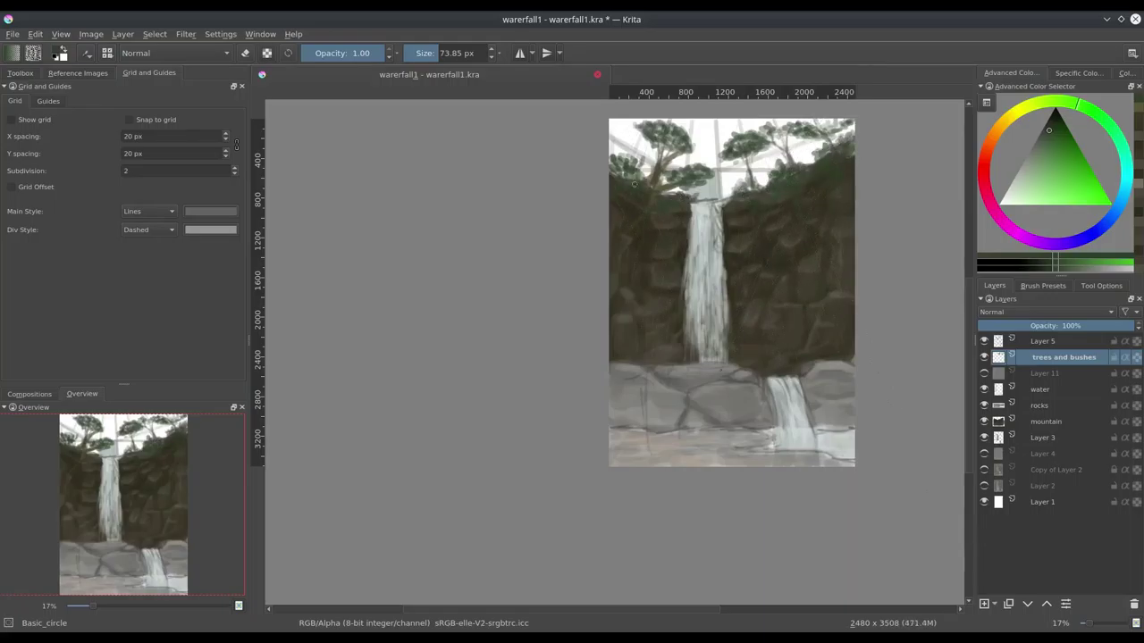
{"action": "left_click", "coordinate": [789, 206], "text": "ctrl"}
{"action": "left_click", "coordinate": [748, 248], "text": "ctrl"}
{"action": "left_click", "coordinate": [1047, 374]}
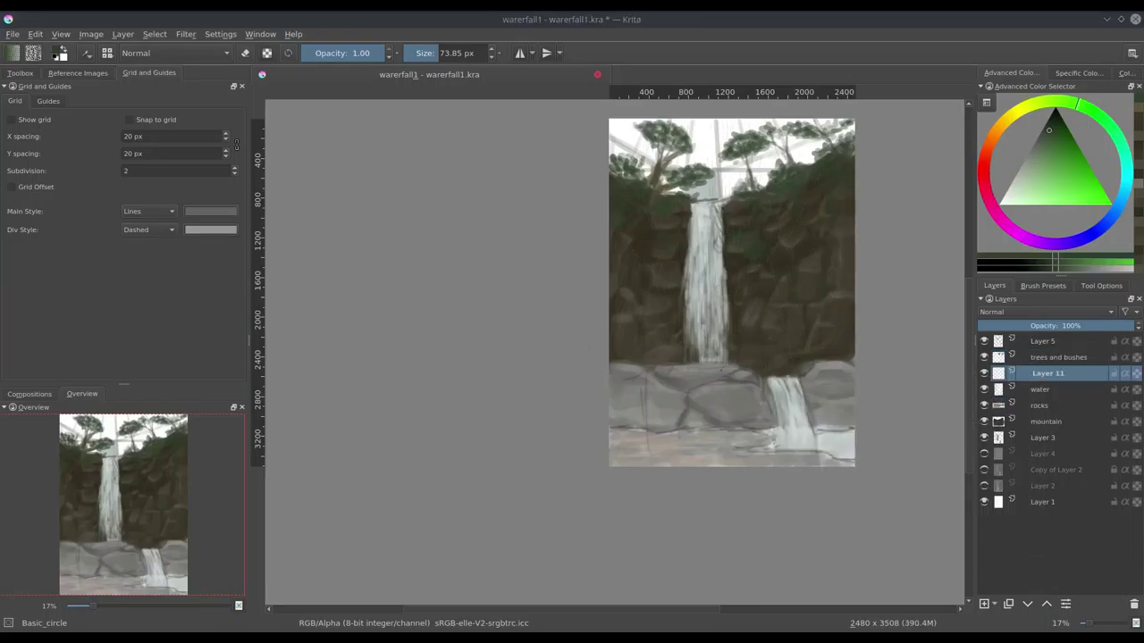
Rename Layer 11 to 'fog' and sample a dark green from the painting
{"action": "type", "text": "fog"}
{"action": "key", "text": "Return"}
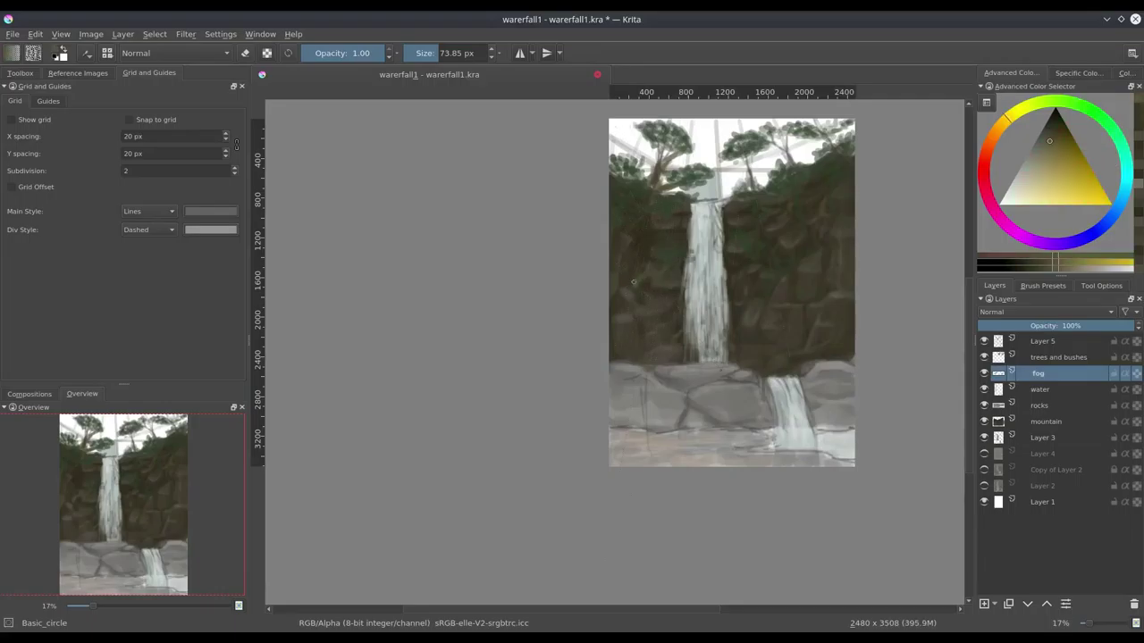
{"action": "left_click", "coordinate": [634, 345], "text": "ctrl"}
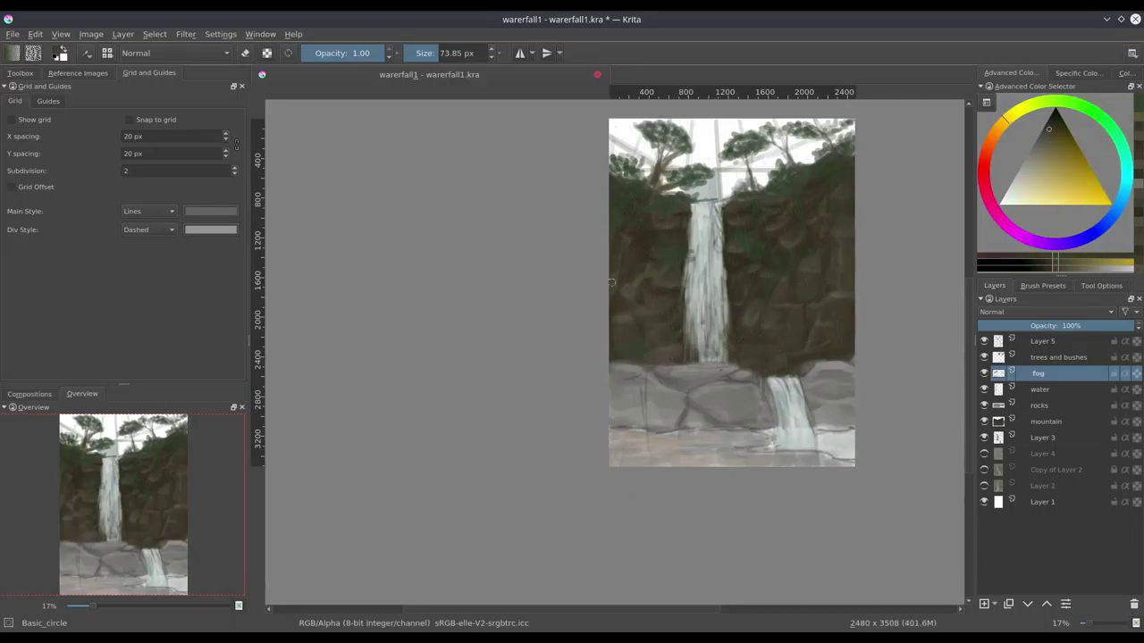
{"action": "key", "text": "Page_Up"}
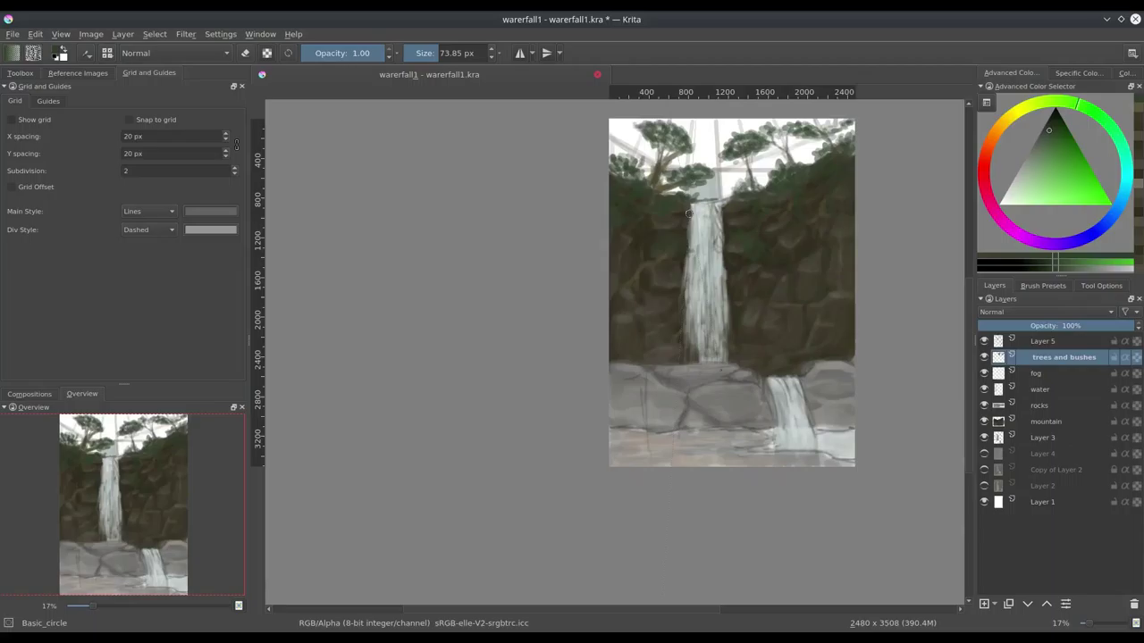
{"action": "key", "text": "Page_Down"}
Paint light cyan mist with a soft brush over both cliffs and the waterfall base
{"action": "left_click", "coordinate": [670, 295], "text": "ctrl"}
{"action": "key", "text": "slash"}
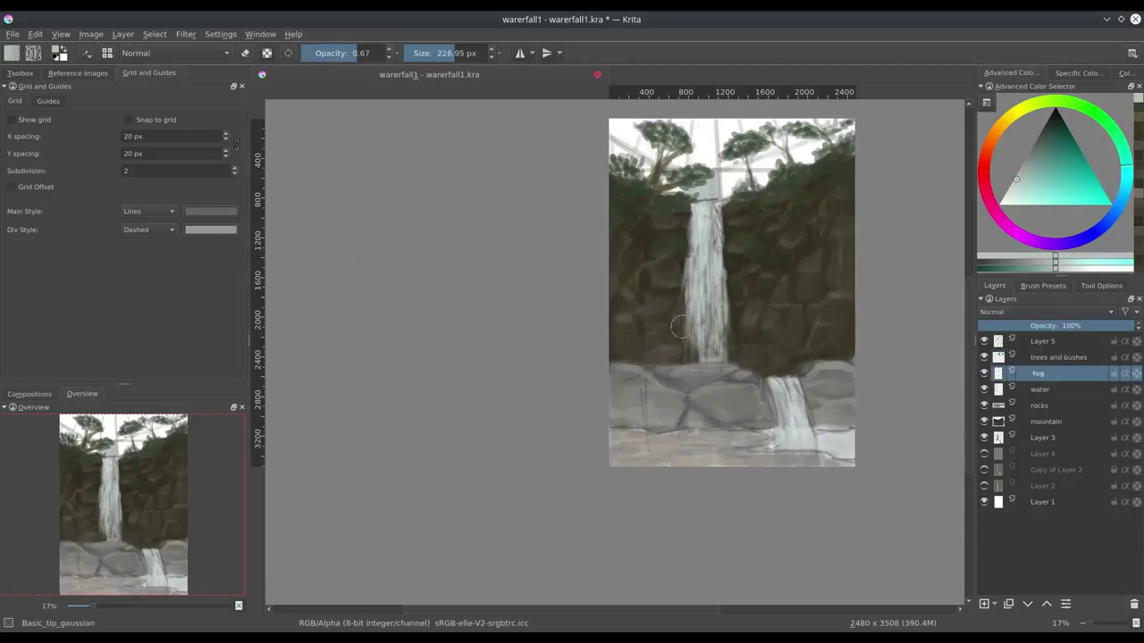
{"action": "left_click_drag", "start_coordinate": [738, 295], "coordinate": [639, 348]}
{"action": "left_click_drag", "start_coordinate": [674, 290], "coordinate": [683, 344]}
{"action": "mouse_move", "coordinate": [723, 250]}
{"action": "left_mouse_down"}
{"action": "mouse_move", "coordinate": [656, 335]}
{"action": "mouse_move", "coordinate": [743, 291]}
{"action": "left_mouse_up"}
{"action": "mouse_move", "coordinate": [726, 341]}
{"action": "left_mouse_down"}
{"action": "mouse_move", "coordinate": [684, 353]}
{"action": "mouse_move", "coordinate": [731, 321]}
{"action": "mouse_move", "coordinate": [657, 357]}
{"action": "mouse_move", "coordinate": [749, 361]}
{"action": "left_mouse_up"}
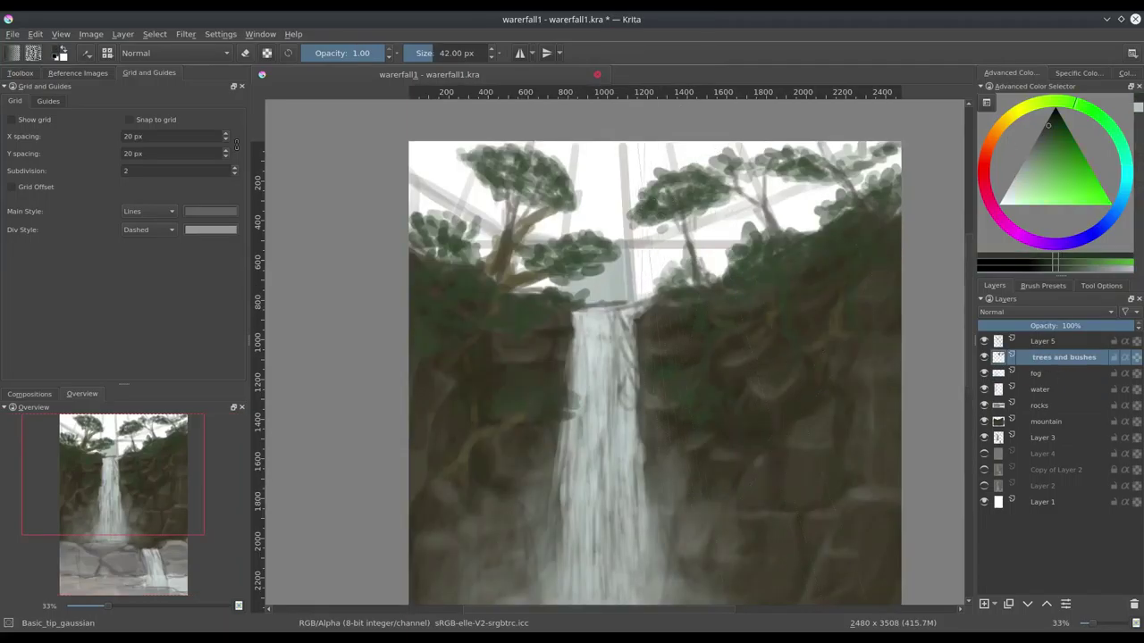
Dab light green highlights onto the tree canopies
{"action": "left_click", "coordinate": [1035, 166]}
{"action": "left_click_drag", "start_coordinate": [1035, 166], "coordinate": [1049, 163]}
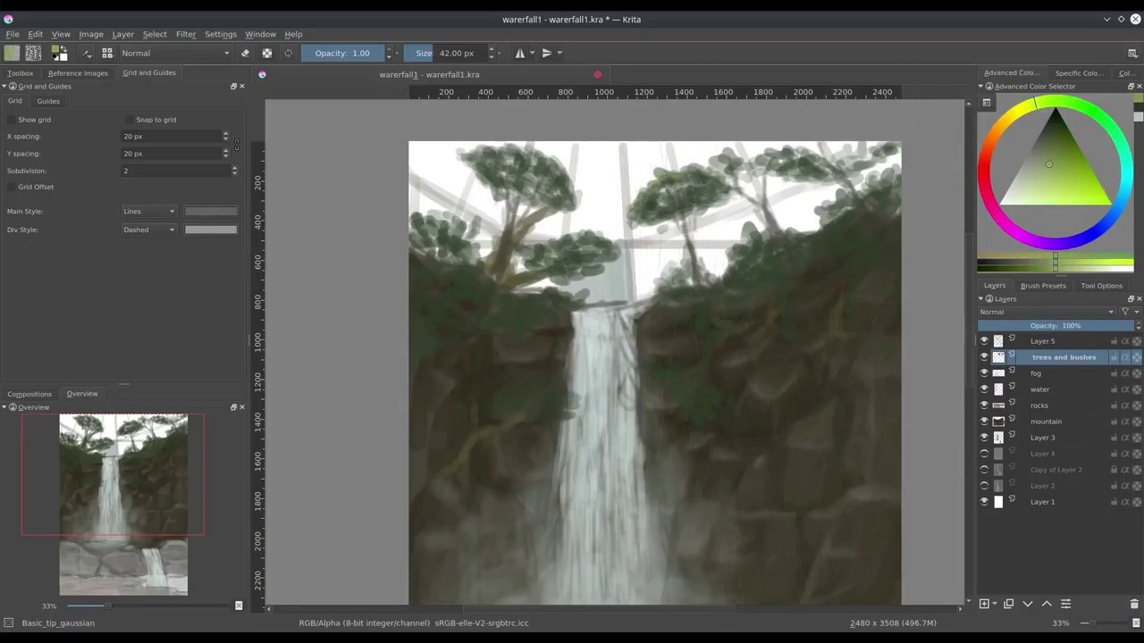
{"action": "left_click", "coordinate": [1044, 184]}
{"action": "left_click_drag", "start_coordinate": [666, 175], "coordinate": [689, 179]}
{"action": "left_click_drag", "start_coordinate": [572, 237], "coordinate": [603, 241]}
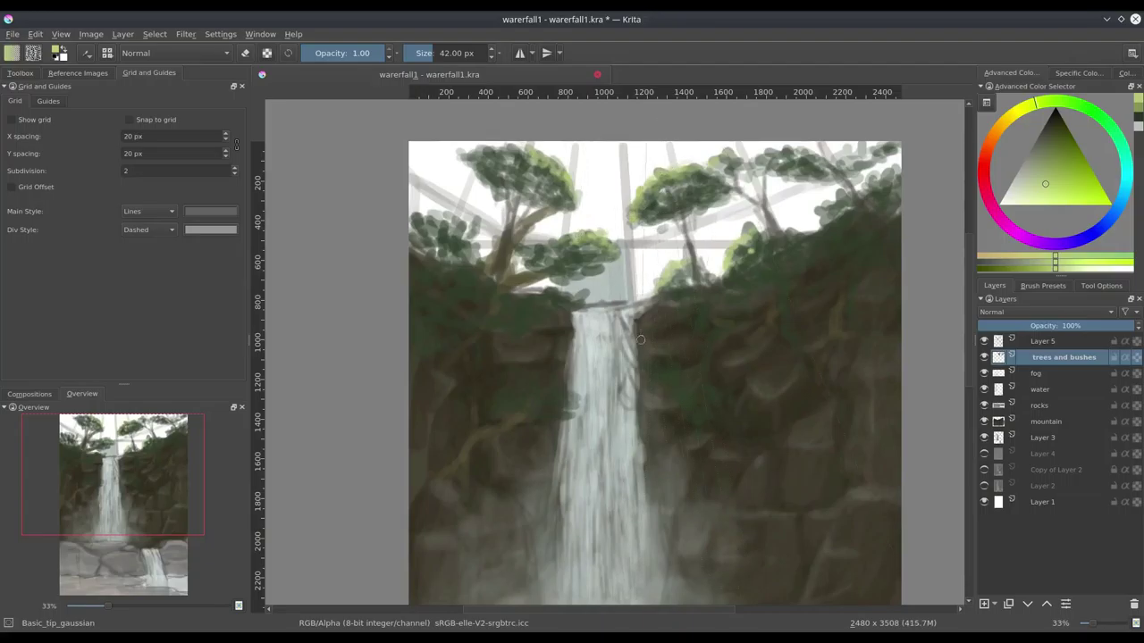
Add dark saturated green dabs to the left and right canopies, then add a new layer
{"action": "left_click", "coordinate": [1043, 136]}
{"action": "left_click_drag", "start_coordinate": [483, 229], "coordinate": [550, 277]}
{"action": "mouse_move", "coordinate": [755, 174]}
{"action": "left_mouse_down"}
{"action": "mouse_move", "coordinate": [733, 205]}
{"action": "mouse_move", "coordinate": [791, 192]}
{"action": "mouse_move", "coordinate": [773, 201]}
{"action": "left_mouse_up"}
{"action": "key", "text": "slash"}
{"action": "left_click_drag", "start_coordinate": [492, 160], "coordinate": [554, 192]}
{"action": "key", "text": "minus"}
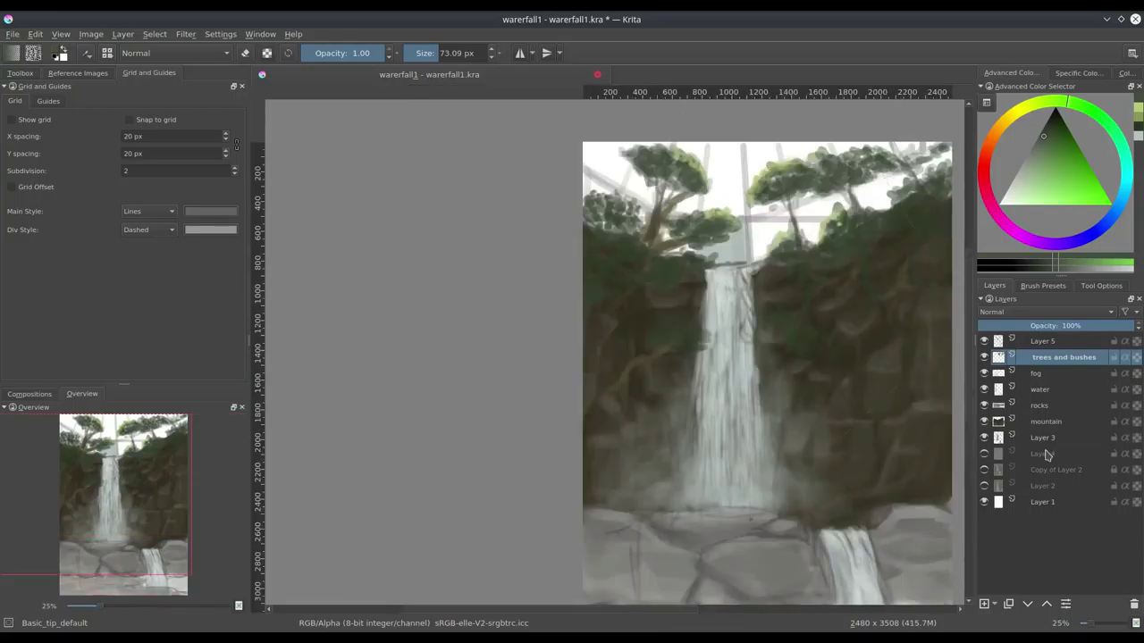
{"action": "left_click", "coordinate": [1046, 454]}
{"action": "key", "text": "Insert"}
Fill the sky with yellow-green and hide Layer 3's faint sketch lines
{"action": "left_click_drag", "start_coordinate": [737, 164], "coordinate": [929, 161]}
{"action": "left_click_drag", "start_coordinate": [679, 169], "coordinate": [894, 251]}
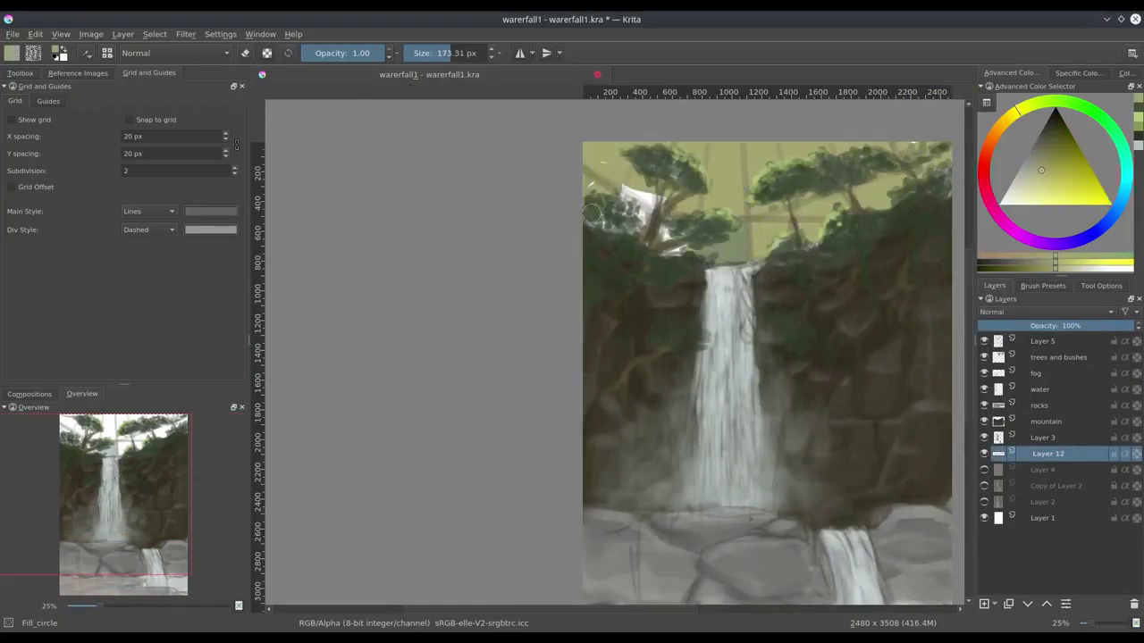
{"action": "left_click_drag", "start_coordinate": [590, 187], "coordinate": [693, 254]}
{"action": "scroll", "coordinate": [715, 357], "scroll_direction": "right", "scroll_amount": 2}
{"action": "left_click", "coordinate": [984, 437]}
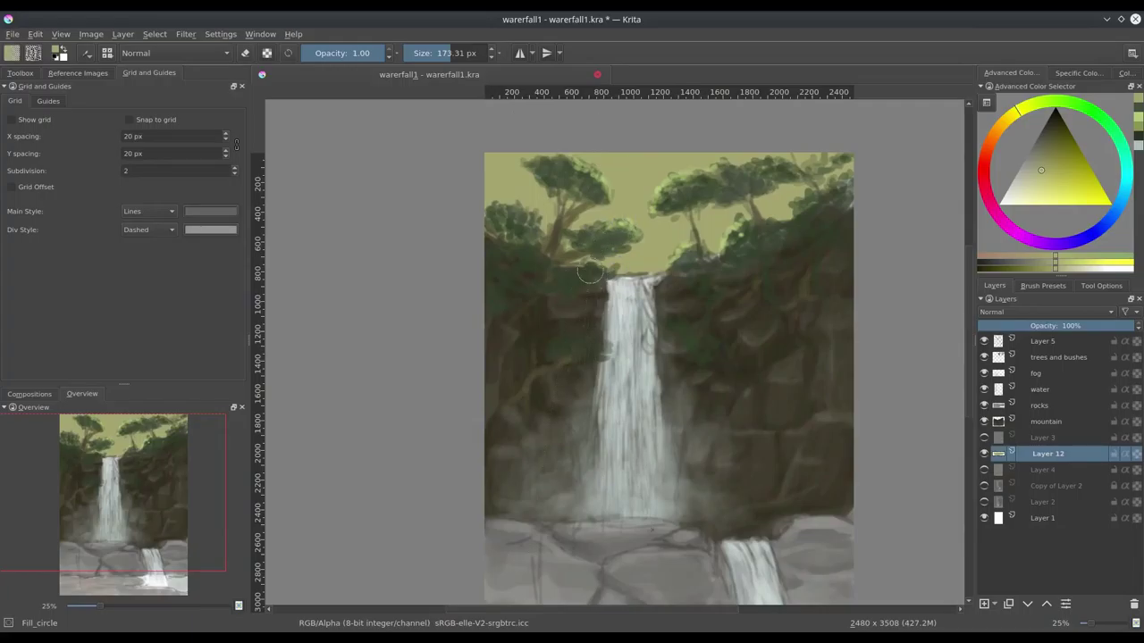
On new Layer 13, paint dark teal foliage along the top edge and over the sky gap
{"action": "key", "text": "Insert"}
{"action": "left_click", "coordinate": [847, 177], "text": "ctrl"}
{"action": "key", "text": "slash"}
{"action": "mouse_move", "coordinate": [662, 155]}
{"action": "left_mouse_down"}
{"action": "mouse_move", "coordinate": [742, 154]}
{"action": "mouse_move", "coordinate": [509, 205]}
{"action": "mouse_move", "coordinate": [599, 162]}
{"action": "mouse_move", "coordinate": [724, 214]}
{"action": "mouse_move", "coordinate": [811, 185]}
{"action": "left_mouse_up"}
{"action": "key", "text": "bracketleft"}
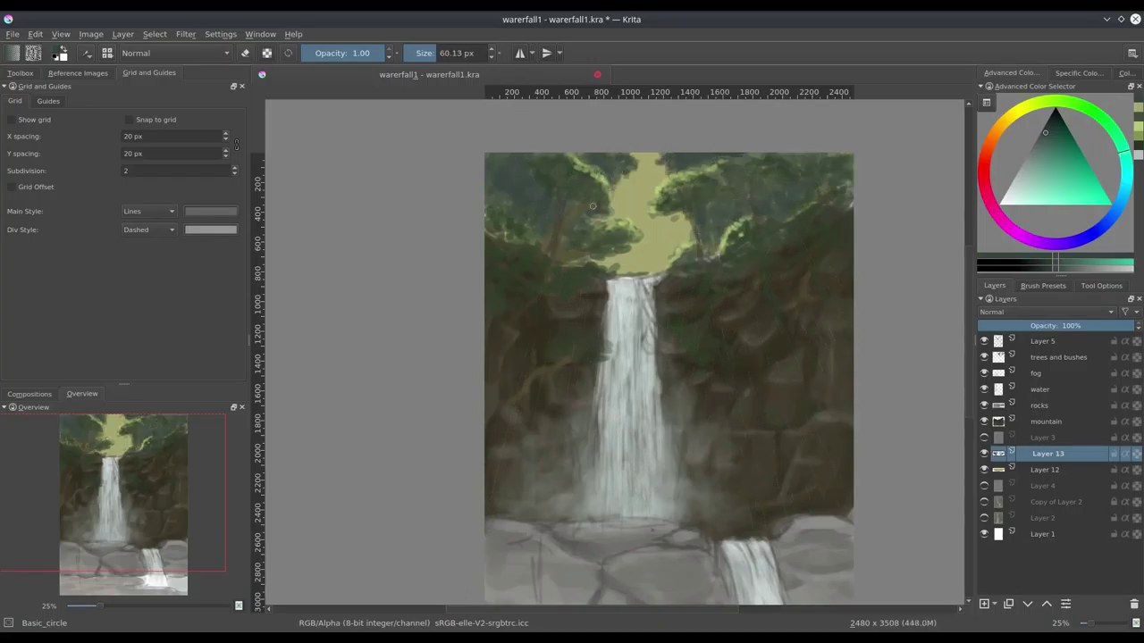
{"action": "mouse_move", "coordinate": [604, 262]}
{"action": "left_mouse_down"}
{"action": "mouse_move", "coordinate": [657, 259]}
{"action": "mouse_move", "coordinate": [679, 223]}
{"action": "mouse_move", "coordinate": [712, 234]}
{"action": "mouse_move", "coordinate": [666, 244]}
{"action": "left_mouse_up"}
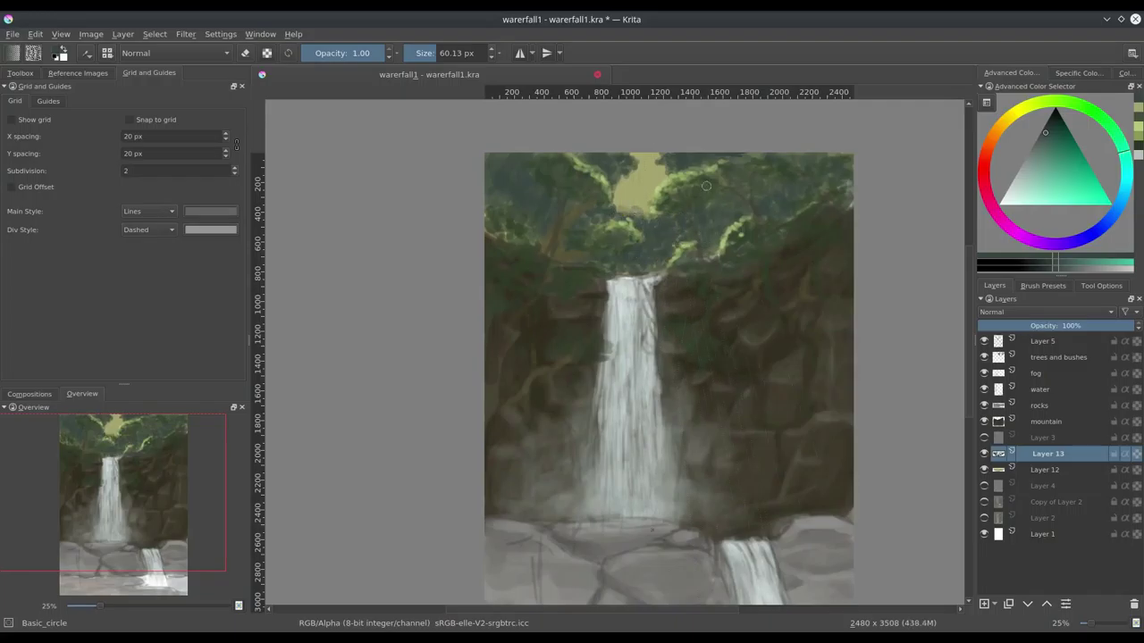
Repaint a small pale olive-yellow sky gap above the waterfall and shape its edges
{"action": "left_click", "coordinate": [644, 169], "text": "ctrl"}
{"action": "mouse_move", "coordinate": [617, 165]}
{"action": "left_mouse_down"}
{"action": "mouse_move", "coordinate": [662, 259]}
{"action": "mouse_move", "coordinate": [688, 161]}
{"action": "left_mouse_up"}
{"action": "left_click_drag", "start_coordinate": [509, 170], "coordinate": [518, 197]}
{"action": "key", "text": "bracketright"}
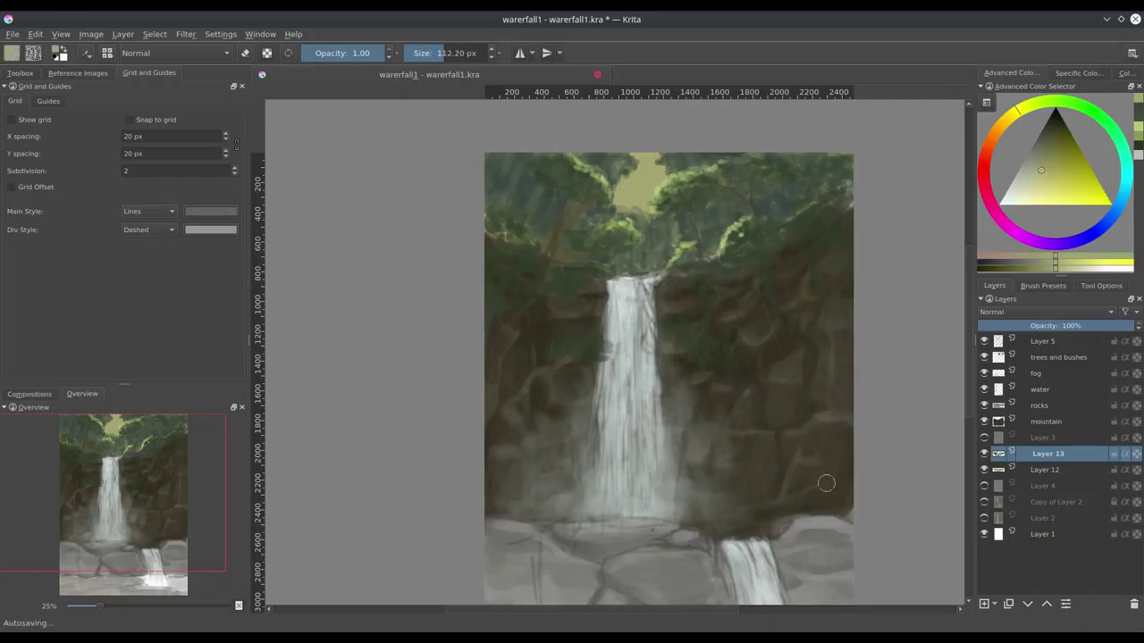
{"action": "left_click", "coordinate": [684, 197]}
{"action": "left_click", "coordinate": [696, 204], "text": "ctrl"}
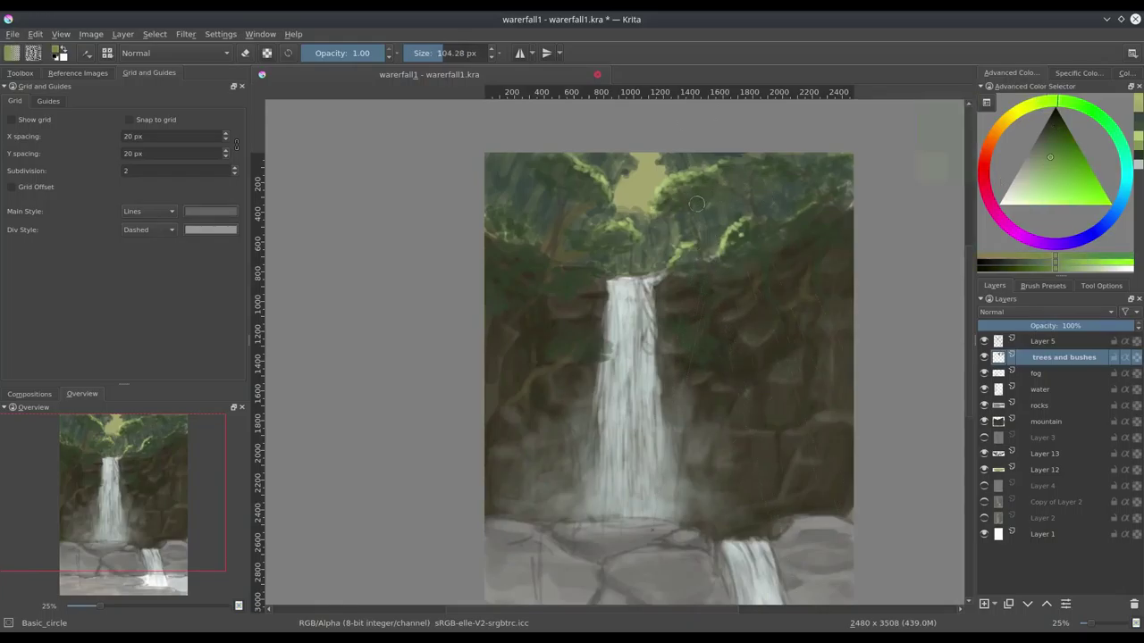
{"action": "left_click", "coordinate": [673, 196], "text": "ctrl"}
{"action": "left_click_drag", "start_coordinate": [680, 267], "coordinate": [743, 243]}
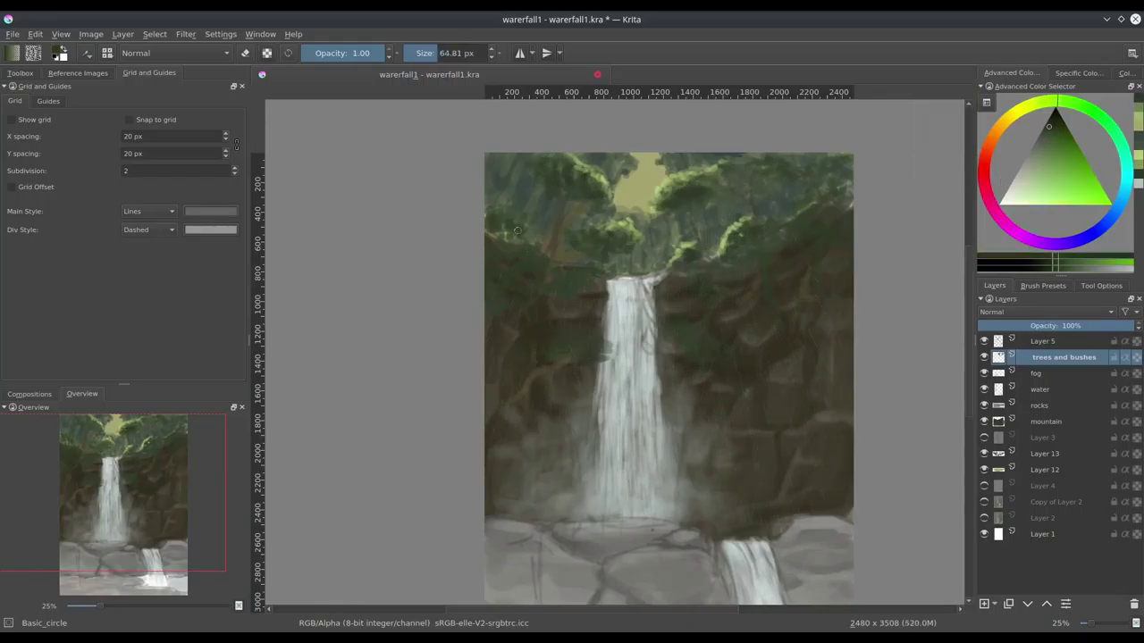
{"action": "key", "text": "Page_Down"}
{"action": "key", "text": "Page_Down"}
{"action": "key", "text": "Page_Down"}
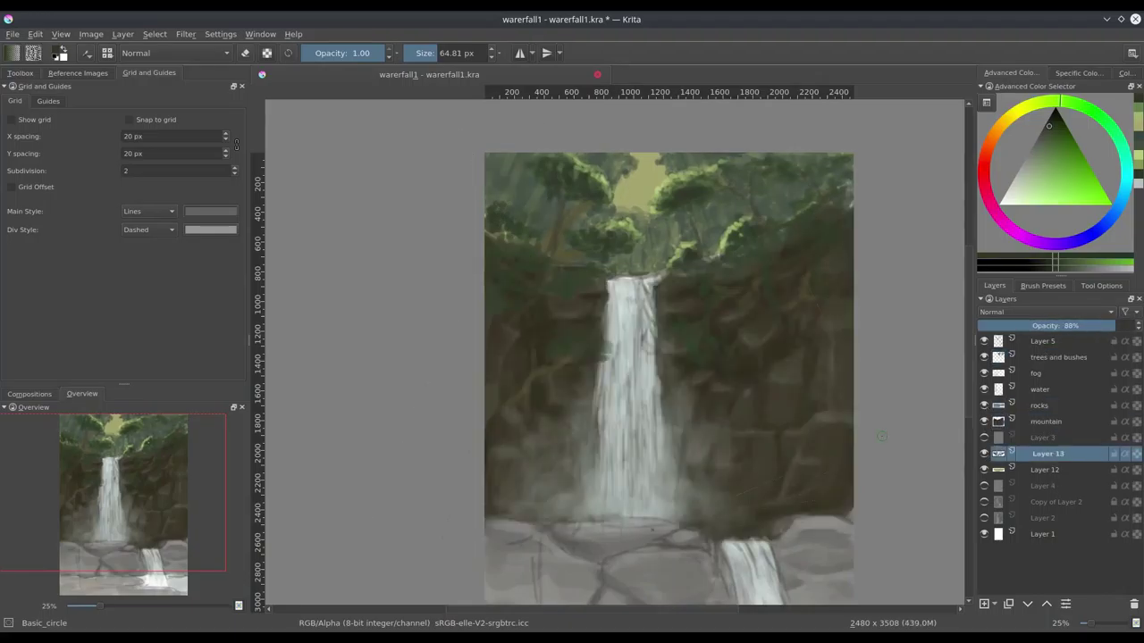
Paint yellow-olive light-green foliage along the left cliff edge on the trees and bushes layer
{"action": "left_click", "coordinate": [1042, 405]}
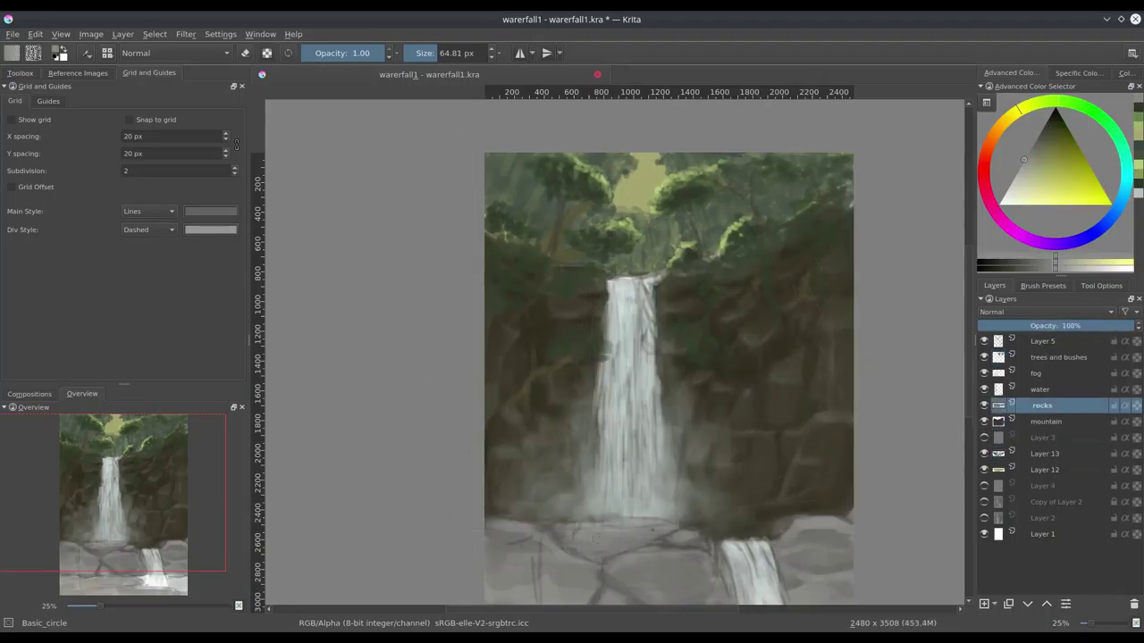
{"action": "key", "text": "Page_Down"}
{"action": "key", "text": "Page_Down"}
{"action": "key", "text": "Page_Down"}
{"action": "left_click_drag", "start_coordinate": [634, 184], "coordinate": [648, 179]}
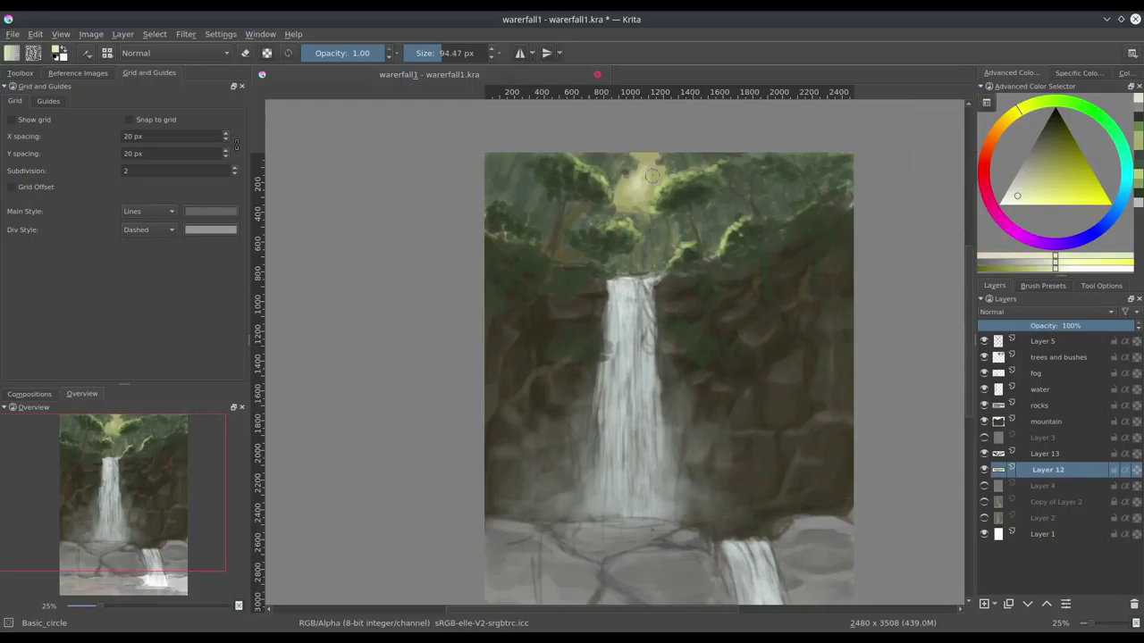
{"action": "left_click", "coordinate": [638, 166], "text": "ctrl"}
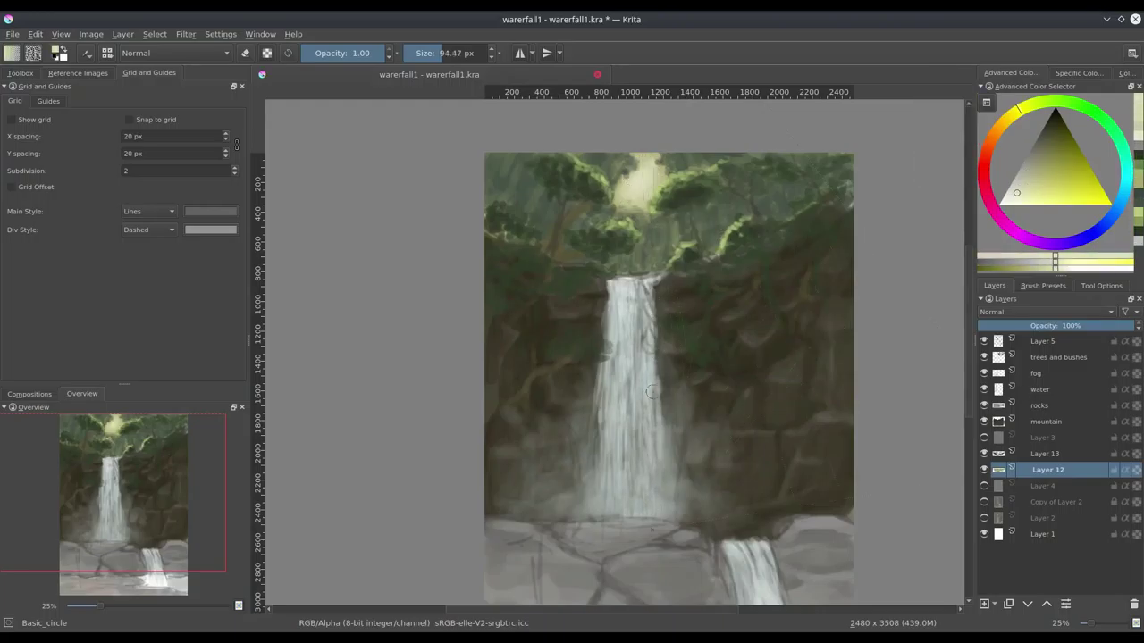
{"action": "key", "text": "Page_Up"}
{"action": "key", "text": "Page_Up"}
{"action": "key", "text": "Page_Up"}
{"action": "left_click", "coordinate": [567, 352], "text": "ctrl"}
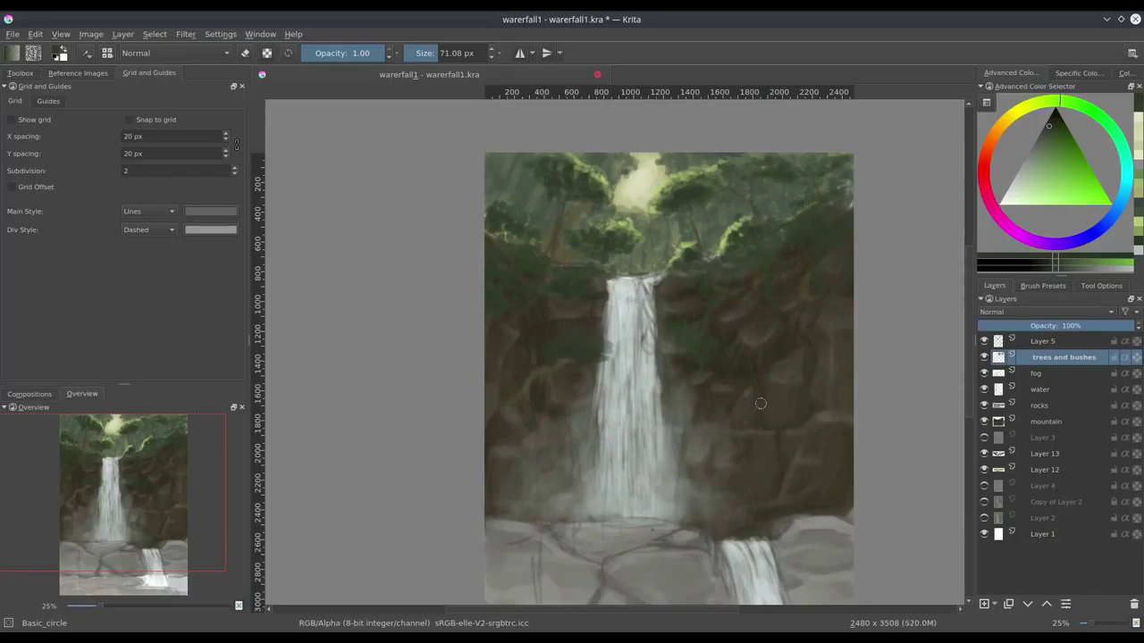
{"action": "left_click", "coordinate": [662, 252], "text": "ctrl"}
{"action": "mouse_move", "coordinate": [490, 247]}
{"action": "left_mouse_down"}
{"action": "mouse_move", "coordinate": [500, 268]}
{"action": "mouse_move", "coordinate": [547, 281]}
{"action": "left_mouse_up"}
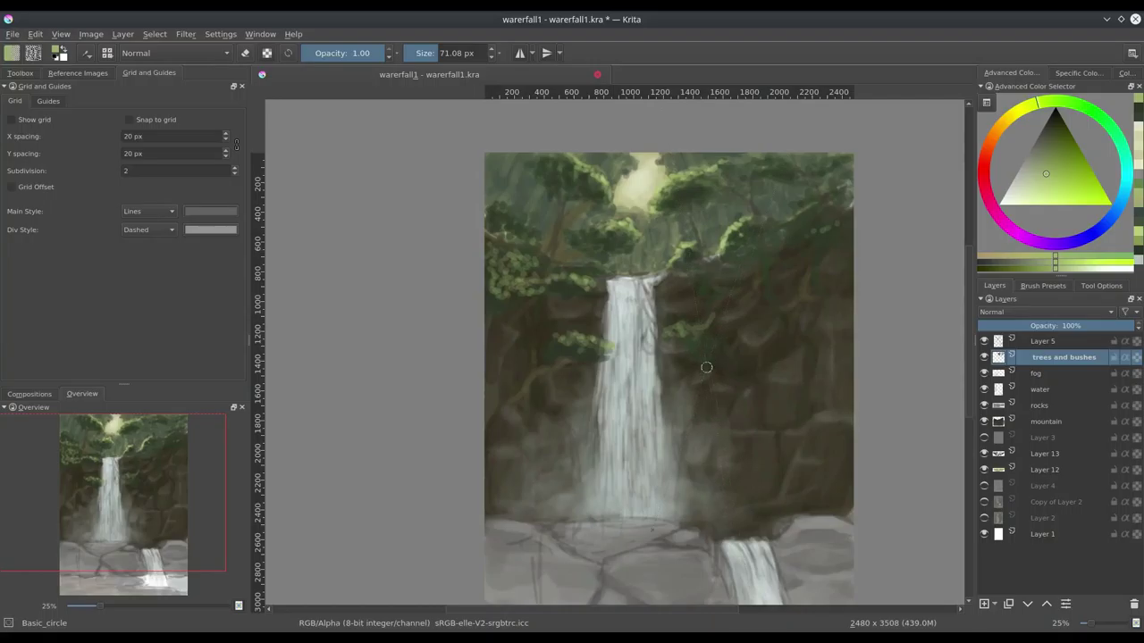
Mirror the view and paint pale cyan strokes down the waterfall on the water layer
{"action": "key", "text": "m"}
{"action": "scroll", "coordinate": [668, 475], "scroll_direction": "down", "scroll_amount": 2}
{"action": "scroll", "coordinate": [715, 340], "scroll_direction": "up", "scroll_amount": 2}
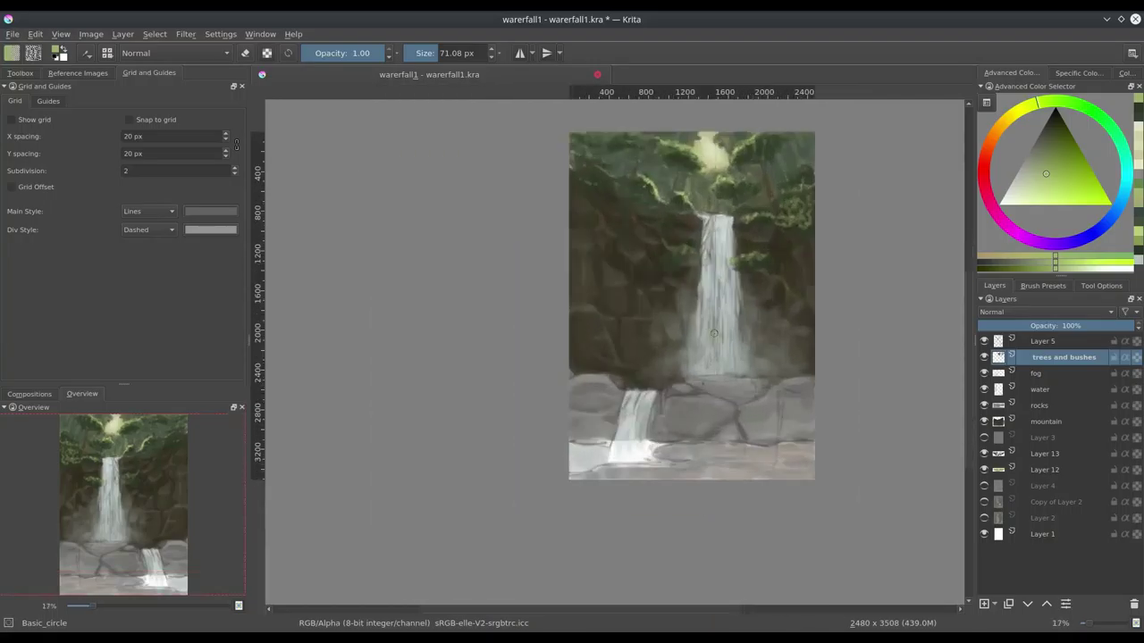
{"action": "key", "text": "Page_Down"}
{"action": "key", "text": "Page_Down"}
{"action": "left_click", "coordinate": [735, 333], "text": "ctrl"}
{"action": "key", "text": "bracketright"}
{"action": "left_click_drag", "start_coordinate": [734, 295], "coordinate": [725, 384]}
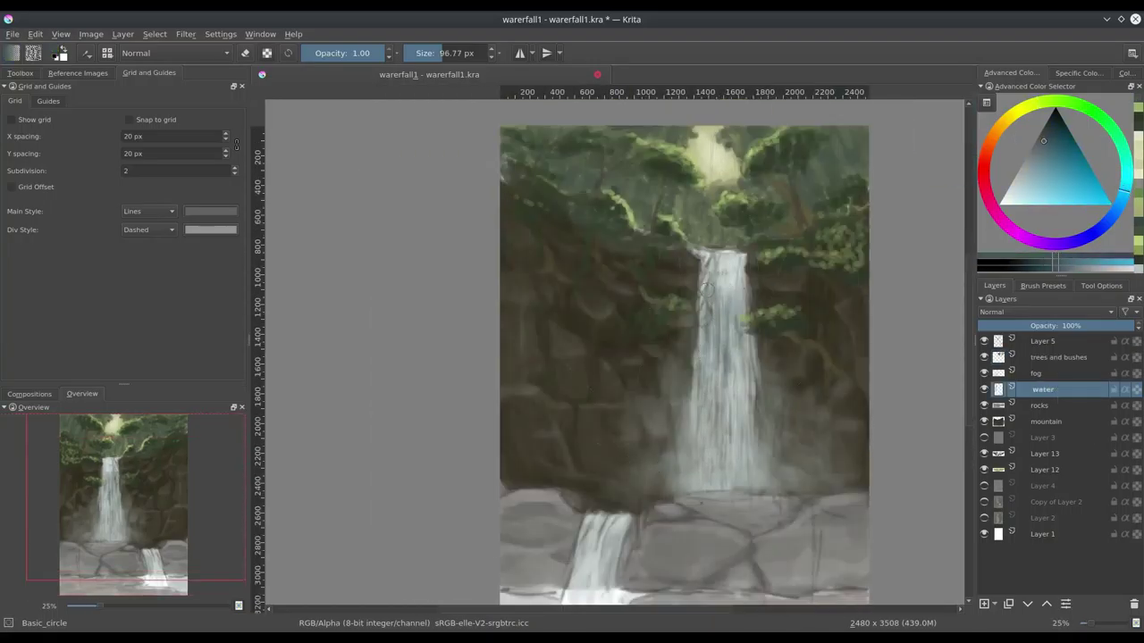
{"action": "left_click_drag", "start_coordinate": [728, 264], "coordinate": [725, 384]}
{"action": "left_click_drag", "start_coordinate": [737, 339], "coordinate": [738, 421]}
{"action": "left_click_drag", "start_coordinate": [723, 275], "coordinate": [744, 340]}
Hide Layer 5's sketch lines, sample a blue-grey from the falls, and add a new top layer
{"action": "left_click", "coordinate": [983, 342]}
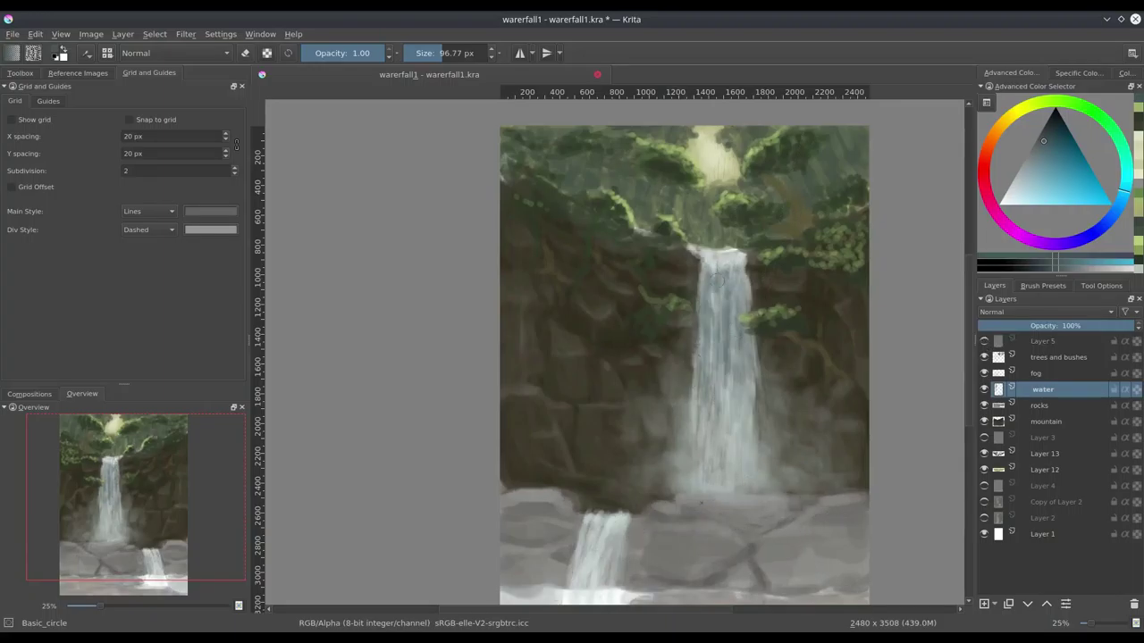
{"action": "key", "text": "bracketleft"}
{"action": "key", "text": "bracketleft"}
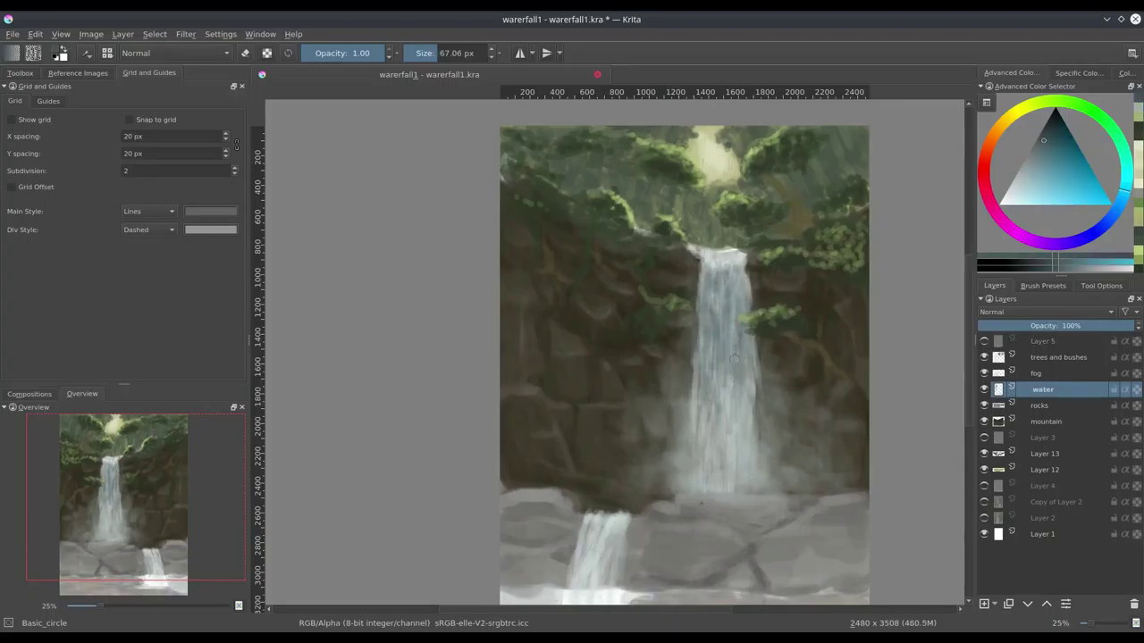
{"action": "left_click", "coordinate": [700, 343], "text": "ctrl"}
{"action": "key", "text": "bracketleft"}
{"action": "key", "text": "bracketleft"}
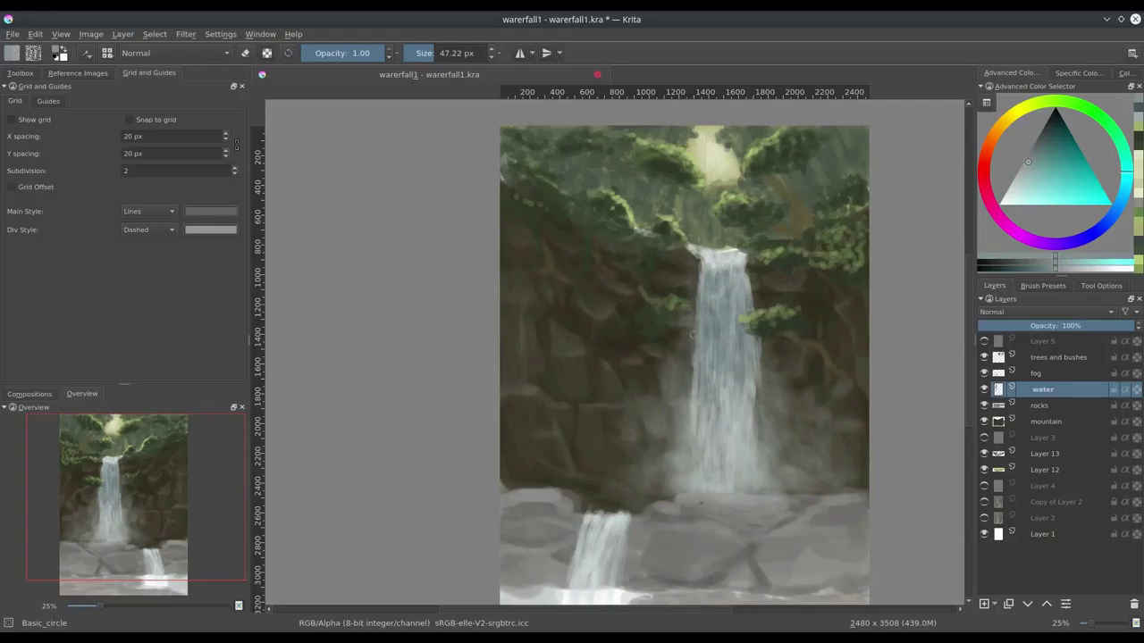
{"action": "left_click", "coordinate": [1045, 356]}
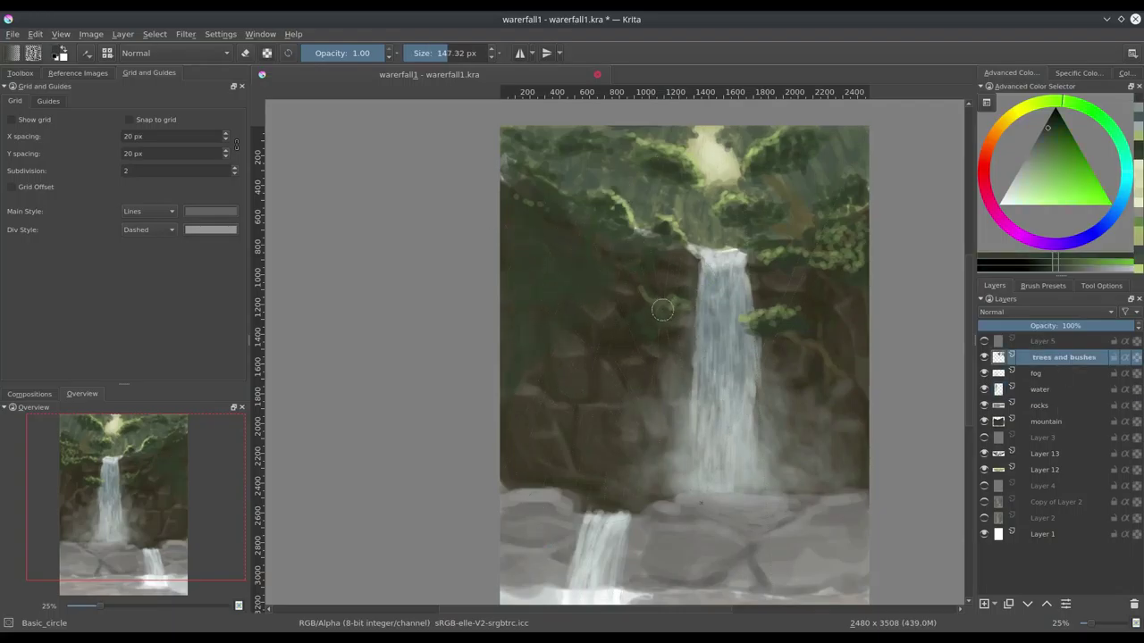
{"action": "key", "text": "Insert"}
Check the painting's values in greyscale with Layer 14 in Overlay/Color blend, then hide it
{"action": "mouse_move", "coordinate": [983, 485]}
{"action": "left_mouse_down"}
{"action": "mouse_move", "coordinate": [984, 420]}
{"action": "mouse_move", "coordinate": [984, 485]}
{"action": "left_mouse_up"}
{"action": "key", "text": "BackSpace"}
{"action": "left_click", "coordinate": [1045, 312]}
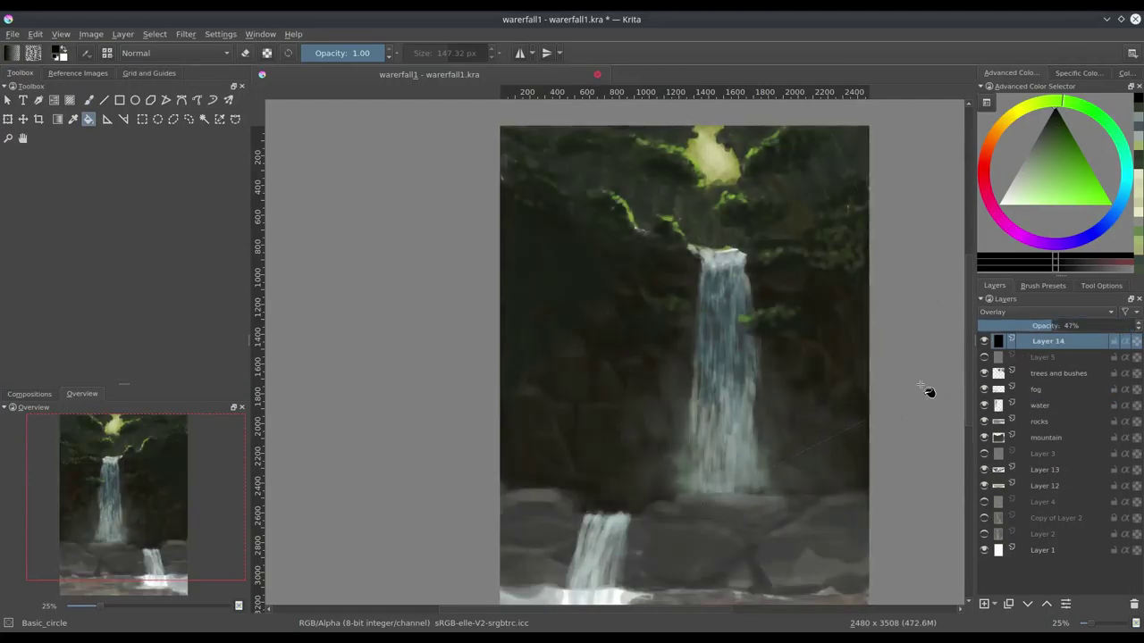
{"action": "left_click", "coordinate": [1046, 311]}
{"action": "left_click", "coordinate": [1004, 165]}
{"action": "left_click", "coordinate": [1046, 312]}
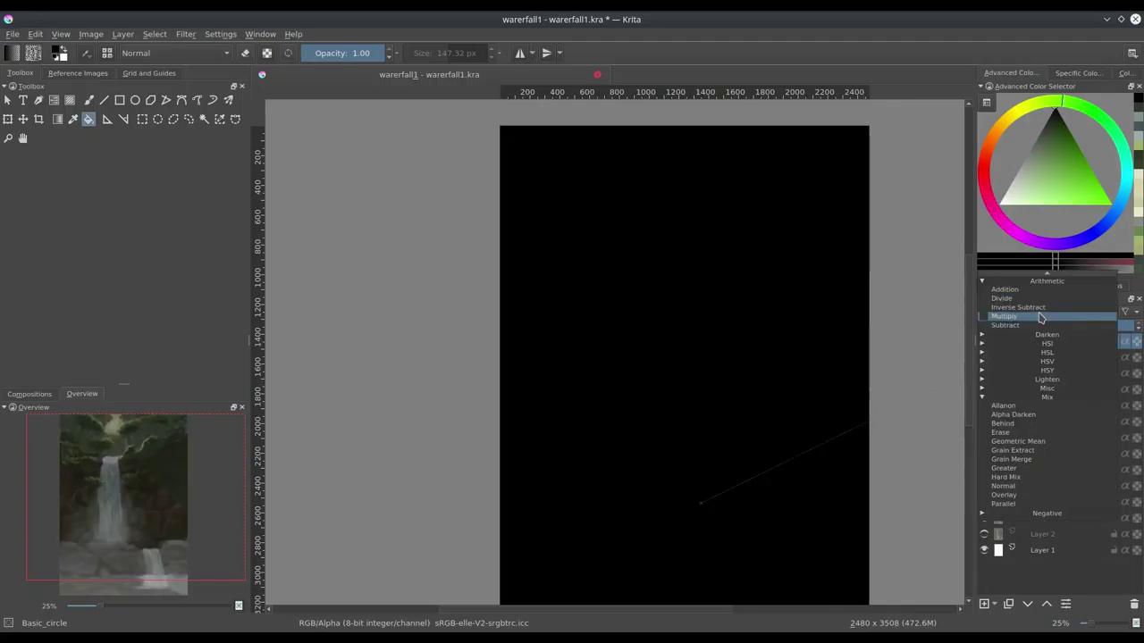
{"action": "left_click", "coordinate": [1036, 335]}
{"action": "scroll", "coordinate": [682, 439], "scroll_direction": "down", "scroll_amount": 2}
{"action": "left_click", "coordinate": [983, 341]}
Paint dark brown strokes over the lower rocks on the rocks layer
{"action": "left_click", "coordinate": [1042, 420]}
{"action": "scroll", "coordinate": [799, 396], "scroll_direction": "up", "scroll_amount": 1}
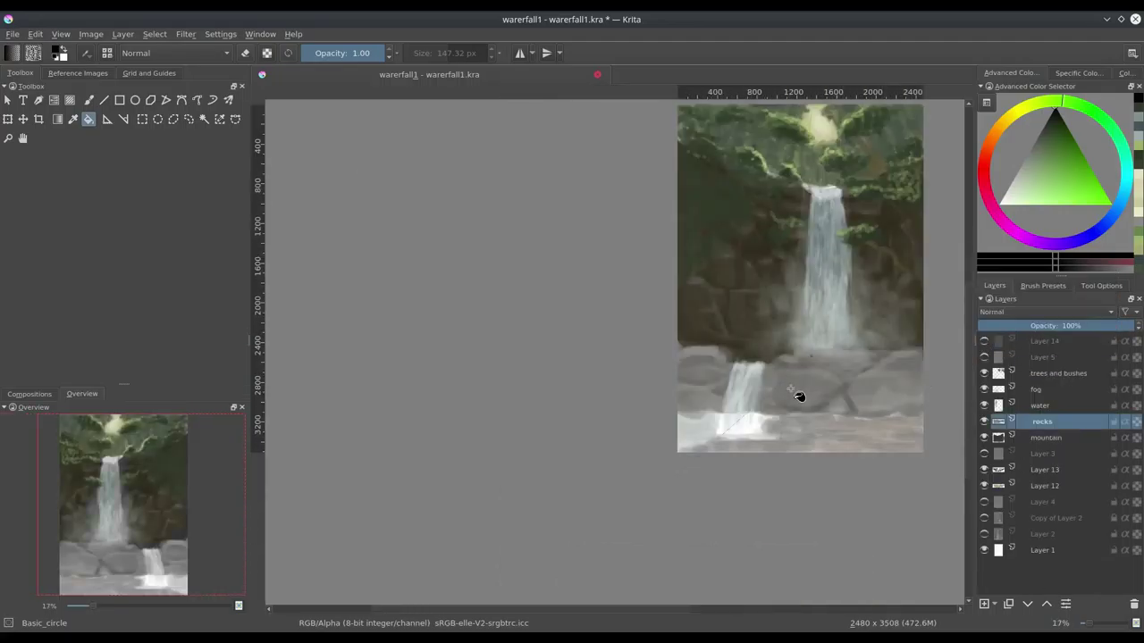
{"action": "key", "text": "b"}
{"action": "left_click_drag", "start_coordinate": [1029, 153], "coordinate": [1048, 139]}
{"action": "mouse_move", "coordinate": [689, 362]}
{"action": "left_mouse_down"}
{"action": "mouse_move", "coordinate": [723, 385]}
{"action": "mouse_move", "coordinate": [887, 405]}
{"action": "mouse_move", "coordinate": [831, 367]}
{"action": "mouse_move", "coordinate": [715, 398]}
{"action": "left_mouse_up"}
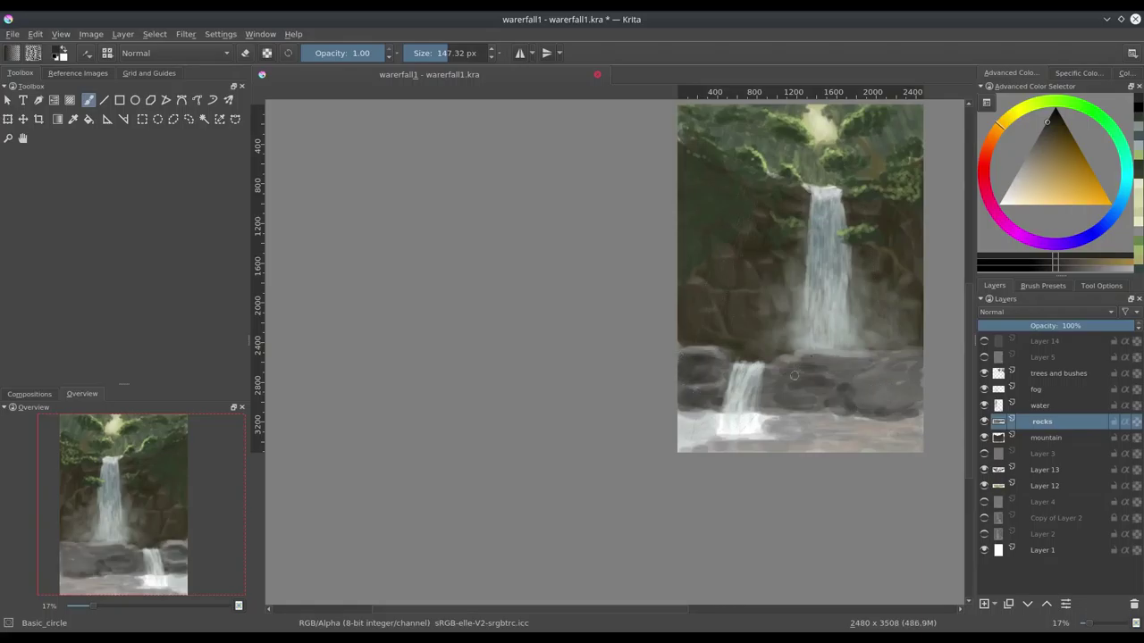
{"action": "mouse_move", "coordinate": [828, 369]}
{"action": "left_mouse_down"}
{"action": "mouse_move", "coordinate": [751, 365]}
{"action": "mouse_move", "coordinate": [840, 348]}
{"action": "left_mouse_up"}
{"action": "mouse_move", "coordinate": [787, 375]}
{"action": "left_mouse_down"}
{"action": "mouse_move", "coordinate": [731, 402]}
{"action": "mouse_move", "coordinate": [688, 358]}
{"action": "mouse_move", "coordinate": [795, 347]}
{"action": "left_mouse_up"}
{"action": "left_click_drag", "start_coordinate": [697, 393], "coordinate": [755, 384]}
Paint a light tan band along the top edges of the rock ledges
{"action": "left_click", "coordinate": [616, 331], "text": "ctrl"}
{"action": "left_click_drag", "start_coordinate": [617, 332], "coordinate": [781, 335]}
{"action": "left_click", "coordinate": [781, 335], "text": "ctrl"}
{"action": "left_click_drag", "start_coordinate": [693, 340], "coordinate": [815, 334]}
{"action": "left_click_drag", "start_coordinate": [625, 345], "coordinate": [795, 336]}
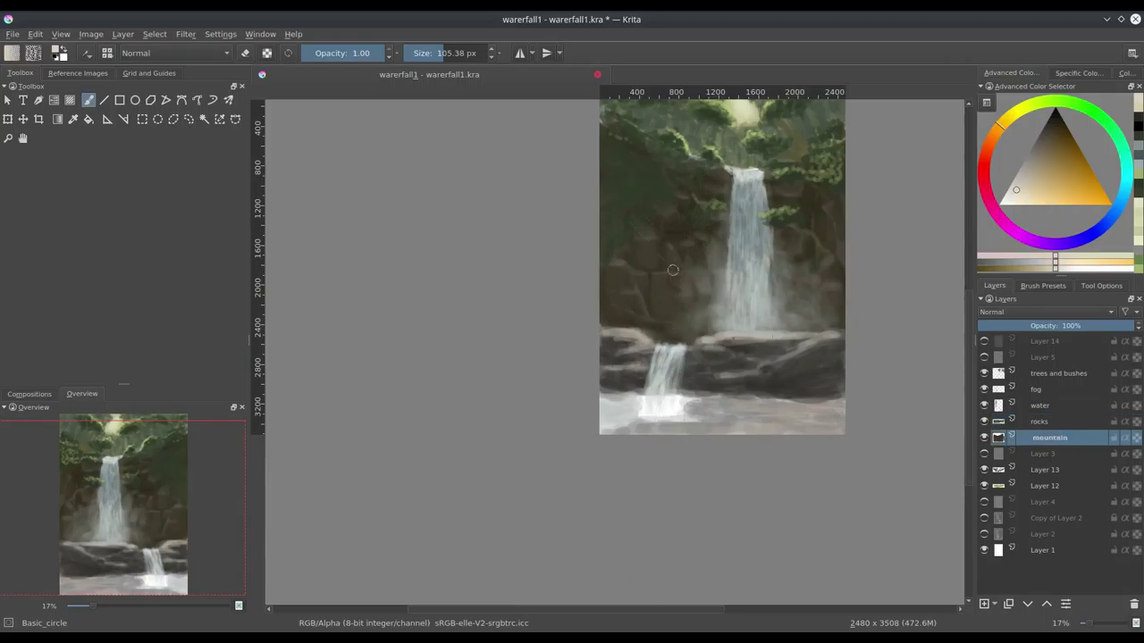
Unflip the view and sample dark, light and very dark greens, plus a yellowish colour on Layer 13
{"action": "left_click", "coordinate": [1019, 374]}
{"action": "key", "text": "m"}
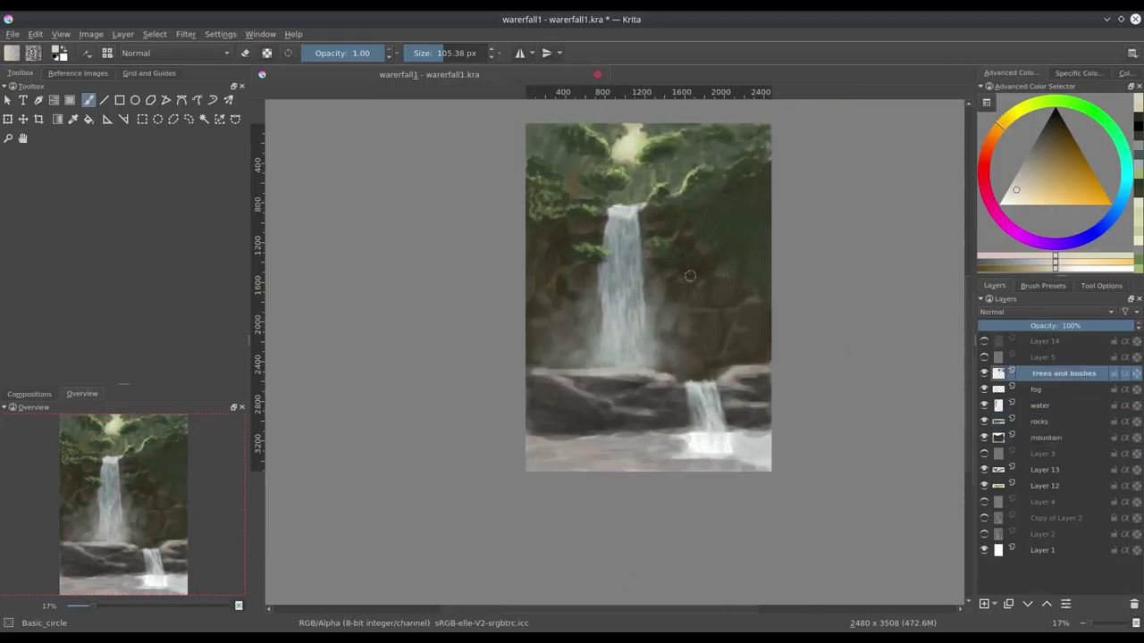
{"action": "left_click", "coordinate": [730, 192], "text": "ctrl"}
{"action": "left_click", "coordinate": [724, 207], "text": "ctrl"}
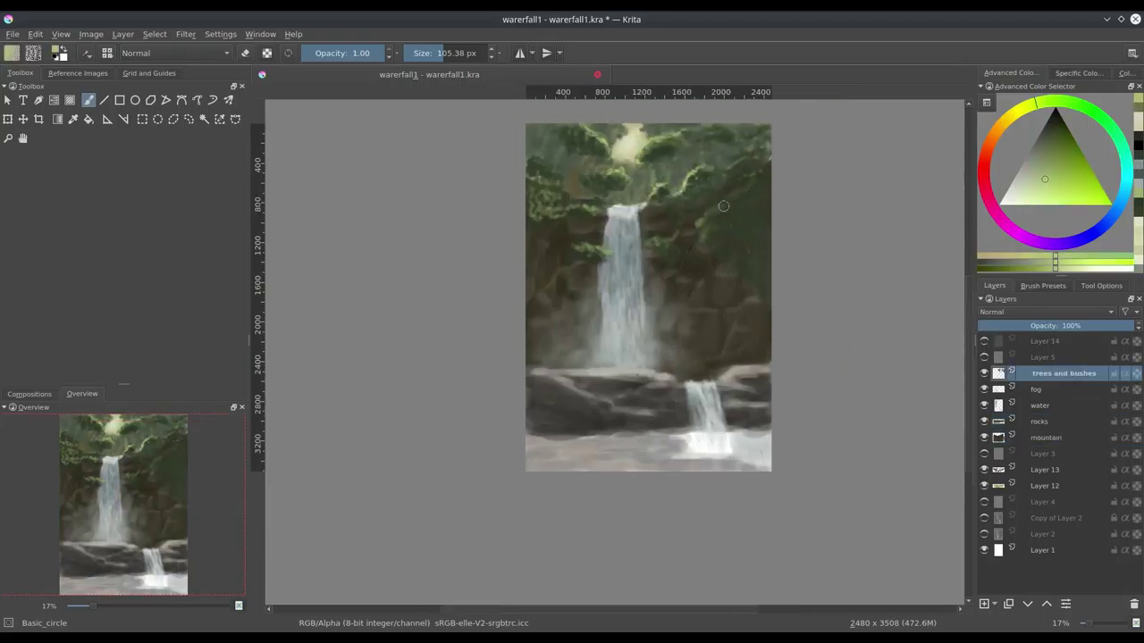
{"action": "left_click", "coordinate": [767, 178], "text": "ctrl"}
{"action": "left_click", "coordinate": [1047, 469]}
{"action": "left_click", "coordinate": [636, 172], "text": "ctrl"}
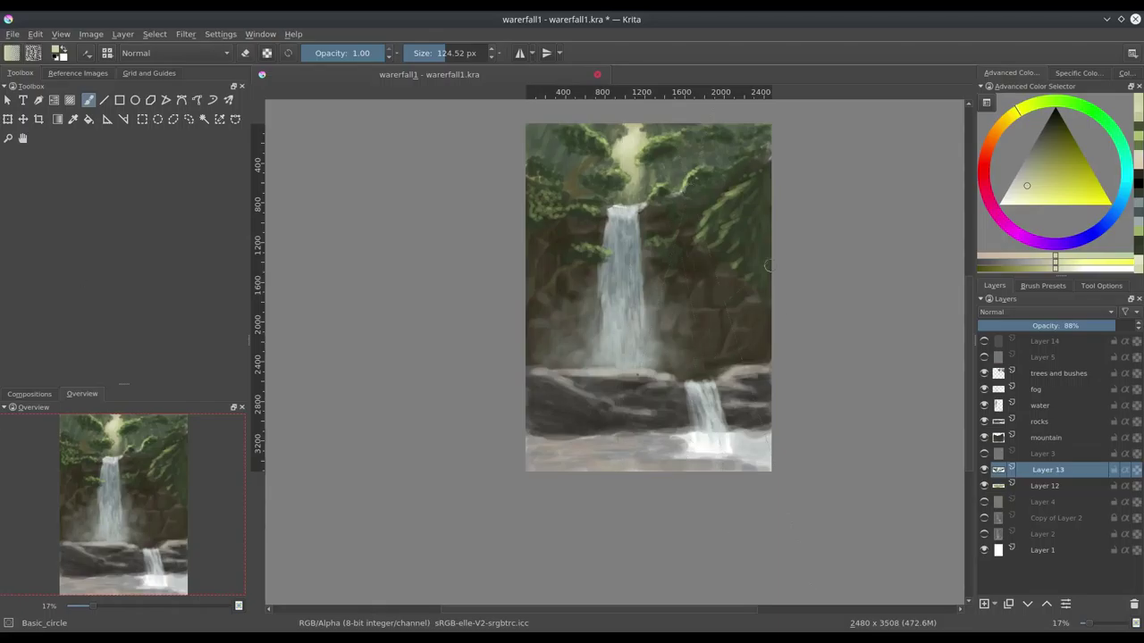
Paint the pool near-white on the water layer and hide Layer 5's sketch lines
{"action": "left_click", "coordinate": [1042, 405]}
{"action": "left_click", "coordinate": [706, 442], "text": "ctrl"}
{"action": "mouse_move", "coordinate": [715, 451]}
{"action": "left_mouse_down"}
{"action": "mouse_move", "coordinate": [693, 465]}
{"action": "mouse_move", "coordinate": [745, 440]}
{"action": "left_mouse_up"}
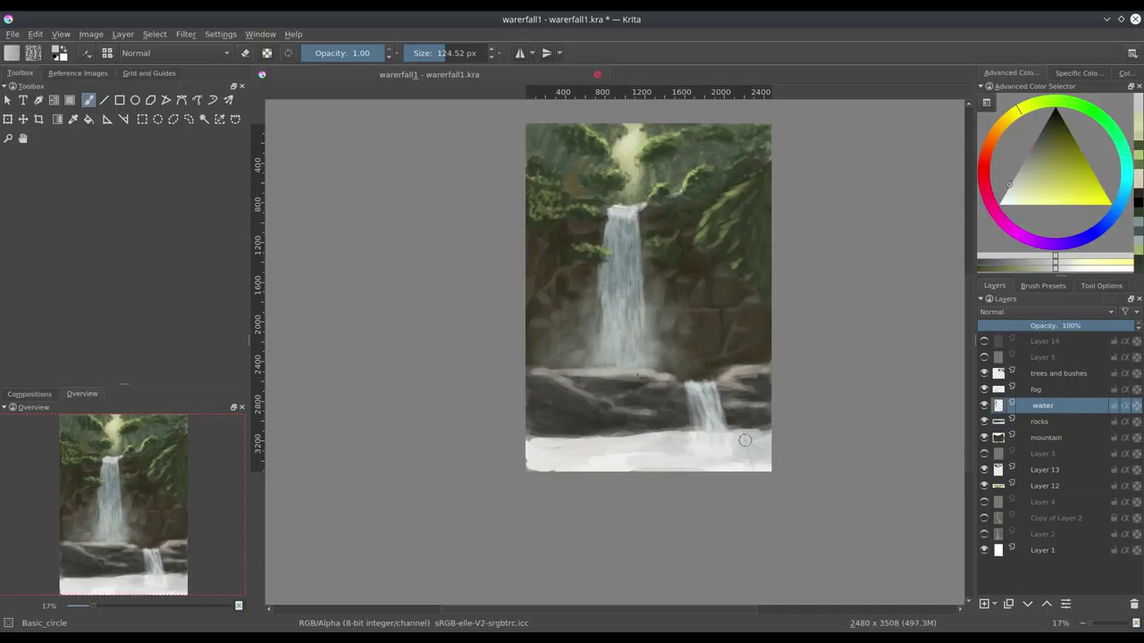
{"action": "left_click", "coordinate": [564, 157], "text": "ctrl"}
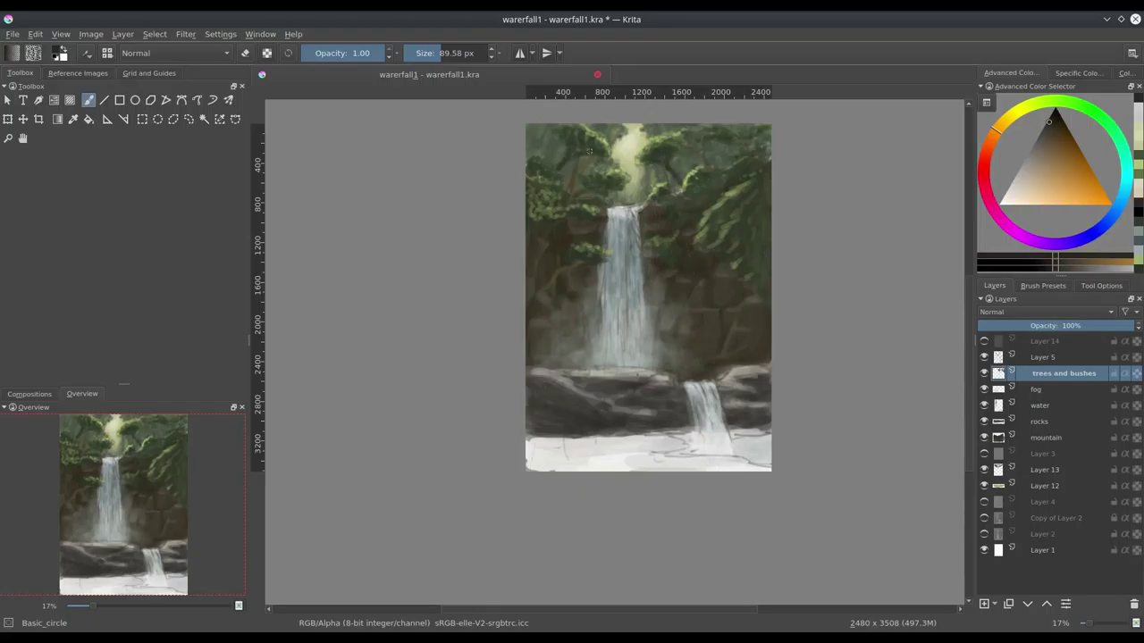
{"action": "left_click", "coordinate": [984, 356]}
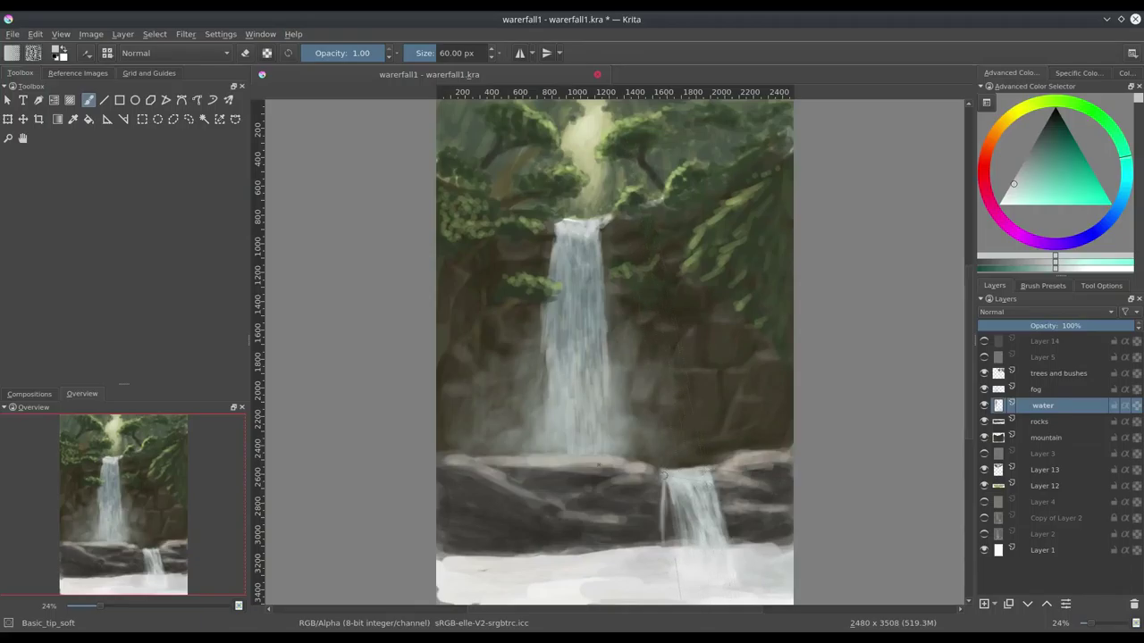
Brighten the lower waterfall with strokes and erase parts of it
{"action": "left_click_drag", "start_coordinate": [663, 476], "coordinate": [666, 536]}
{"action": "left_click_drag", "start_coordinate": [715, 468], "coordinate": [727, 532]}
{"action": "mouse_move", "coordinate": [672, 493]}
{"action": "left_mouse_down"}
{"action": "mouse_move", "coordinate": [685, 541]}
{"action": "mouse_move", "coordinate": [708, 529]}
{"action": "mouse_move", "coordinate": [712, 507]}
{"action": "mouse_move", "coordinate": [679, 541]}
{"action": "left_mouse_up"}
{"action": "key", "text": "e"}
{"action": "left_click_drag", "start_coordinate": [720, 490], "coordinate": [728, 538]}
{"action": "key", "text": "e"}
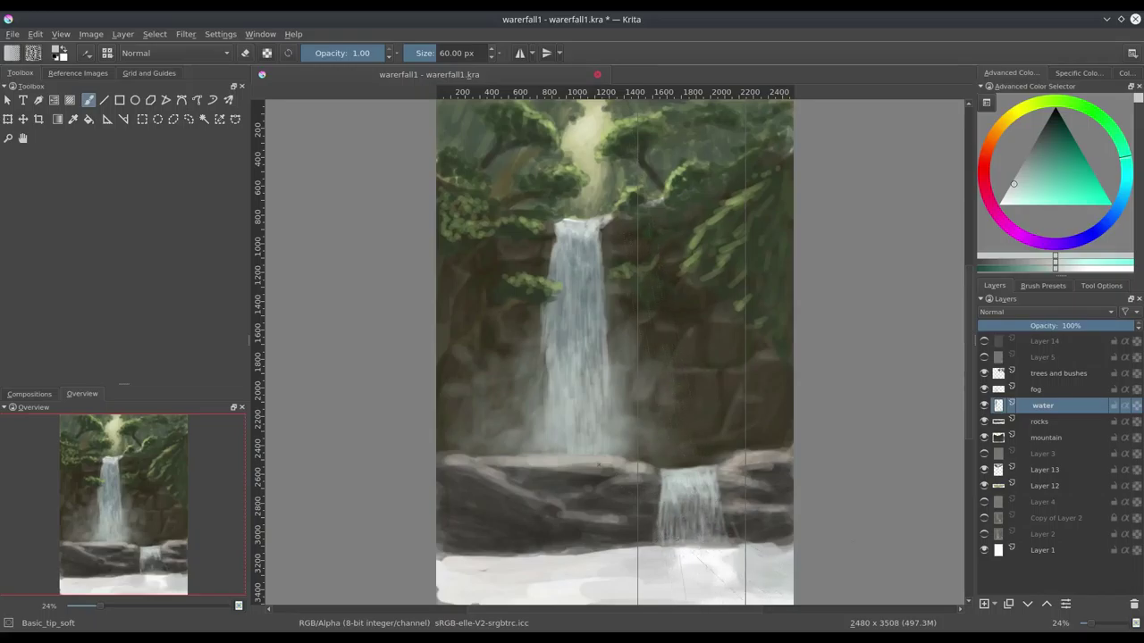
{"action": "left_click_drag", "start_coordinate": [662, 482], "coordinate": [657, 376]}
Hide the fog layer, pick teal, undo the last waterfall strokes, then show fog again
{"action": "left_click", "coordinate": [984, 389]}
{"action": "left_click", "coordinate": [598, 223], "text": "ctrl"}
{"action": "mouse_move", "coordinate": [575, 299]}
{"action": "left_mouse_down"}
{"action": "mouse_move", "coordinate": [589, 301]}
{"action": "mouse_move", "coordinate": [582, 343]}
{"action": "left_mouse_up"}
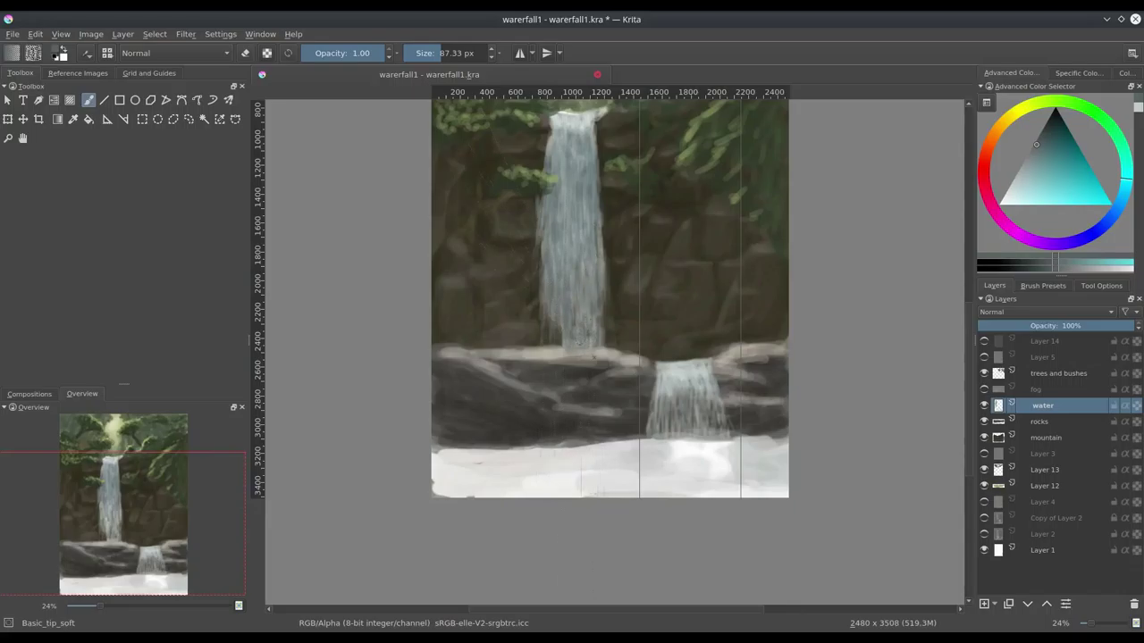
{"action": "key", "text": "ctrl+z"}
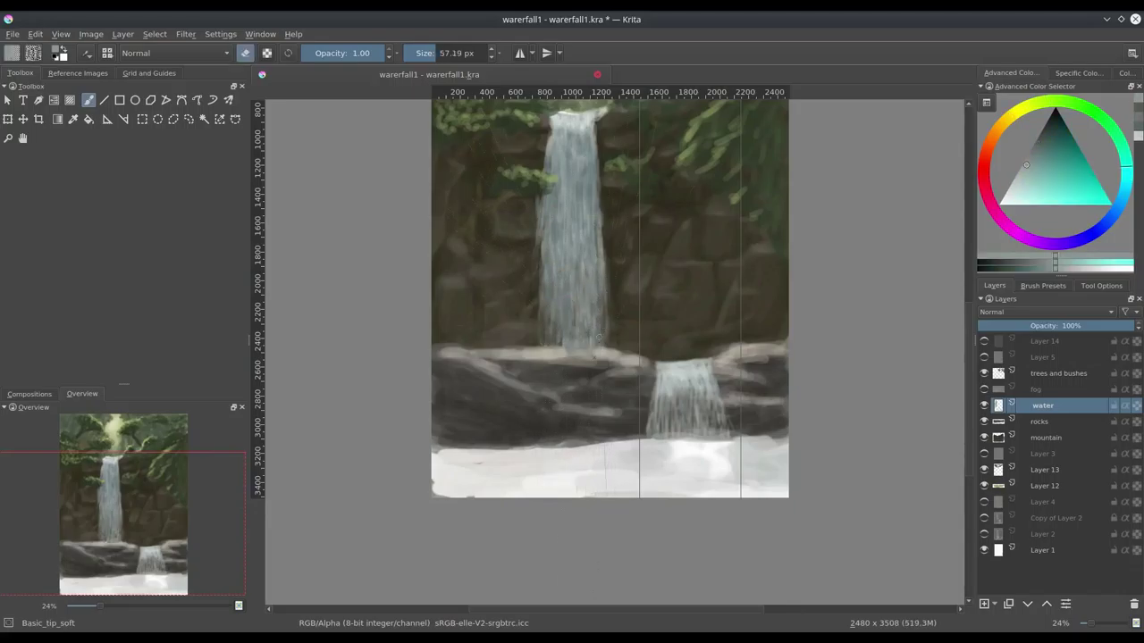
{"action": "left_click", "coordinate": [984, 389]}
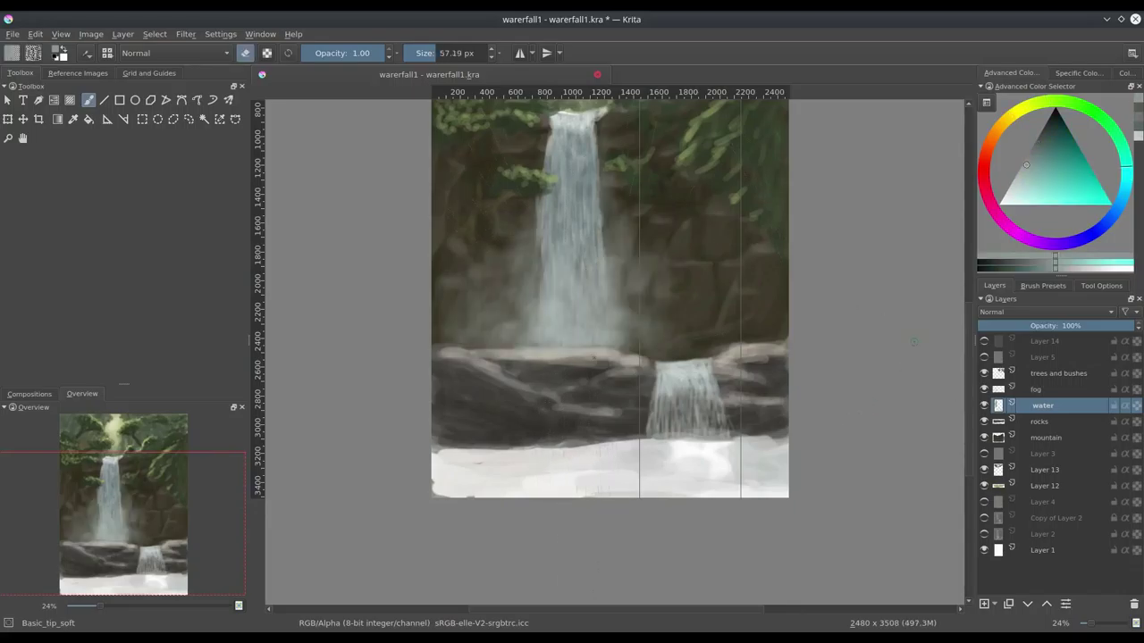
Paint dark brown over the lower-left rocks and erase the white pool on the water layer
{"action": "left_click", "coordinate": [1042, 421]}
{"action": "left_click", "coordinate": [536, 402], "text": "ctrl"}
{"action": "mouse_move", "coordinate": [447, 482]}
{"action": "left_mouse_down"}
{"action": "mouse_move", "coordinate": [496, 445]}
{"action": "mouse_move", "coordinate": [616, 455]}
{"action": "mouse_move", "coordinate": [778, 447]}
{"action": "mouse_move", "coordinate": [465, 474]}
{"action": "mouse_move", "coordinate": [778, 465]}
{"action": "left_mouse_up"}
{"action": "key", "text": "Page_Up"}
{"action": "key", "text": "e"}
{"action": "left_click", "coordinate": [984, 405]}
{"action": "left_click", "coordinate": [1042, 421]}
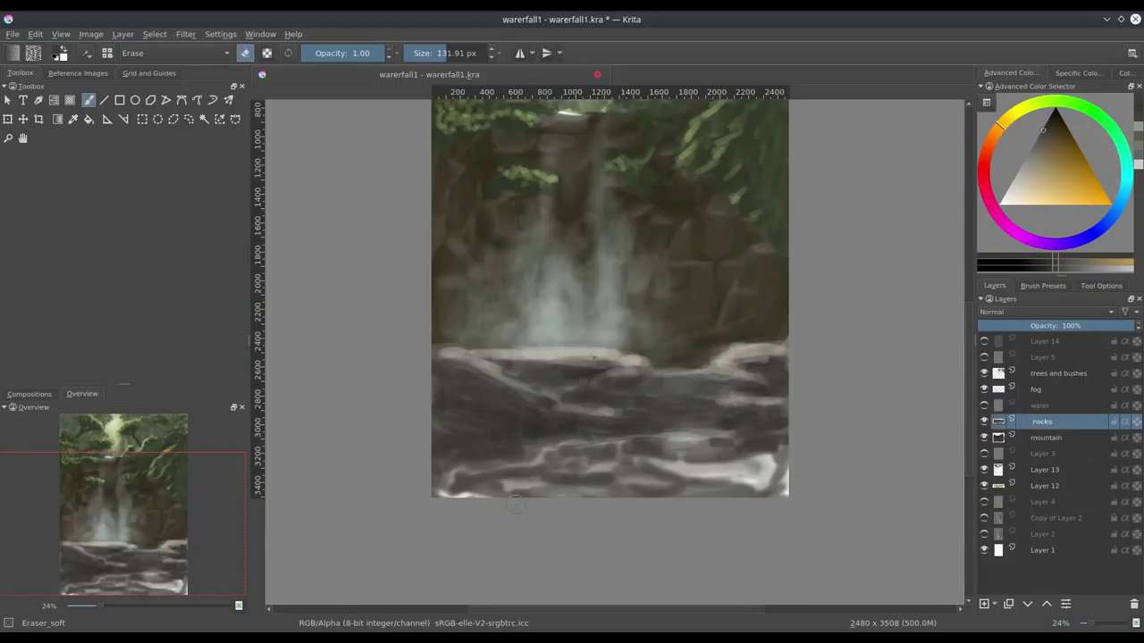
{"action": "key", "text": "e"}
{"action": "left_click", "coordinate": [984, 404]}
Add a layer above the rocks and paint a teal pool across the bottom
{"action": "left_click", "coordinate": [984, 604]}
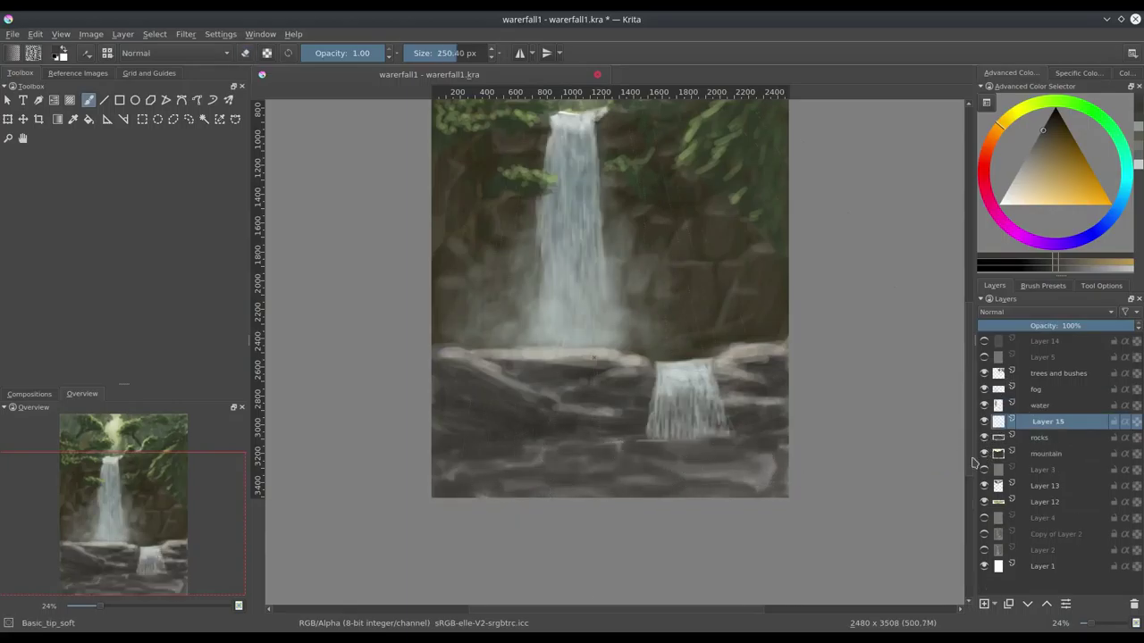
{"action": "left_click_drag", "start_coordinate": [1123, 176], "coordinate": [1122, 155]}
{"action": "left_click", "coordinate": [1044, 159]}
{"action": "mouse_move", "coordinate": [742, 456]}
{"action": "left_mouse_down"}
{"action": "mouse_move", "coordinate": [643, 453]}
{"action": "mouse_move", "coordinate": [806, 471]}
{"action": "left_mouse_up"}
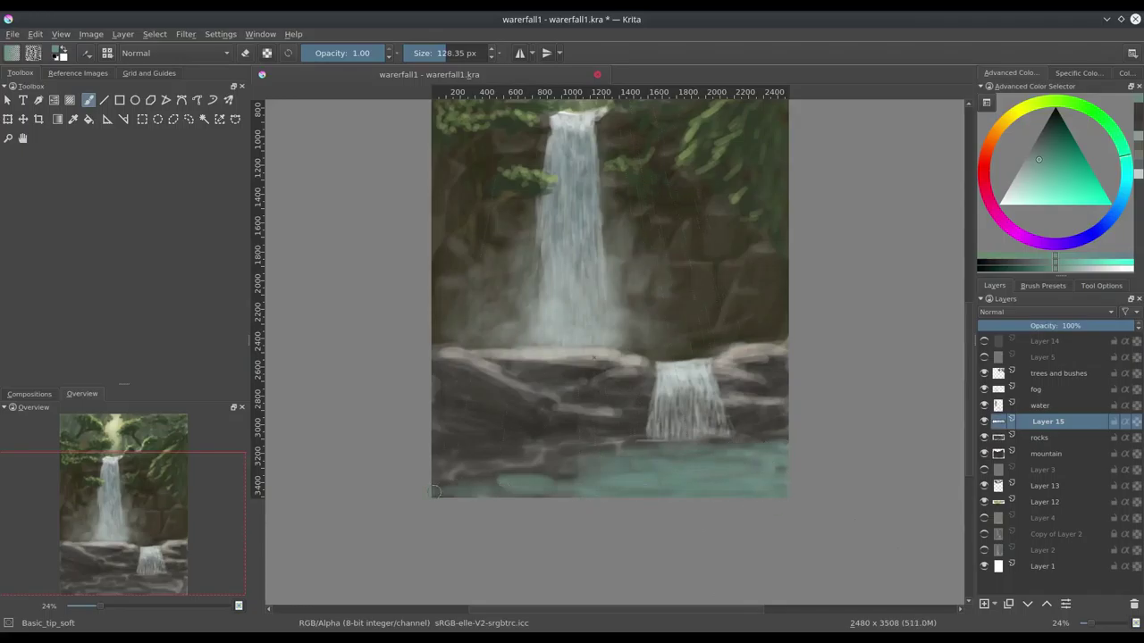
Paint near-white mist across the waterfall base on the fog layer, erasing it on the left
{"action": "left_click", "coordinate": [1039, 390]}
{"action": "left_click", "coordinate": [1010, 191]}
{"action": "mouse_move", "coordinate": [662, 439]}
{"action": "left_mouse_down"}
{"action": "mouse_move", "coordinate": [723, 447]}
{"action": "mouse_move", "coordinate": [643, 451]}
{"action": "mouse_move", "coordinate": [686, 446]}
{"action": "left_mouse_up"}
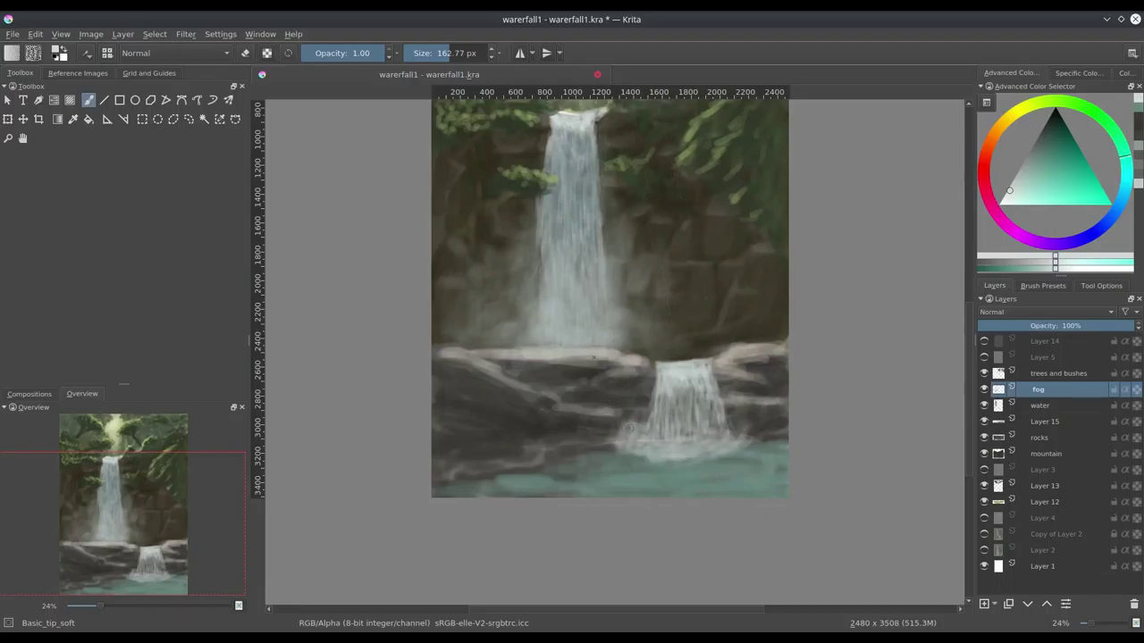
{"action": "scroll", "coordinate": [686, 447], "scroll_direction": "up", "scroll_amount": 6}
{"action": "scroll", "coordinate": [686, 447], "scroll_direction": "down", "scroll_amount": 3}
{"action": "mouse_move", "coordinate": [572, 358]}
{"action": "left_mouse_down"}
{"action": "mouse_move", "coordinate": [511, 417]}
{"action": "mouse_move", "coordinate": [714, 439]}
{"action": "mouse_move", "coordinate": [816, 423]}
{"action": "mouse_move", "coordinate": [661, 375]}
{"action": "left_mouse_up"}
{"action": "key", "text": "e"}
{"action": "mouse_move", "coordinate": [537, 358]}
{"action": "left_mouse_down"}
{"action": "mouse_move", "coordinate": [503, 401]}
{"action": "mouse_move", "coordinate": [503, 439]}
{"action": "left_mouse_up"}
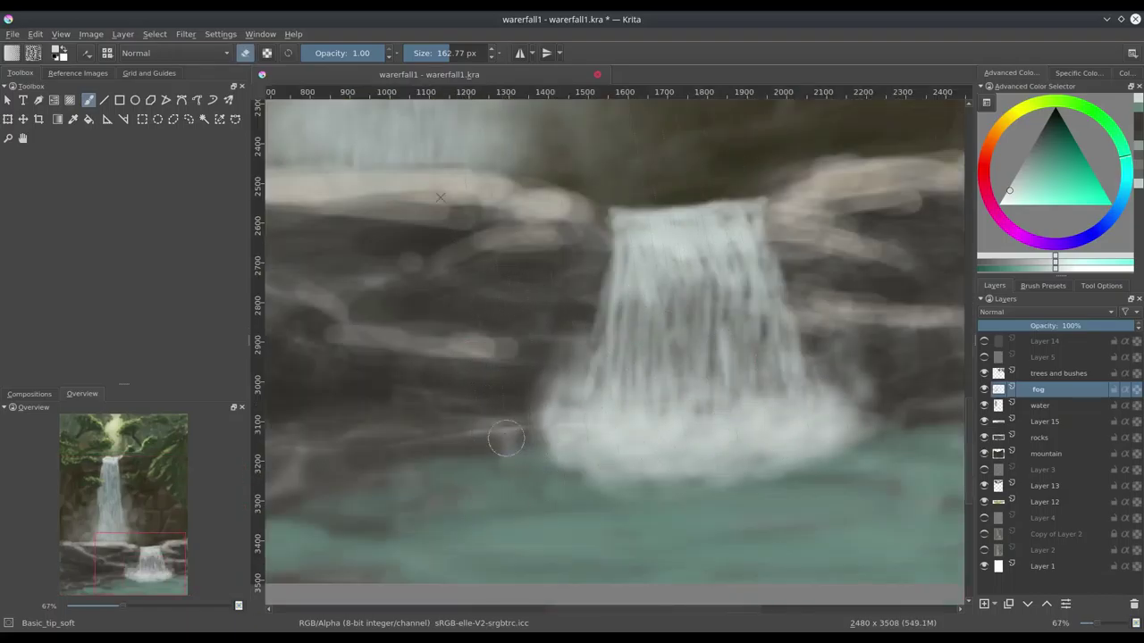
{"action": "key", "text": "e"}
Paint lighter streaks on the upper falls and white foam at the lower falls' base
{"action": "left_click", "coordinate": [1040, 405]}
{"action": "key", "text": "slash"}
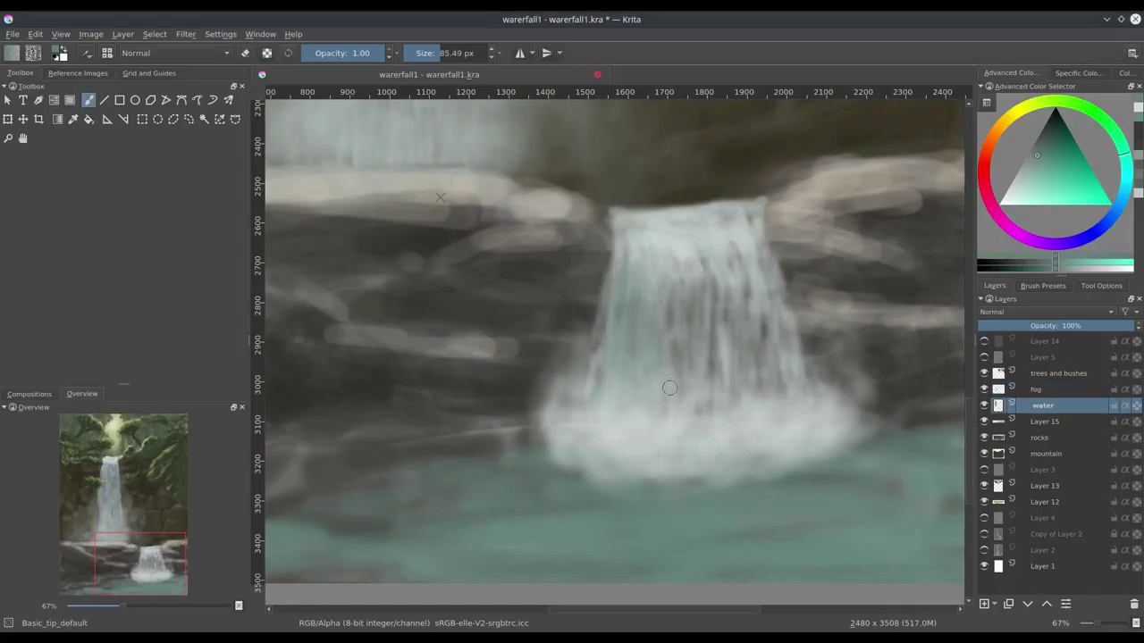
{"action": "left_click_drag", "start_coordinate": [659, 255], "coordinate": [781, 343]}
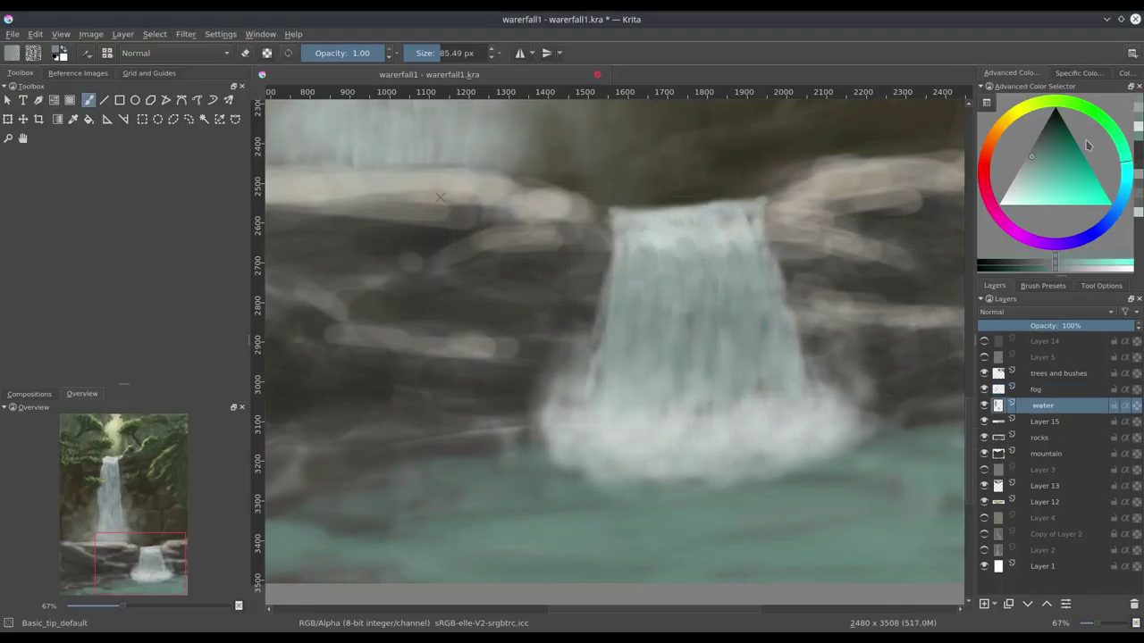
{"action": "scroll", "coordinate": [779, 286], "scroll_direction": "down", "scroll_amount": 3}
{"action": "scroll", "coordinate": [746, 464], "scroll_direction": "up", "scroll_amount": 1}
{"action": "left_click_drag", "start_coordinate": [661, 420], "coordinate": [715, 429]}
{"action": "mouse_move", "coordinate": [625, 420]}
{"action": "left_mouse_down"}
{"action": "mouse_move", "coordinate": [679, 434]}
{"action": "mouse_move", "coordinate": [800, 425]}
{"action": "left_mouse_up"}
{"action": "left_click_drag", "start_coordinate": [617, 436], "coordinate": [724, 427]}
Paint light ripples across the pool and add empty Layer 16 above fog
{"action": "left_click", "coordinate": [709, 471], "text": "ctrl"}
{"action": "left_click_drag", "start_coordinate": [827, 441], "coordinate": [572, 442]}
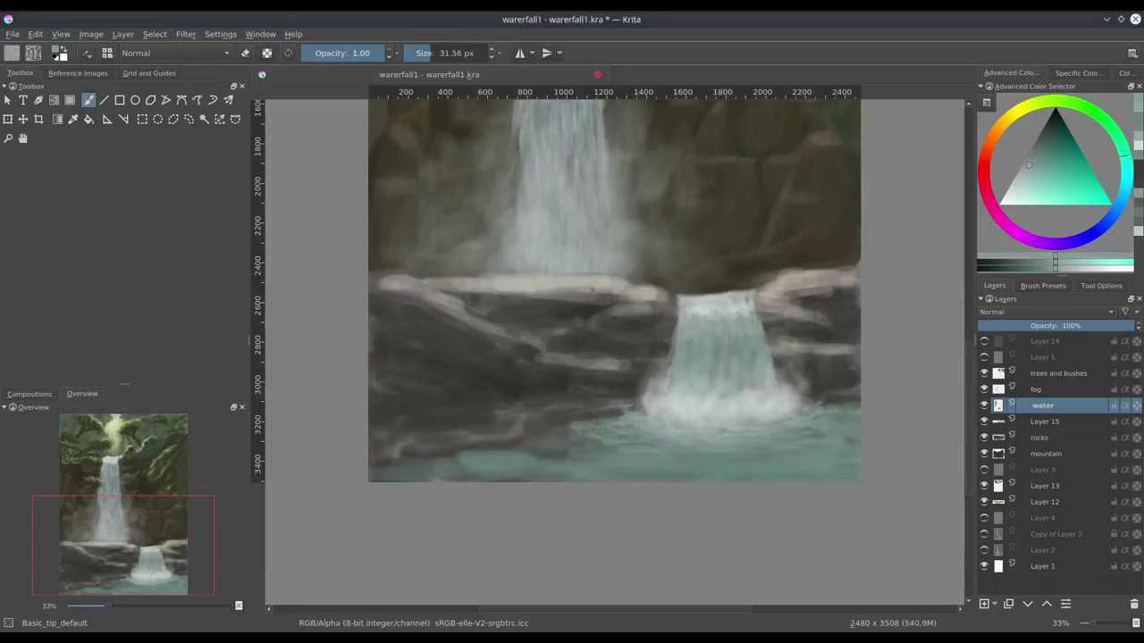
{"action": "left_click_drag", "start_coordinate": [774, 451], "coordinate": [555, 448]}
{"action": "key", "text": "minus"}
{"action": "key", "text": "minus"}
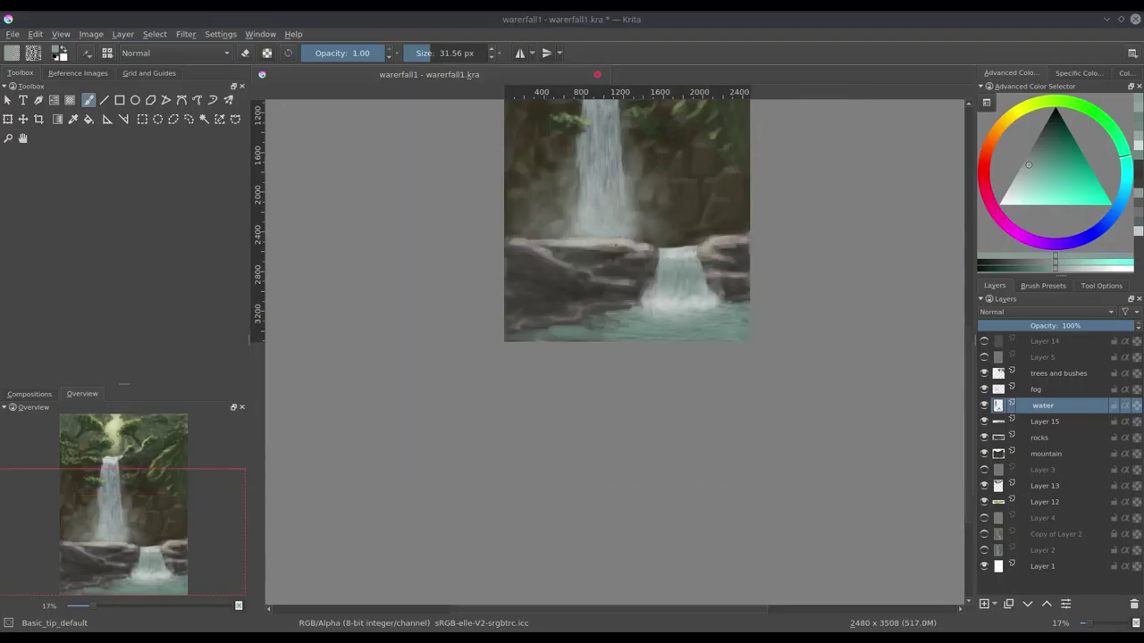
{"action": "left_click", "coordinate": [1042, 437]}
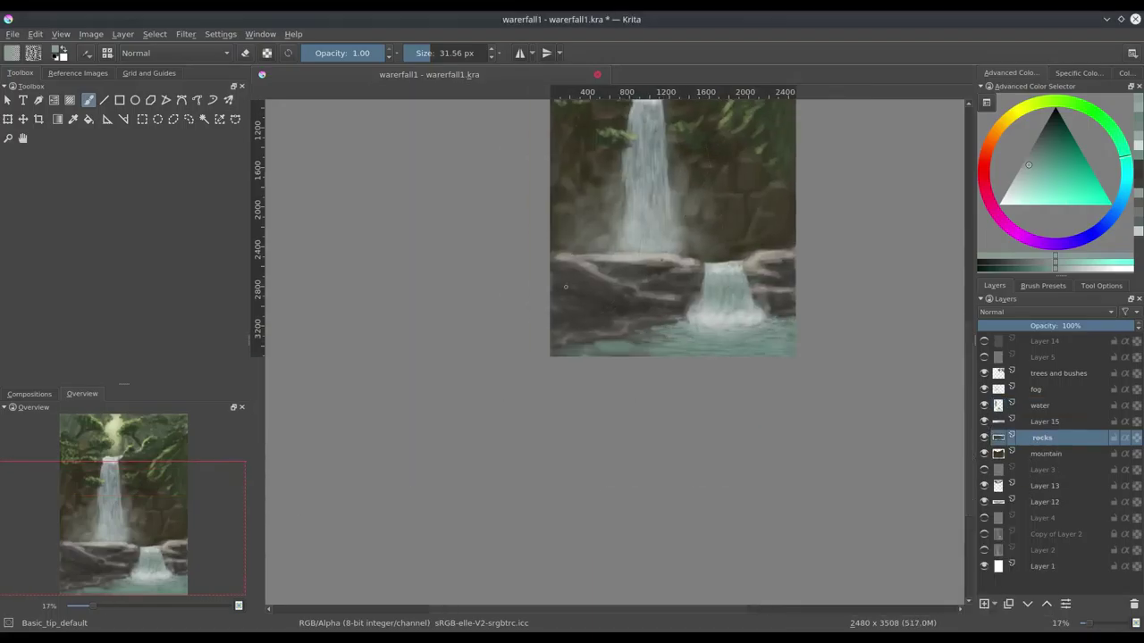
{"action": "key", "text": "Page_Up"}
{"action": "key", "text": "Page_Up"}
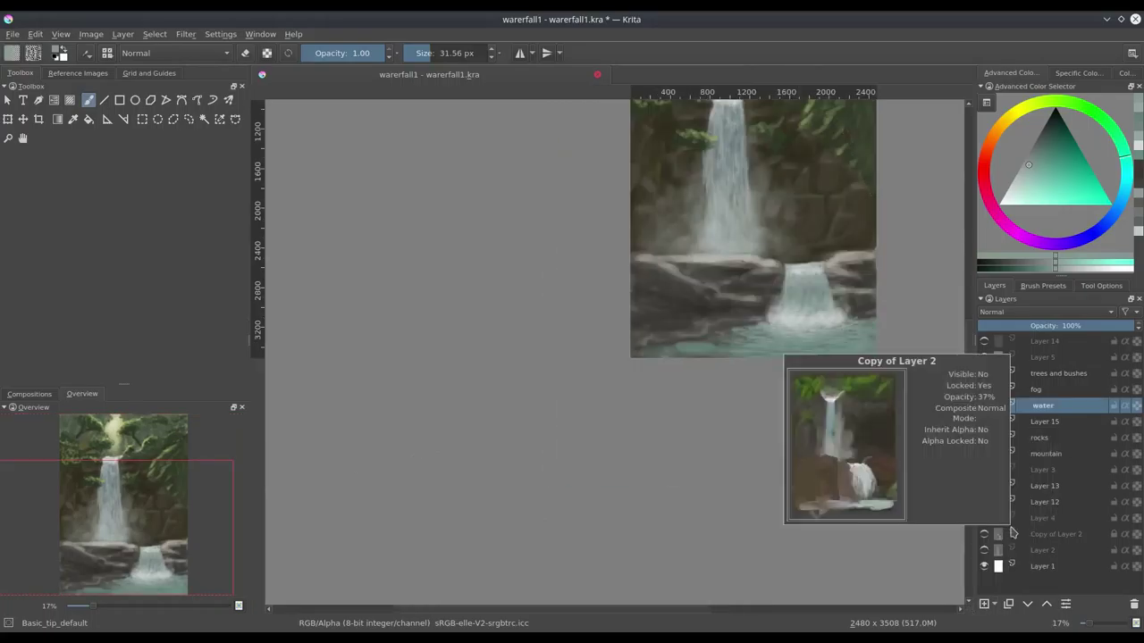
{"action": "key", "text": "Insert"}
{"action": "left_click", "coordinate": [727, 330], "text": "ctrl"}
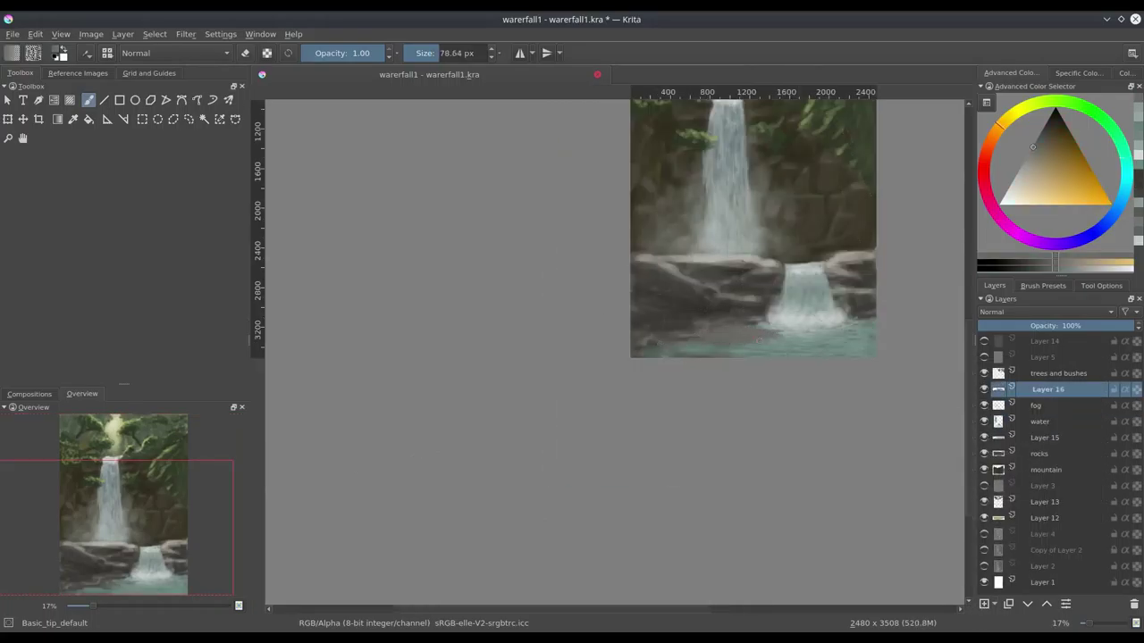
Paint dark green pine foliage on the left cliffs on the trees and bushes layer
{"action": "left_click_drag", "start_coordinate": [655, 330], "coordinate": [706, 324]}
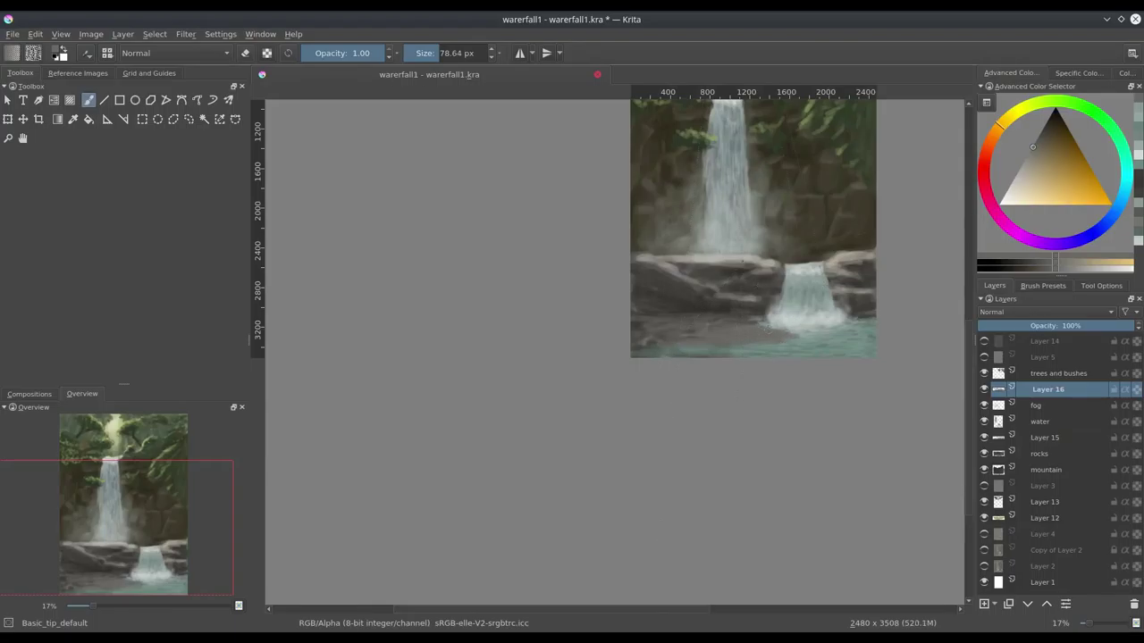
{"action": "scroll", "coordinate": [760, 274], "scroll_direction": "up", "scroll_amount": 3}
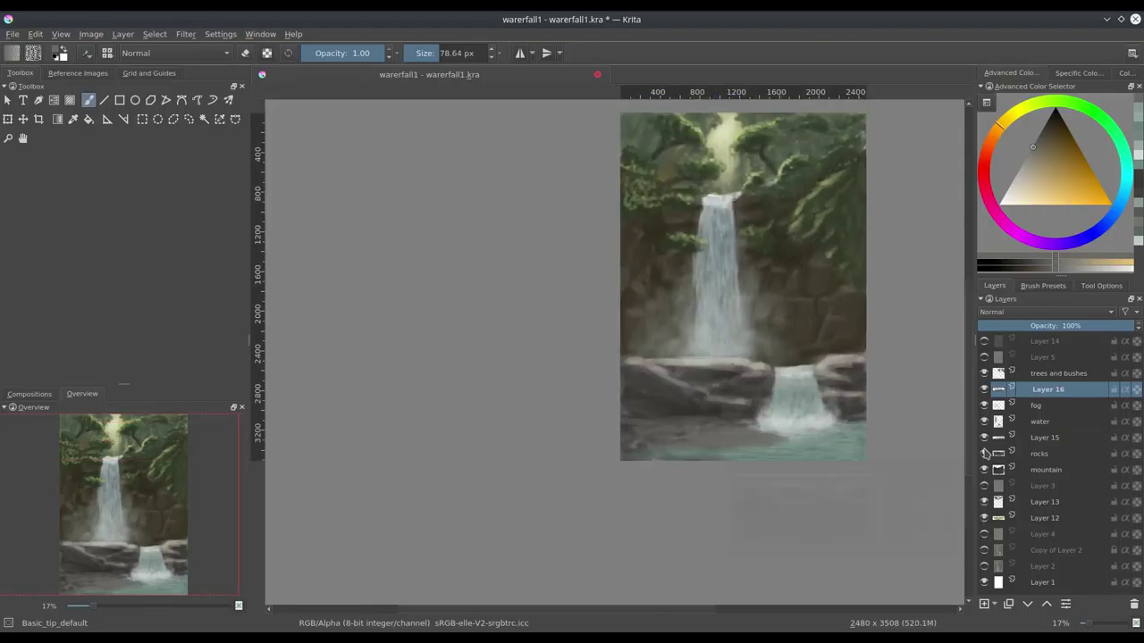
{"action": "key", "text": "Page_Up"}
{"action": "left_click", "coordinate": [645, 323], "text": "ctrl"}
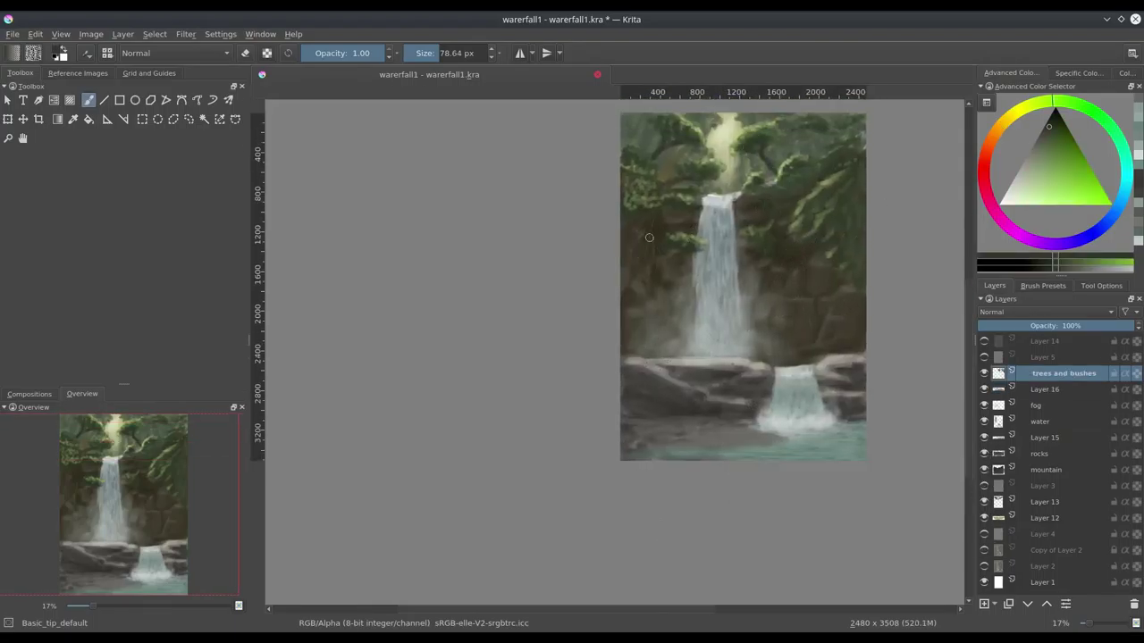
{"action": "left_click_drag", "start_coordinate": [648, 237], "coordinate": [656, 236]}
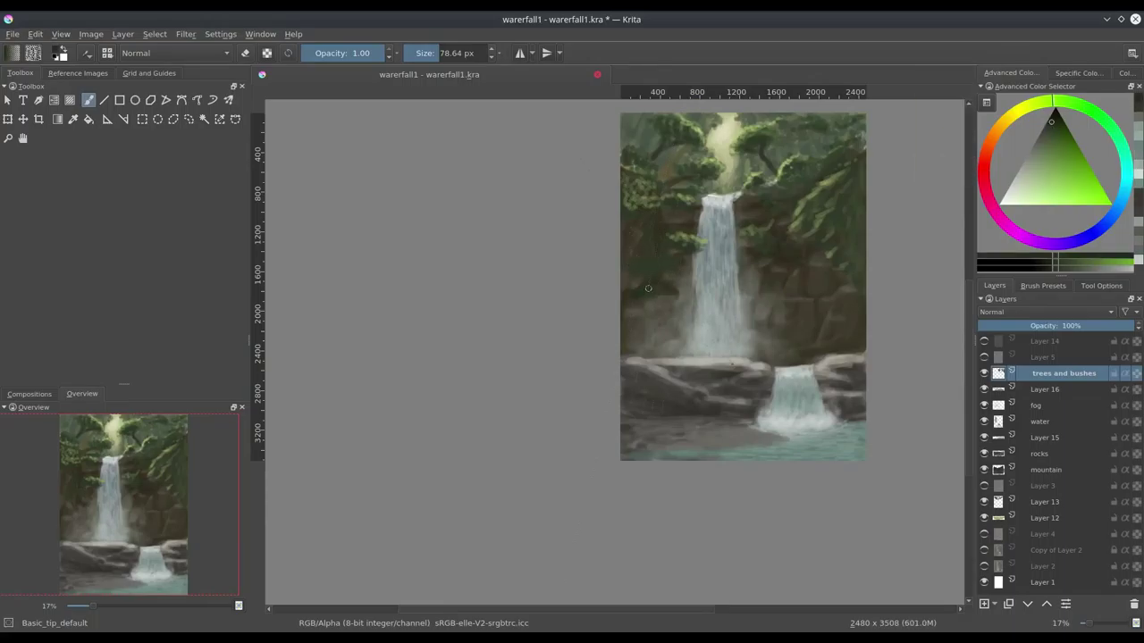
{"action": "mouse_move", "coordinate": [640, 328]}
{"action": "left_mouse_down"}
{"action": "mouse_move", "coordinate": [661, 315]}
{"action": "mouse_move", "coordinate": [688, 338]}
{"action": "mouse_move", "coordinate": [637, 346]}
{"action": "mouse_move", "coordinate": [688, 360]}
{"action": "mouse_move", "coordinate": [695, 386]}
{"action": "left_mouse_up"}
Brush a dark olive trunk and a small dark silhouette beside the lower cascade
{"action": "left_click", "coordinate": [664, 383], "text": "ctrl"}
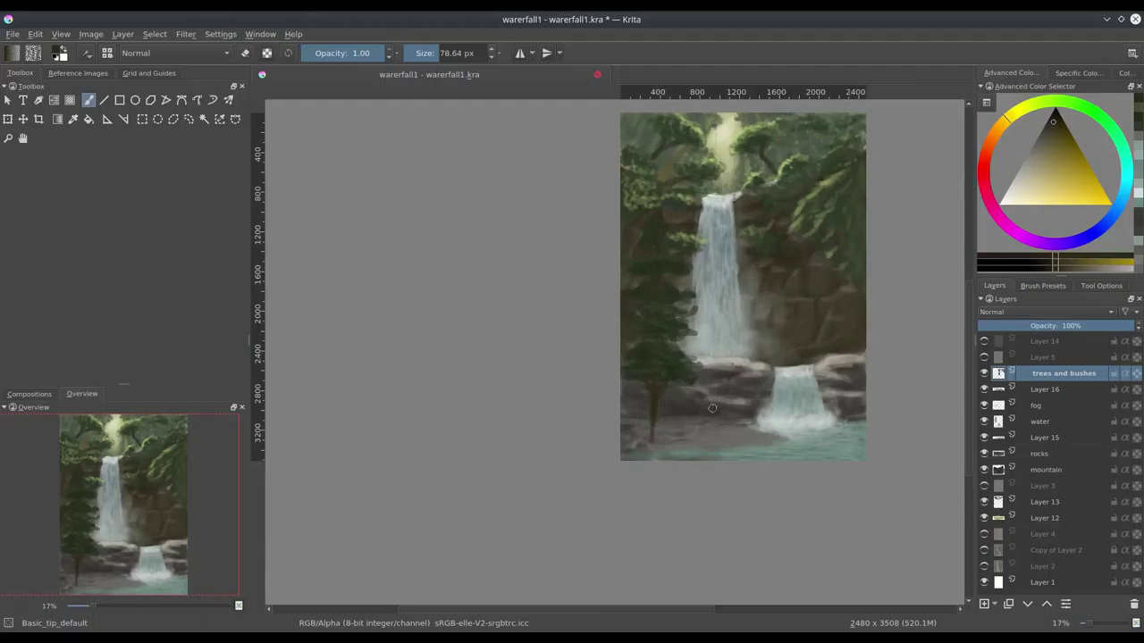
{"action": "left_click_drag", "start_coordinate": [731, 424], "coordinate": [727, 365]}
{"action": "left_click", "coordinate": [727, 365], "text": "ctrl"}
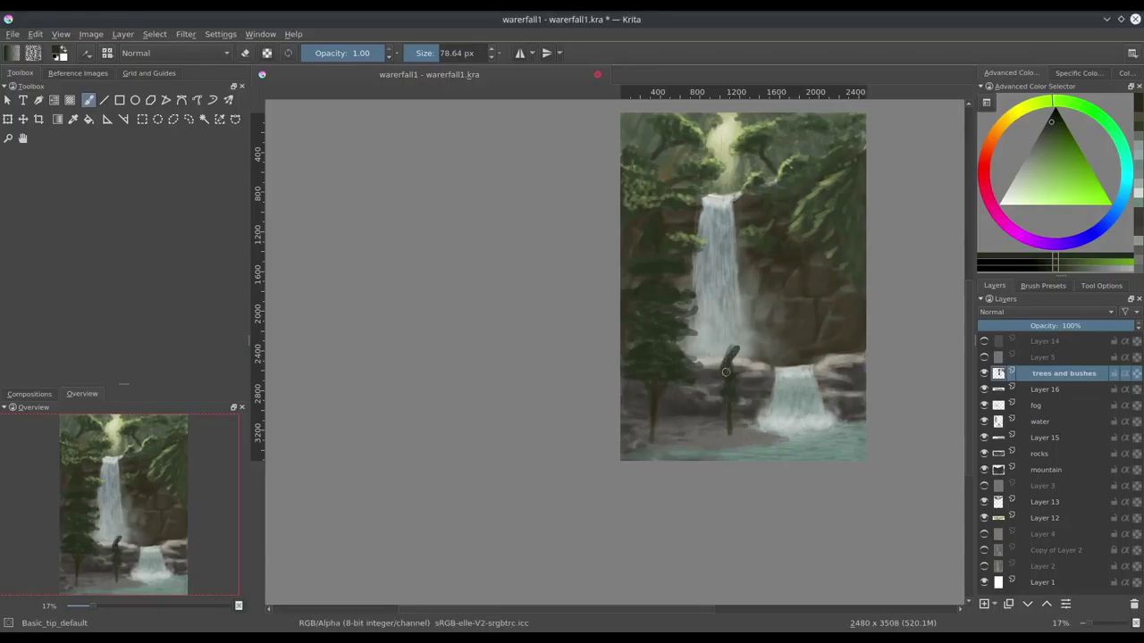
{"action": "key", "text": "e"}
{"action": "left_click_drag", "start_coordinate": [729, 431], "coordinate": [729, 351]}
Rename Layer 15 to 'water' and the layer above it to 'land'
{"action": "double_click", "coordinate": [1043, 437]}
{"action": "type", "text": "water"}
{"action": "key", "text": "Return"}
{"action": "double_click", "coordinate": [1046, 390]}
{"action": "type", "text": "land"}
{"action": "key", "text": "Return"}
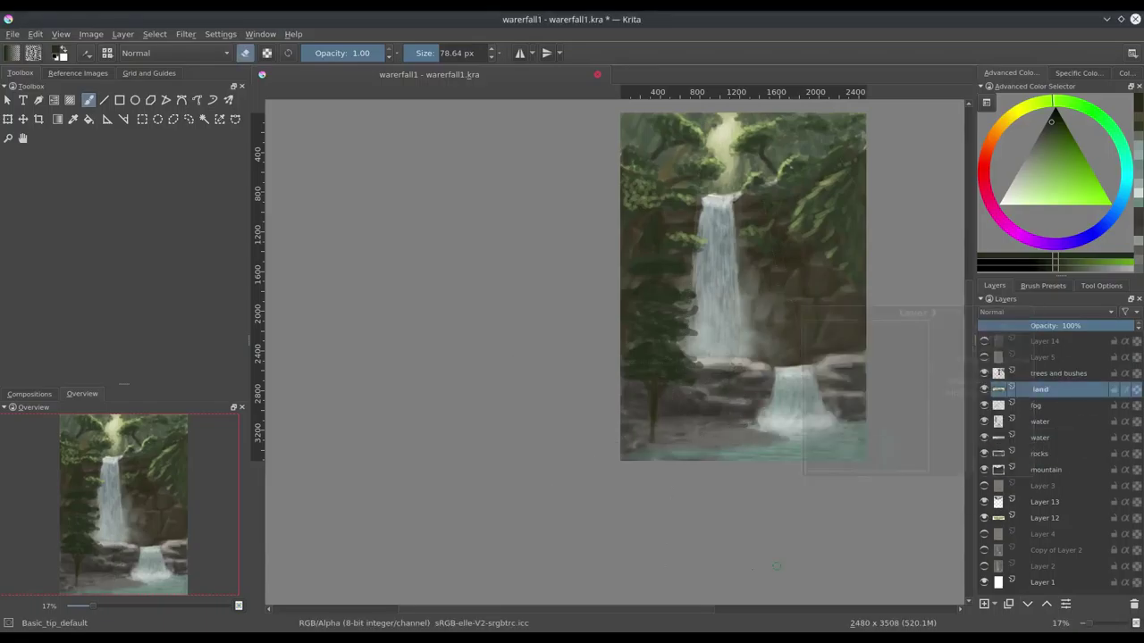
Add a new layer above land and paint a dark brown boulder beside the lower falls
{"action": "key", "text": "Insert"}
{"action": "key", "text": "e"}
{"action": "left_click", "coordinate": [754, 445], "text": "ctrl"}
{"action": "mouse_move", "coordinate": [751, 420]}
{"action": "left_mouse_down"}
{"action": "mouse_move", "coordinate": [756, 438]}
{"action": "mouse_move", "coordinate": [770, 413]}
{"action": "mouse_move", "coordinate": [731, 443]}
{"action": "left_mouse_up"}
{"action": "scroll", "coordinate": [784, 451], "scroll_direction": "up", "scroll_amount": 1}
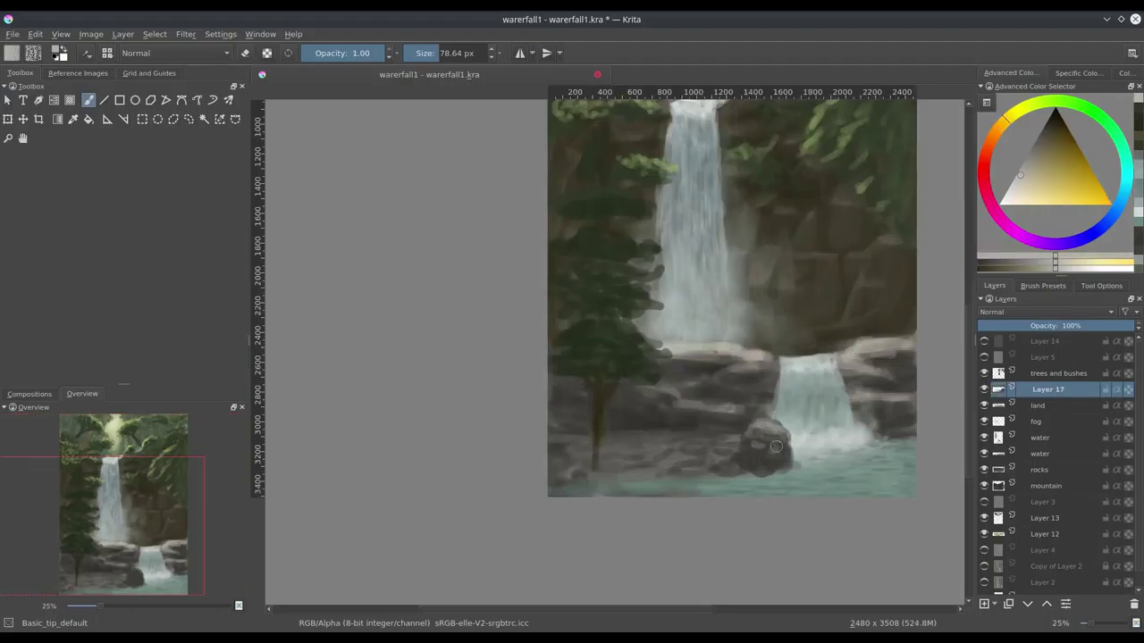
{"action": "left_click", "coordinate": [756, 467], "text": "ctrl"}
Resize the brush from about 54 px to about 29 px with a teal-green colour
{"action": "key", "text": "bracketleft"}
{"action": "mouse_move", "coordinate": [748, 476]}
{"action": "left_mouse_down"}
{"action": "mouse_move", "coordinate": [735, 313]}
{"action": "mouse_move", "coordinate": [840, 300]}
{"action": "left_mouse_up"}
{"action": "left_click", "coordinate": [796, 295], "text": "ctrl"}
{"action": "left_click", "coordinate": [768, 300], "text": "ctrl"}
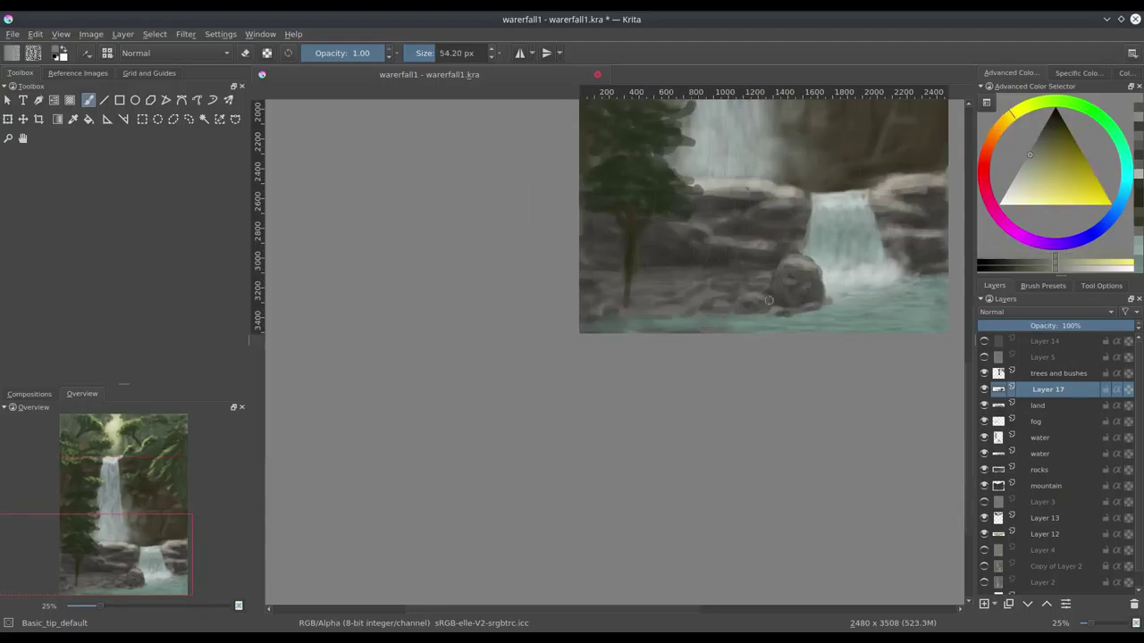
{"action": "left_click", "coordinate": [866, 287], "text": "ctrl"}
{"action": "key", "text": "bracketleft"}
{"action": "key", "text": "bracketleft"}
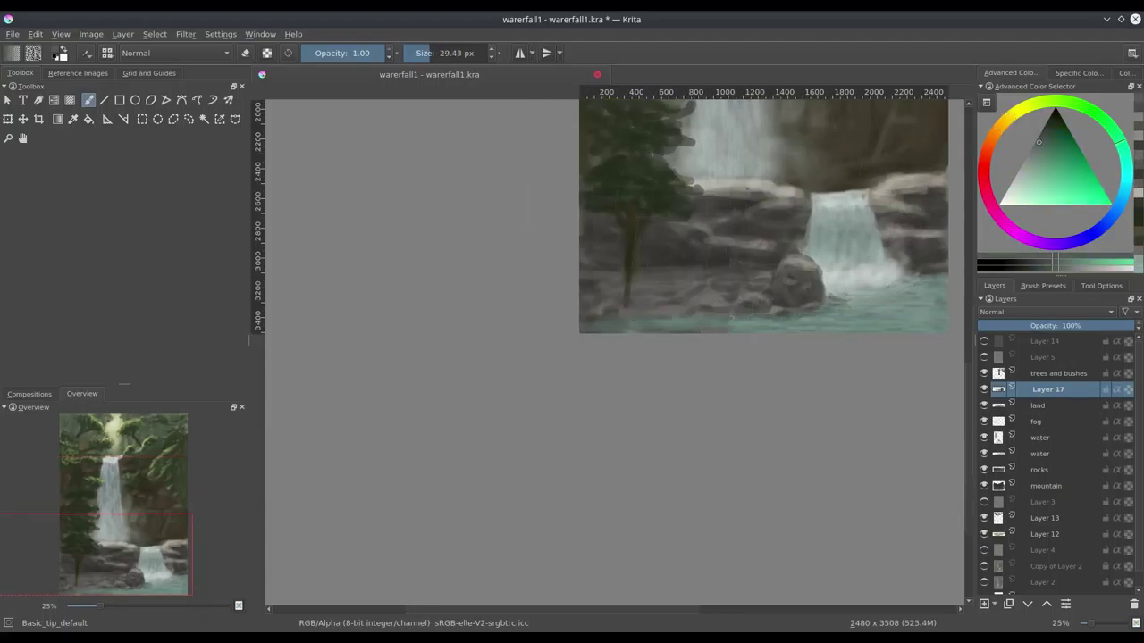
{"action": "scroll", "coordinate": [759, 295], "scroll_direction": "up", "scroll_amount": 2}
Add a new layer above Layer 17 named 'grass'
{"action": "left_click", "coordinate": [759, 223], "text": "ctrl"}
{"action": "key", "text": "Insert"}
{"action": "double_click", "coordinate": [1036, 390]}
{"action": "type", "text": "grass"}
{"action": "key", "text": "Return"}
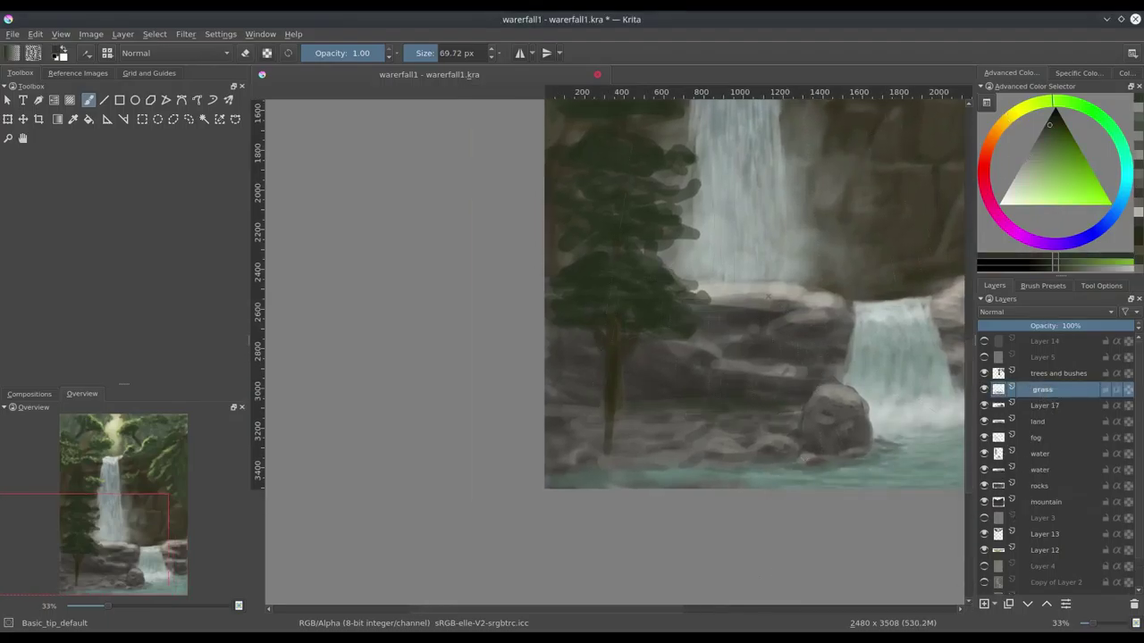
Paint yellow-green grass along the bottom rocks on the grass layer
{"action": "left_click", "coordinate": [590, 456], "text": "ctrl"}
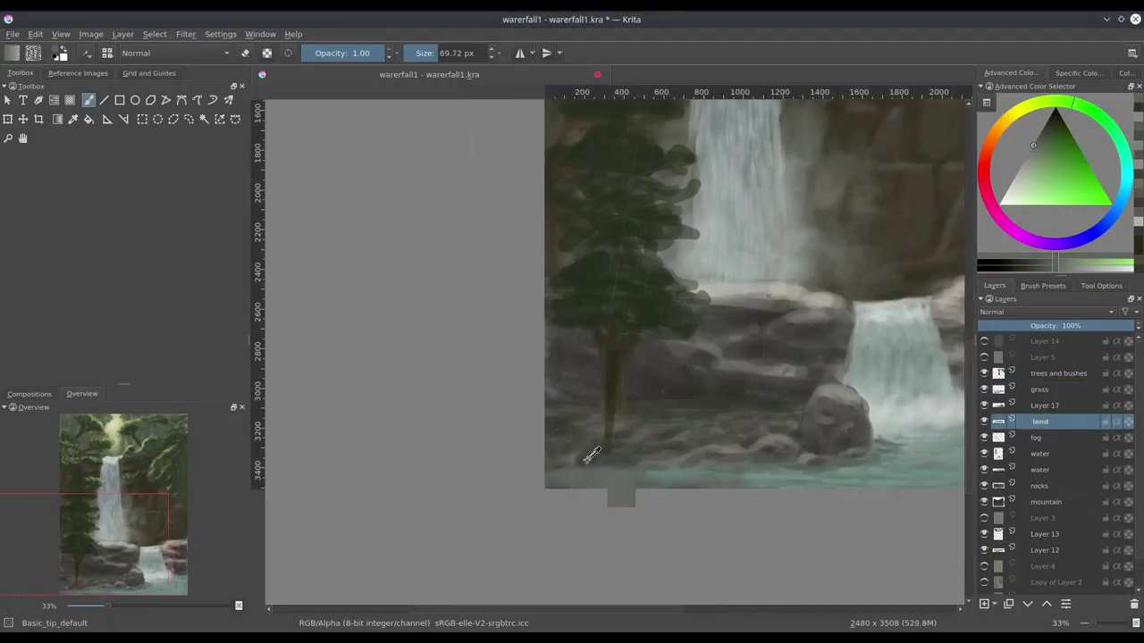
{"action": "key", "text": "Page_Up"}
{"action": "key", "text": "Page_Up"}
{"action": "left_click_drag", "start_coordinate": [630, 447], "coordinate": [815, 444]}
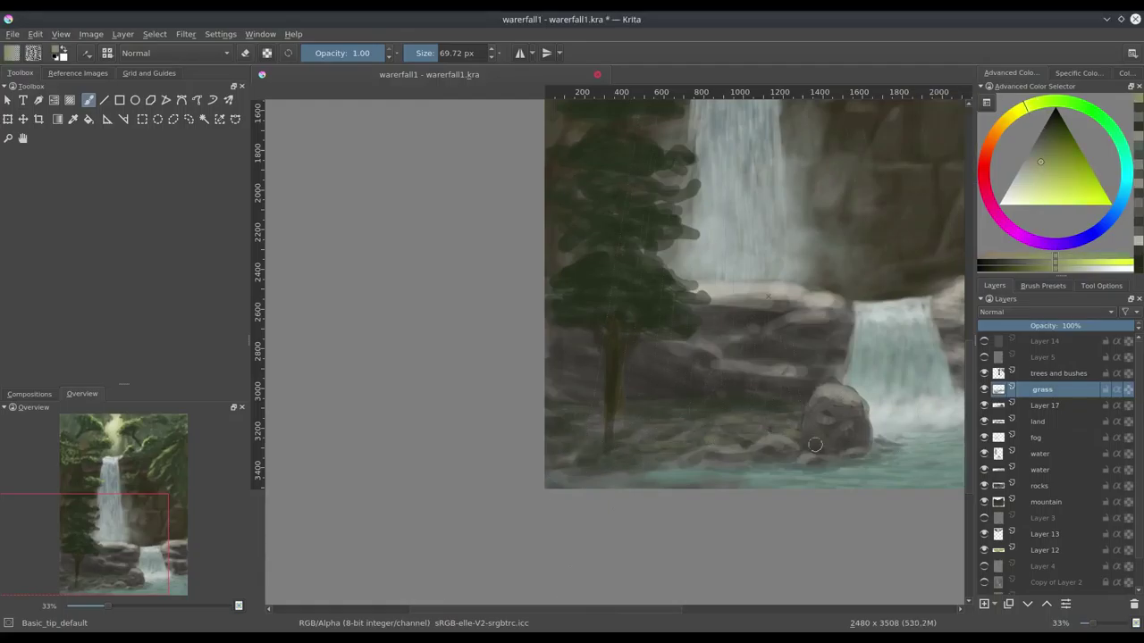
{"action": "scroll", "coordinate": [815, 444], "scroll_direction": "up", "scroll_amount": 1}
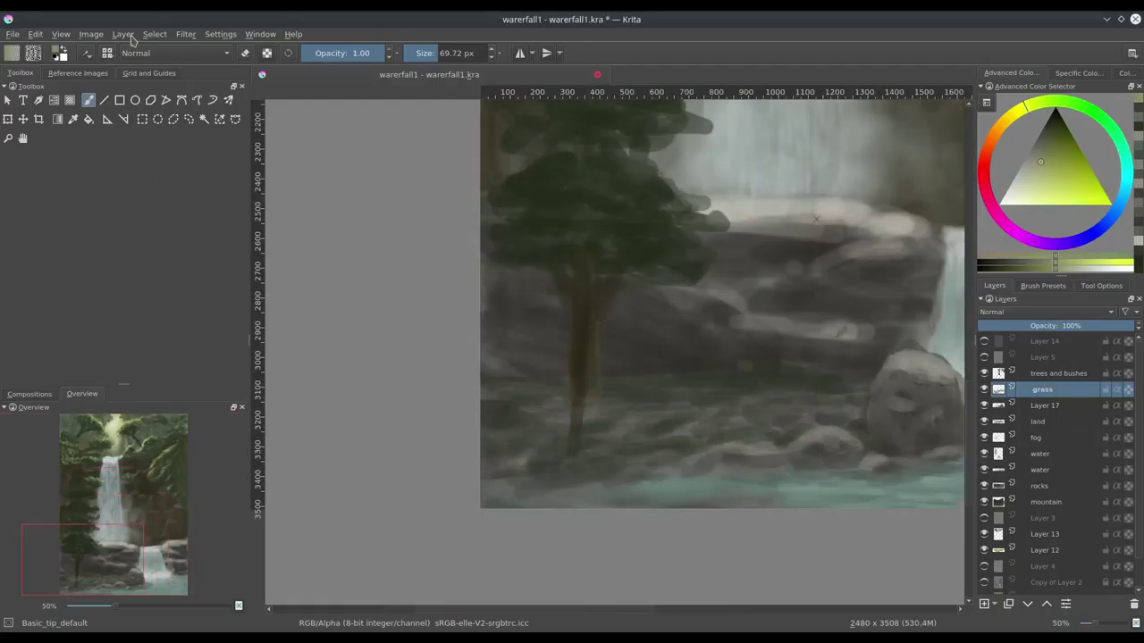
Choose a different brush preset and toggle erasing with a large soft brush
{"action": "key", "text": "F6"}
{"action": "scroll", "coordinate": [254, 255], "scroll_direction": "down", "scroll_amount": 1}
{"action": "left_click", "coordinate": [245, 246]}
{"action": "scroll", "coordinate": [817, 375], "scroll_direction": "up", "scroll_amount": 1}
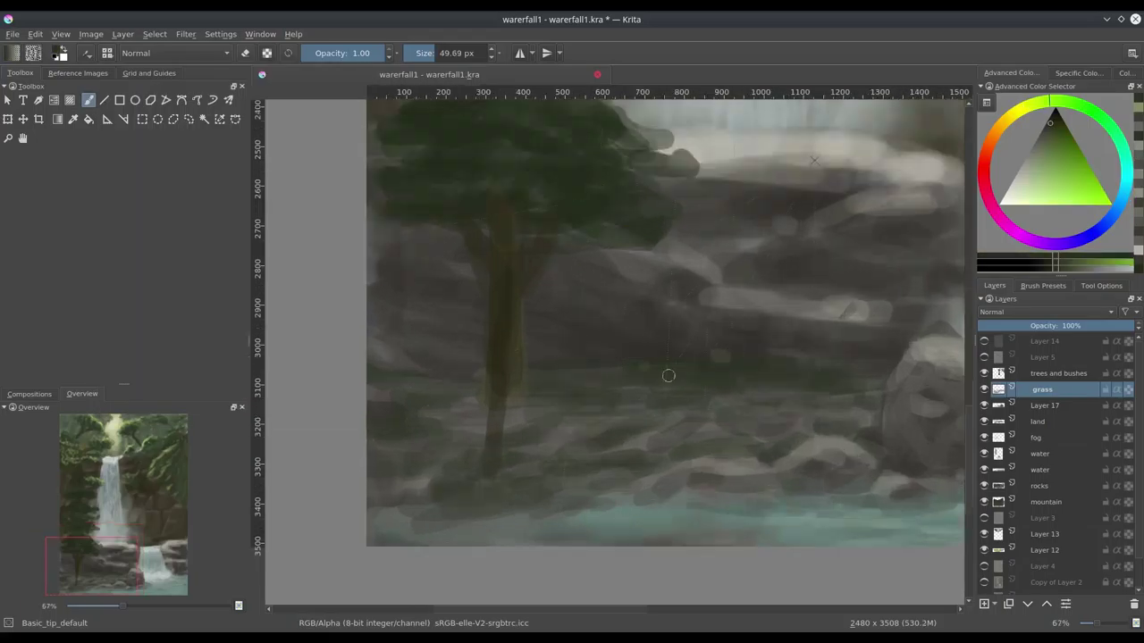
{"action": "scroll", "coordinate": [795, 292], "scroll_direction": "down", "scroll_amount": 1}
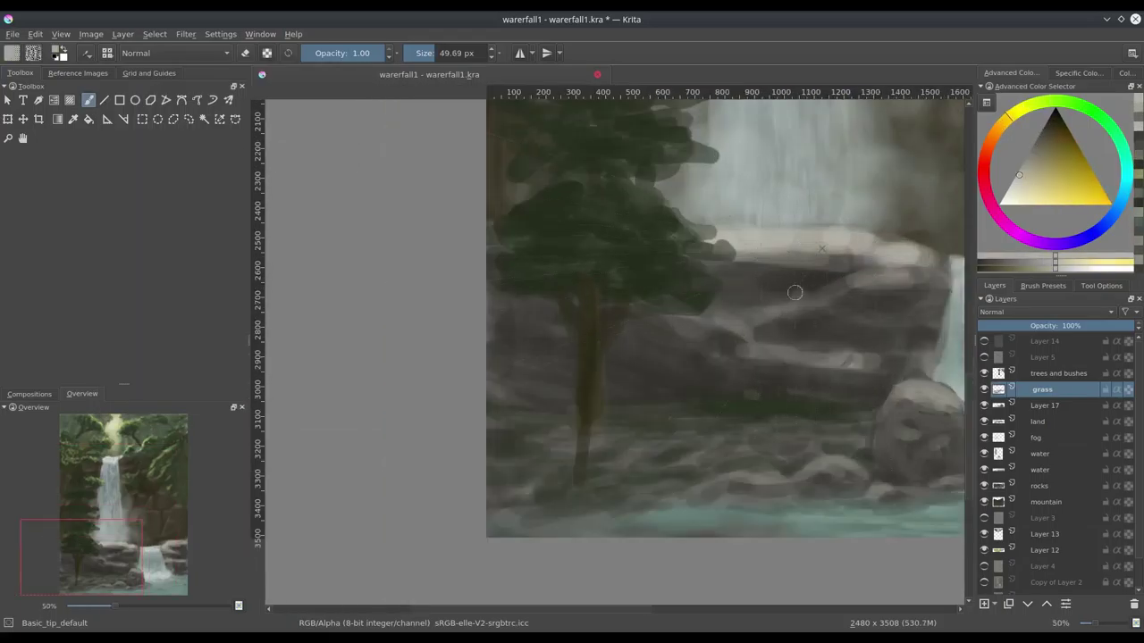
{"action": "key", "text": "e"}
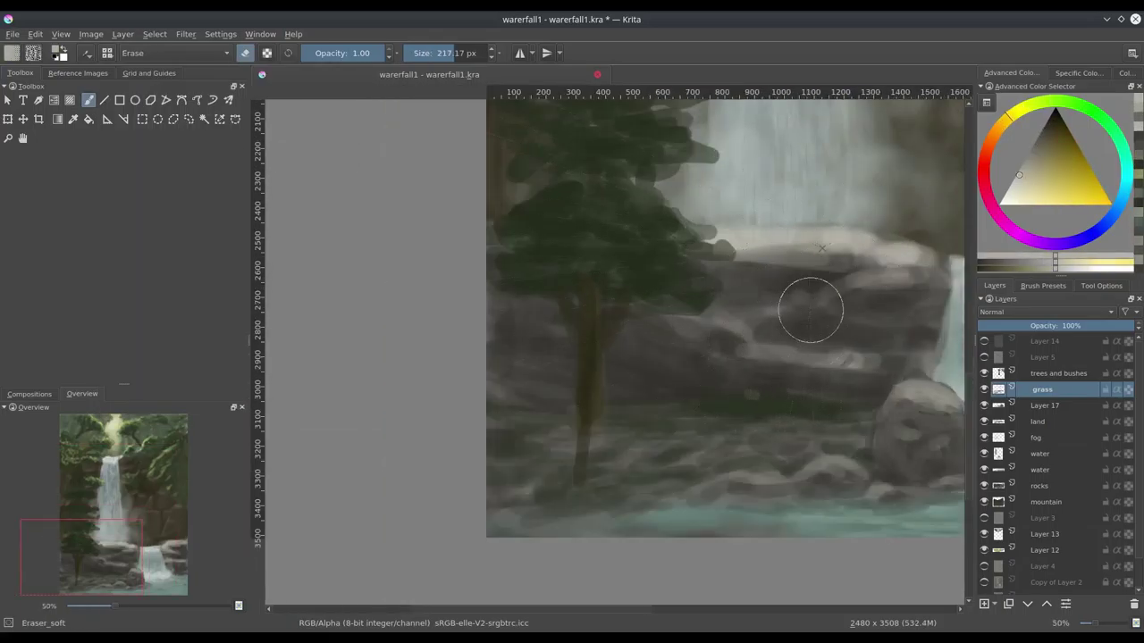
{"action": "key", "text": "e"}
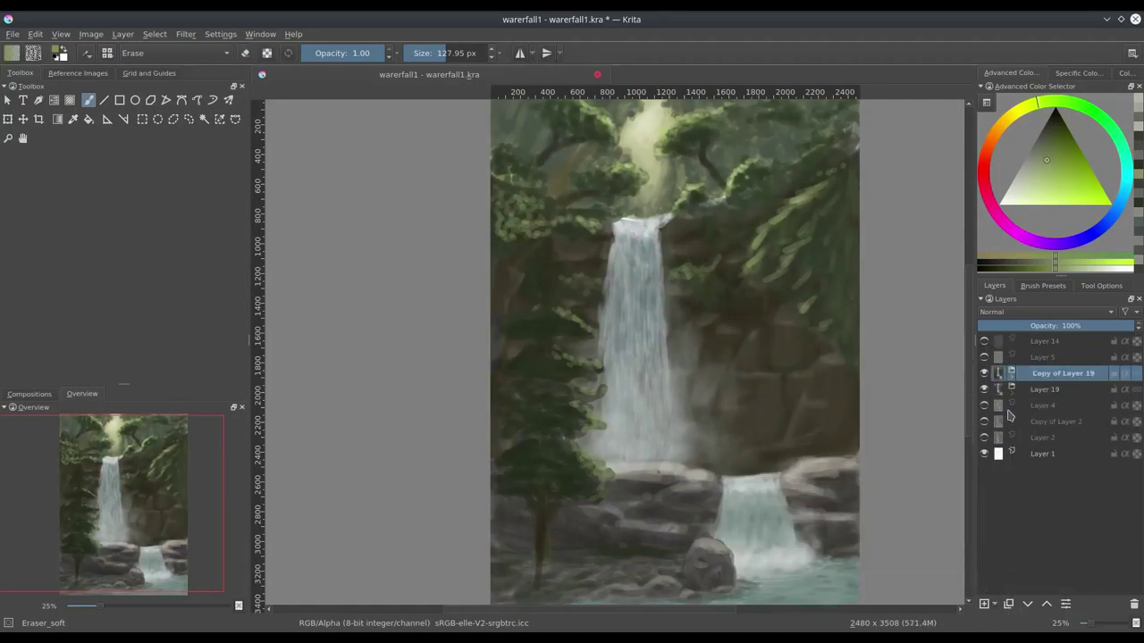
Drop the scene layers into a group and repaint the top of the rock ledge
{"action": "left_click", "coordinate": [1058, 469]}
{"action": "key", "text": "plus"}
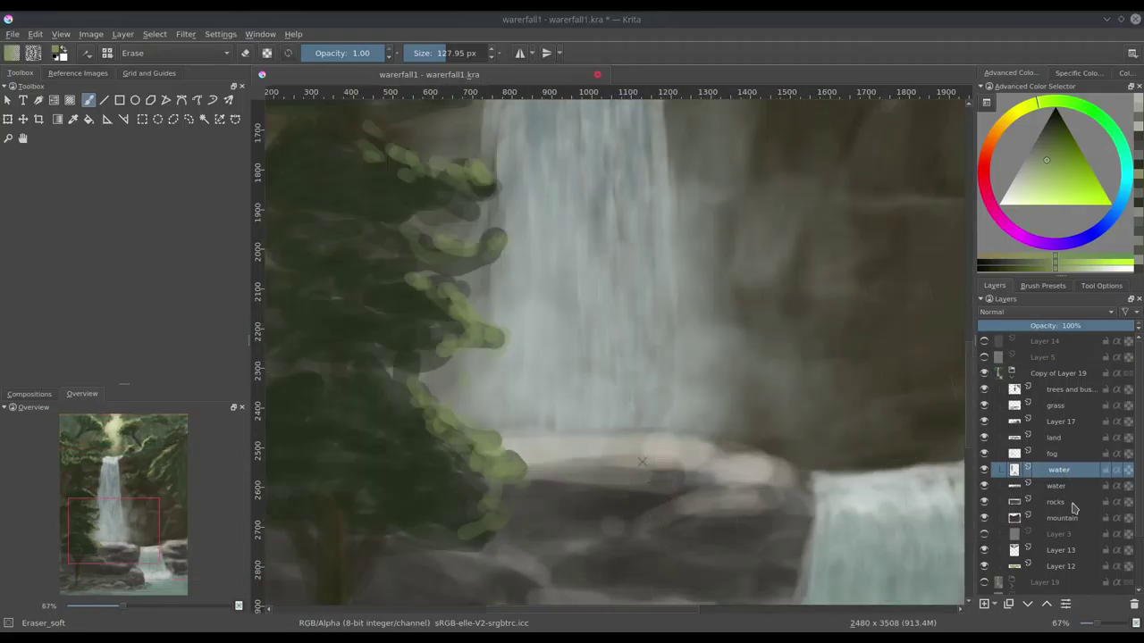
{"action": "mouse_move", "coordinate": [572, 440]}
{"action": "left_mouse_down"}
{"action": "mouse_move", "coordinate": [625, 439]}
{"action": "mouse_move", "coordinate": [519, 444]}
{"action": "left_mouse_up"}
Add light orange-brown highlights and a diagonal stroke across the rock top
{"action": "right_click", "coordinate": [664, 299]}
{"action": "left_click", "coordinate": [666, 496], "text": "ctrl"}
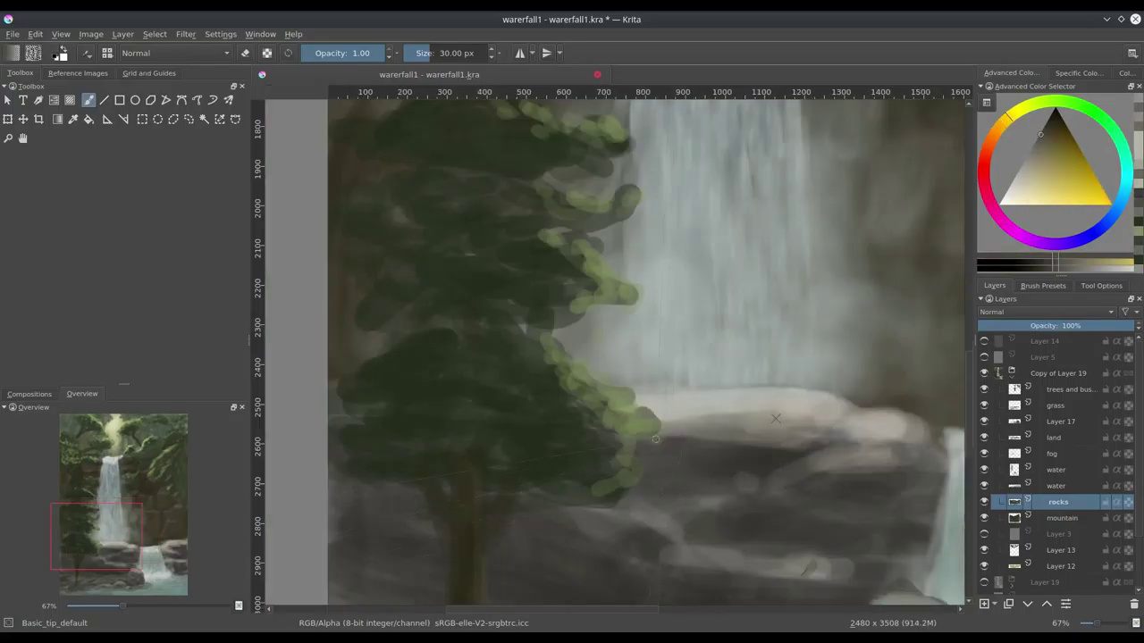
{"action": "left_click_drag", "start_coordinate": [615, 525], "coordinate": [749, 485]}
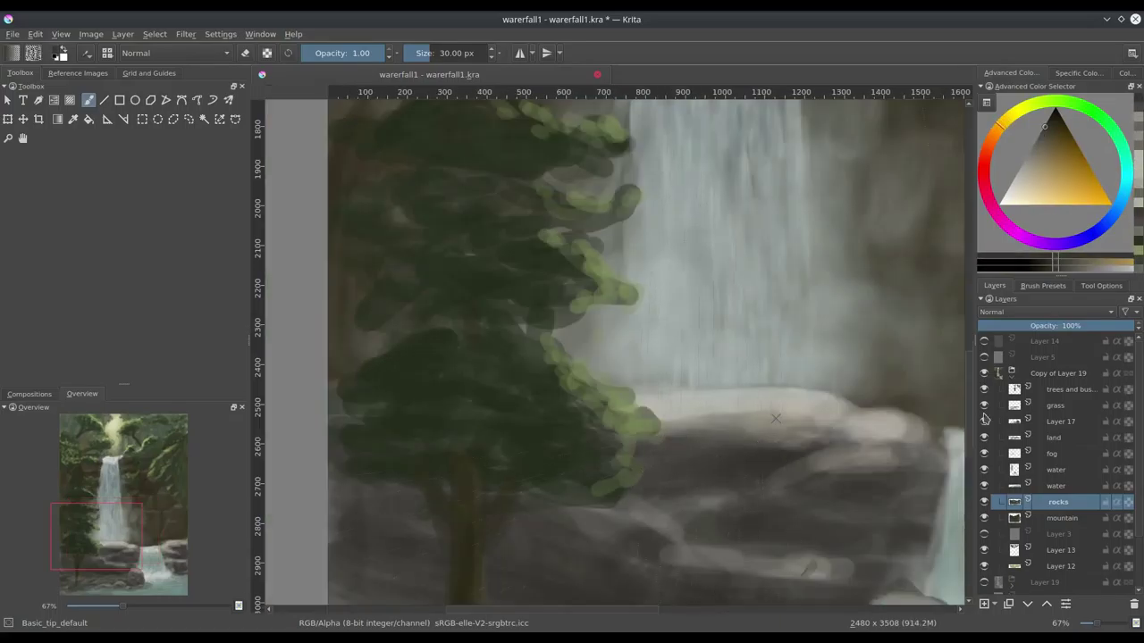
{"action": "left_click_drag", "start_coordinate": [867, 447], "coordinate": [934, 433]}
{"action": "left_click", "coordinate": [819, 445], "text": "ctrl"}
{"action": "left_click_drag", "start_coordinate": [819, 445], "coordinate": [760, 487]}
Sample new rock colours, enlarge the brush to about 56 px, and hide the rocks layer
{"action": "left_click", "coordinate": [731, 507], "text": "ctrl"}
{"action": "left_click", "coordinate": [769, 528], "text": "ctrl"}
{"action": "left_click", "coordinate": [722, 526], "text": "ctrl"}
{"action": "mouse_move", "coordinate": [894, 499]}
{"action": "left_mouse_down"}
{"action": "mouse_move", "coordinate": [791, 485]}
{"action": "mouse_move", "coordinate": [816, 410]}
{"action": "left_mouse_up"}
{"action": "left_click_drag", "start_coordinate": [766, 474], "coordinate": [791, 475]}
{"action": "left_click", "coordinate": [536, 474], "text": "ctrl"}
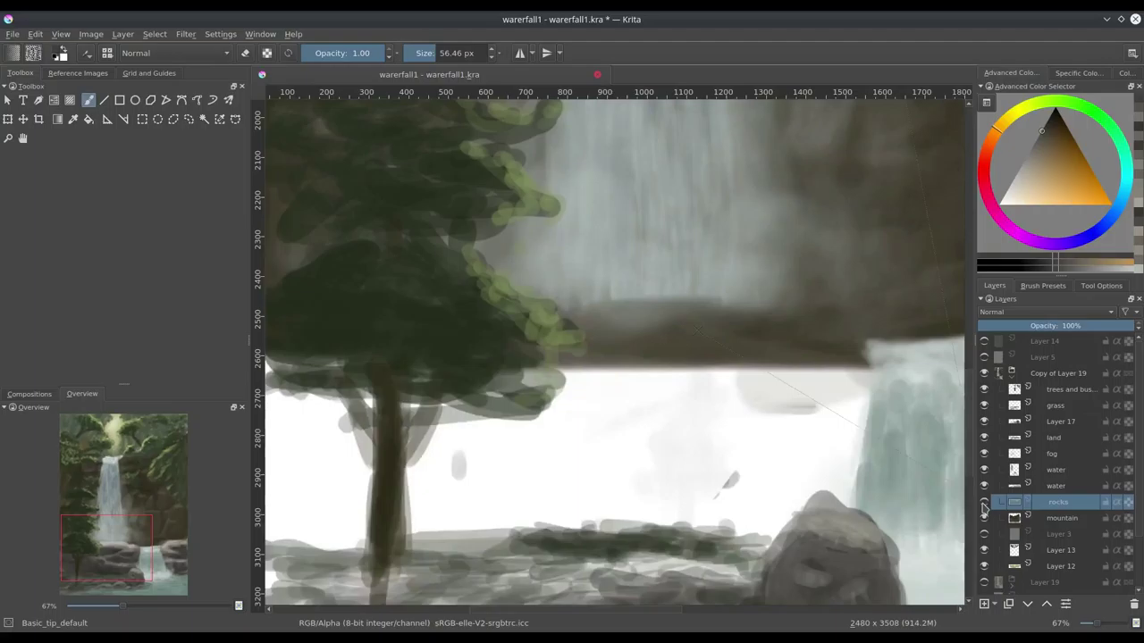
{"action": "left_click", "coordinate": [984, 501]}
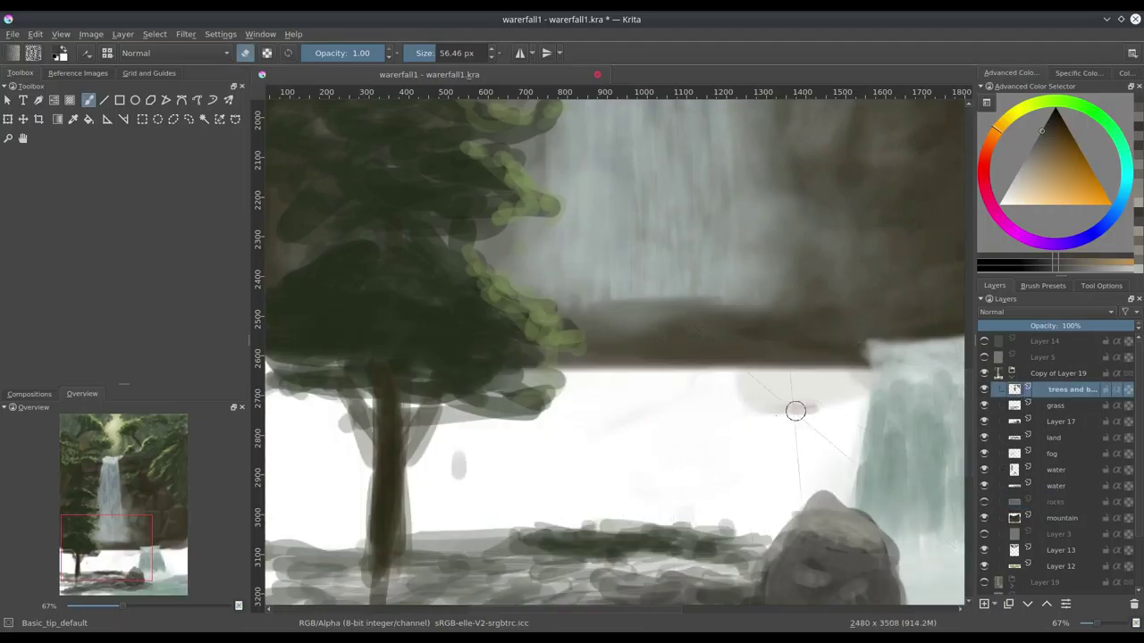
Show the rocks layer again, move up to Layer 17, and sample a light rock grey
{"action": "left_click", "coordinate": [984, 501]}
{"action": "key", "text": "Page_Up"}
{"action": "key", "text": "Page_Up"}
{"action": "key", "text": "Page_Up"}
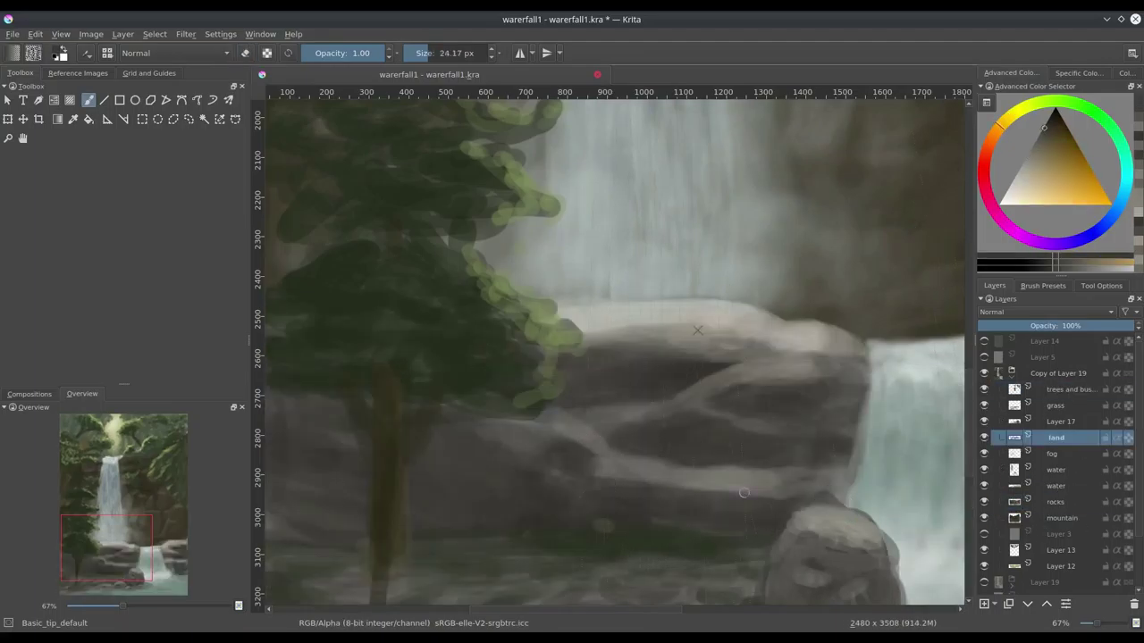
{"action": "key", "text": "Page_Up"}
{"action": "key", "text": "e"}
{"action": "left_click", "coordinate": [896, 550], "text": "ctrl"}
{"action": "key", "text": "e"}
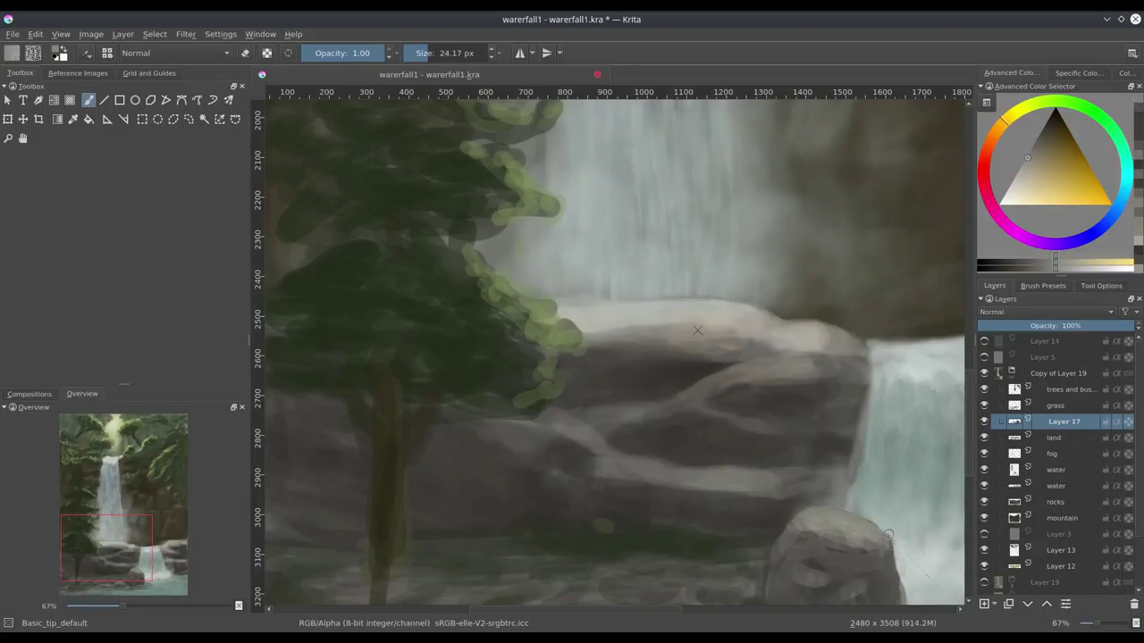
Sample lighter, orange-tinted and yellowish rock colours with the brush at about 34 px
{"action": "scroll", "coordinate": [856, 507], "scroll_direction": "down", "scroll_amount": 4}
{"action": "left_click", "coordinate": [761, 427], "text": "ctrl"}
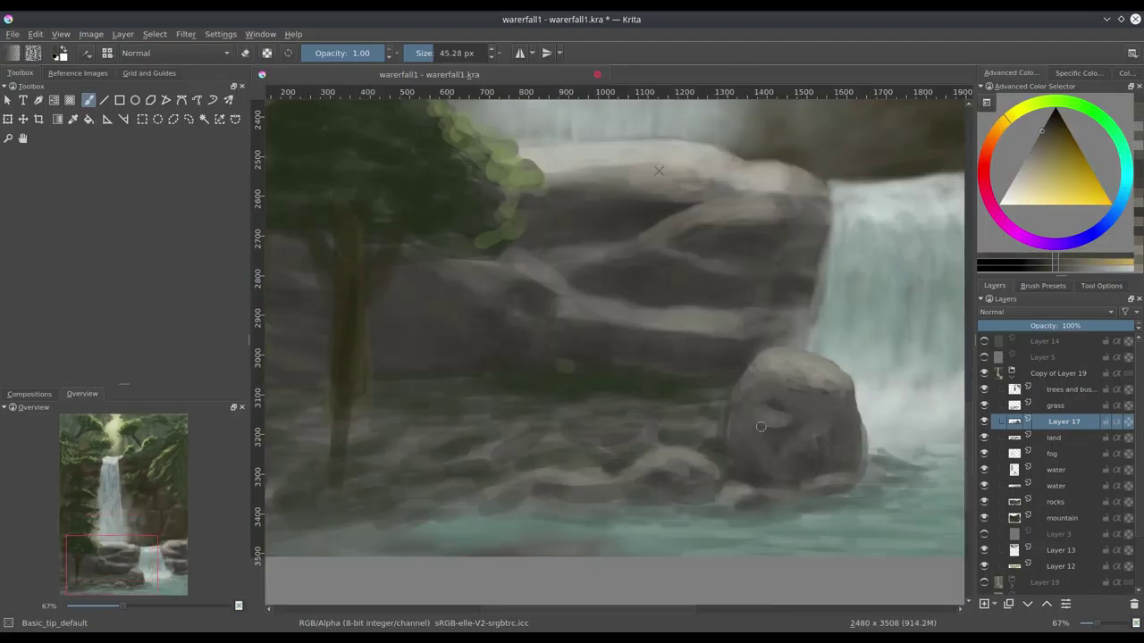
{"action": "left_click", "coordinate": [859, 449], "text": "ctrl"}
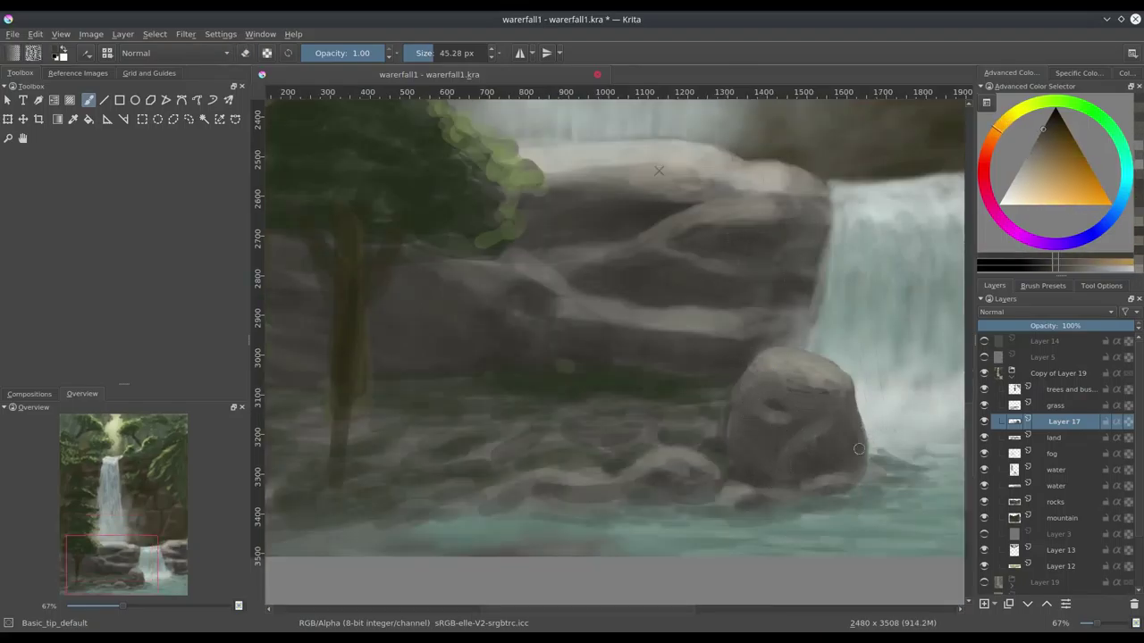
{"action": "left_click", "coordinate": [896, 477], "text": "ctrl"}
{"action": "left_click_drag", "start_coordinate": [895, 477], "coordinate": [505, 510]}
{"action": "left_click", "coordinate": [635, 505], "text": "ctrl"}
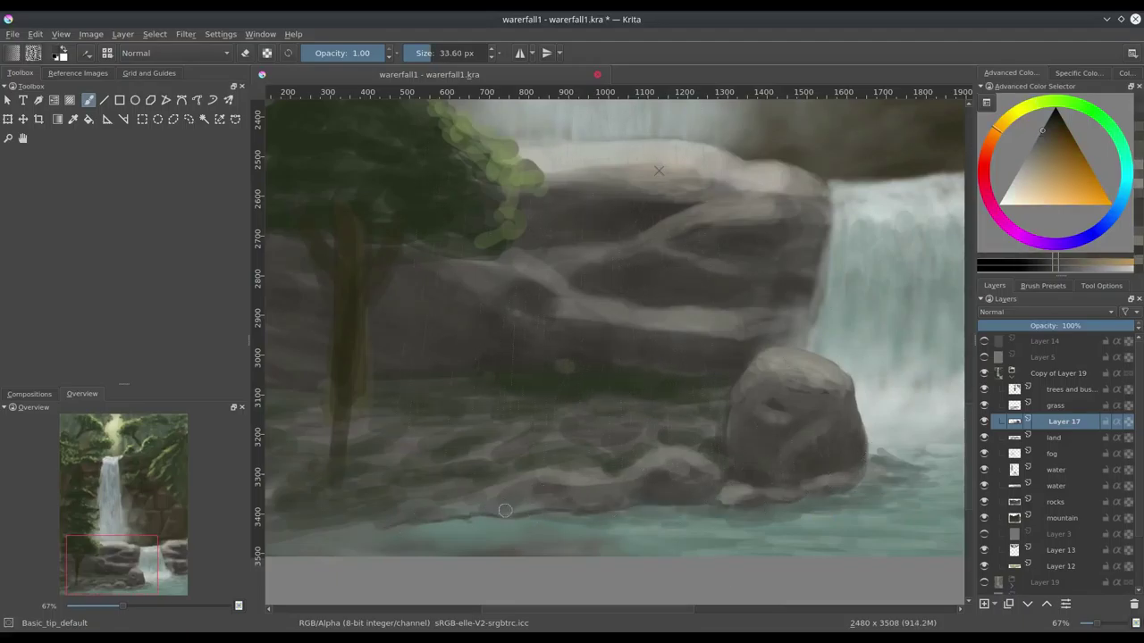
{"action": "left_click", "coordinate": [569, 495], "text": "ctrl"}
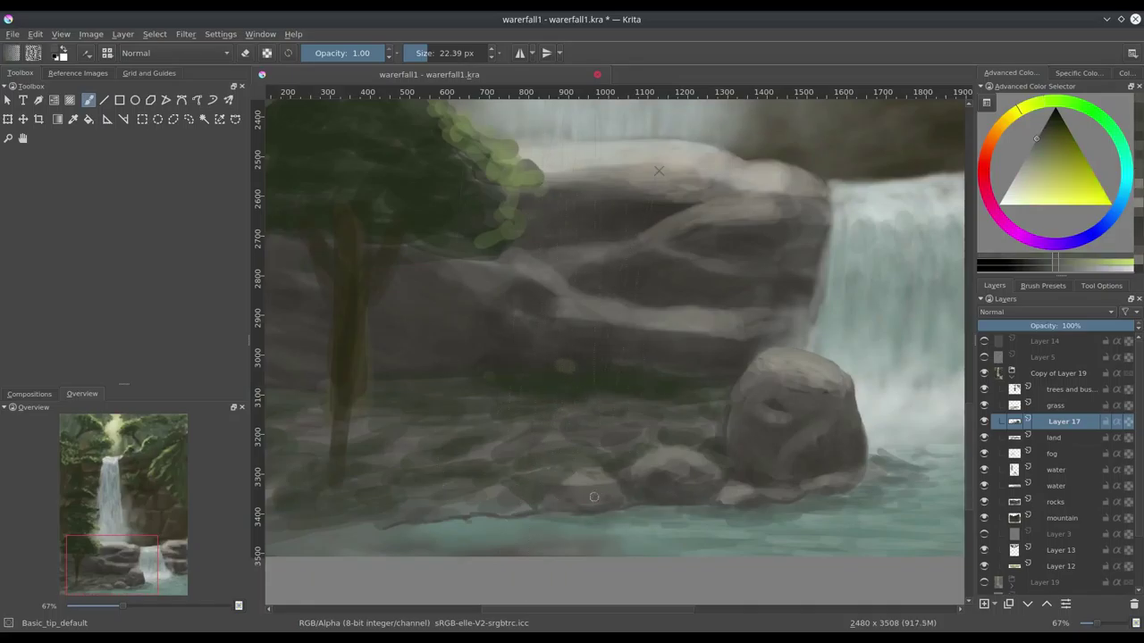
{"action": "left_click", "coordinate": [480, 516], "text": "ctrl"}
{"action": "left_click", "coordinate": [661, 493], "text": "ctrl"}
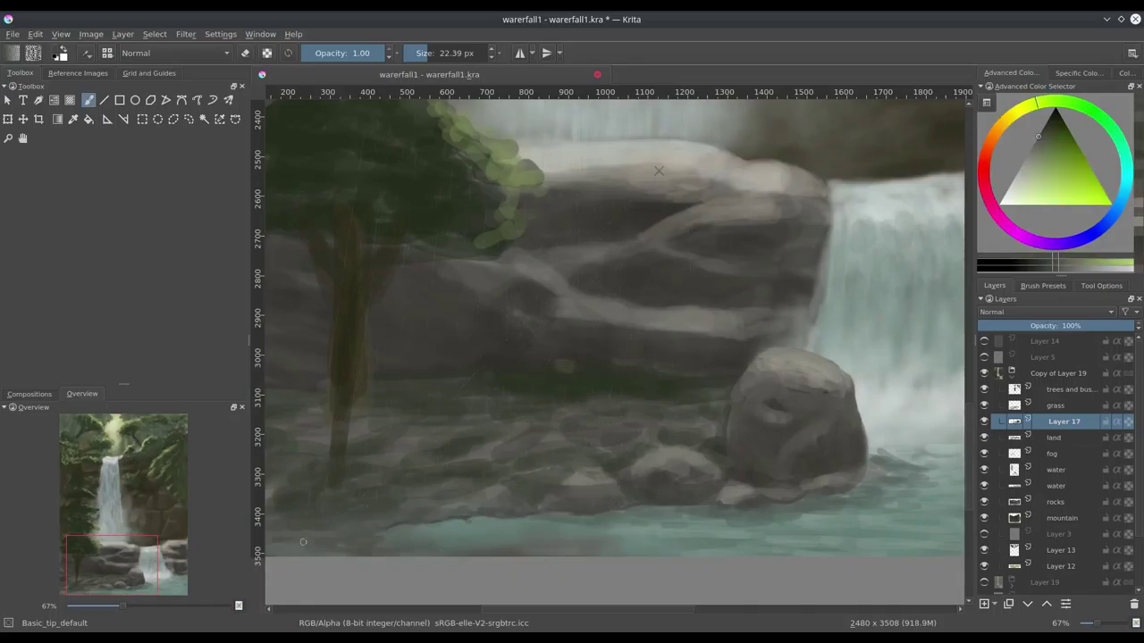
{"action": "left_click_drag", "start_coordinate": [798, 214], "coordinate": [843, 241]}
{"action": "left_click", "coordinate": [842, 241], "text": "ctrl"}
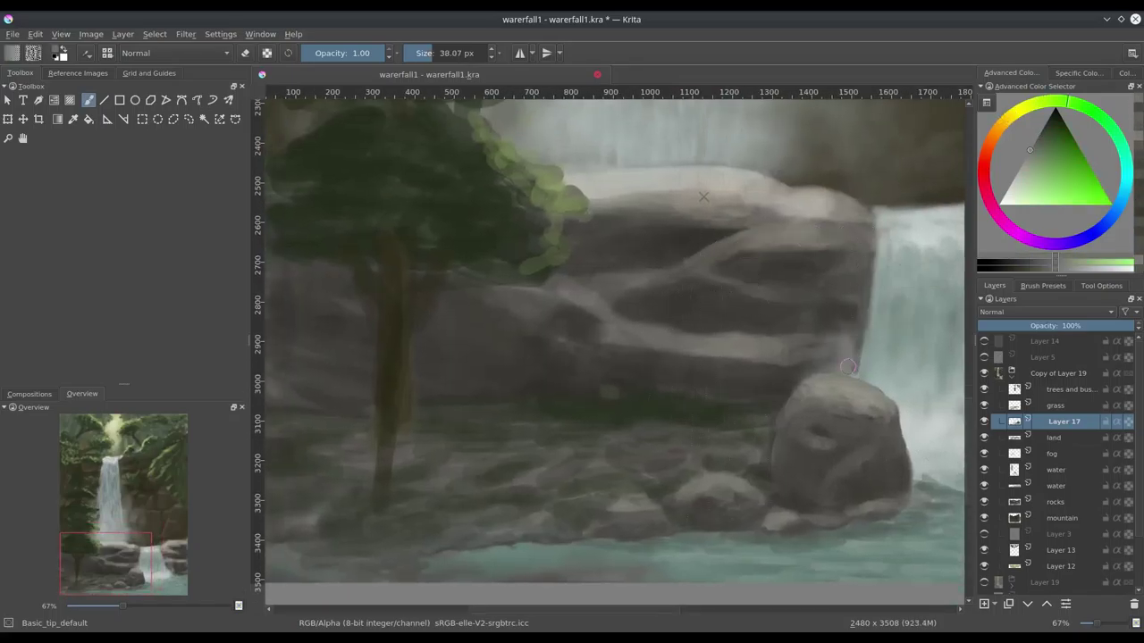
Start a polygon selection, cancel it, and return to the brush on the rocks layer
{"action": "key", "text": "ctrl+r"}
{"action": "left_click", "coordinate": [610, 168]}
{"action": "left_click", "coordinate": [588, 346]}
{"action": "key", "text": "Escape"}
{"action": "key", "text": "Page_Down"}
{"action": "key", "text": "Page_Down"}
{"action": "key", "text": "Page_Down"}
{"action": "key", "text": "Page_Down"}
{"action": "key", "text": "Page_Down"}
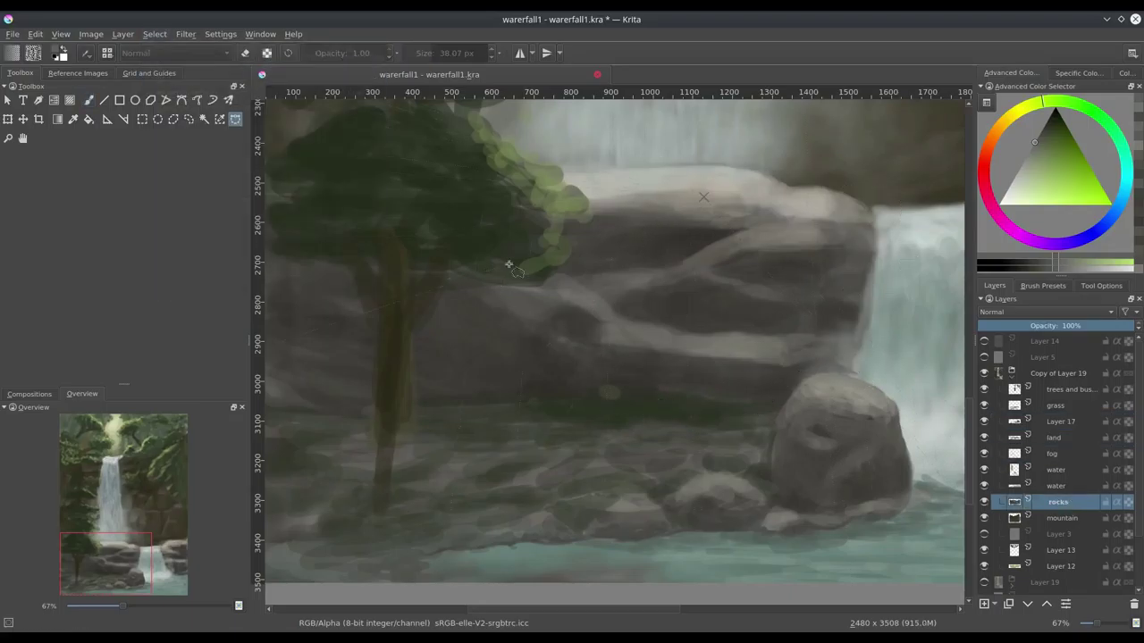
{"action": "key", "text": "b"}
Paint light grey strokes along the rock top, then hide the trees and bushes layer
{"action": "left_click", "coordinate": [831, 259], "text": "ctrl"}
{"action": "left_click", "coordinate": [702, 263], "text": "ctrl"}
{"action": "key", "text": "bracketleft"}
{"action": "left_click_drag", "start_coordinate": [840, 233], "coordinate": [800, 237]}
{"action": "left_click", "coordinate": [801, 238], "text": "ctrl"}
{"action": "left_click", "coordinate": [826, 363], "text": "ctrl"}
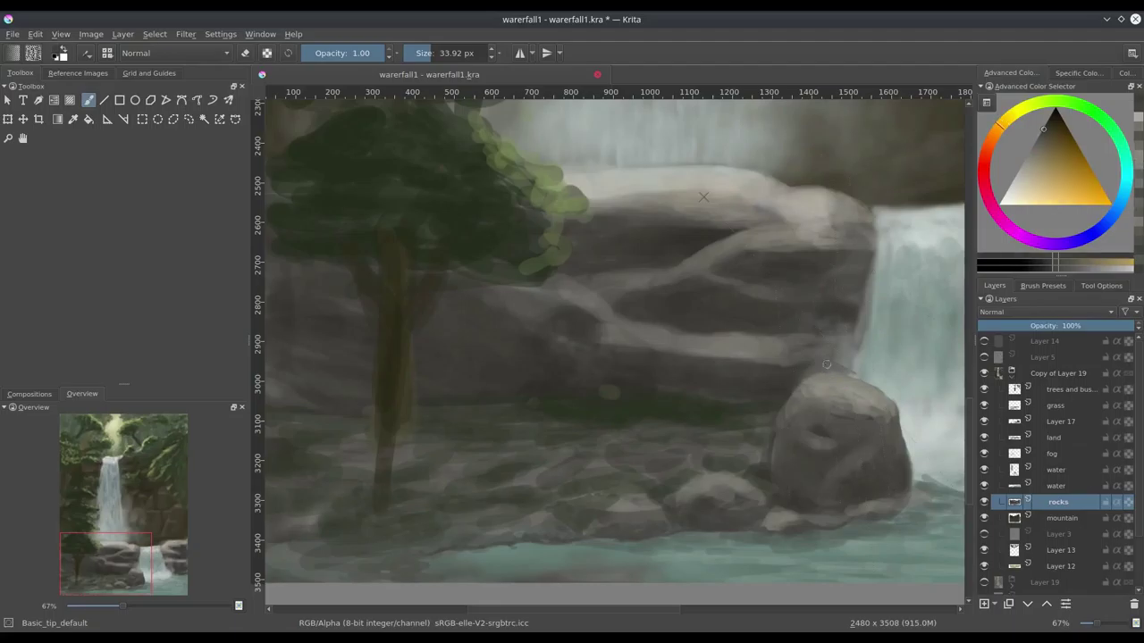
{"action": "left_click", "coordinate": [983, 389]}
{"action": "left_click", "coordinate": [530, 217], "text": "ctrl"}
Sample greys along the rock's top edge and hide the upper water layer
{"action": "left_click", "coordinate": [853, 254], "text": "ctrl"}
{"action": "left_click", "coordinate": [860, 253], "text": "ctrl"}
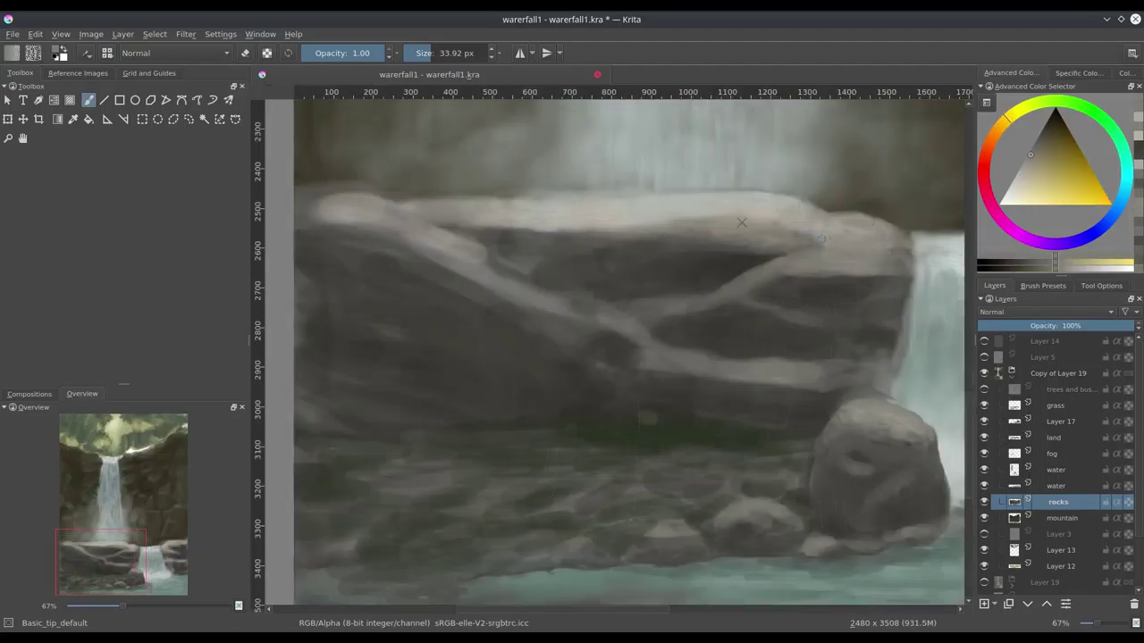
{"action": "left_click", "coordinate": [820, 237], "text": "ctrl"}
{"action": "left_click", "coordinate": [810, 215], "text": "ctrl"}
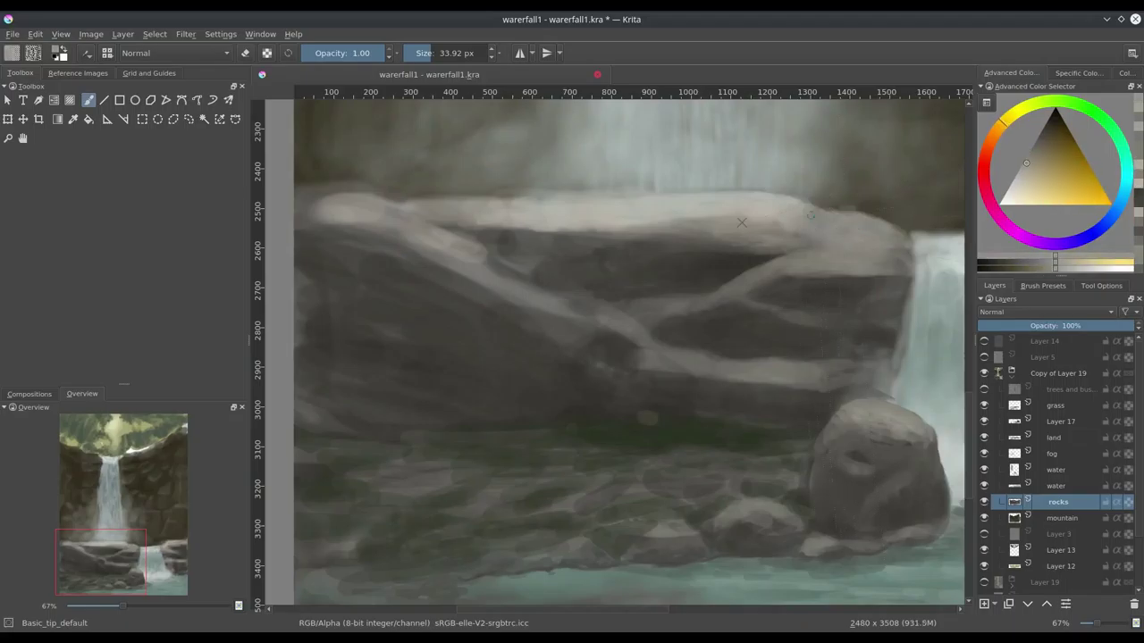
{"action": "scroll", "coordinate": [810, 214], "scroll_direction": "down", "scroll_amount": 2}
{"action": "left_click", "coordinate": [865, 271], "text": "ctrl"}
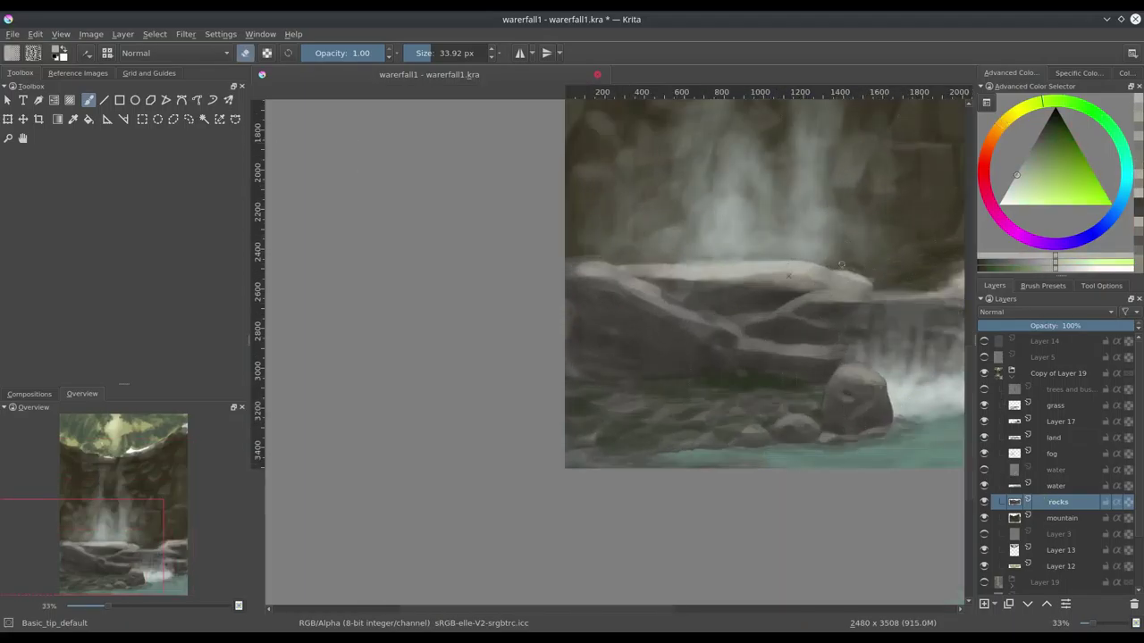
{"action": "left_click", "coordinate": [604, 257], "text": "ctrl"}
{"action": "scroll", "coordinate": [714, 280], "scroll_direction": "up", "scroll_amount": 2}
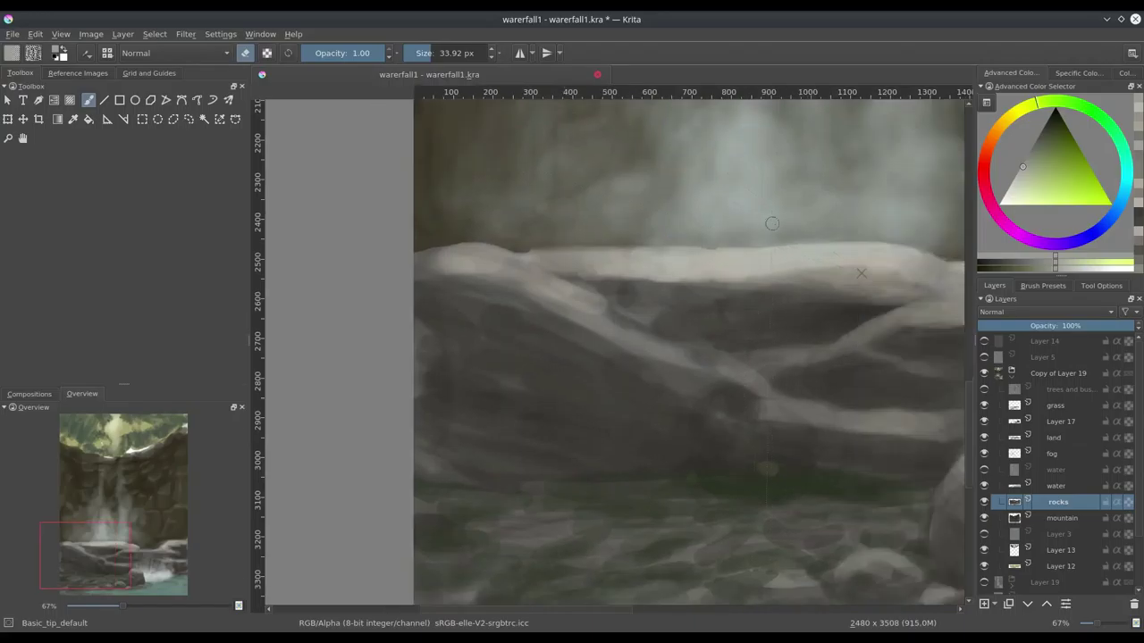
{"action": "left_click_drag", "start_coordinate": [794, 243], "coordinate": [923, 256]}
Paint muted orange strokes on the left ledge and shrink the brush to about 30 px
{"action": "left_click", "coordinate": [735, 360], "text": "ctrl"}
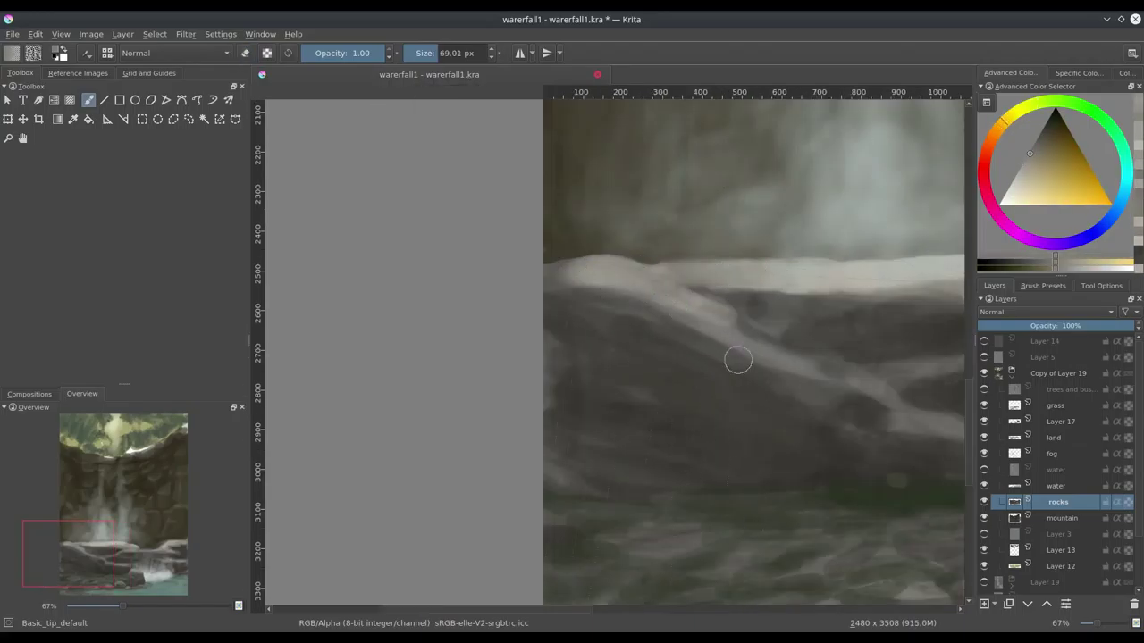
{"action": "left_click_drag", "start_coordinate": [760, 349], "coordinate": [787, 327]}
{"action": "left_click", "coordinate": [864, 361], "text": "ctrl"}
{"action": "key", "text": "bracketleft"}
{"action": "key", "text": "bracketleft"}
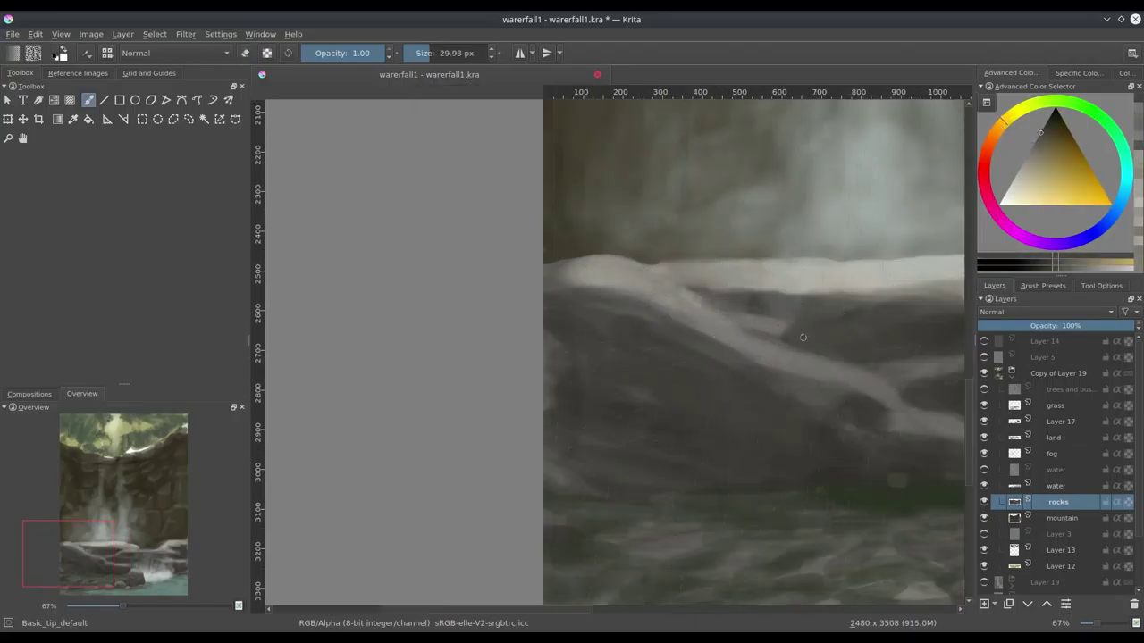
{"action": "scroll", "coordinate": [864, 361], "scroll_direction": "down", "scroll_amount": 1}
{"action": "key", "text": "e"}
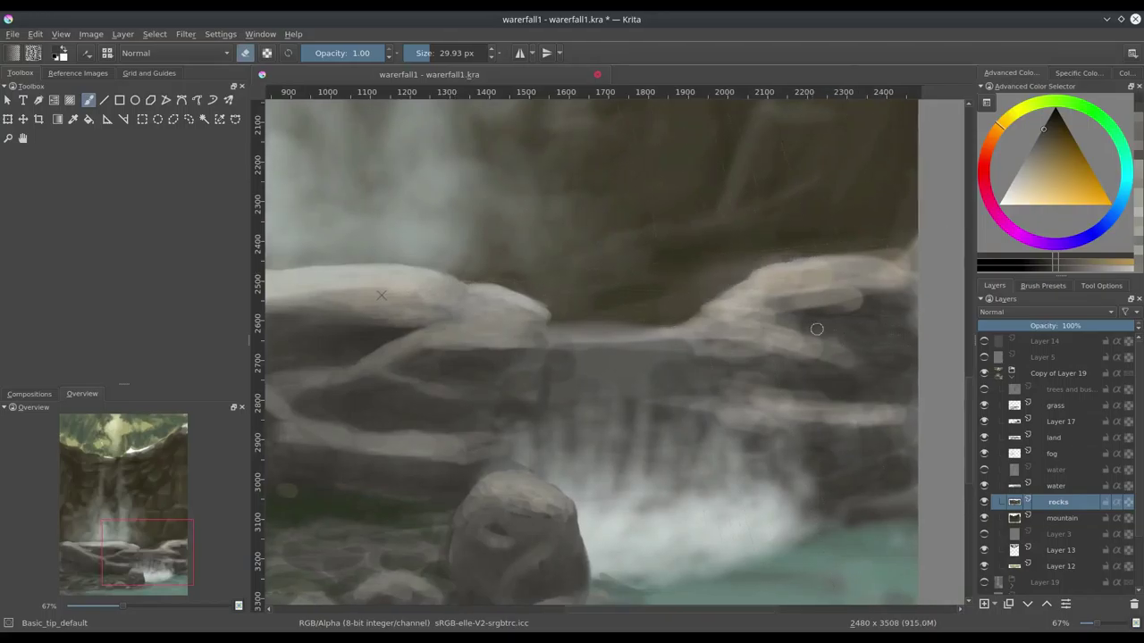
{"action": "scroll", "coordinate": [747, 298], "scroll_direction": "down", "scroll_amount": 1}
{"action": "scroll", "coordinate": [747, 298], "scroll_direction": "up", "scroll_amount": 1}
{"action": "key", "text": "e"}
Paint lighter grey and yellowish strokes along the right rock edge
{"action": "left_click", "coordinate": [756, 360], "text": "ctrl"}
{"action": "left_click", "coordinate": [788, 374], "text": "ctrl"}
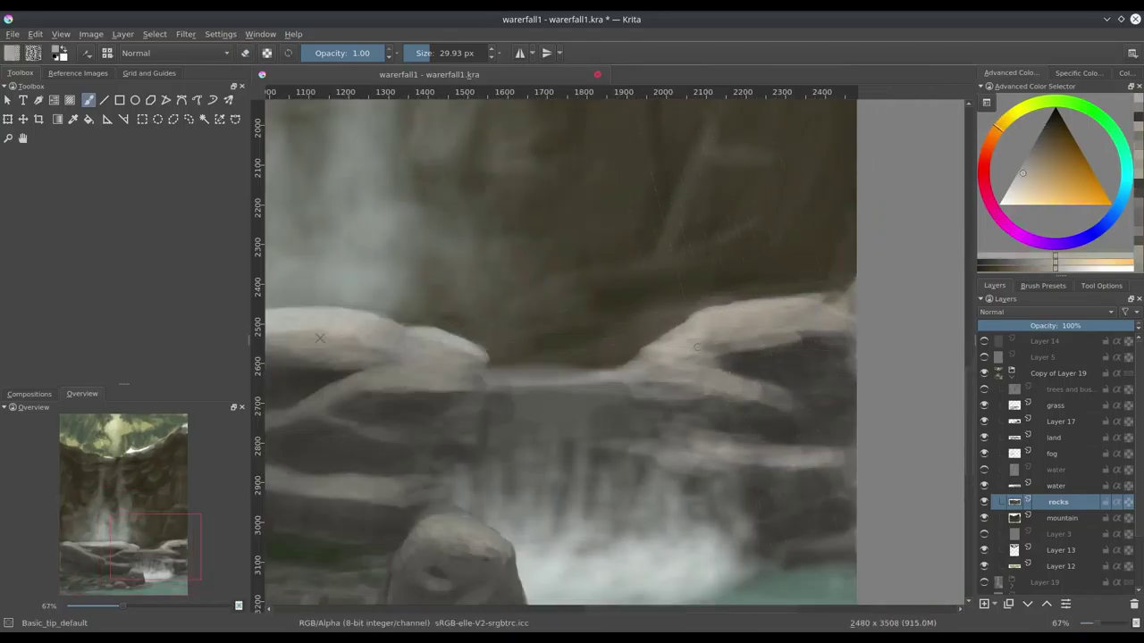
{"action": "left_click_drag", "start_coordinate": [669, 353], "coordinate": [630, 373]}
{"action": "mouse_move", "coordinate": [809, 338]}
{"action": "left_mouse_down"}
{"action": "mouse_move", "coordinate": [714, 363]}
{"action": "mouse_move", "coordinate": [813, 375]}
{"action": "mouse_move", "coordinate": [690, 362]}
{"action": "mouse_move", "coordinate": [765, 350]}
{"action": "left_mouse_up"}
{"action": "left_click", "coordinate": [688, 370], "text": "ctrl"}
{"action": "left_click", "coordinate": [813, 375], "text": "ctrl"}
{"action": "left_click", "coordinate": [649, 355], "text": "ctrl"}
{"action": "left_click", "coordinate": [787, 376], "text": "ctrl"}
{"action": "left_click_drag", "start_coordinate": [670, 368], "coordinate": [840, 357]}
Highlight the right-hand rocks with light strokes and show the water layer again
{"action": "left_click", "coordinate": [767, 396], "text": "ctrl"}
{"action": "left_click", "coordinate": [817, 433], "text": "ctrl"}
{"action": "mouse_move", "coordinate": [817, 438]}
{"action": "left_mouse_down"}
{"action": "mouse_move", "coordinate": [777, 393]}
{"action": "mouse_move", "coordinate": [710, 431]}
{"action": "left_mouse_up"}
{"action": "left_click", "coordinate": [737, 429], "text": "ctrl"}
{"action": "key", "text": "minus"}
{"action": "key", "text": "minus"}
{"action": "key", "text": "minus"}
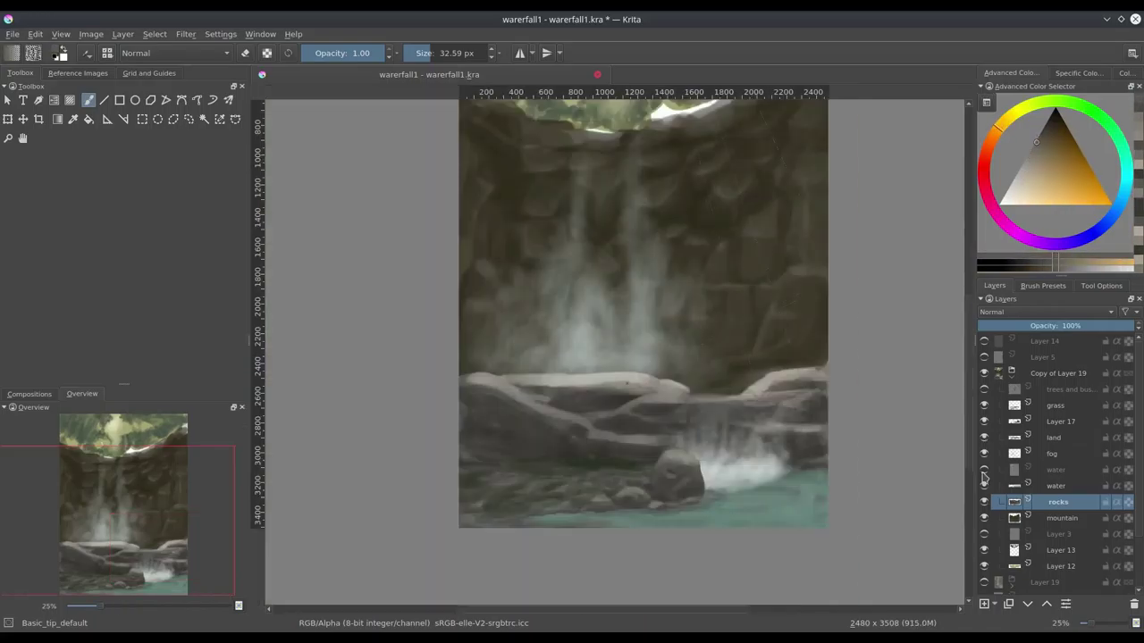
{"action": "left_click", "coordinate": [983, 470]}
{"action": "key", "text": "plus"}
{"action": "key", "text": "plus"}
{"action": "key", "text": "plus"}
Outline the waterfall's rock edges with dark strokes using a brush of about 20 px
{"action": "left_click", "coordinate": [697, 321], "text": "ctrl"}
{"action": "left_click_drag", "start_coordinate": [694, 308], "coordinate": [706, 357]}
{"action": "left_click_drag", "start_coordinate": [536, 317], "coordinate": [528, 353]}
{"action": "mouse_move", "coordinate": [697, 308]}
{"action": "left_mouse_down"}
{"action": "mouse_move", "coordinate": [722, 330]}
{"action": "mouse_move", "coordinate": [711, 335]}
{"action": "left_mouse_up"}
{"action": "key", "text": "bracketleft"}
{"action": "left_click_drag", "start_coordinate": [511, 304], "coordinate": [506, 353]}
{"action": "left_click_drag", "start_coordinate": [706, 306], "coordinate": [706, 336]}
{"action": "left_click", "coordinate": [704, 314], "text": "ctrl"}
{"action": "left_click", "coordinate": [703, 308], "text": "ctrl"}
{"action": "key", "text": "minus"}
{"action": "key", "text": "minus"}
{"action": "key", "text": "minus"}
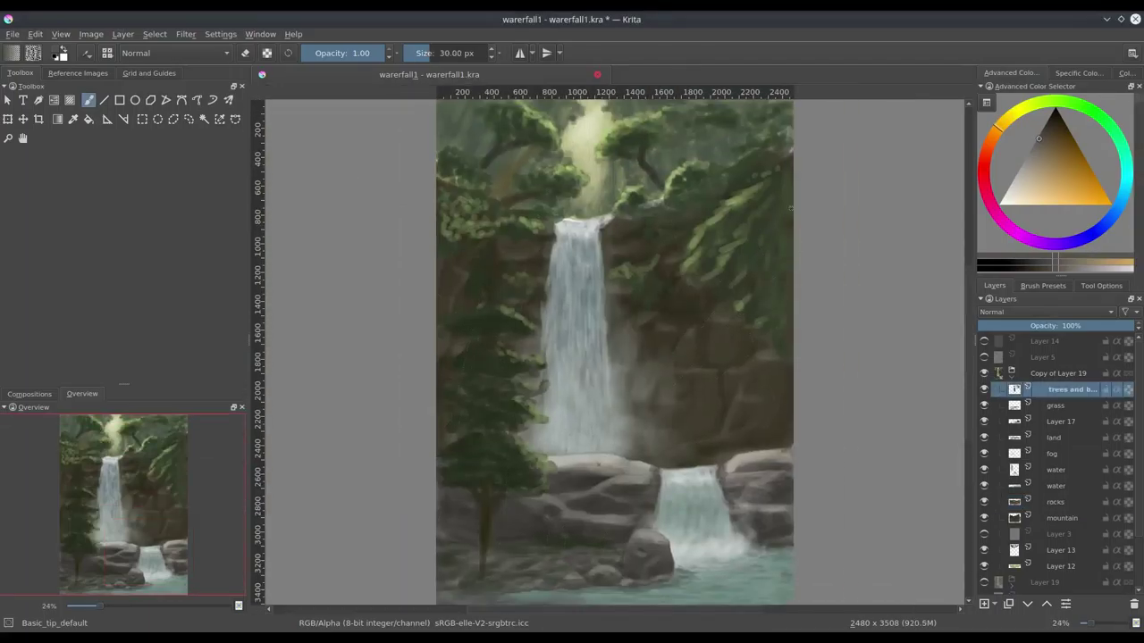
Clear the old pine inside the selection, deselect, and draw a thin dark trunk for a new pine
{"action": "key", "text": "Delete"}
{"action": "left_click", "coordinate": [155, 34]}
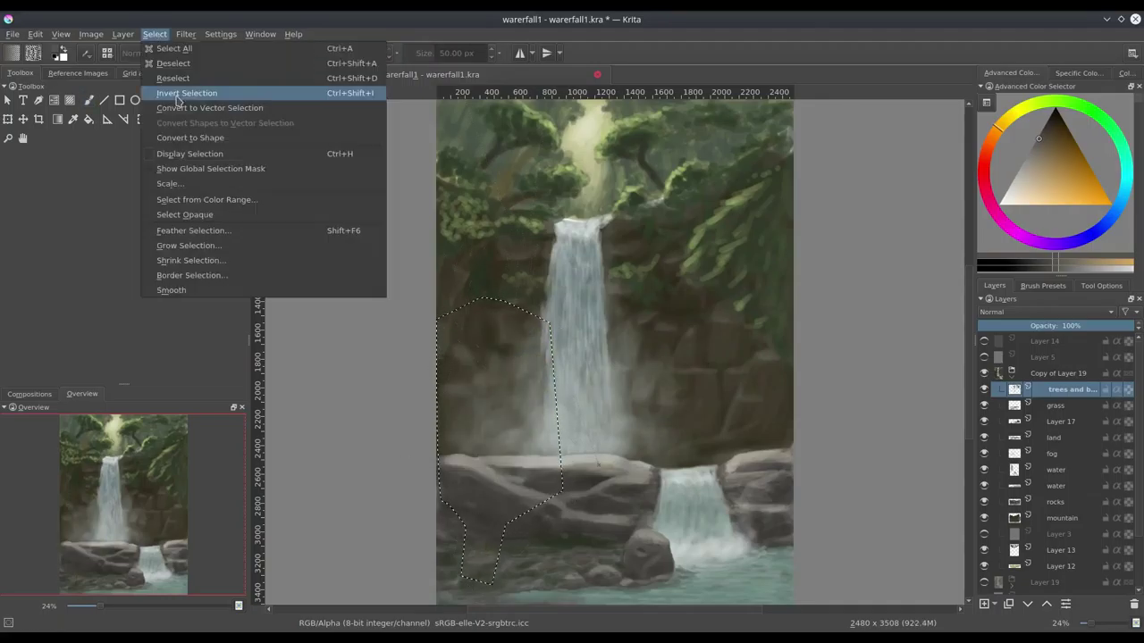
{"action": "left_click", "coordinate": [178, 62]}
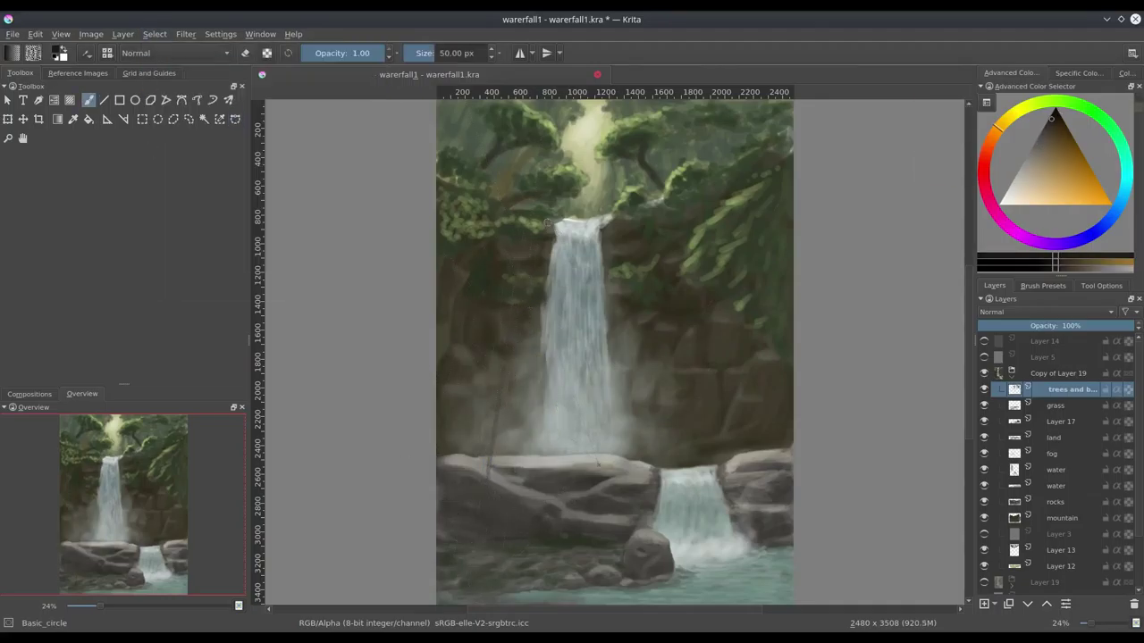
{"action": "left_click_drag", "start_coordinate": [477, 545], "coordinate": [519, 265]}
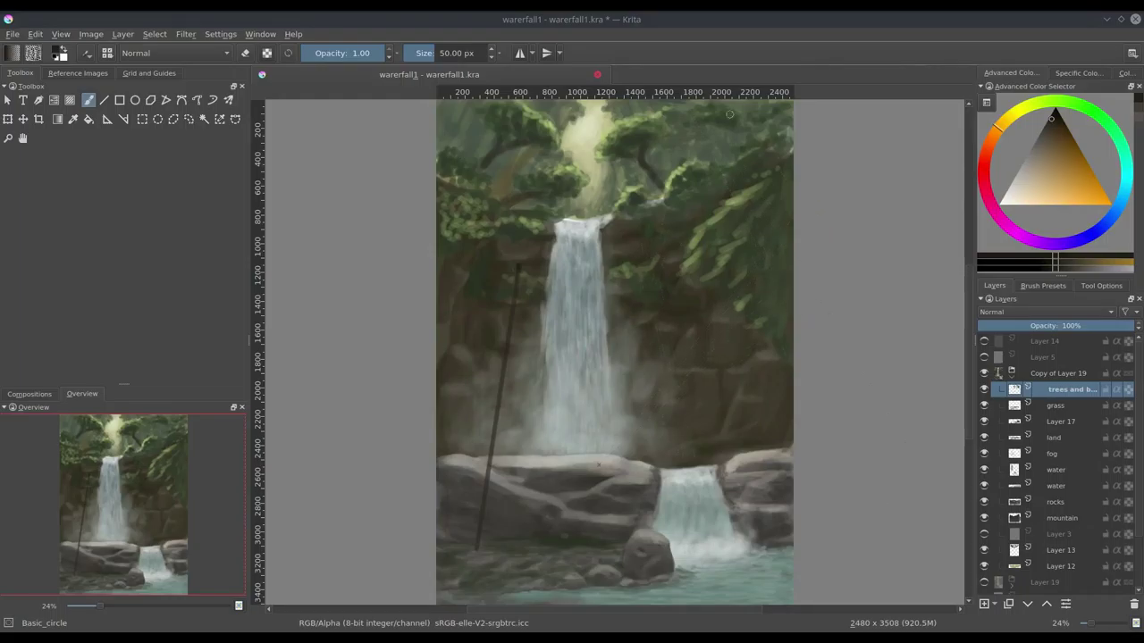
Paint dark green-brown foliage along the lower trunk, then add yellow-green highlights
{"action": "left_click", "coordinate": [631, 142], "text": "ctrl"}
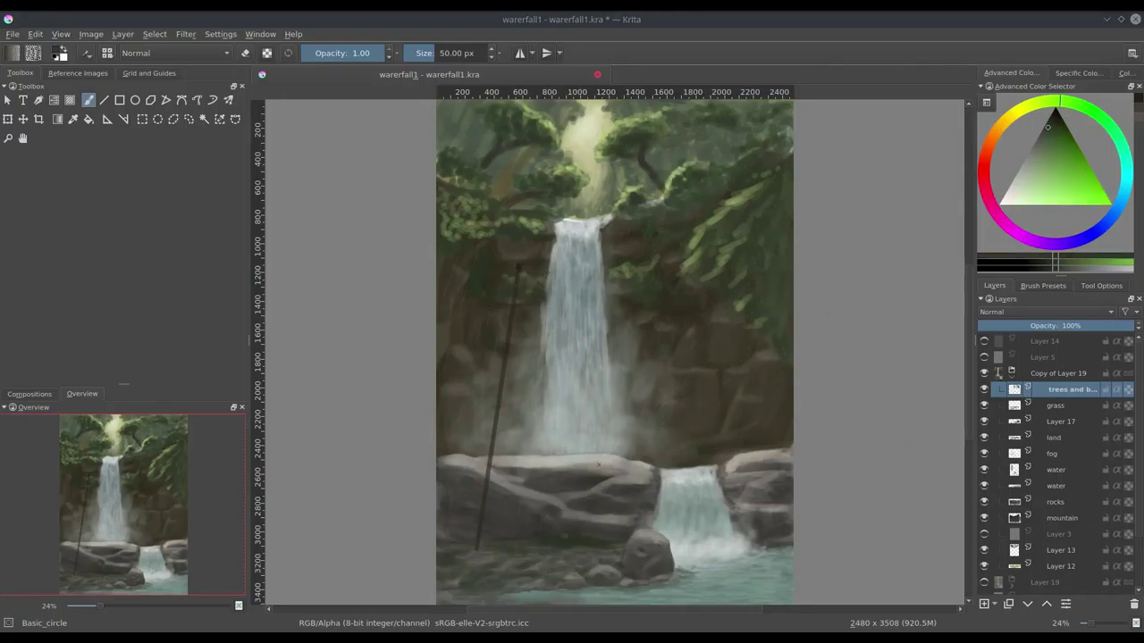
{"action": "left_click", "coordinate": [517, 296], "text": "ctrl"}
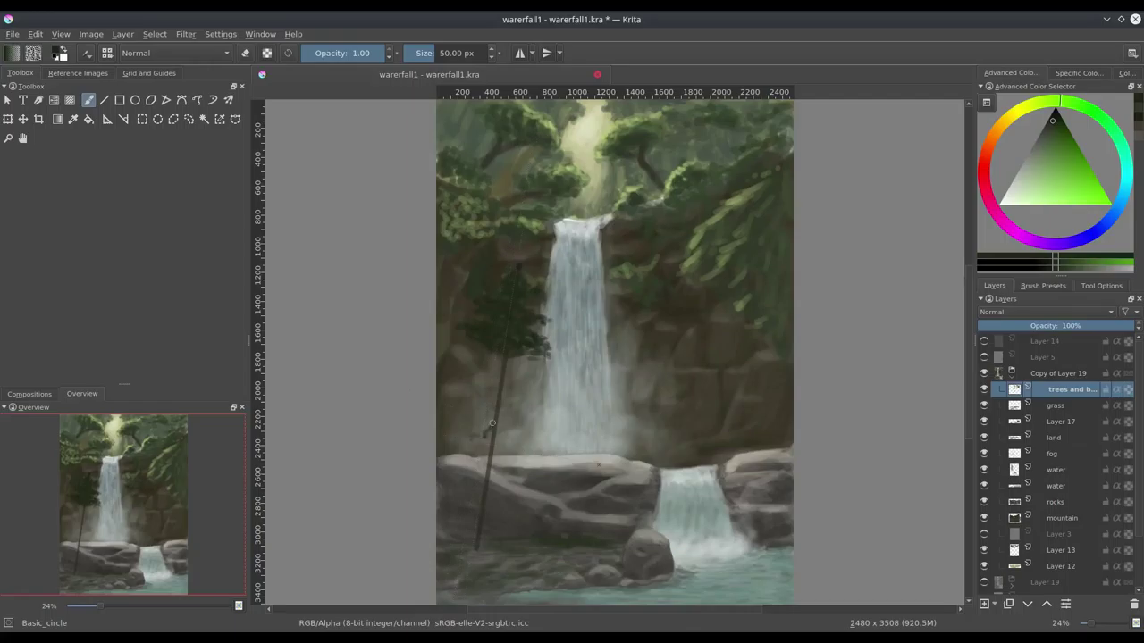
{"action": "left_click_drag", "start_coordinate": [491, 422], "coordinate": [475, 417]}
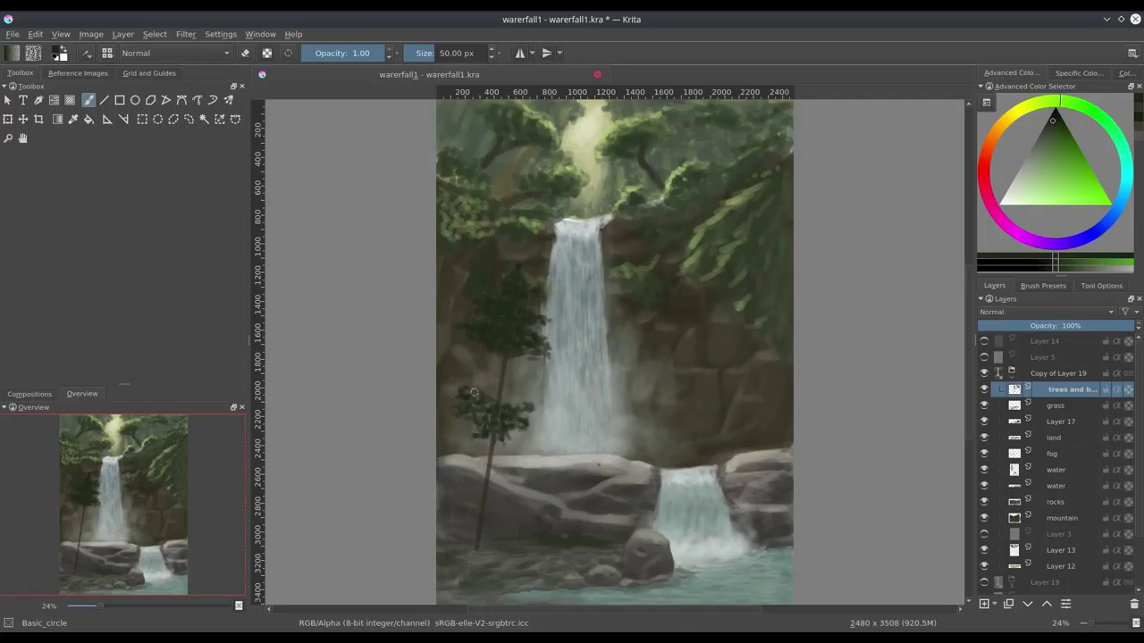
{"action": "left_click_drag", "start_coordinate": [494, 362], "coordinate": [495, 382]}
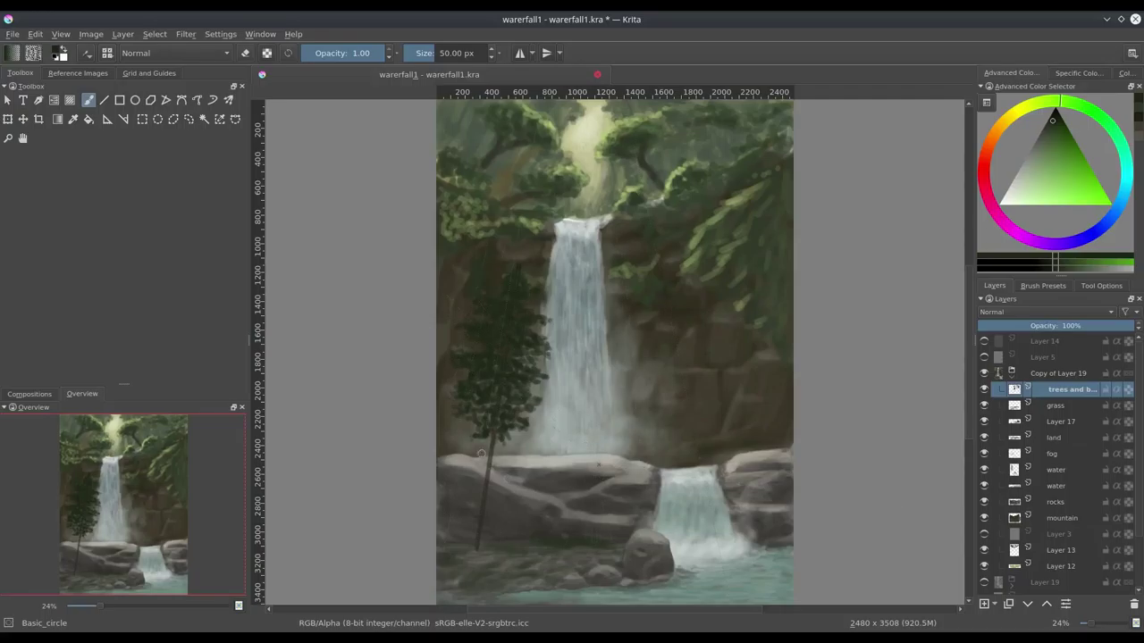
{"action": "left_click_drag", "start_coordinate": [510, 423], "coordinate": [524, 436]}
{"action": "left_click", "coordinate": [692, 177], "text": "ctrl"}
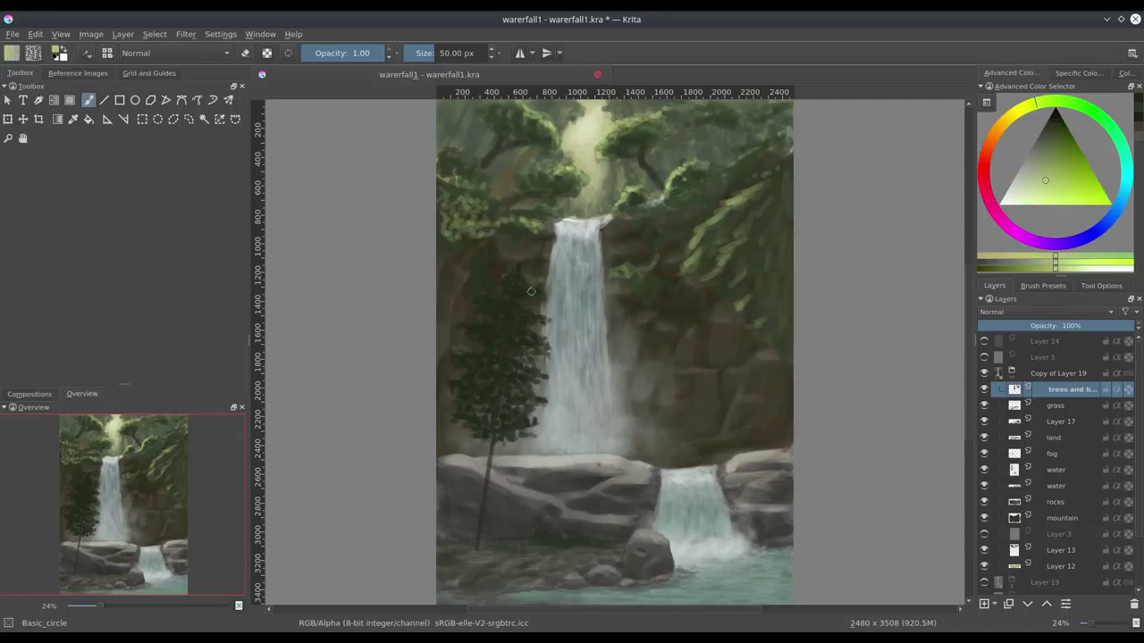
{"action": "left_click_drag", "start_coordinate": [516, 290], "coordinate": [542, 400]}
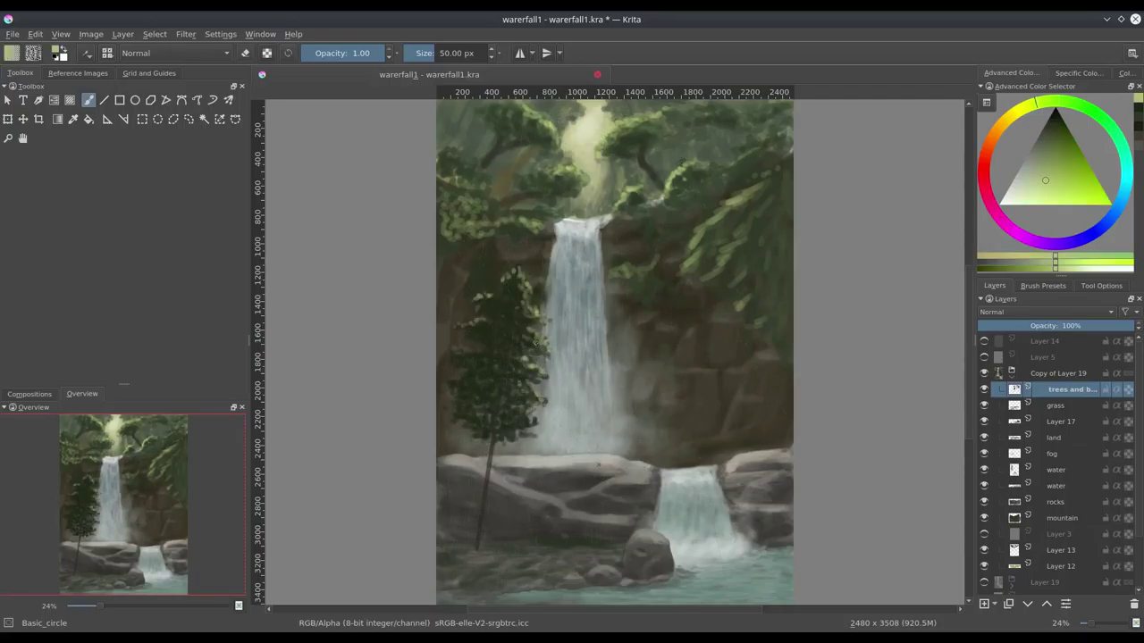
Paint dark green foliage around the tree base and darken the trunk with brown
{"action": "left_click", "coordinate": [696, 265], "text": "ctrl"}
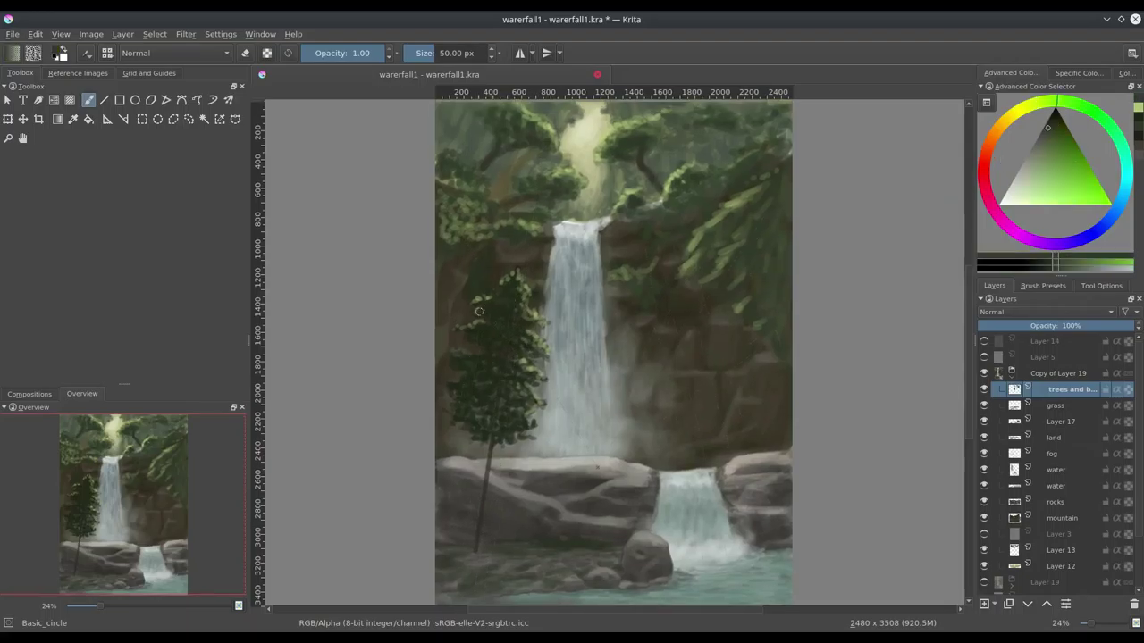
{"action": "key", "text": "e"}
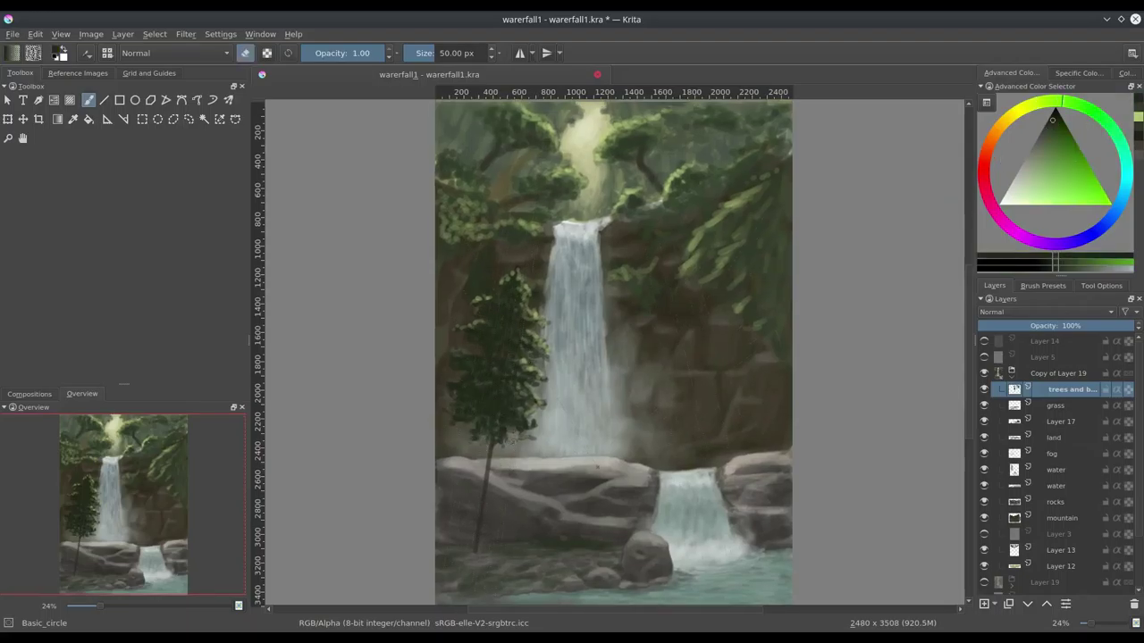
{"action": "key", "text": "e"}
{"action": "mouse_move", "coordinate": [438, 433]}
{"action": "left_mouse_down"}
{"action": "mouse_move", "coordinate": [541, 445]}
{"action": "mouse_move", "coordinate": [492, 452]}
{"action": "mouse_move", "coordinate": [541, 460]}
{"action": "mouse_move", "coordinate": [538, 470]}
{"action": "left_mouse_up"}
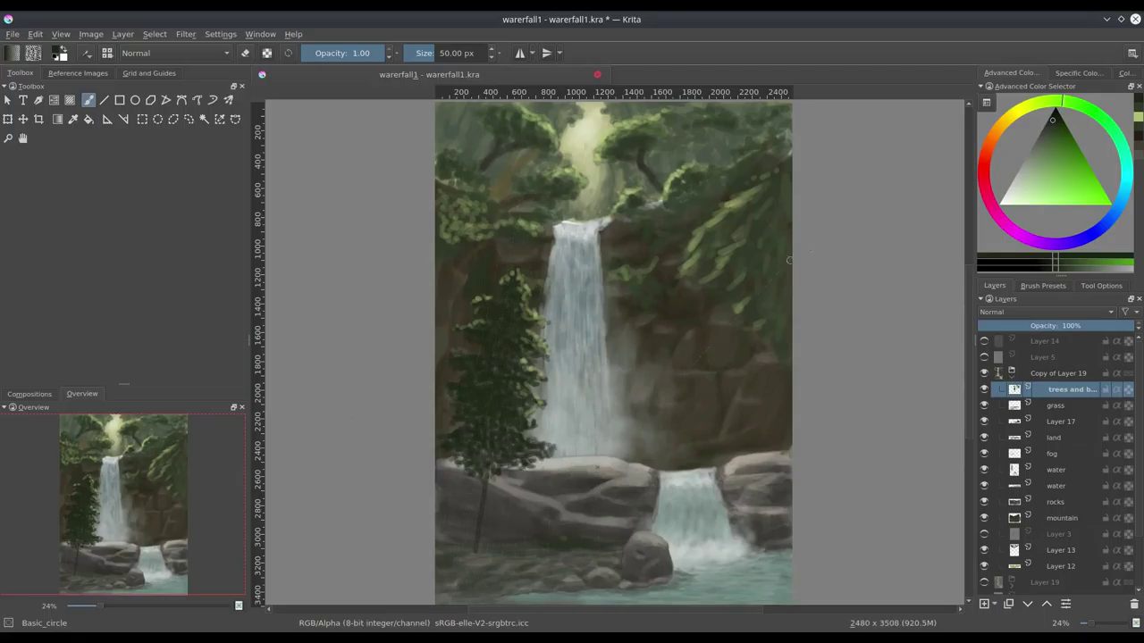
{"action": "left_click", "coordinate": [483, 487], "text": "ctrl"}
{"action": "left_click_drag", "start_coordinate": [476, 547], "coordinate": [487, 480]}
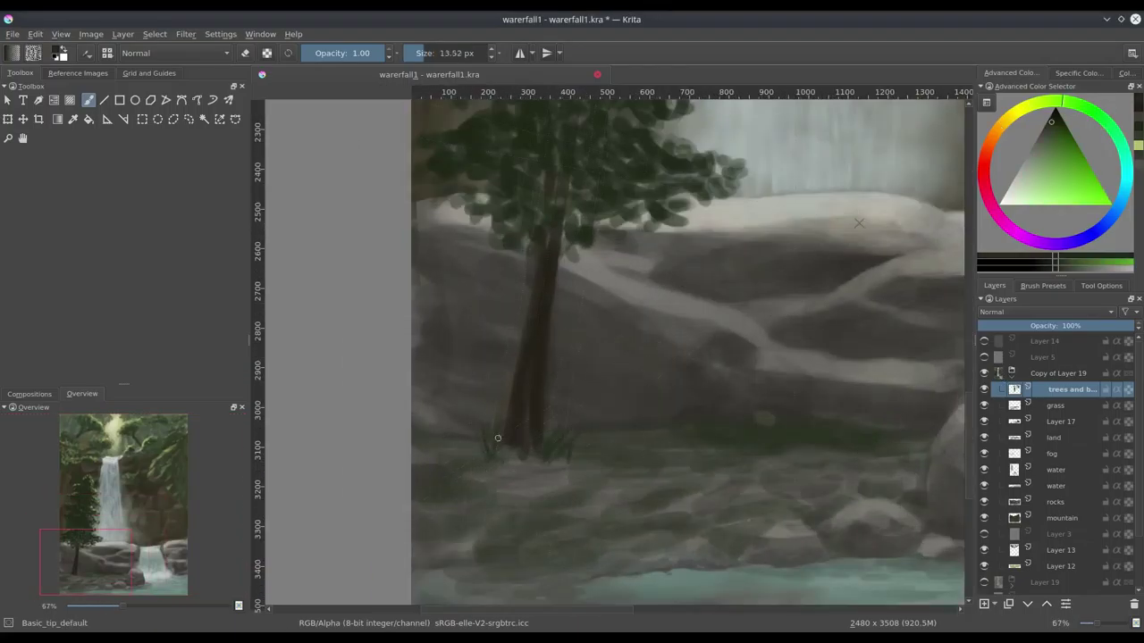
Finish the tree base, then paint dark grass tufts on the grass layer along the lower and right rocks
{"action": "left_click_drag", "start_coordinate": [498, 438], "coordinate": [511, 468]}
{"action": "key", "text": "Page_Down"}
{"action": "left_click_drag", "start_coordinate": [535, 565], "coordinate": [565, 526]}
{"action": "left_click_drag", "start_coordinate": [483, 582], "coordinate": [493, 540]}
{"action": "mouse_move", "coordinate": [611, 543]}
{"action": "left_mouse_down"}
{"action": "mouse_move", "coordinate": [626, 502]}
{"action": "mouse_move", "coordinate": [679, 538]}
{"action": "left_mouse_up"}
{"action": "left_click_drag", "start_coordinate": [750, 499], "coordinate": [730, 522]}
{"action": "left_click_drag", "start_coordinate": [837, 525], "coordinate": [845, 501]}
{"action": "mouse_move", "coordinate": [879, 509]}
{"action": "left_mouse_down"}
{"action": "mouse_move", "coordinate": [910, 475]}
{"action": "mouse_move", "coordinate": [819, 489]}
{"action": "left_mouse_up"}
Erase stray grass strokes, then paint larger grass blades on the rocks and beneath the pine
{"action": "key", "text": "e"}
{"action": "left_click_drag", "start_coordinate": [747, 494], "coordinate": [819, 489]}
{"action": "key", "text": "bracketright"}
{"action": "left_click_drag", "start_coordinate": [625, 536], "coordinate": [702, 491]}
{"action": "left_click_drag", "start_coordinate": [692, 506], "coordinate": [717, 478]}
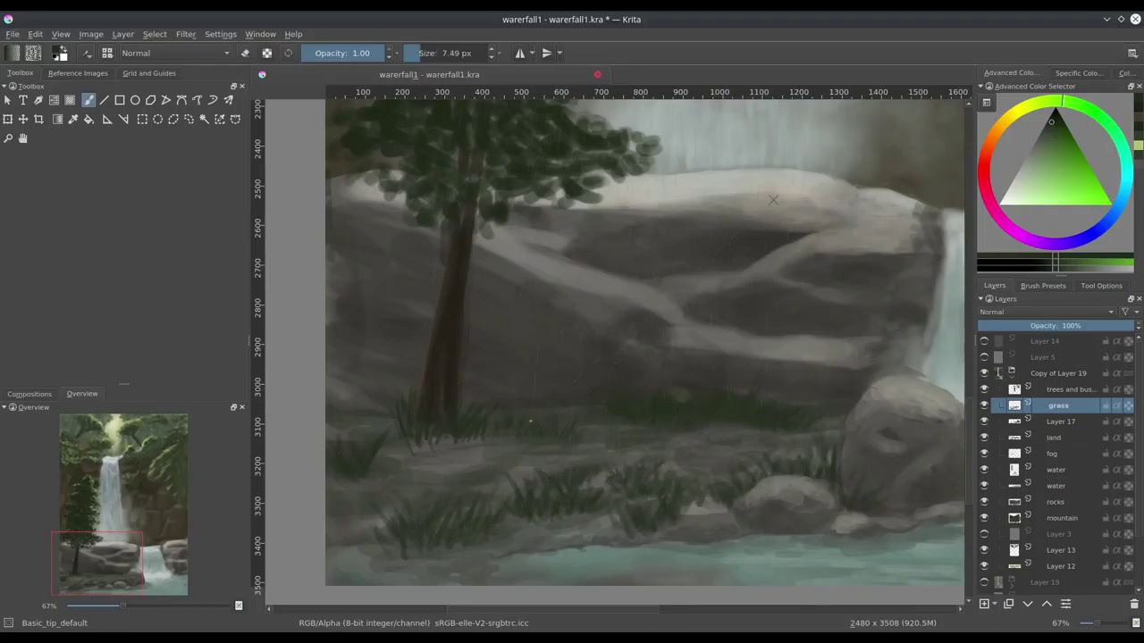
{"action": "left_click_drag", "start_coordinate": [474, 483], "coordinate": [470, 452]}
{"action": "left_click_drag", "start_coordinate": [487, 486], "coordinate": [498, 447]}
{"action": "left_click_drag", "start_coordinate": [465, 475], "coordinate": [457, 466]}
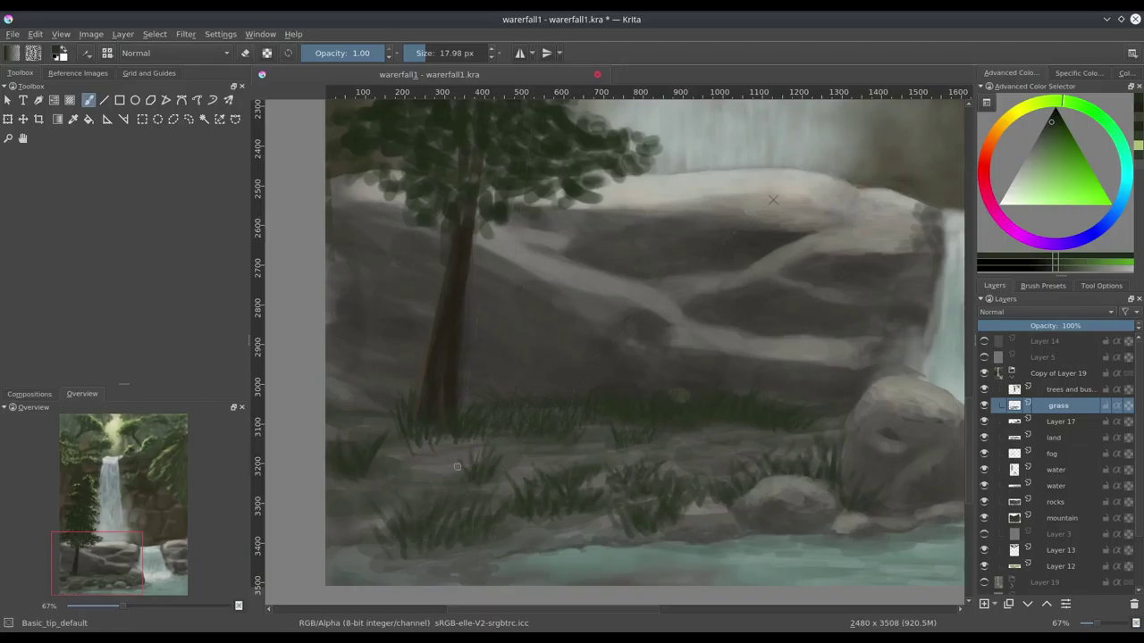
With a bigger brush, add grass farther right on the ledge and in the lower-left foreground
{"action": "key", "text": "bracketright"}
{"action": "key", "text": "bracketright"}
{"action": "mouse_move", "coordinate": [746, 459]}
{"action": "left_mouse_down"}
{"action": "mouse_move", "coordinate": [760, 429]}
{"action": "mouse_move", "coordinate": [779, 432]}
{"action": "left_mouse_up"}
{"action": "left_click_drag", "start_coordinate": [724, 468], "coordinate": [714, 439]}
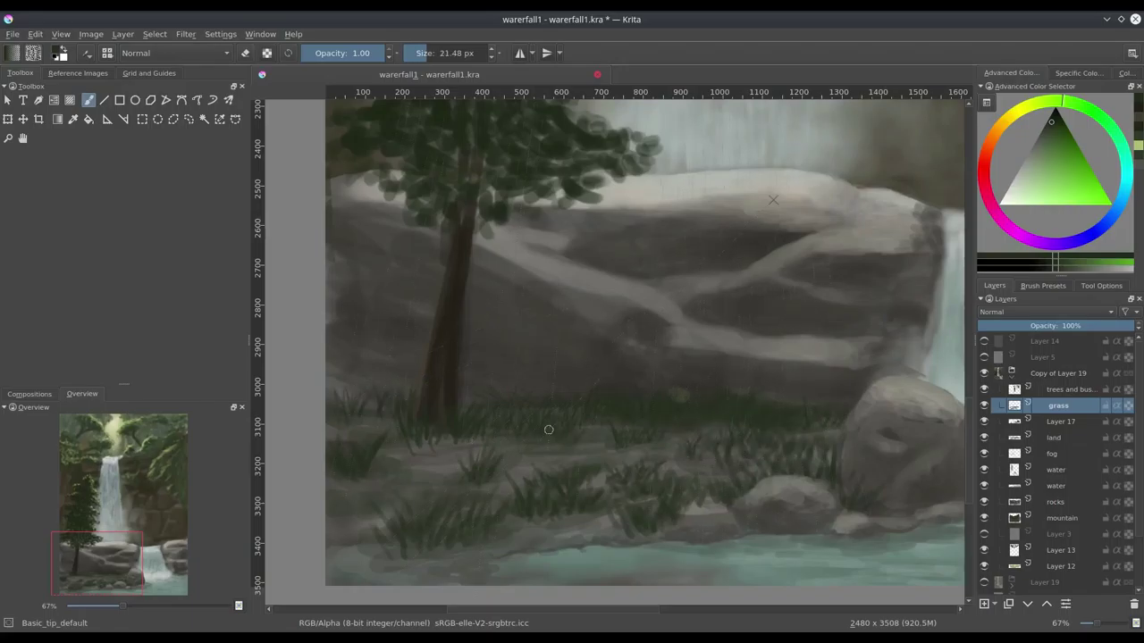
{"action": "key", "text": "minus"}
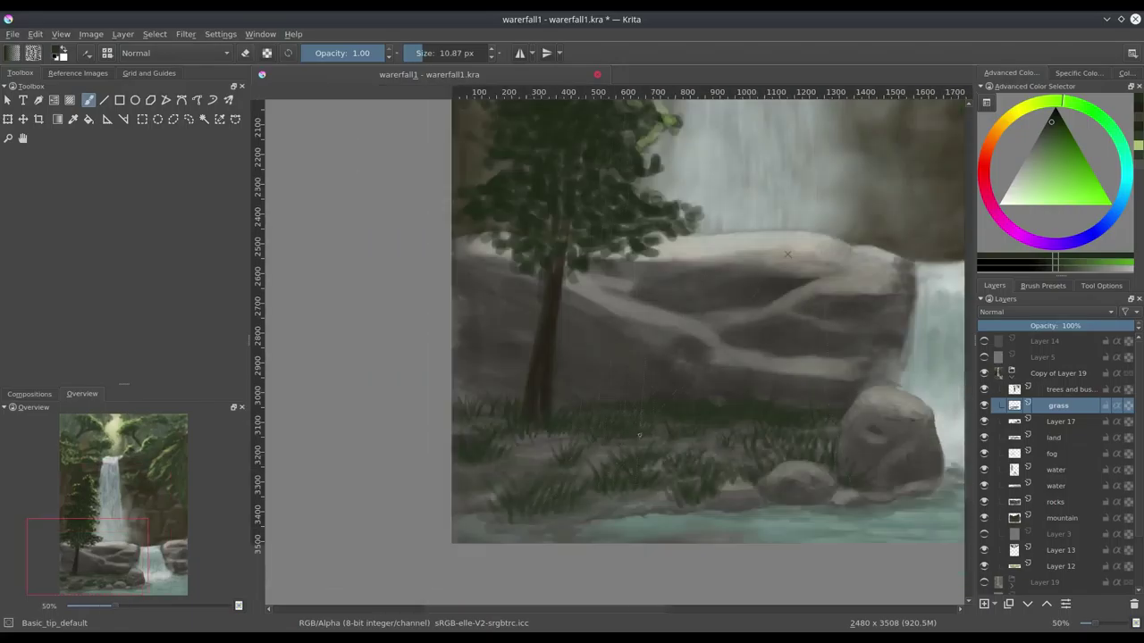
{"action": "left_click", "coordinate": [751, 440], "text": "ctrl"}
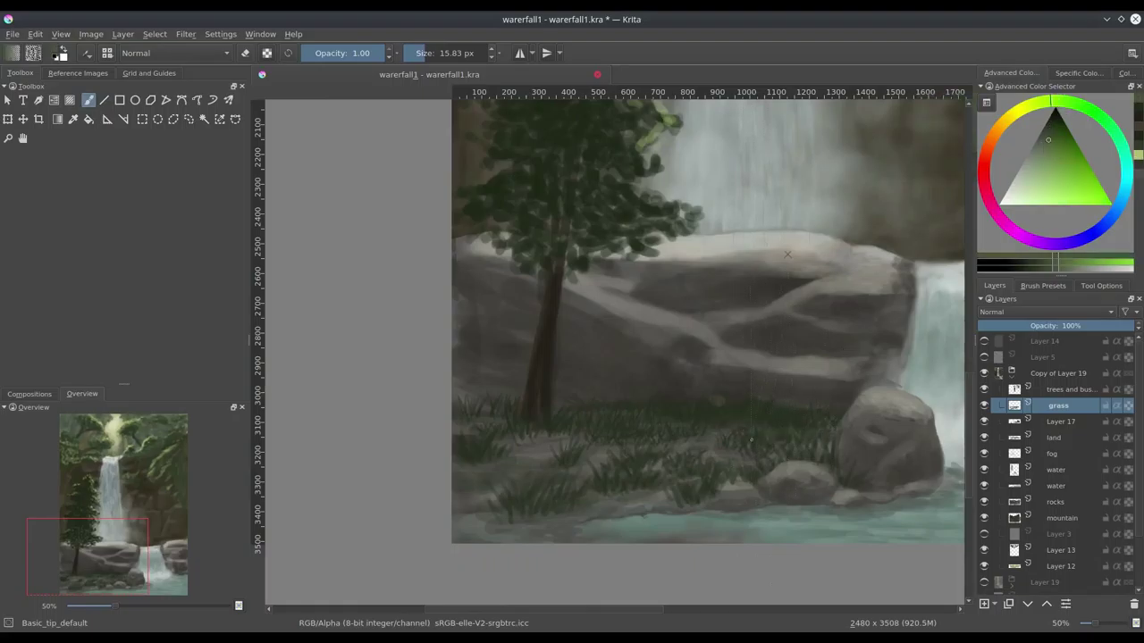
{"action": "left_click", "coordinate": [733, 427], "text": "ctrl"}
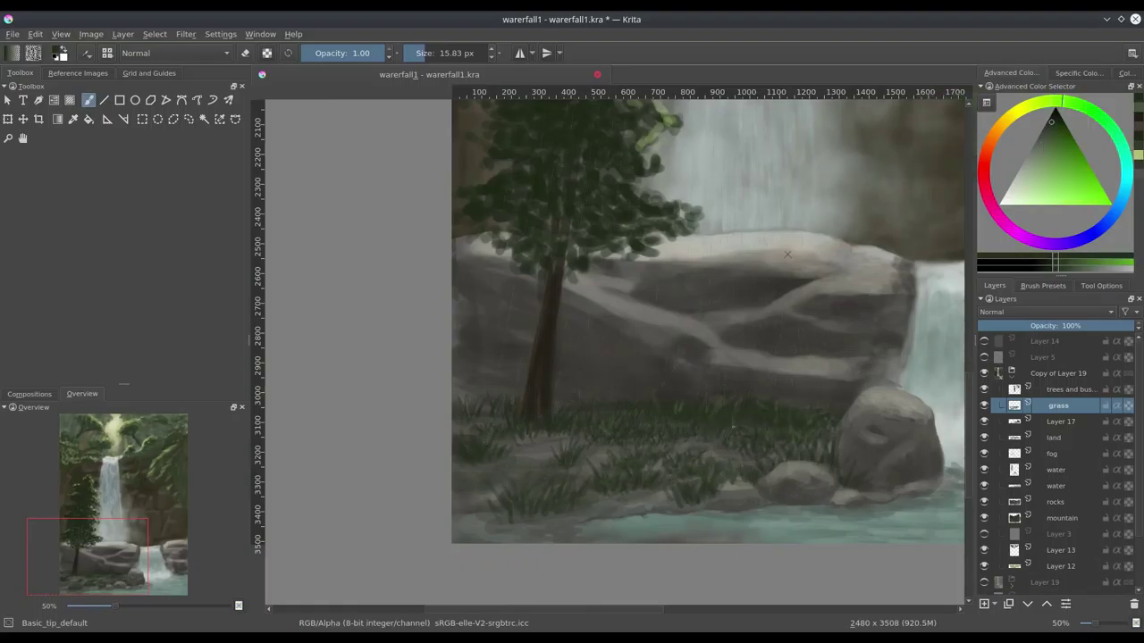
{"action": "left_click_drag", "start_coordinate": [524, 465], "coordinate": [531, 443]}
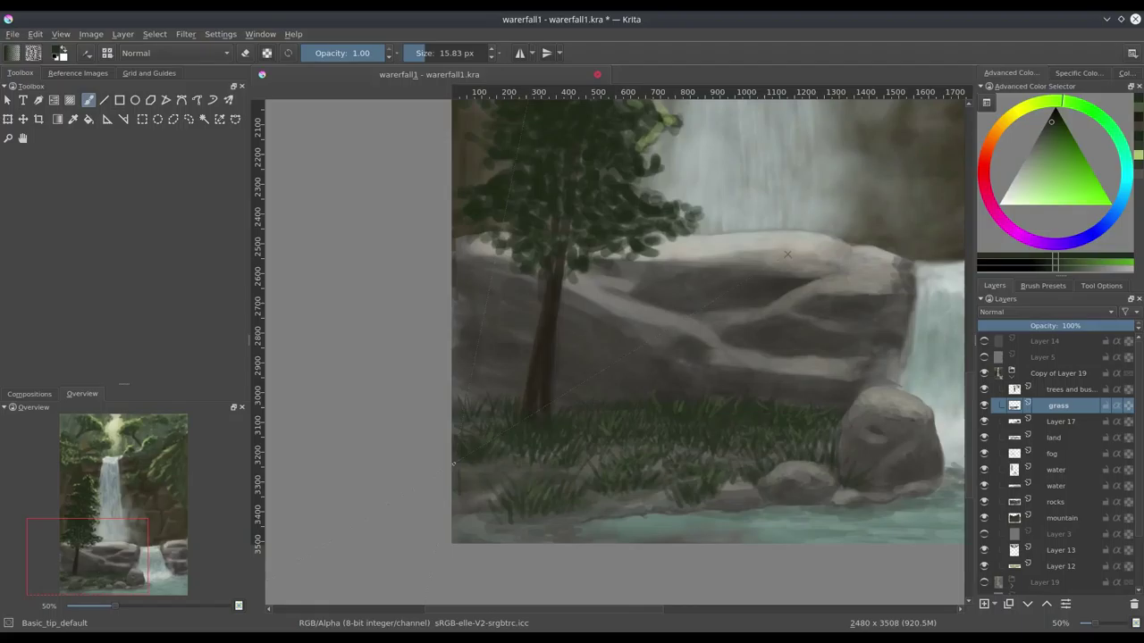
{"action": "left_click_drag", "start_coordinate": [473, 497], "coordinate": [464, 463]}
{"action": "left_click_drag", "start_coordinate": [554, 447], "coordinate": [539, 487]}
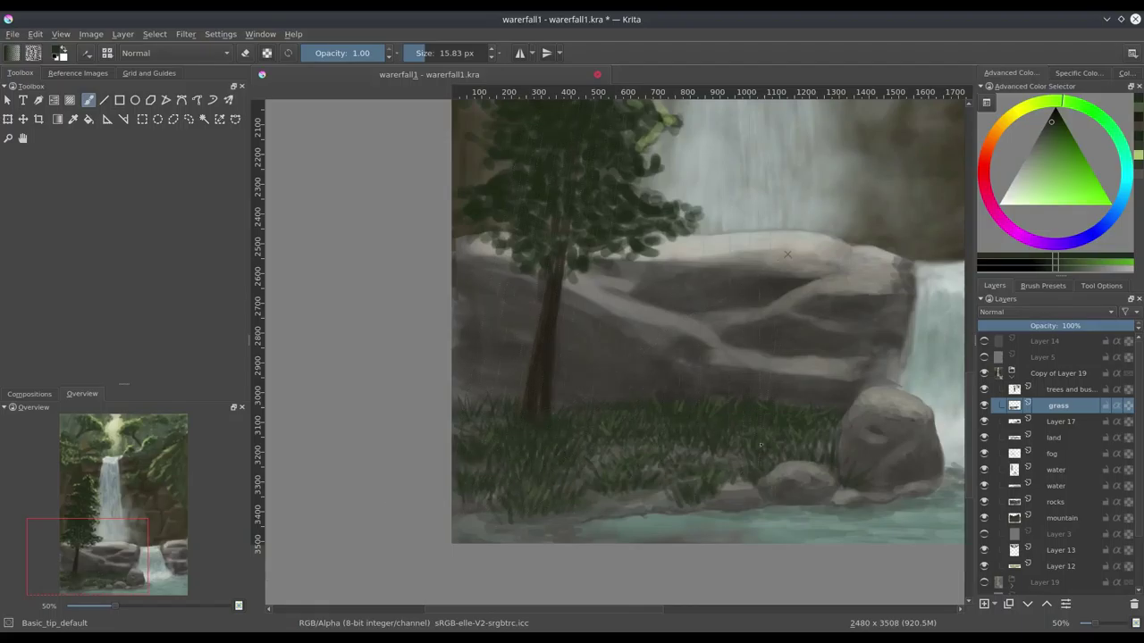
Paint more grass blades across the foreground ledge, then shrink the brush and pick a lighter yellow-green
{"action": "left_click_drag", "start_coordinate": [719, 466], "coordinate": [742, 447]}
{"action": "mouse_move", "coordinate": [657, 475]}
{"action": "left_mouse_down"}
{"action": "mouse_move", "coordinate": [625, 442]}
{"action": "mouse_move", "coordinate": [579, 438]}
{"action": "left_mouse_up"}
{"action": "left_click_drag", "start_coordinate": [662, 511], "coordinate": [684, 439]}
{"action": "key", "text": "bracketleft"}
{"action": "key", "text": "bracketleft"}
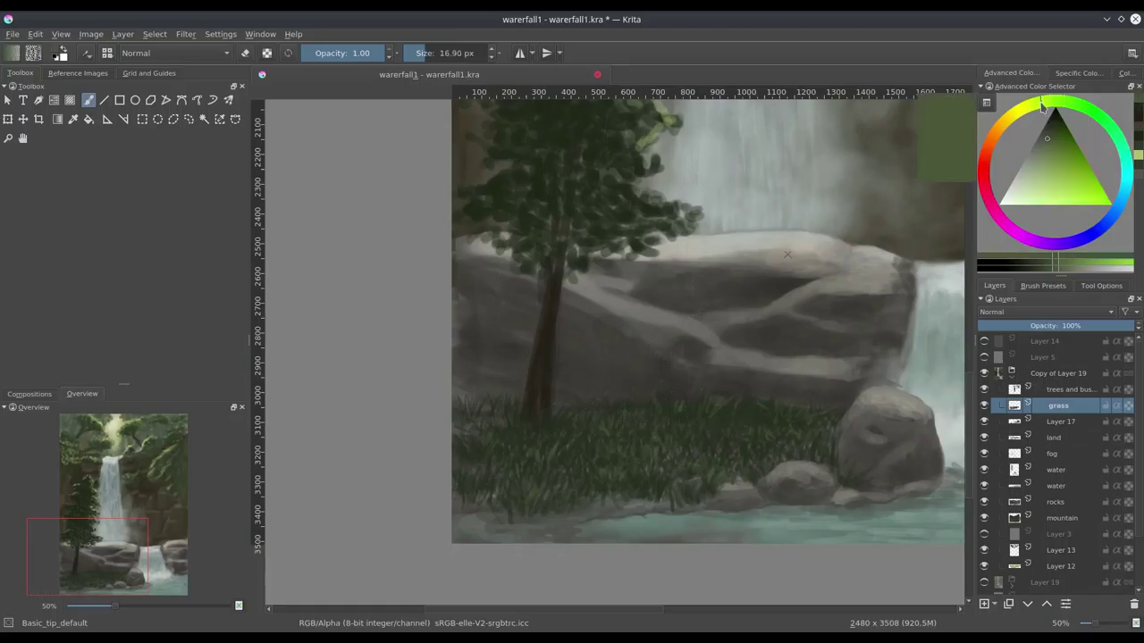
{"action": "left_click", "coordinate": [747, 446], "text": "ctrl"}
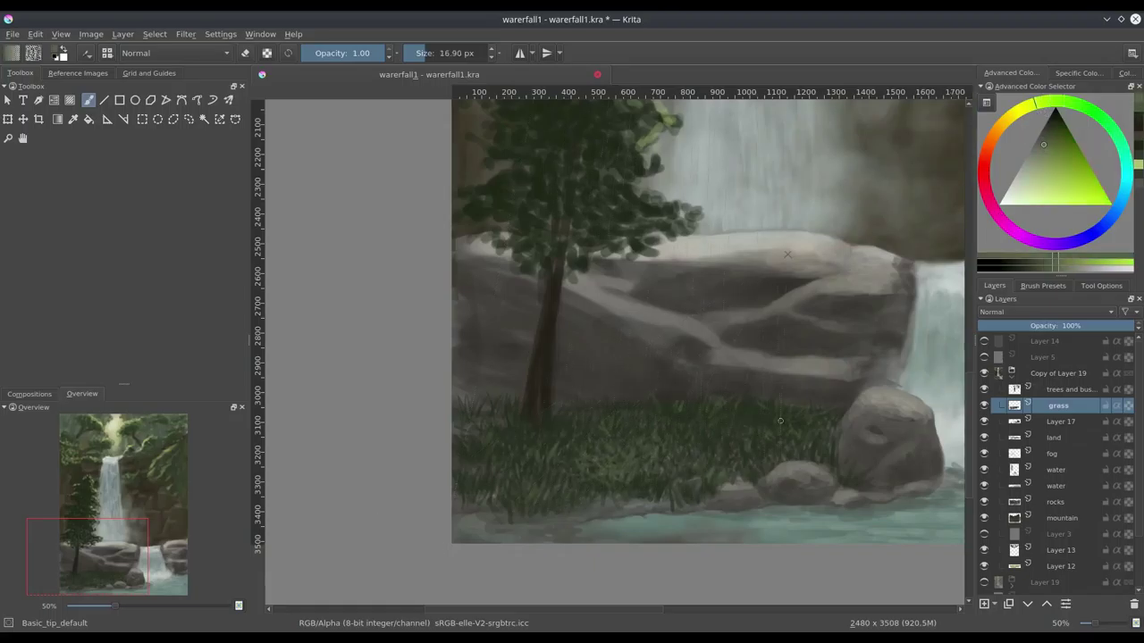
{"action": "left_click", "coordinate": [755, 472], "text": "ctrl"}
On the trees and bushes layer, paint light yellow-green leaf highlights on the pine
{"action": "scroll", "coordinate": [474, 423], "scroll_direction": "down", "scroll_amount": 5}
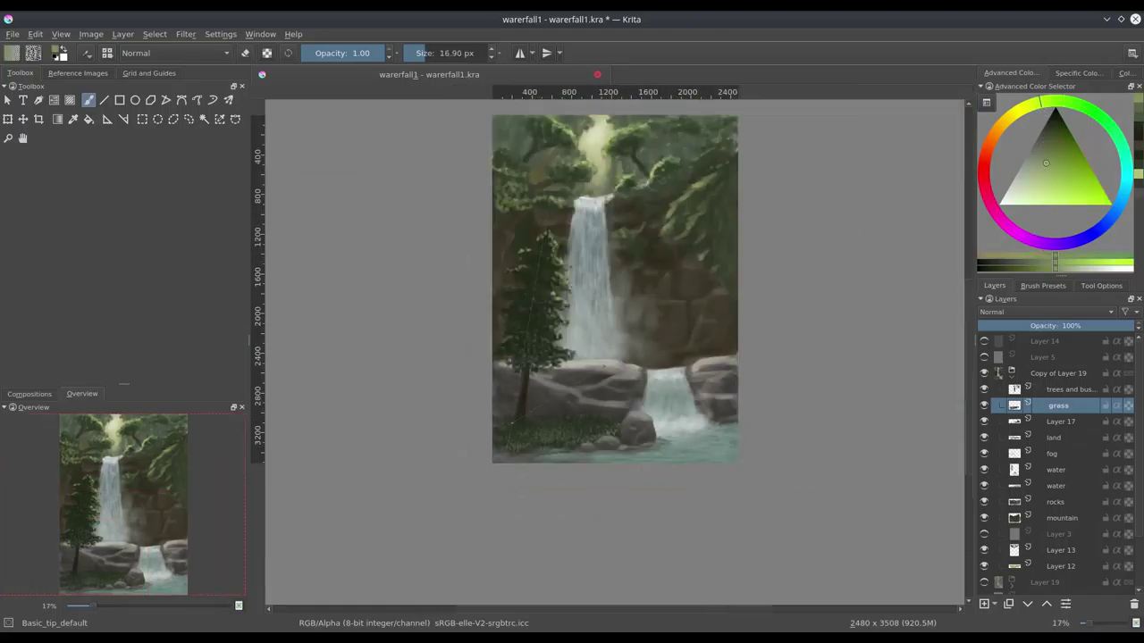
{"action": "scroll", "coordinate": [536, 268], "scroll_direction": "up", "scroll_amount": 5}
{"action": "scroll", "coordinate": [553, 206], "scroll_direction": "down", "scroll_amount": 2}
{"action": "left_click", "coordinate": [543, 350], "text": "ctrl"}
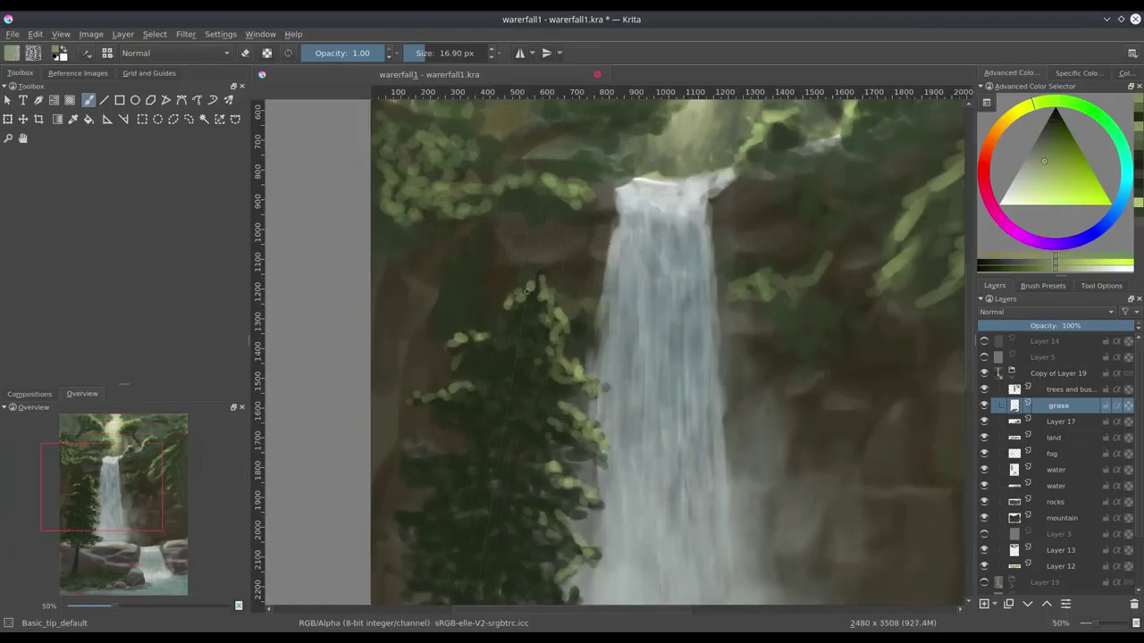
{"action": "key", "text": "Page_Up"}
{"action": "scroll", "coordinate": [454, 356], "scroll_direction": "up", "scroll_amount": 2}
{"action": "left_click_drag", "start_coordinate": [461, 313], "coordinate": [420, 333]}
{"action": "left_click_drag", "start_coordinate": [384, 429], "coordinate": [344, 447]}
{"action": "scroll", "coordinate": [452, 340], "scroll_direction": "down", "scroll_amount": 1}
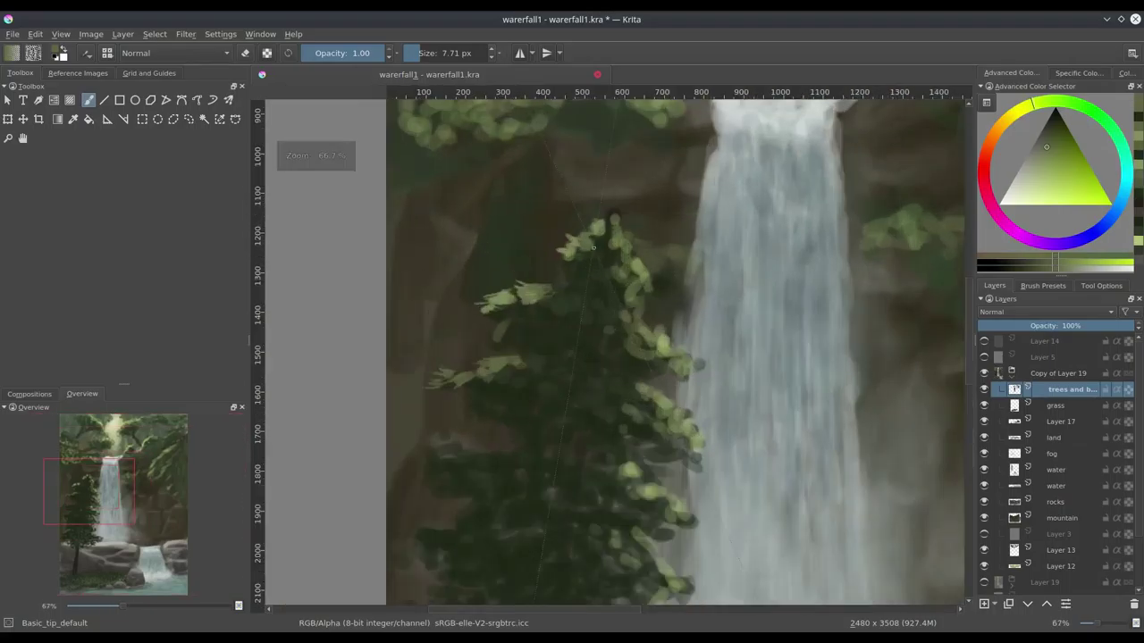
{"action": "left_click_drag", "start_coordinate": [476, 376], "coordinate": [453, 382]}
Adjust the foliage colour through several darker and more yellow-green shades
{"action": "scroll", "coordinate": [453, 383], "scroll_direction": "down", "scroll_amount": 5}
{"action": "scroll", "coordinate": [536, 295], "scroll_direction": "up", "scroll_amount": 1}
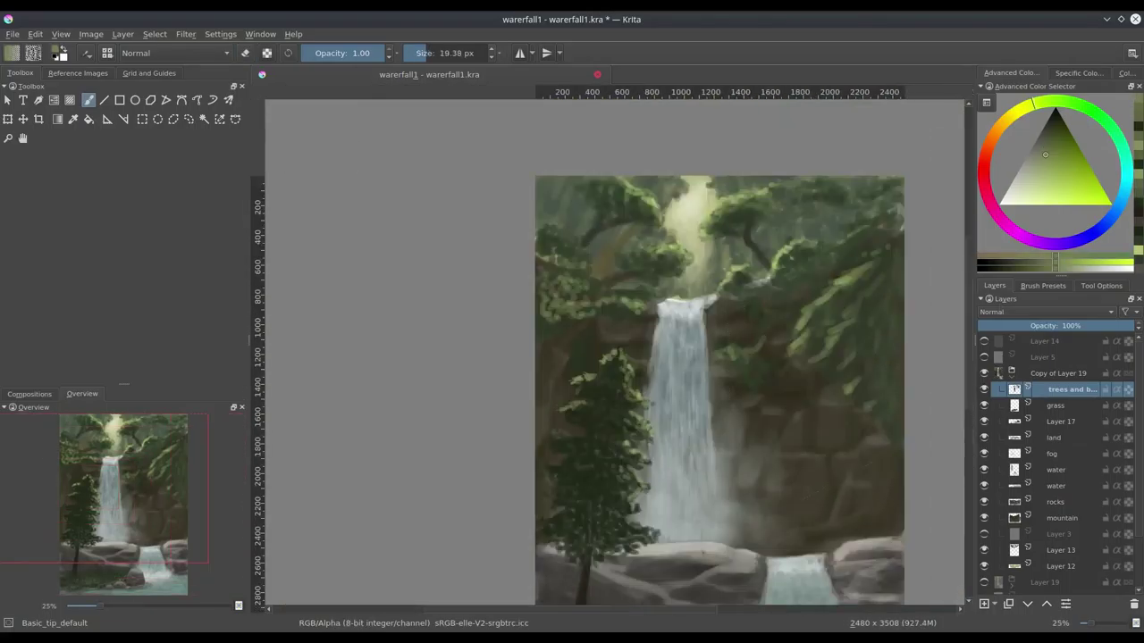
{"action": "scroll", "coordinate": [581, 268], "scroll_direction": "up", "scroll_amount": 5}
{"action": "left_click", "coordinate": [638, 345], "text": "ctrl"}
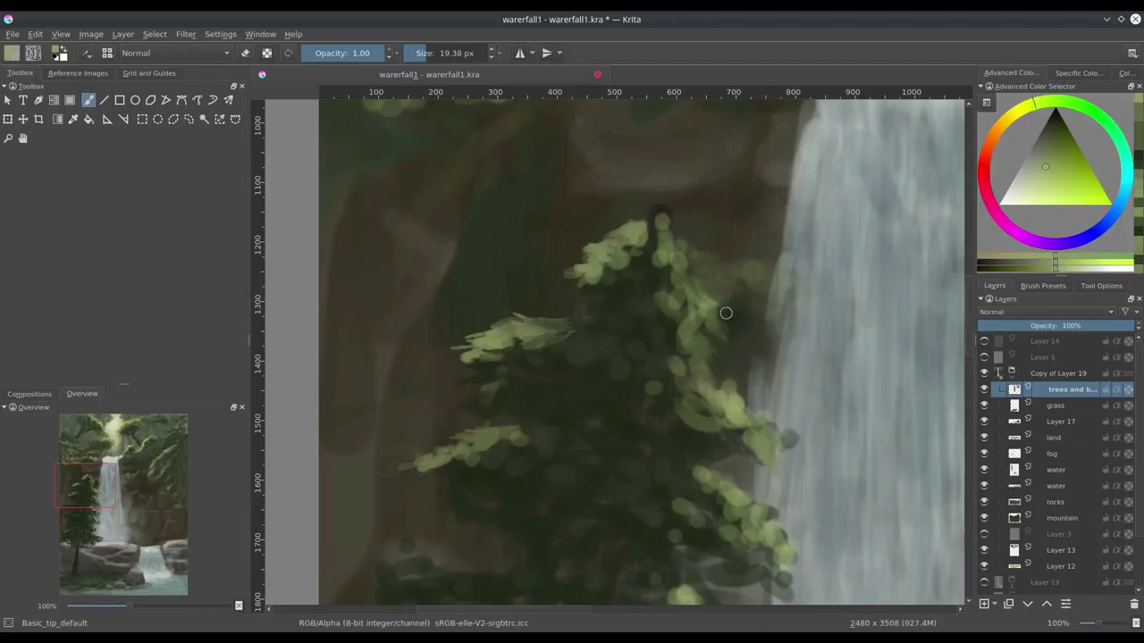
{"action": "scroll", "coordinate": [715, 313], "scroll_direction": "down", "scroll_amount": 1}
{"action": "left_click", "coordinate": [585, 328], "text": "ctrl"}
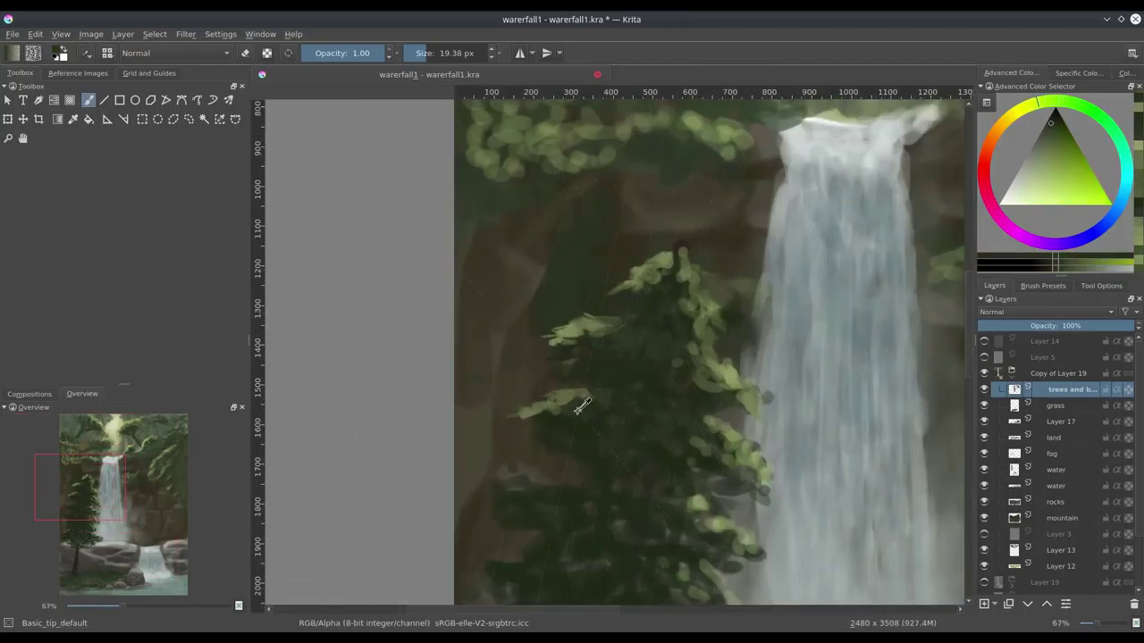
{"action": "left_click", "coordinate": [628, 299], "text": "ctrl"}
{"action": "left_click", "coordinate": [686, 372], "text": "ctrl"}
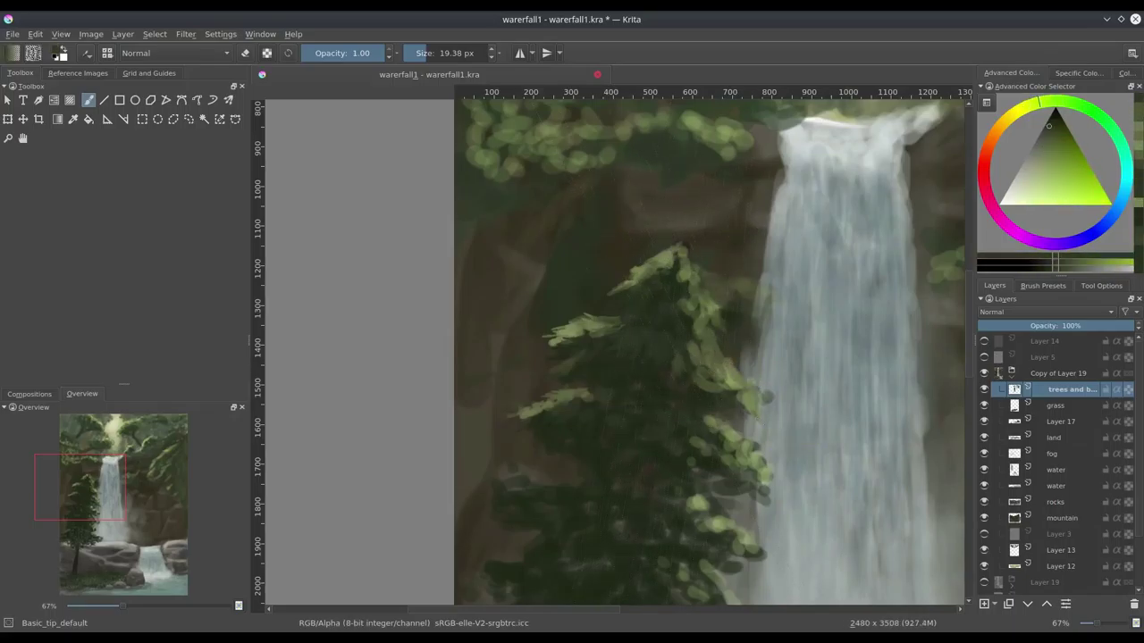
{"action": "left_click", "coordinate": [755, 470], "text": "ctrl"}
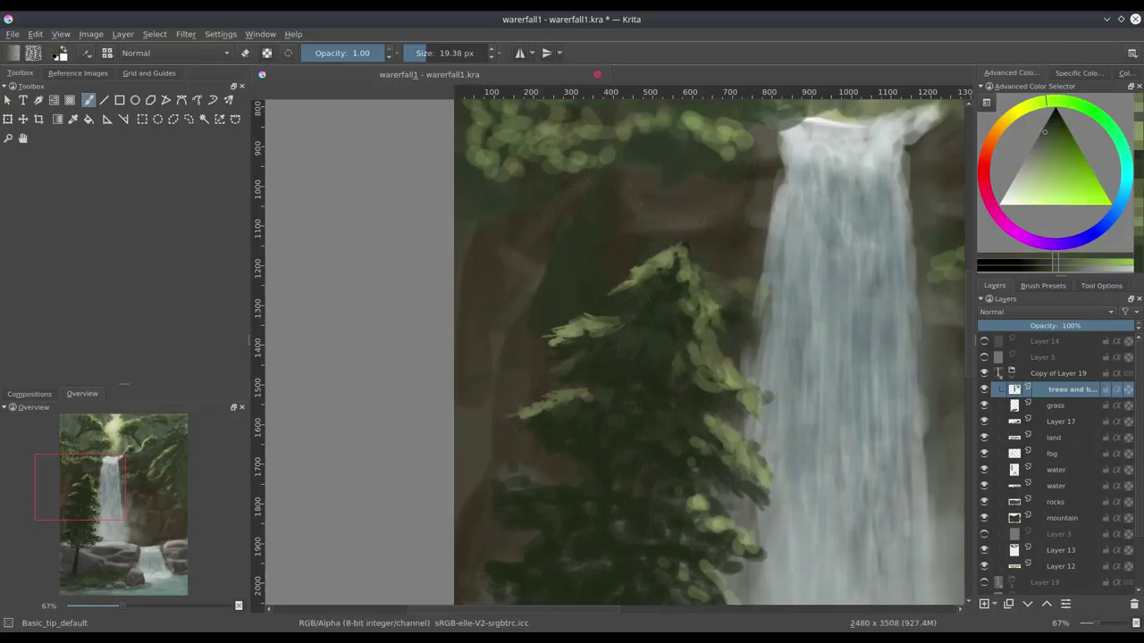
{"action": "left_click", "coordinate": [718, 373], "text": "ctrl"}
{"action": "scroll", "coordinate": [718, 372], "scroll_direction": "down", "scroll_amount": 3}
{"action": "scroll", "coordinate": [626, 366], "scroll_direction": "left", "scroll_amount": 2}
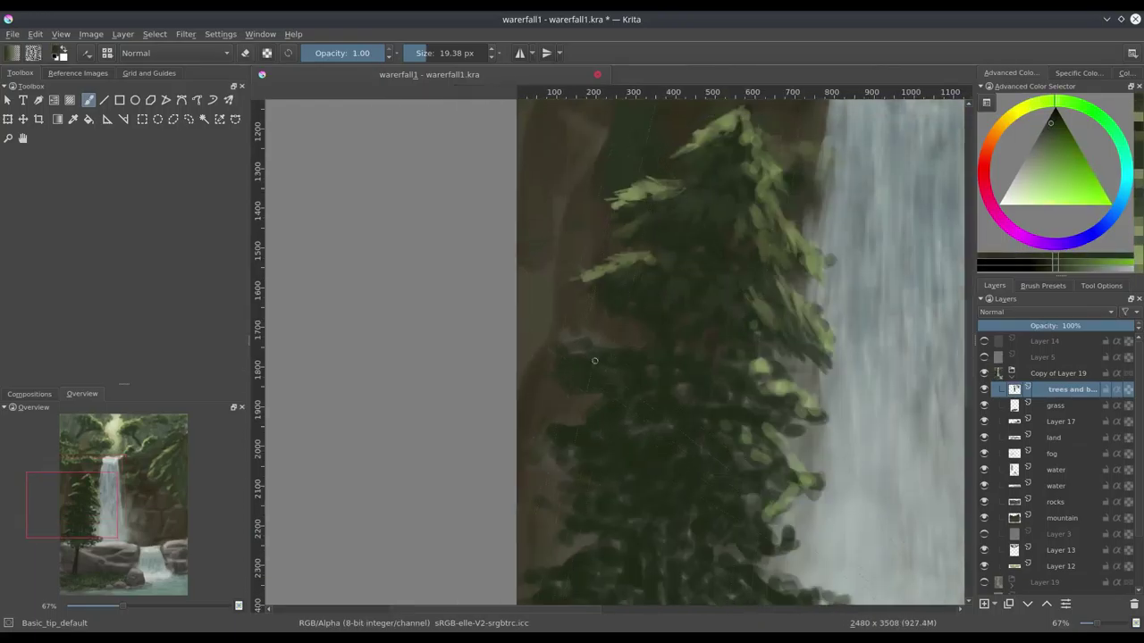
Paint dark green along the pine's left edge, then pick a darker brown
{"action": "left_click_drag", "start_coordinate": [638, 310], "coordinate": [630, 337]}
{"action": "mouse_move", "coordinate": [590, 401]}
{"action": "left_mouse_down"}
{"action": "mouse_move", "coordinate": [554, 447]}
{"action": "mouse_move", "coordinate": [572, 457]}
{"action": "left_mouse_up"}
{"action": "left_click", "coordinate": [575, 439], "text": "ctrl"}
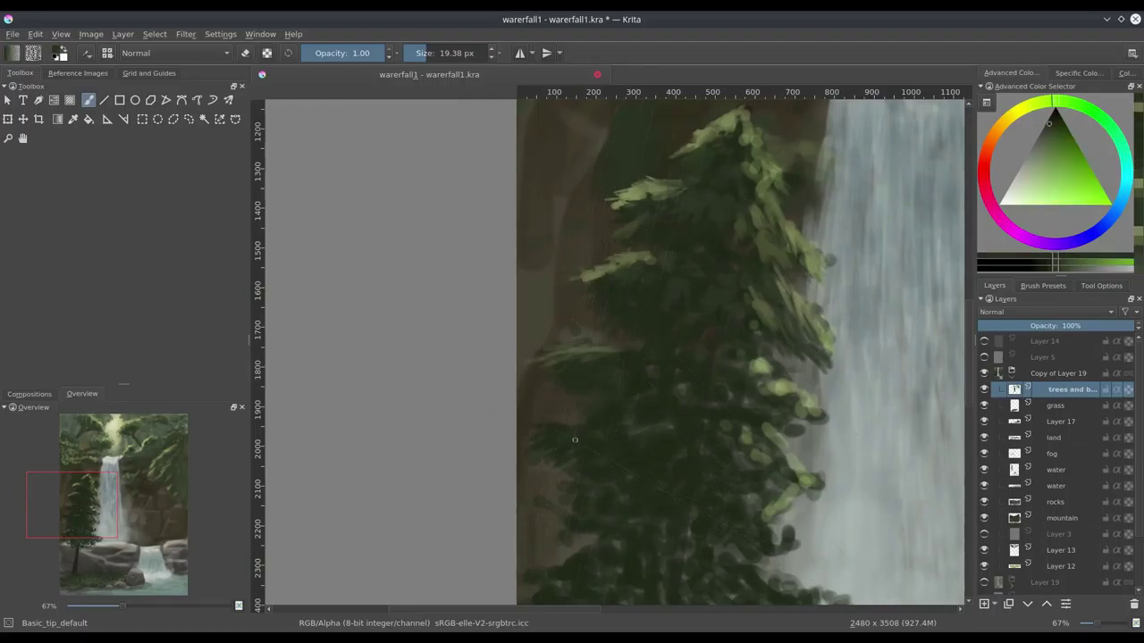
{"action": "left_click", "coordinate": [758, 371], "text": "ctrl"}
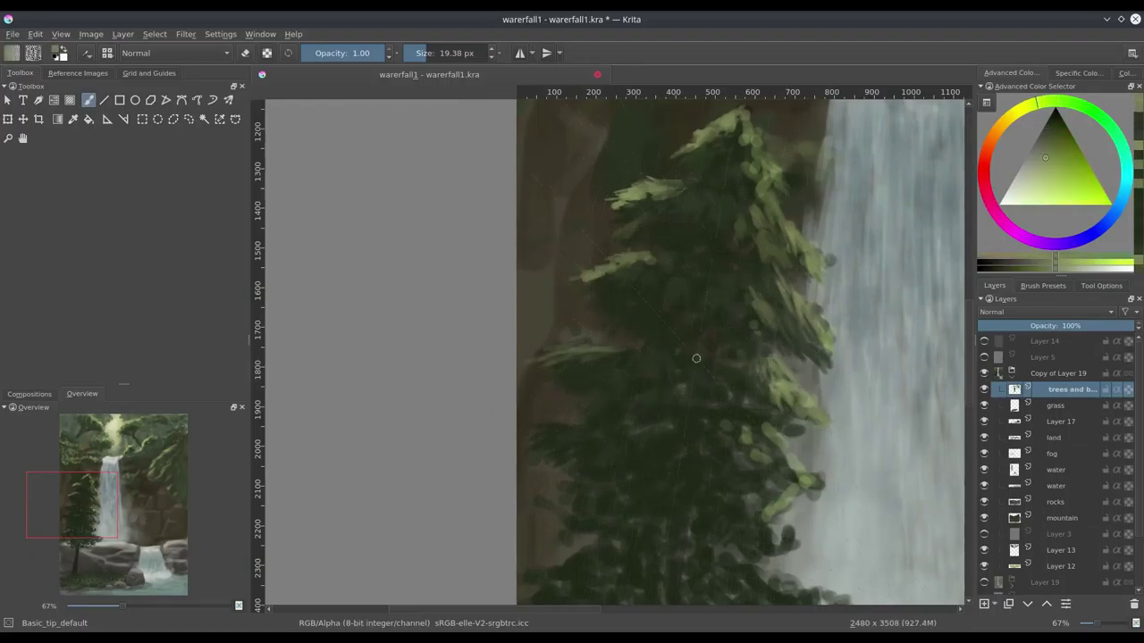
{"action": "left_click", "coordinate": [776, 370], "text": "ctrl"}
{"action": "scroll", "coordinate": [762, 242], "scroll_direction": "right", "scroll_amount": 1}
{"action": "left_click", "coordinate": [685, 258], "text": "ctrl"}
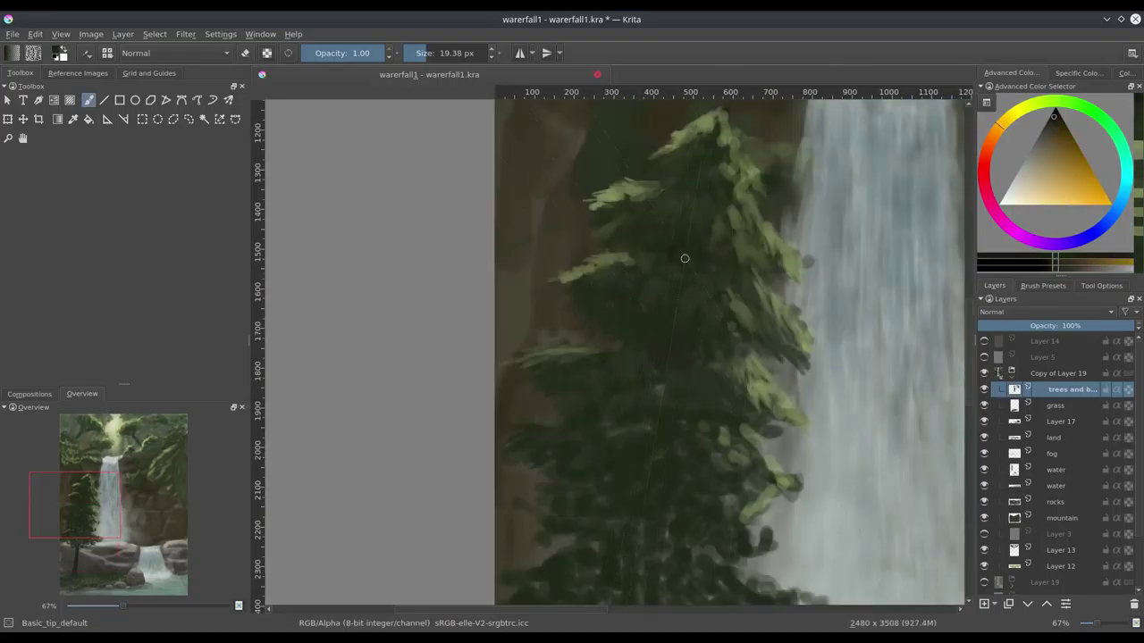
Reposition the view around the pine and begin lassoing its upper part
{"action": "left_click_drag", "start_coordinate": [665, 363], "coordinate": [678, 256]}
{"action": "left_click_drag", "start_coordinate": [664, 473], "coordinate": [660, 395]}
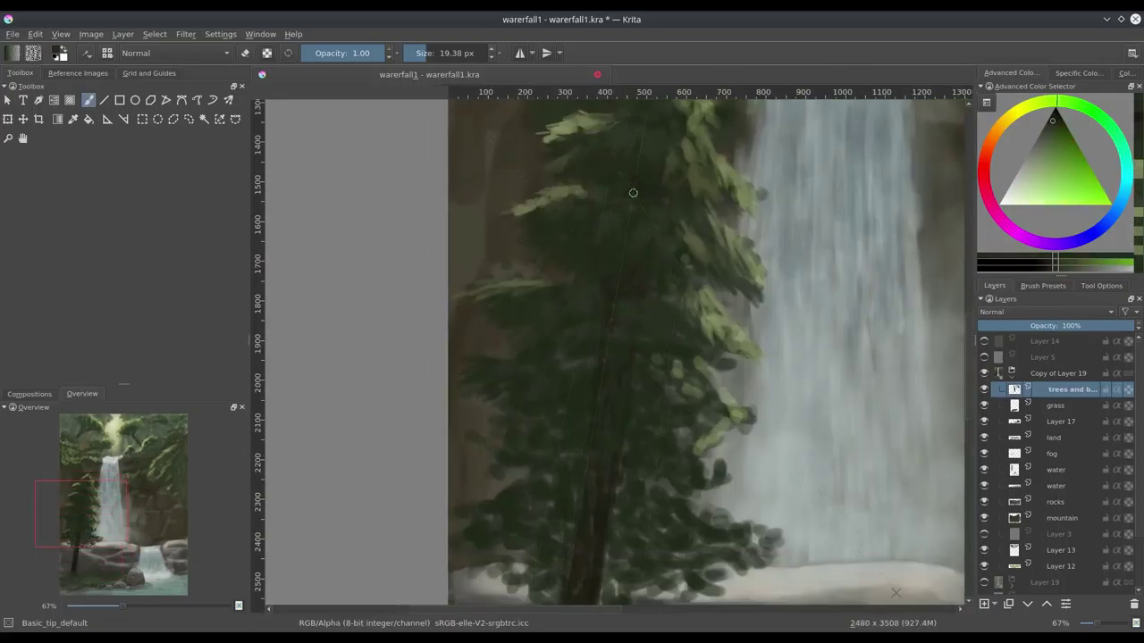
{"action": "scroll", "coordinate": [661, 395], "scroll_direction": "down", "scroll_amount": 4}
{"action": "scroll", "coordinate": [639, 442], "scroll_direction": "up", "scroll_amount": 3}
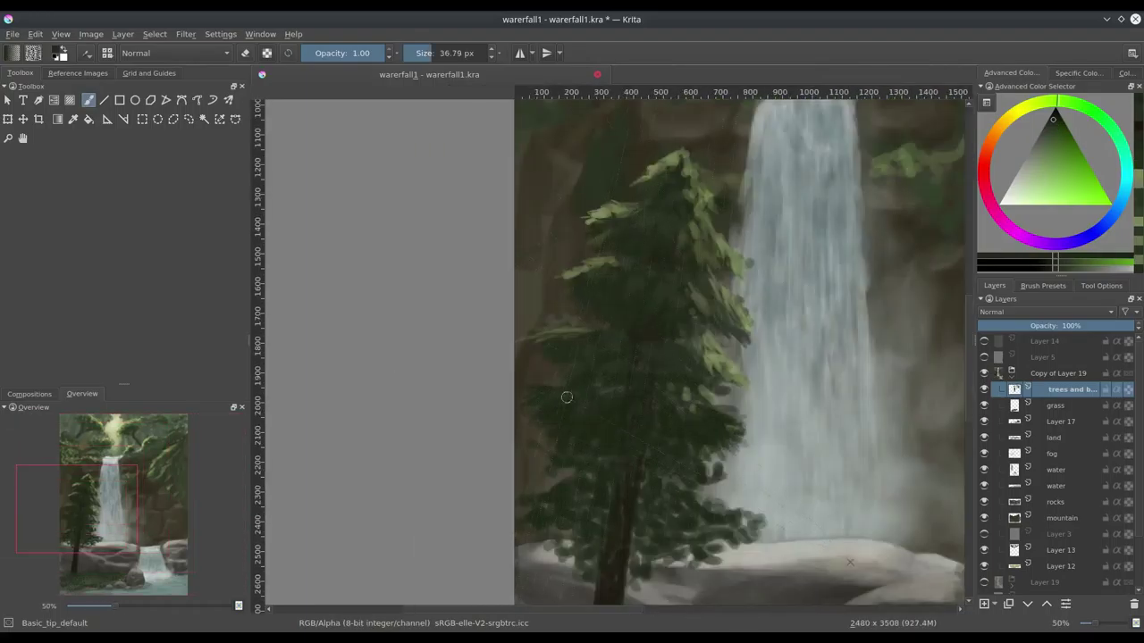
{"action": "left_click_drag", "start_coordinate": [567, 397], "coordinate": [530, 349]}
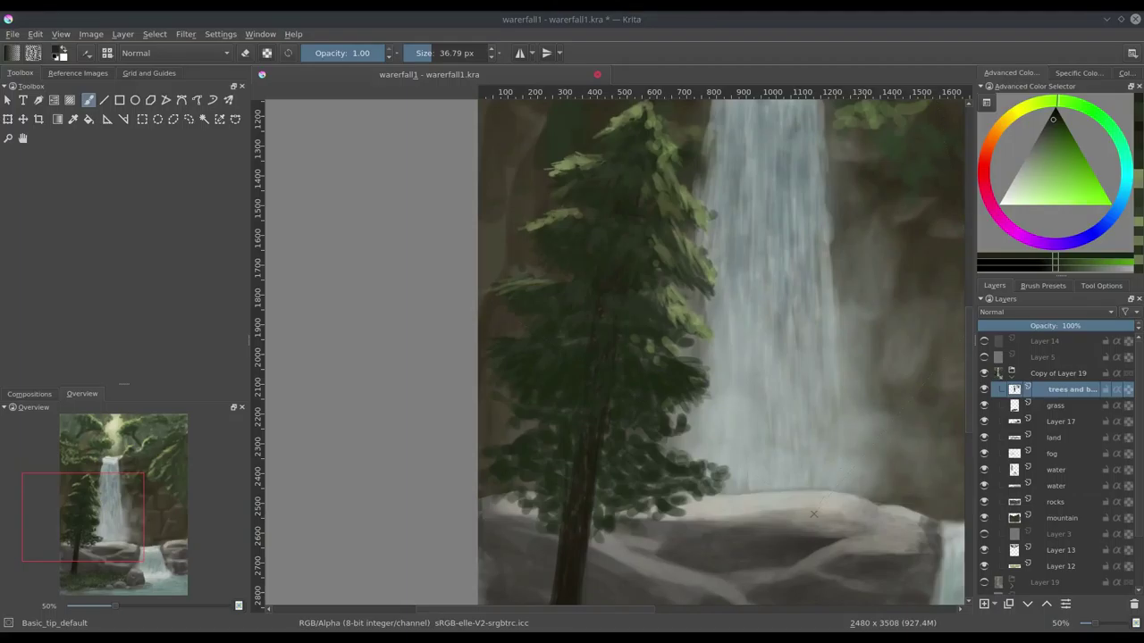
{"action": "left_click_drag", "start_coordinate": [580, 228], "coordinate": [561, 242]}
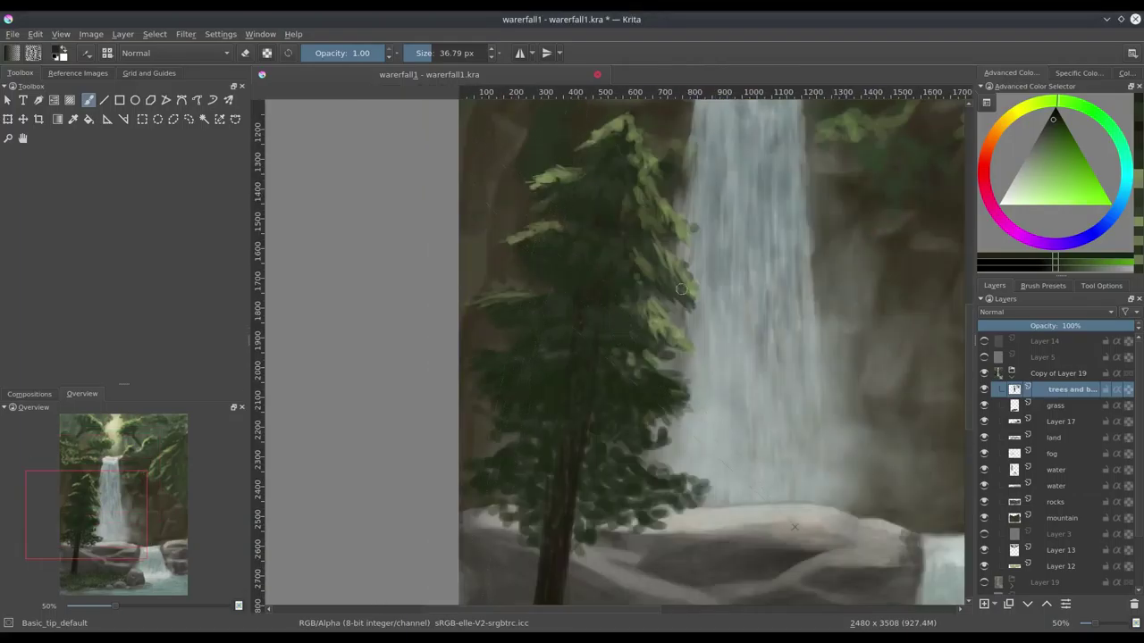
{"action": "left_click_drag", "start_coordinate": [461, 293], "coordinate": [578, 137]}
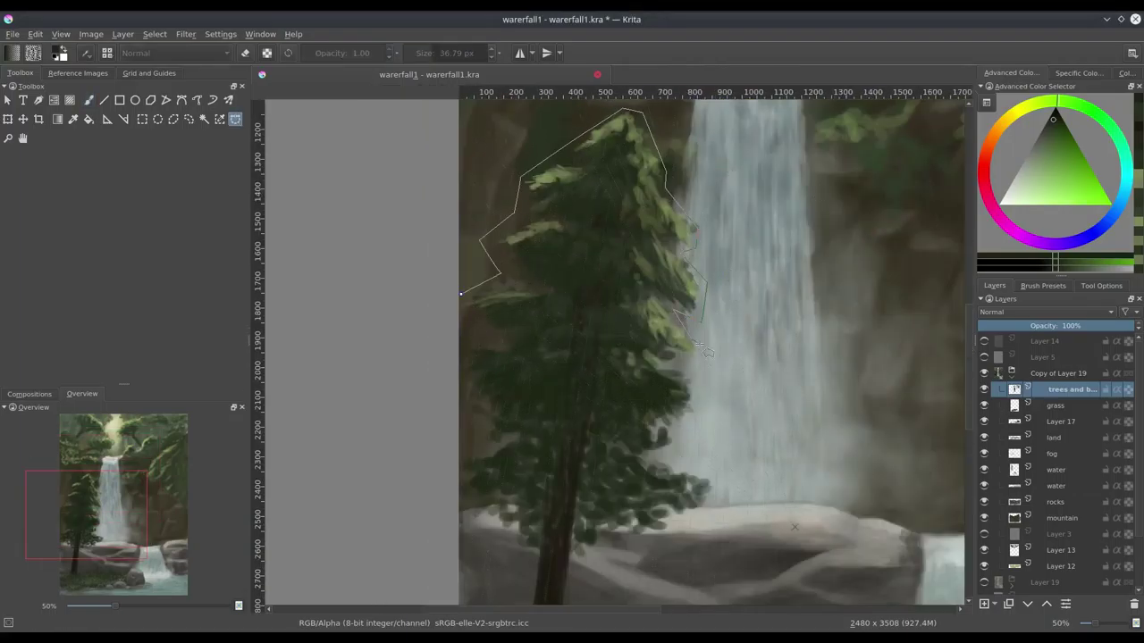
Close the lasso around the treetop and try a transform, keeping the tree selected
{"action": "left_click_drag", "start_coordinate": [706, 352], "coordinate": [706, 353]}
{"action": "key", "text": "ctrl+t"}
{"action": "scroll", "coordinate": [578, 456], "scroll_direction": "down", "scroll_amount": 2, "text": "ctrl"}
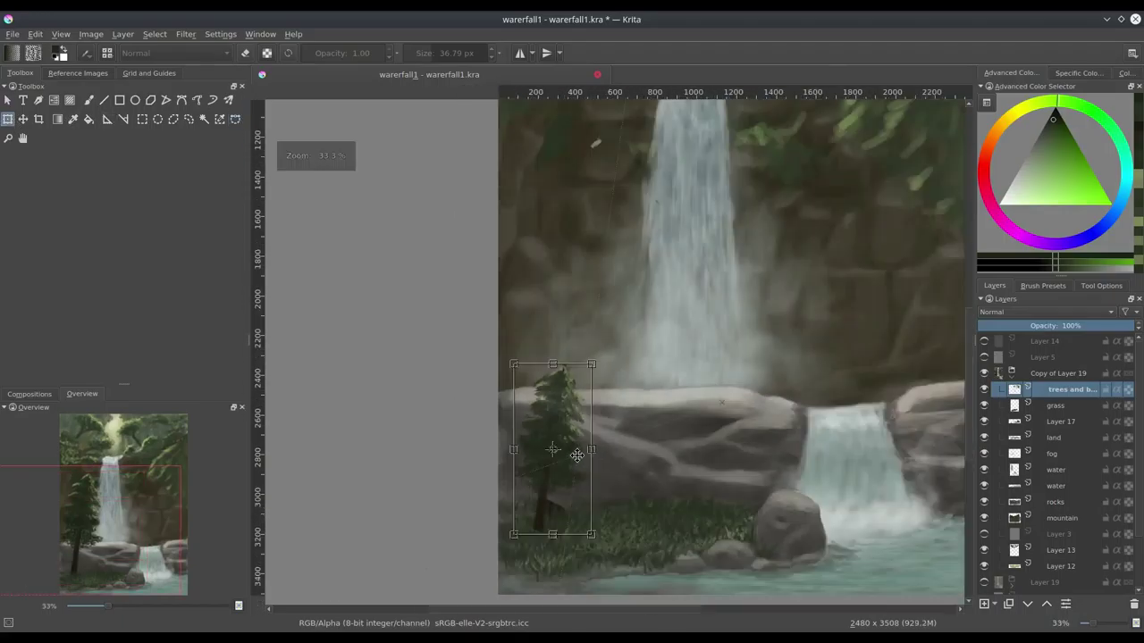
{"action": "scroll", "coordinate": [577, 456], "scroll_direction": "down", "scroll_amount": 2, "text": "ctrl"}
{"action": "scroll", "coordinate": [626, 442], "scroll_direction": "up", "scroll_amount": 2, "text": "ctrl"}
{"action": "scroll", "coordinate": [643, 438], "scroll_direction": "down", "scroll_amount": 2, "text": "ctrl"}
{"action": "key", "text": "Return"}
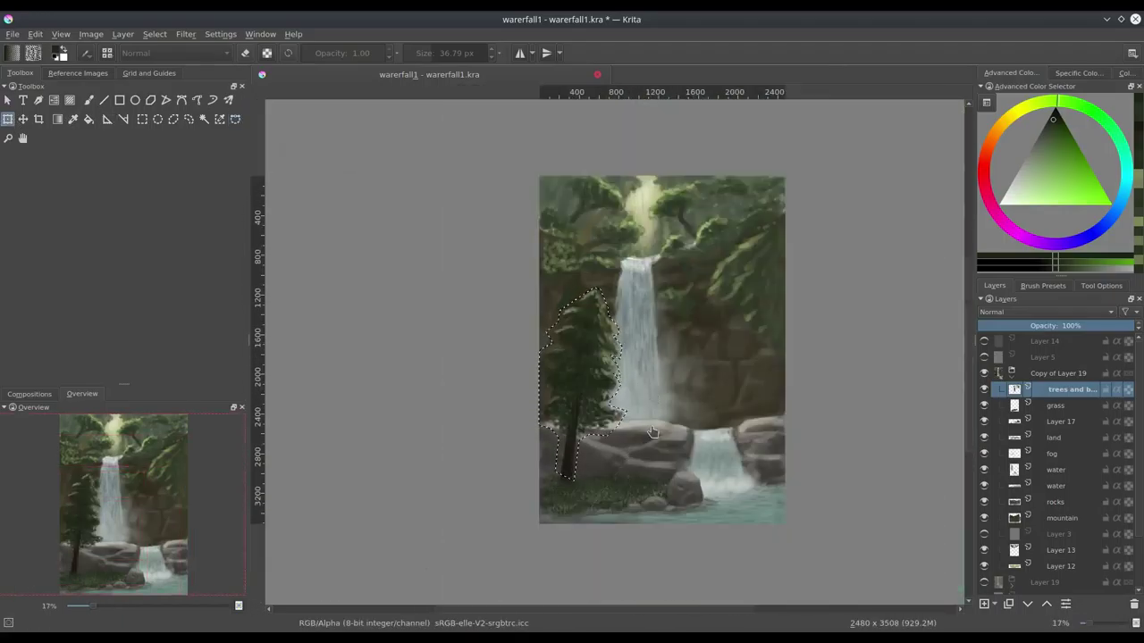
Cut the selected pine and paste it onto a new empty layer
{"action": "key", "text": "ctrl+t"}
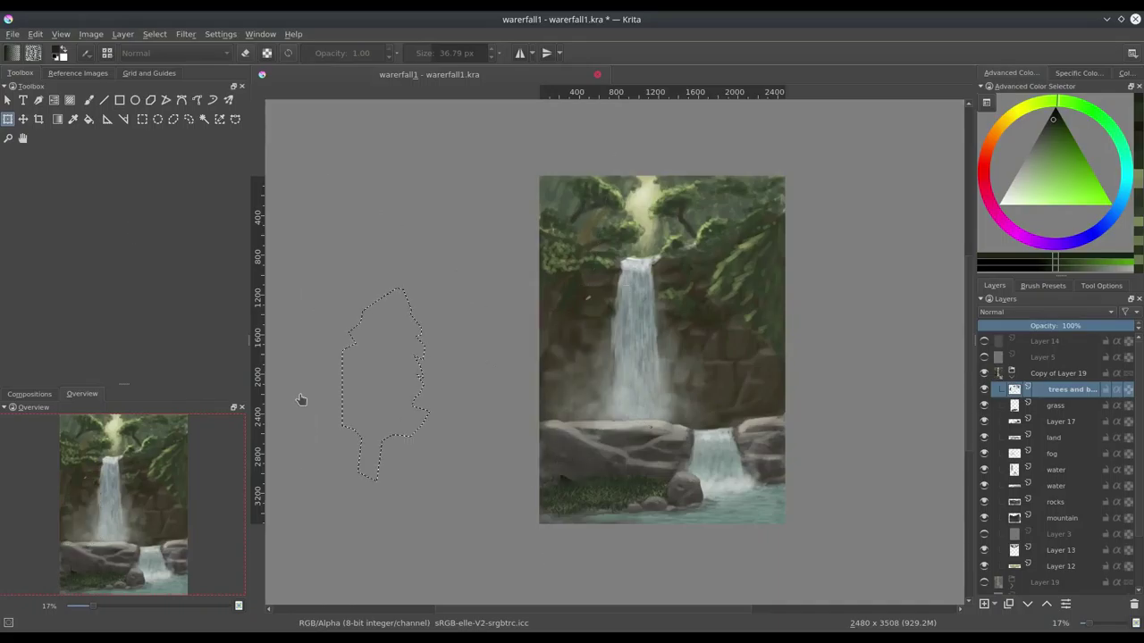
{"action": "left_click", "coordinate": [983, 606]}
{"action": "left_click", "coordinate": [1014, 438]}
{"action": "key", "text": "ctrl+x"}
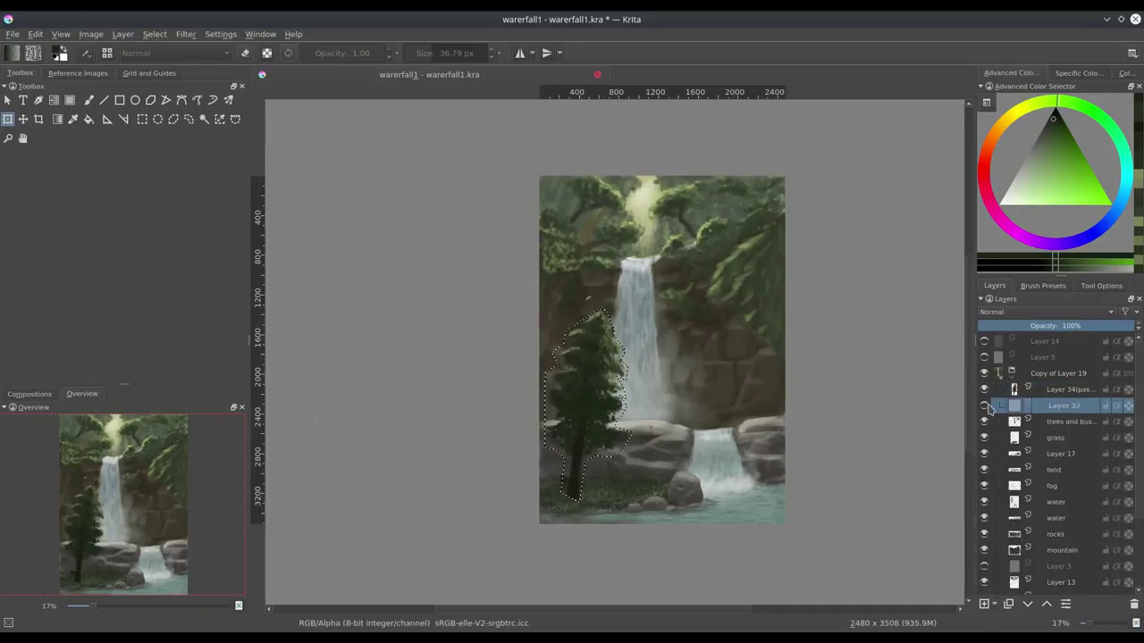
{"action": "key", "text": "ctrl+v"}
Paint a thick new brown trunk over the left rocks
{"action": "key", "text": "b"}
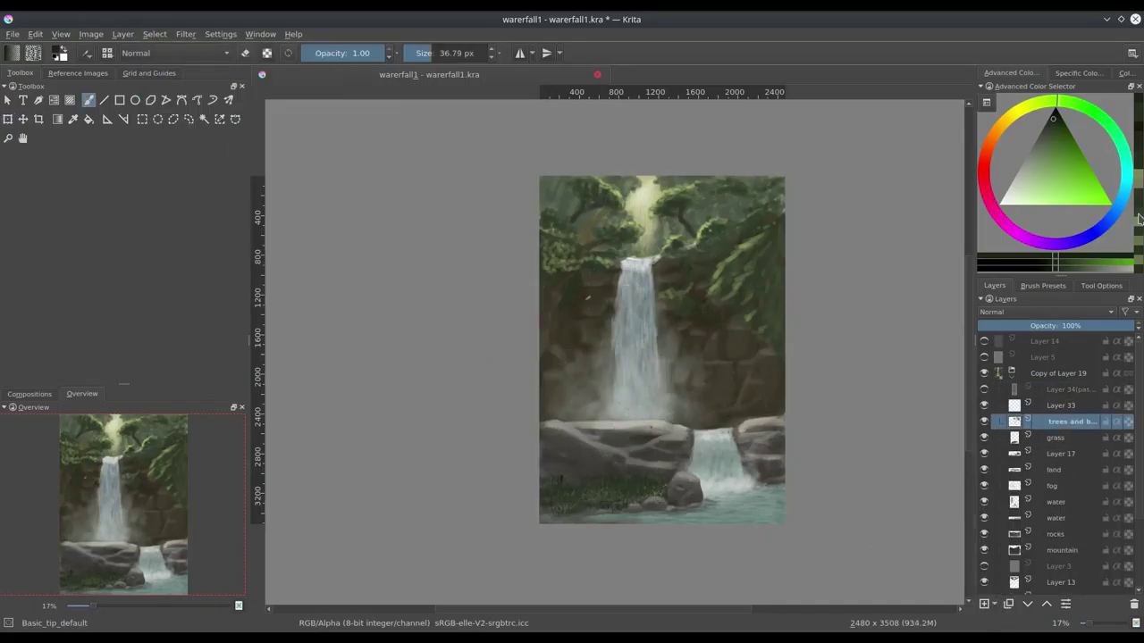
{"action": "left_click", "coordinate": [587, 297], "text": "ctrl"}
{"action": "left_click_drag", "start_coordinate": [587, 298], "coordinate": [559, 483]}
{"action": "left_click_drag", "start_coordinate": [588, 297], "coordinate": [563, 482]}
{"action": "left_click_drag", "start_coordinate": [581, 353], "coordinate": [568, 449]}
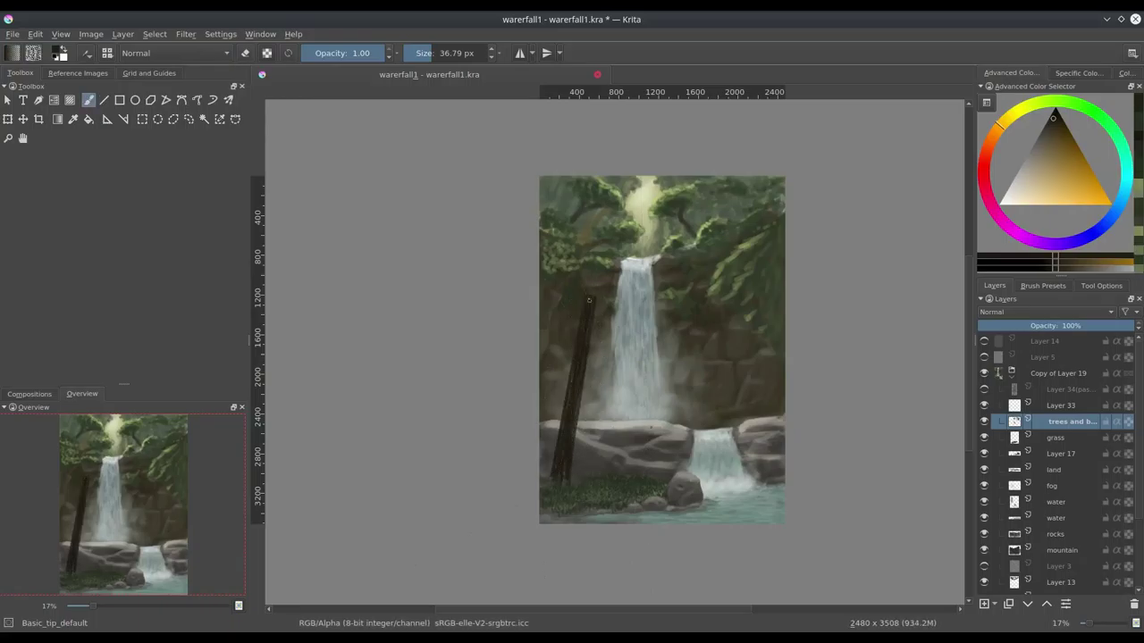
Paint dark green branches at the top of the new trunk and enlarge the brush
{"action": "left_click", "coordinate": [1055, 105]}
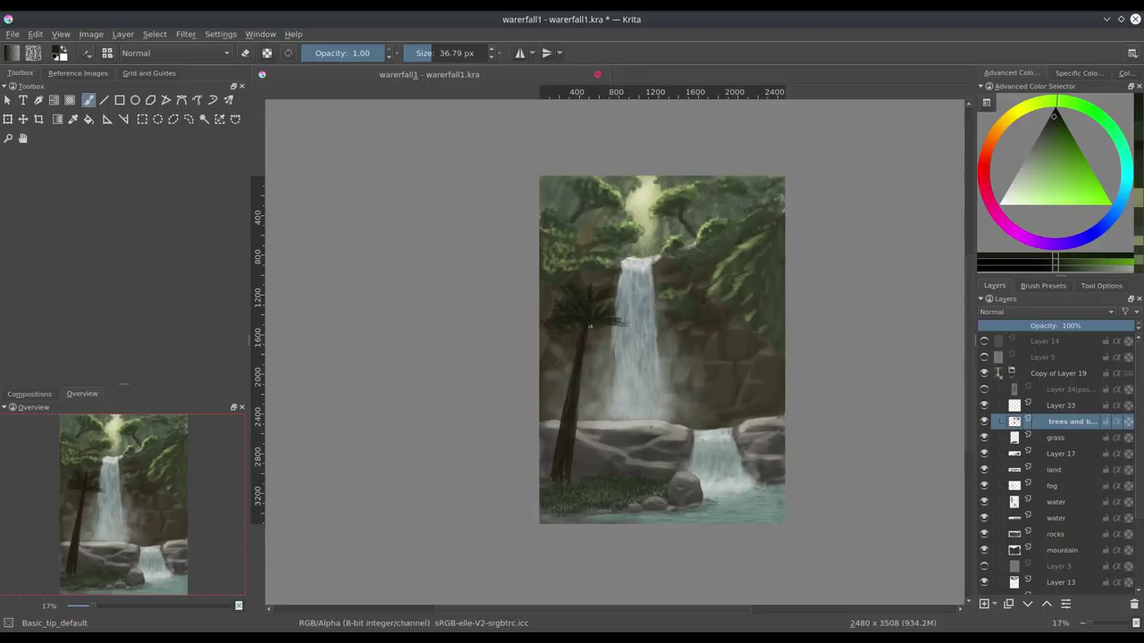
{"action": "mouse_move", "coordinate": [573, 340]}
{"action": "left_mouse_down"}
{"action": "mouse_move", "coordinate": [571, 329]}
{"action": "mouse_move", "coordinate": [568, 357]}
{"action": "mouse_move", "coordinate": [583, 310]}
{"action": "left_mouse_up"}
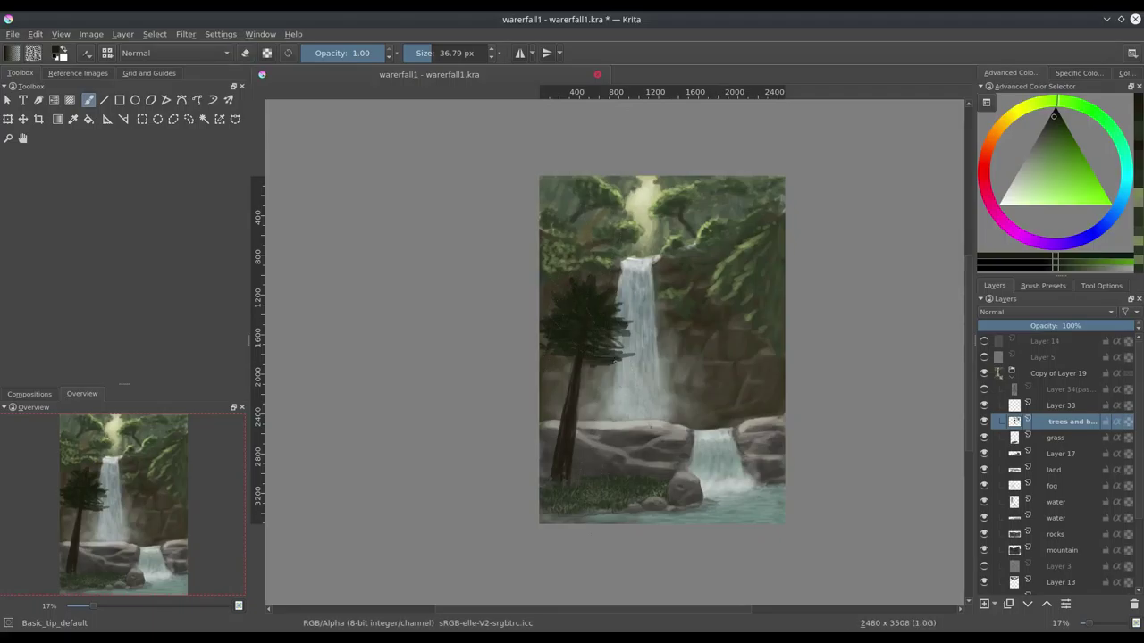
{"action": "mouse_move", "coordinate": [598, 385]}
{"action": "left_mouse_down"}
{"action": "mouse_move", "coordinate": [558, 358]}
{"action": "mouse_move", "coordinate": [561, 373]}
{"action": "mouse_move", "coordinate": [564, 336]}
{"action": "mouse_move", "coordinate": [625, 367]}
{"action": "left_mouse_up"}
{"action": "key", "text": "]"}
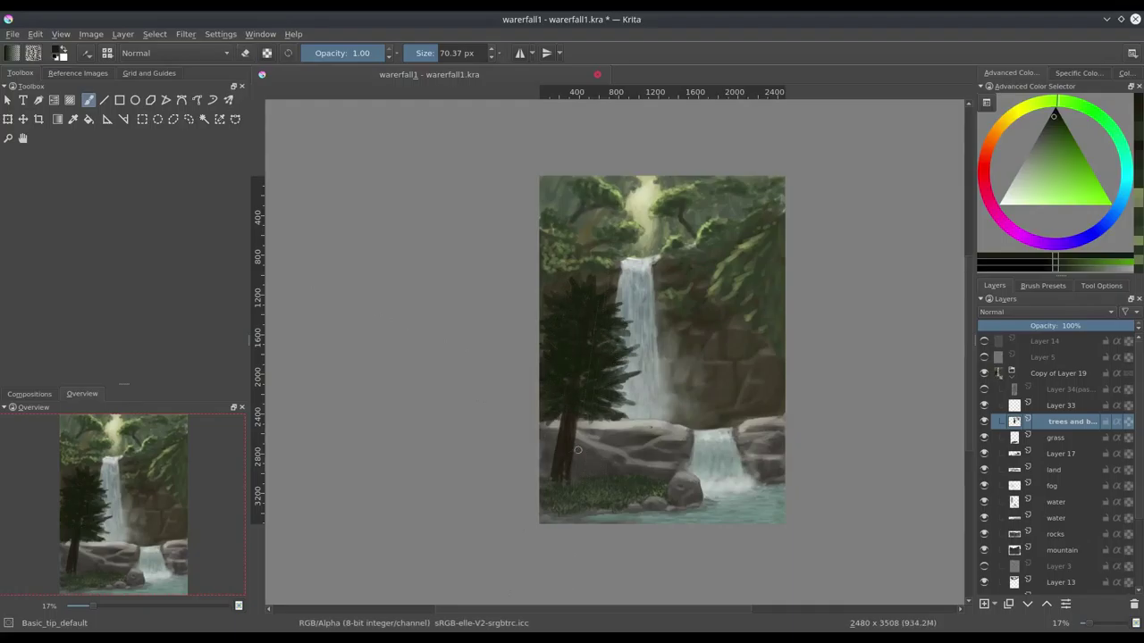
Show the set-aside copy of the old tree and sample a muted yellow-green from the canvas
{"action": "left_click", "coordinate": [984, 390]}
{"action": "key", "text": "t"}
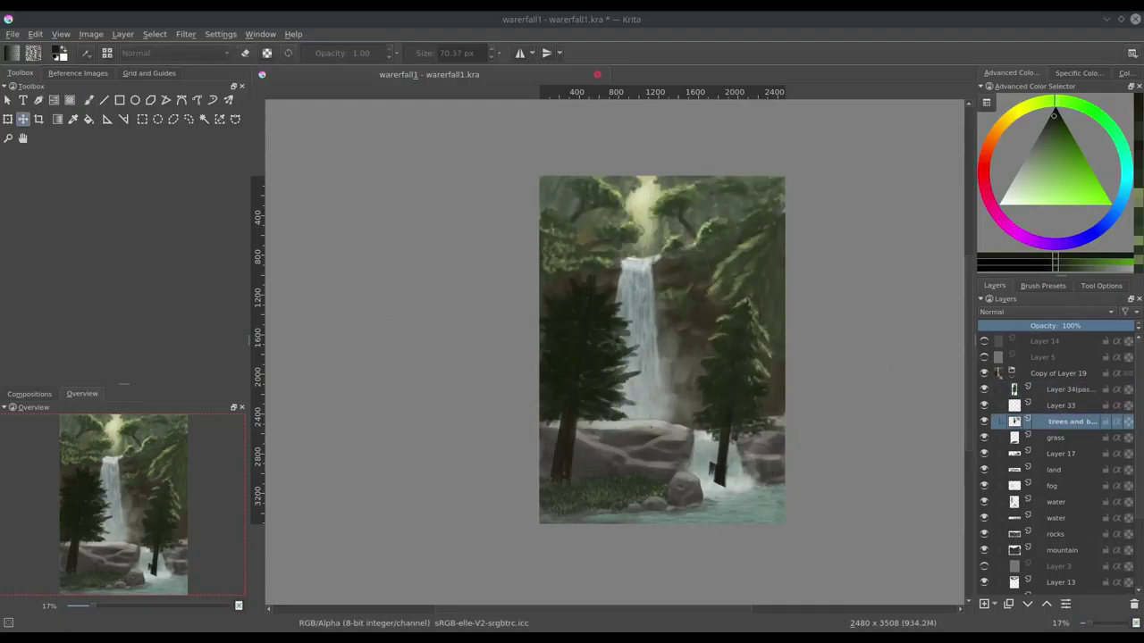
{"action": "key", "text": "b"}
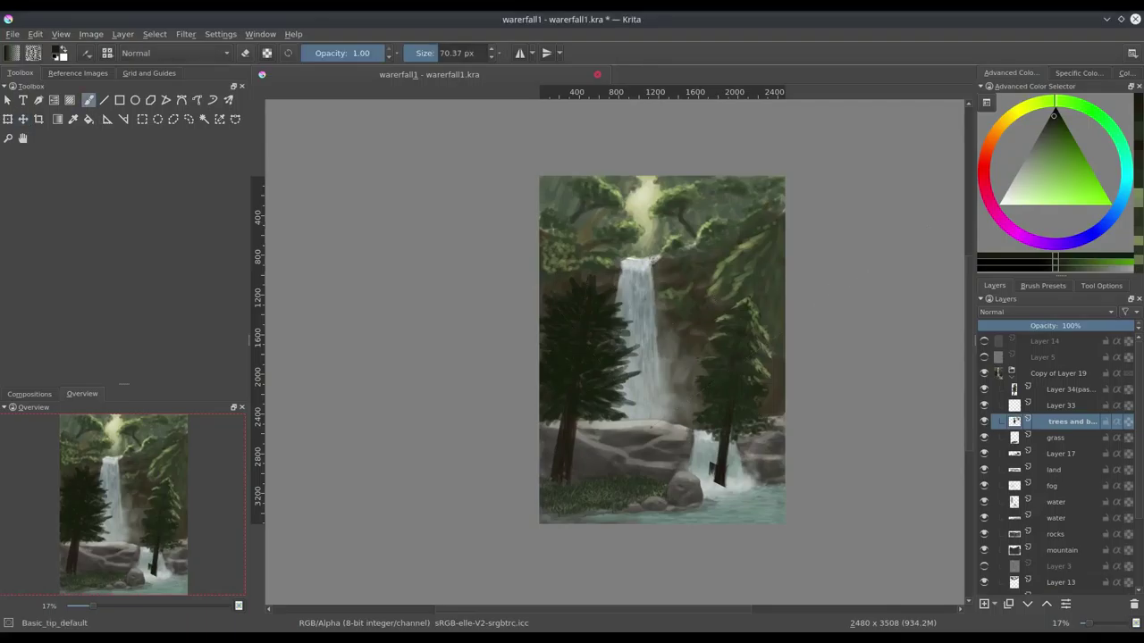
{"action": "left_click", "coordinate": [607, 332], "text": "ctrl"}
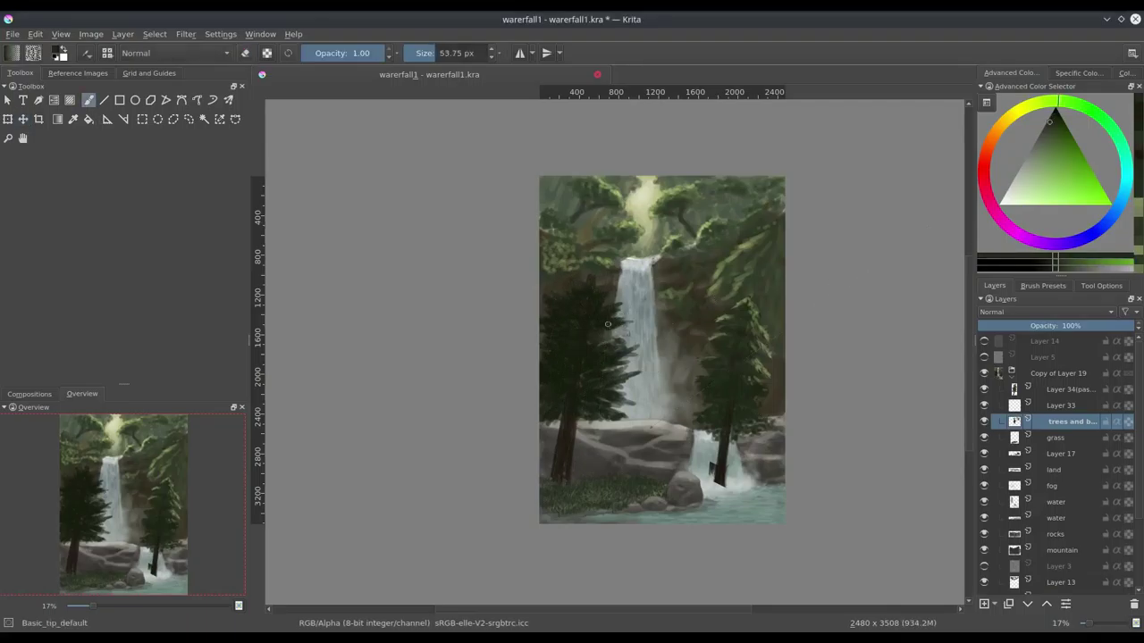
{"action": "key", "text": "e"}
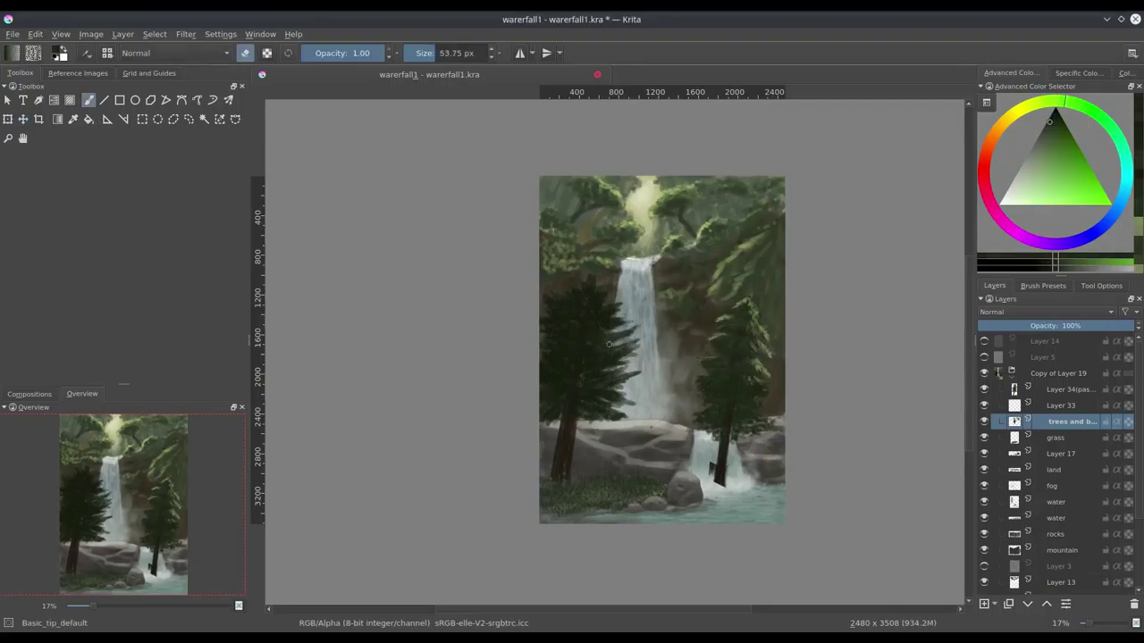
{"action": "key", "text": "e"}
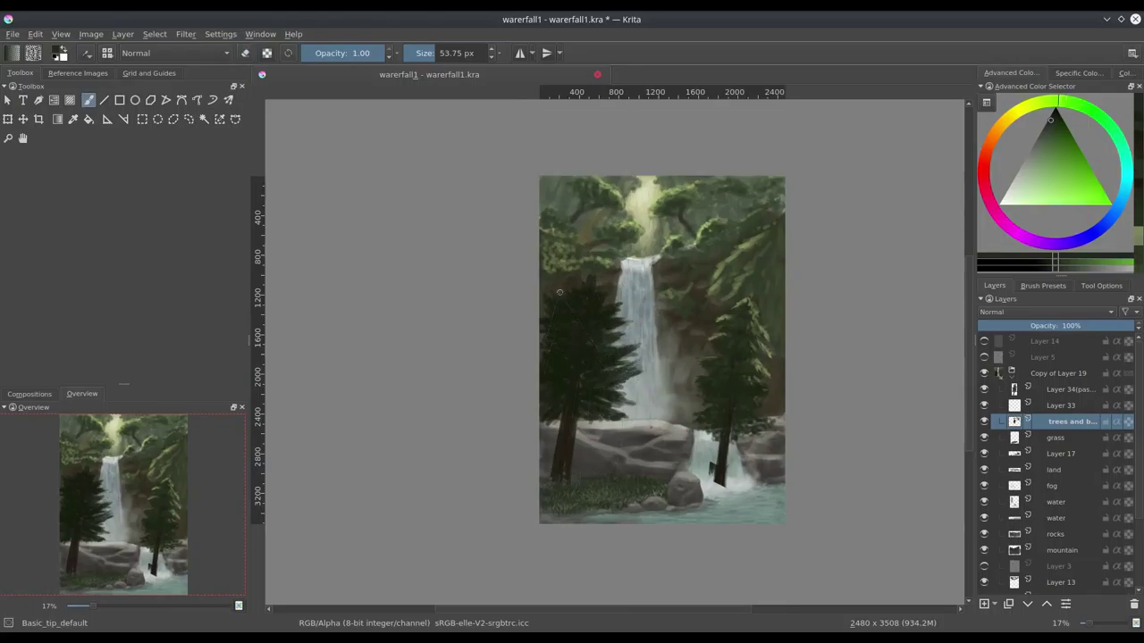
{"action": "key", "text": "e"}
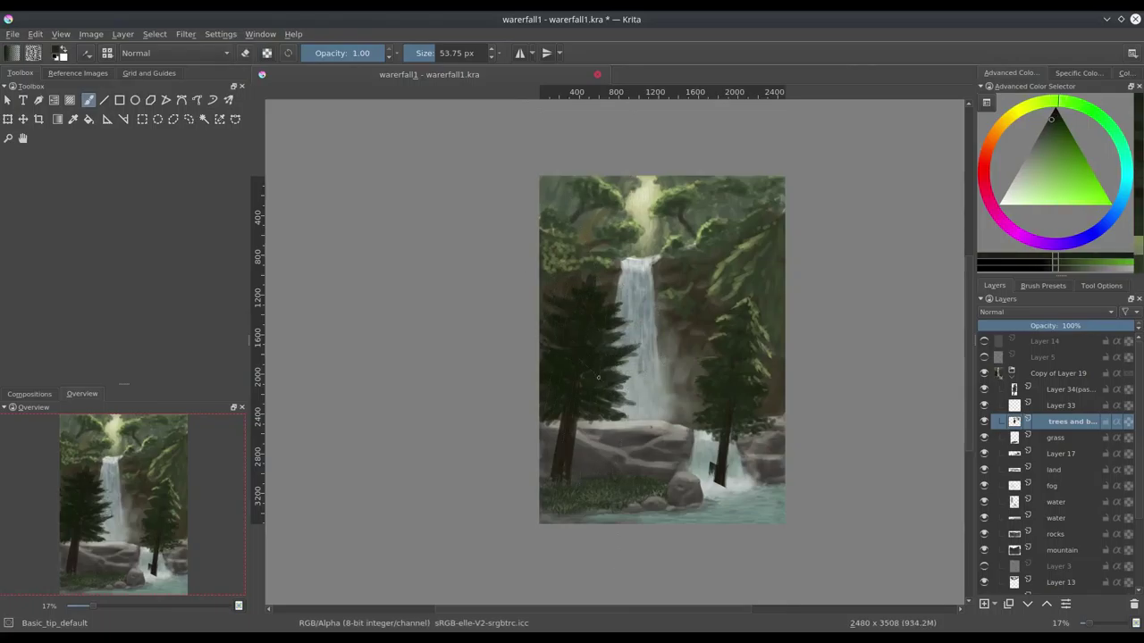
{"action": "left_click", "coordinate": [750, 236], "text": "ctrl"}
Paint more dark green branches on the left pine and darken its foliage
{"action": "scroll", "coordinate": [632, 252], "scroll_direction": "up", "scroll_amount": 2}
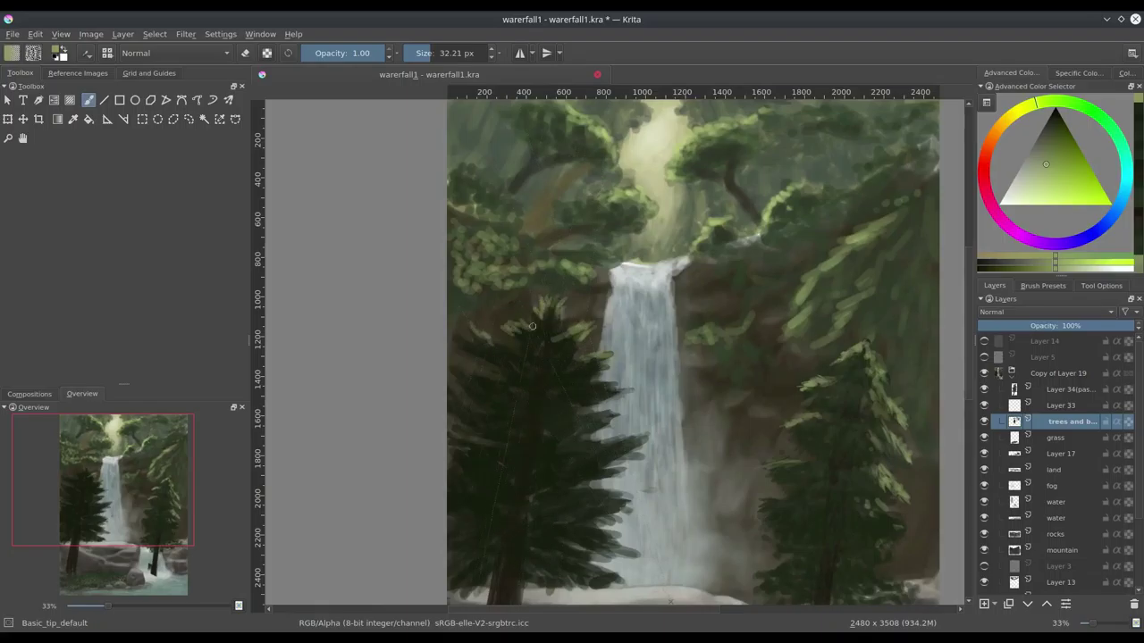
{"action": "left_click_drag", "start_coordinate": [600, 438], "coordinate": [629, 359]}
{"action": "mouse_move", "coordinate": [639, 412]}
{"action": "left_mouse_down"}
{"action": "mouse_move", "coordinate": [584, 261]}
{"action": "mouse_move", "coordinate": [663, 240]}
{"action": "left_mouse_up"}
{"action": "left_click_drag", "start_coordinate": [580, 272], "coordinate": [668, 268]}
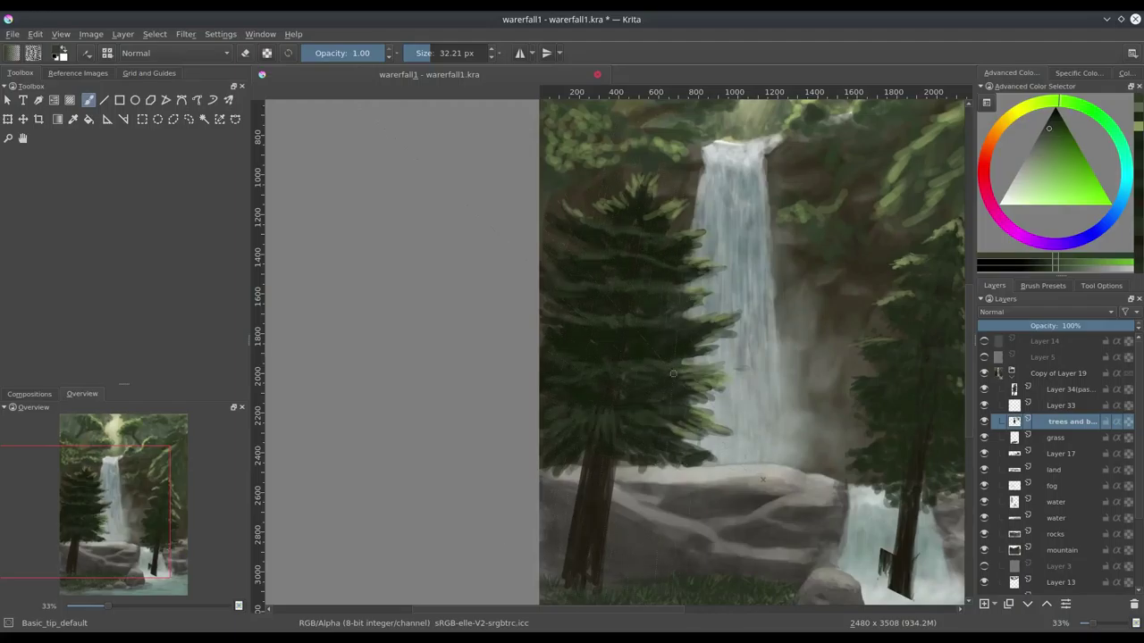
{"action": "key", "text": "minus"}
{"action": "key", "text": "minus"}
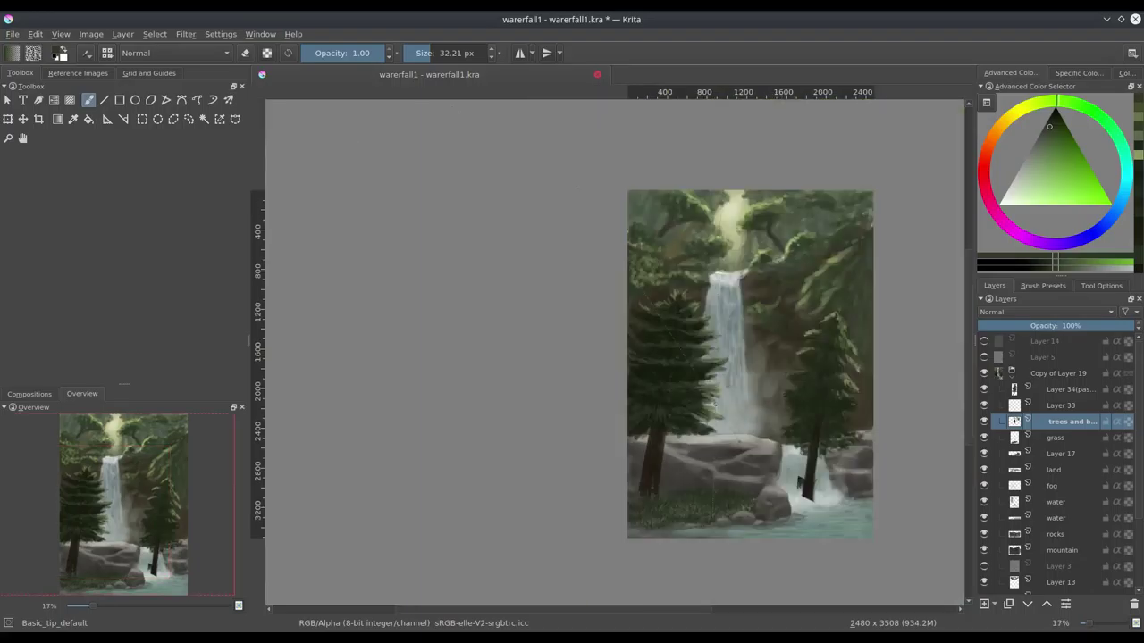
{"action": "key", "text": "plus"}
{"action": "key", "text": "plus"}
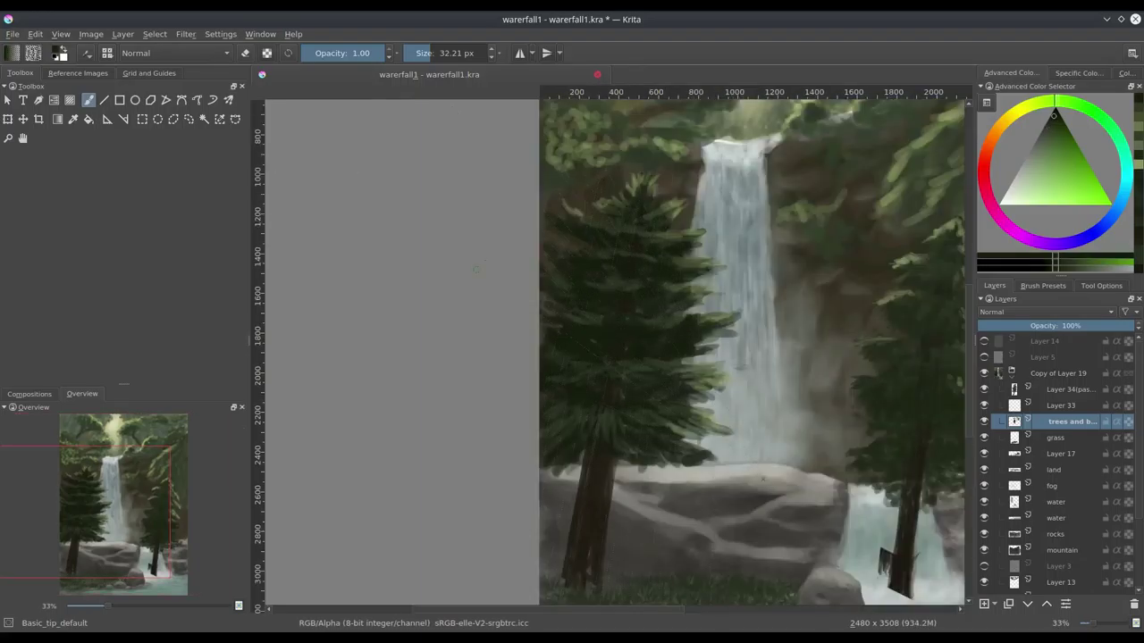
{"action": "left_click", "coordinate": [672, 240], "text": "ctrl"}
{"action": "left_click", "coordinate": [598, 231], "text": "ctrl"}
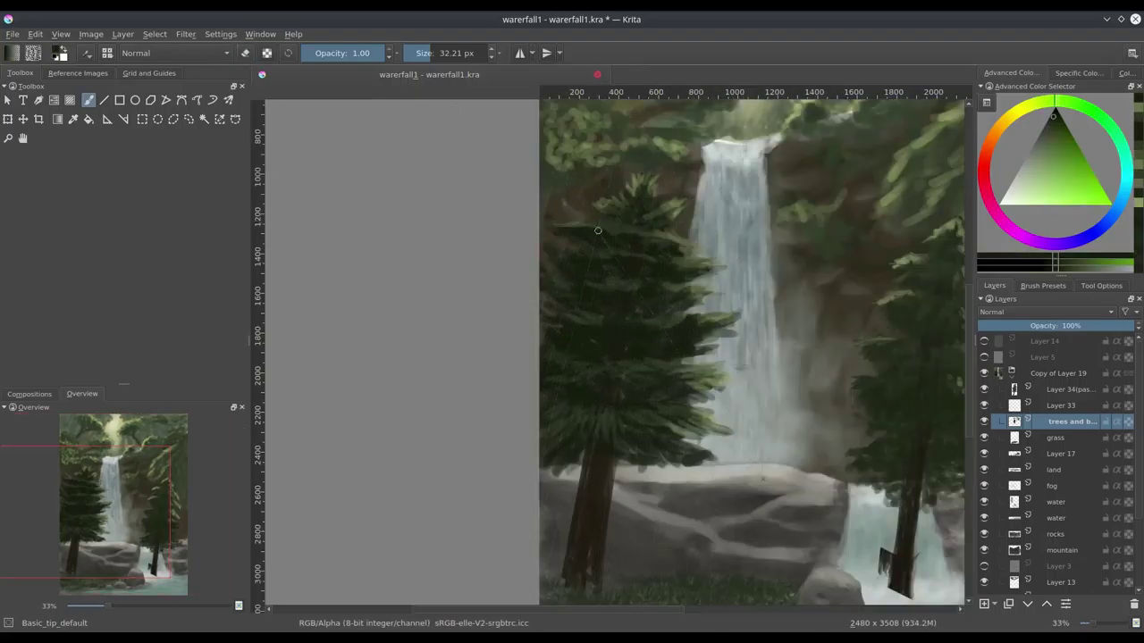
{"action": "mouse_move", "coordinate": [654, 253]}
{"action": "left_mouse_down"}
{"action": "mouse_move", "coordinate": [588, 284]}
{"action": "mouse_move", "coordinate": [695, 265]}
{"action": "left_mouse_up"}
{"action": "left_click_drag", "start_coordinate": [583, 318], "coordinate": [642, 326]}
Hide the old tree copy layer and pick a lighter yellow-green
{"action": "key", "text": "e"}
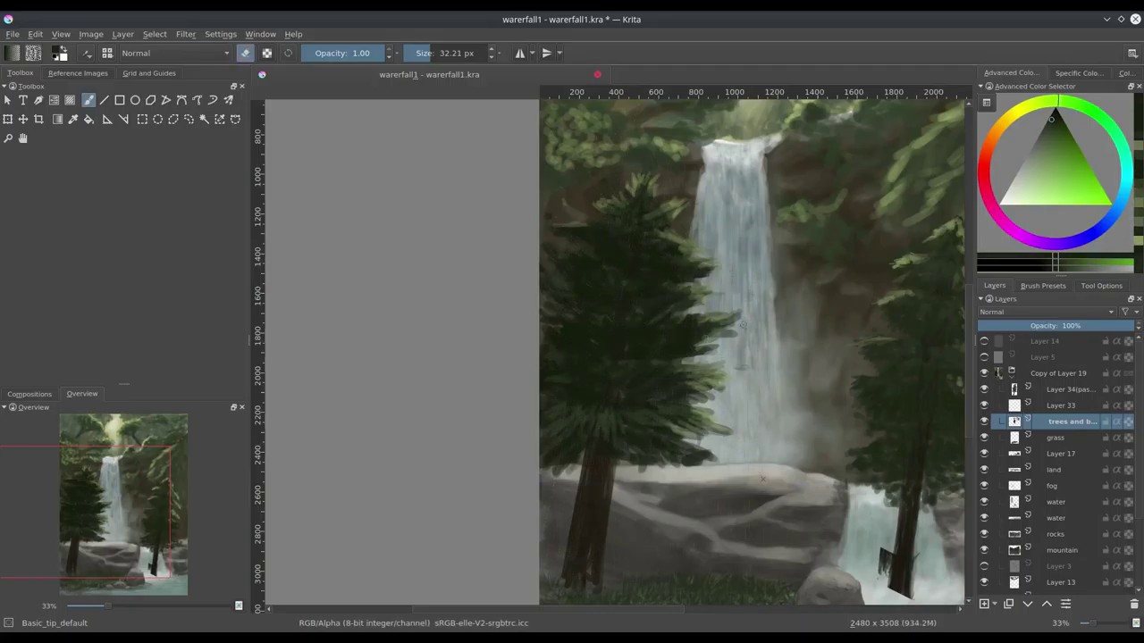
{"action": "left_click", "coordinate": [984, 389]}
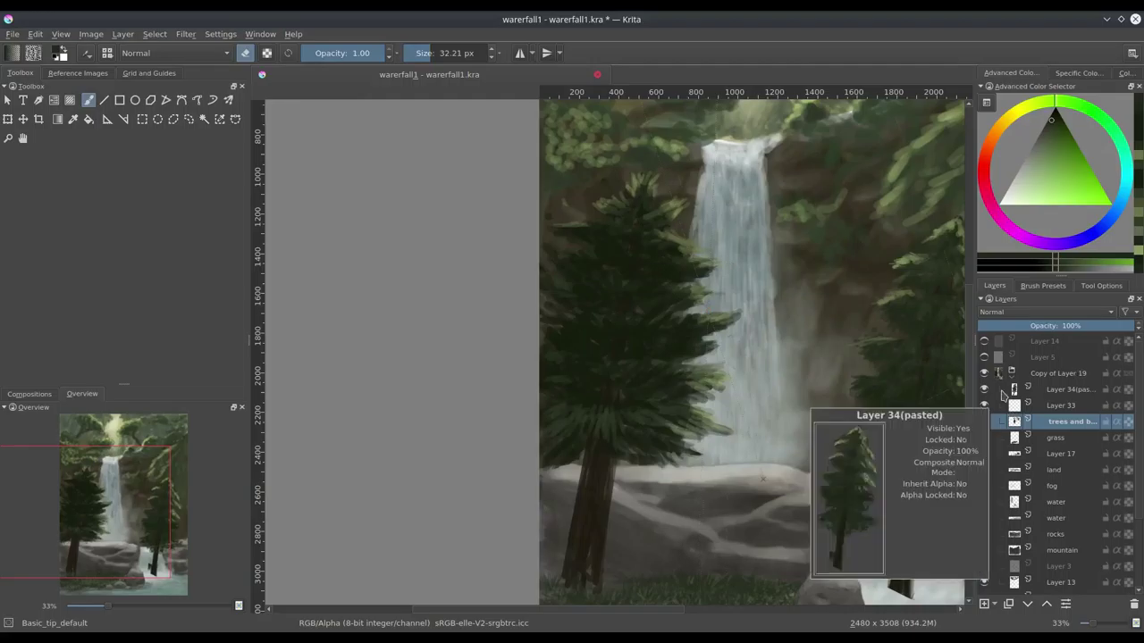
{"action": "scroll", "coordinate": [778, 373], "scroll_direction": "down", "scroll_amount": 4}
{"action": "scroll", "coordinate": [778, 373], "scroll_direction": "up", "scroll_amount": 3}
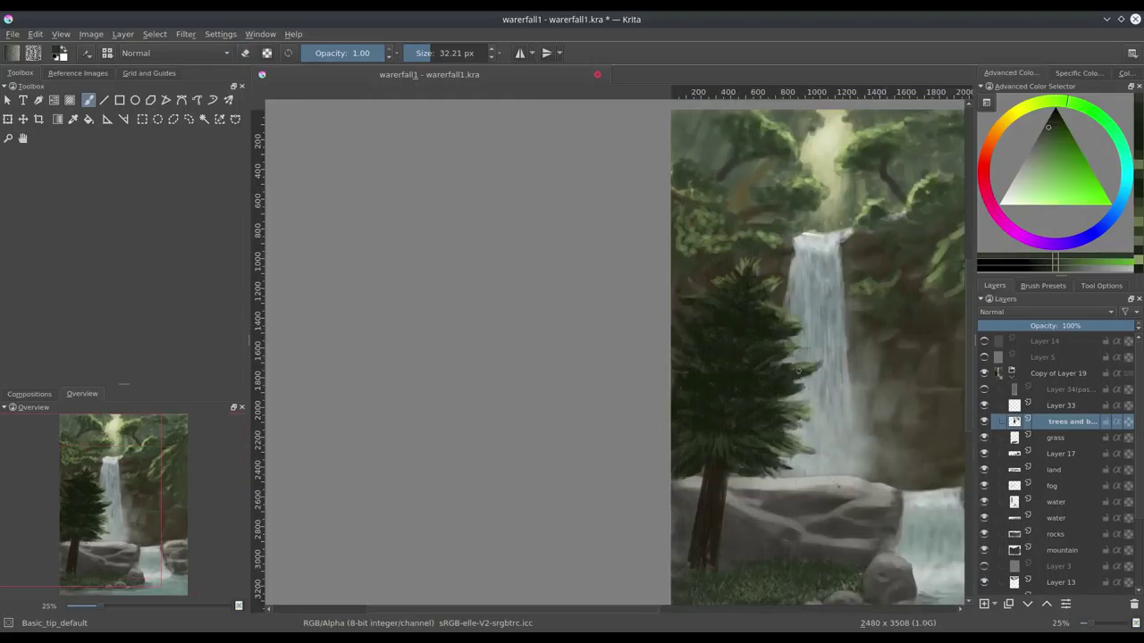
{"action": "left_click", "coordinate": [758, 318], "text": "ctrl"}
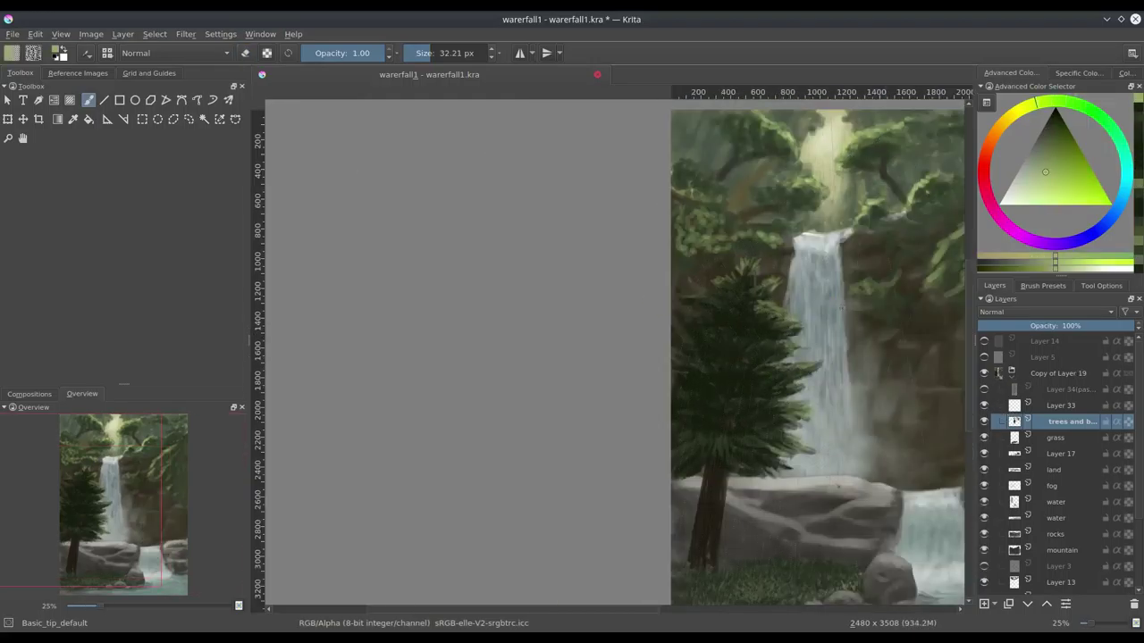
{"action": "scroll", "coordinate": [483, 360], "scroll_direction": "down", "scroll_amount": 3}
{"action": "scroll", "coordinate": [483, 360], "scroll_direction": "up", "scroll_amount": 3}
Sample colours from the canvas, activate the mountain layer, and shrink the brush slightly
{"action": "left_click", "coordinate": [483, 360], "text": "ctrl"}
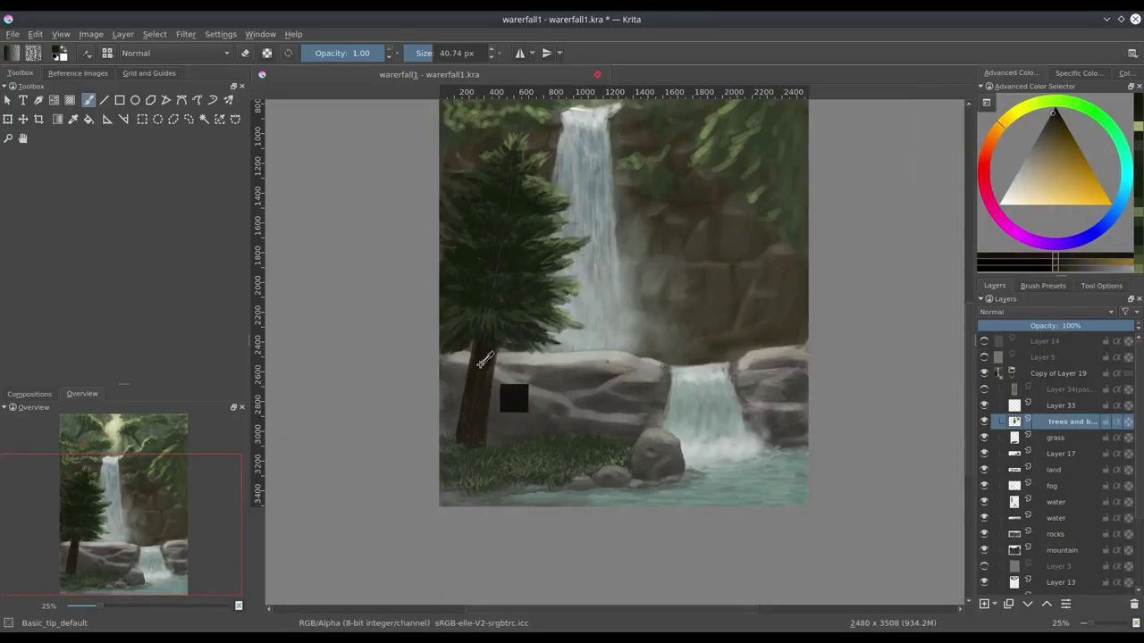
{"action": "scroll", "coordinate": [616, 347], "scroll_direction": "down", "scroll_amount": 3}
{"action": "scroll", "coordinate": [616, 346], "scroll_direction": "up", "scroll_amount": 3}
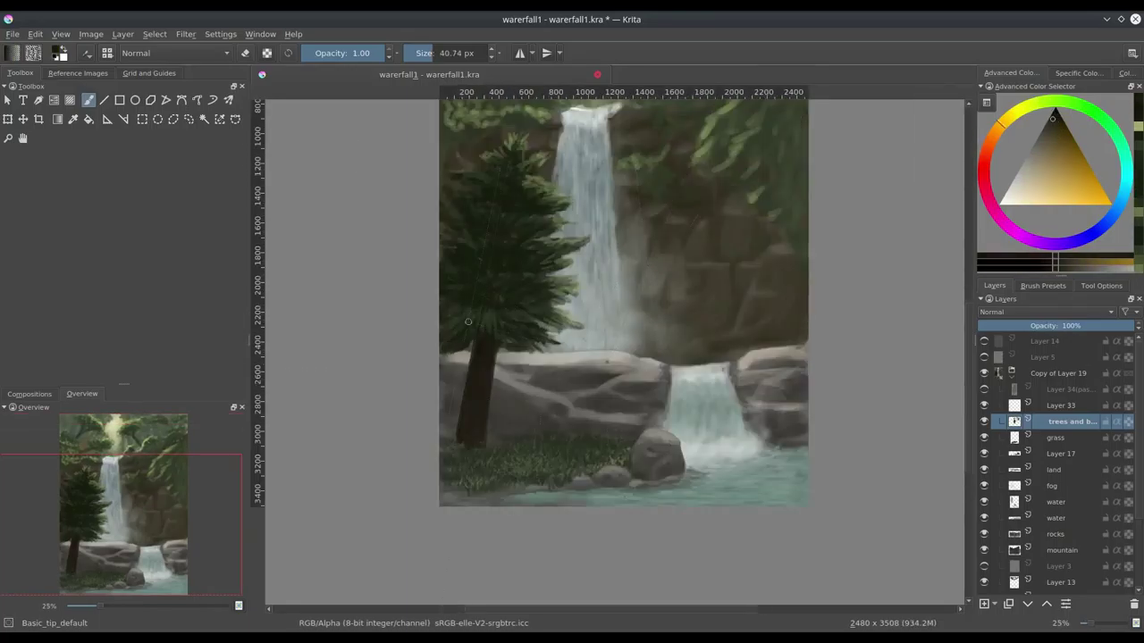
{"action": "left_click", "coordinate": [738, 290]}
{"action": "left_click", "coordinate": [729, 246], "text": "ctrl"}
{"action": "scroll", "coordinate": [655, 314], "scroll_direction": "up", "scroll_amount": 3}
{"action": "key", "text": "bracketleft"}
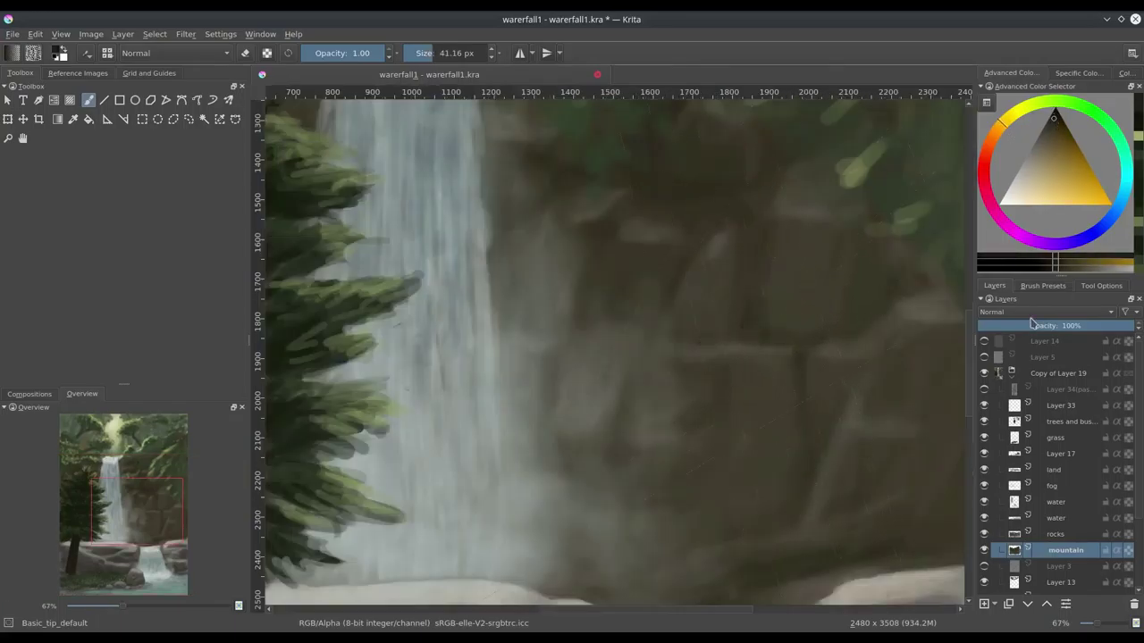
Paint dark rock texture on the cliffs right of the waterfall, adjusting brush size
{"action": "key", "text": "minus"}
{"action": "key", "text": "minus"}
{"action": "key", "text": "Insert"}
{"action": "scroll", "coordinate": [1037, 311], "scroll_direction": "down", "scroll_amount": 2}
{"action": "key", "text": "bracketright"}
{"action": "key", "text": "bracketright"}
{"action": "key", "text": "bracketright"}
{"action": "mouse_move", "coordinate": [831, 304]}
{"action": "left_mouse_down"}
{"action": "mouse_move", "coordinate": [792, 378]}
{"action": "mouse_move", "coordinate": [894, 332]}
{"action": "left_mouse_up"}
{"action": "key", "text": "bracketleft"}
{"action": "mouse_move", "coordinate": [727, 331]}
{"action": "left_mouse_down"}
{"action": "mouse_move", "coordinate": [710, 281]}
{"action": "mouse_move", "coordinate": [891, 295]}
{"action": "left_mouse_up"}
{"action": "mouse_move", "coordinate": [769, 183]}
{"action": "left_mouse_down"}
{"action": "mouse_move", "coordinate": [822, 411]}
{"action": "mouse_move", "coordinate": [903, 376]}
{"action": "left_mouse_up"}
{"action": "left_click_drag", "start_coordinate": [689, 250], "coordinate": [788, 335]}
Check the whole painting at different zooms and remove Layer 35 from the stack
{"action": "key", "text": "minus"}
{"action": "key", "text": "minus"}
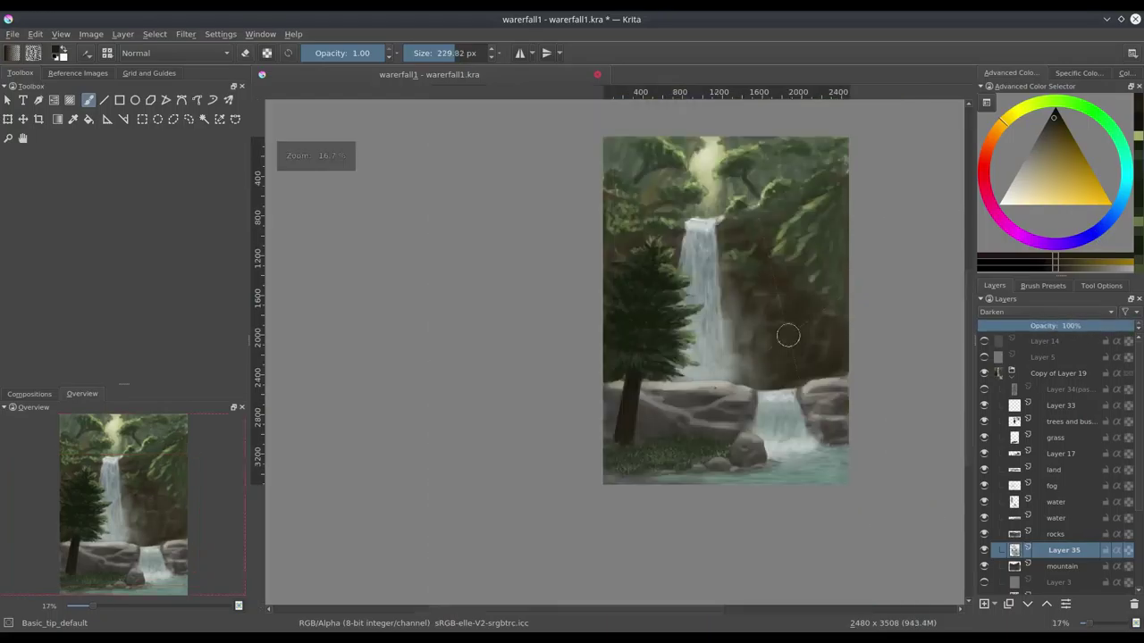
{"action": "key", "text": "1"}
{"action": "key", "text": "bracketright"}
{"action": "key", "text": "2"}
{"action": "key", "text": "i"}
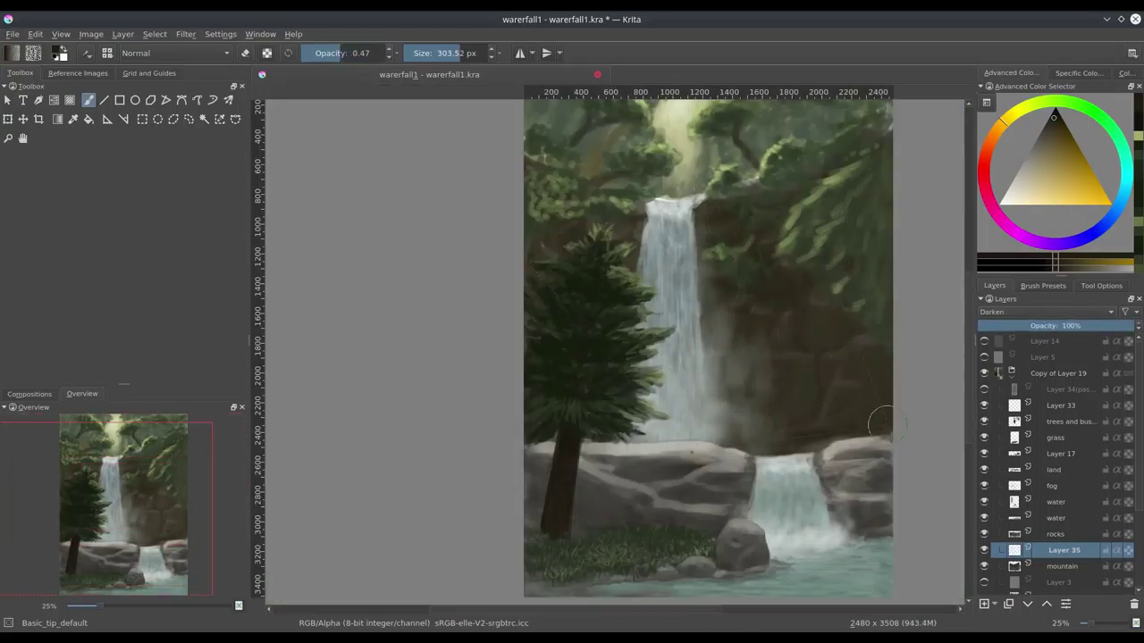
{"action": "scroll", "coordinate": [727, 308], "scroll_direction": "up", "scroll_amount": 1}
{"action": "scroll", "coordinate": [729, 310], "scroll_direction": "down", "scroll_amount": 3}
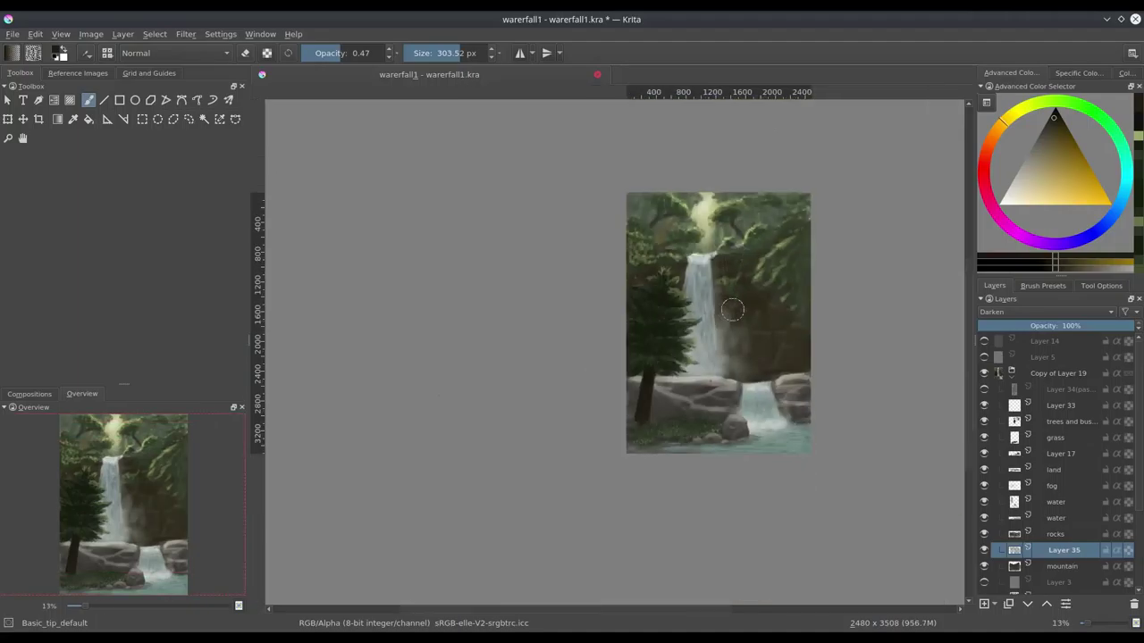
{"action": "scroll", "coordinate": [732, 309], "scroll_direction": "up", "scroll_amount": 3}
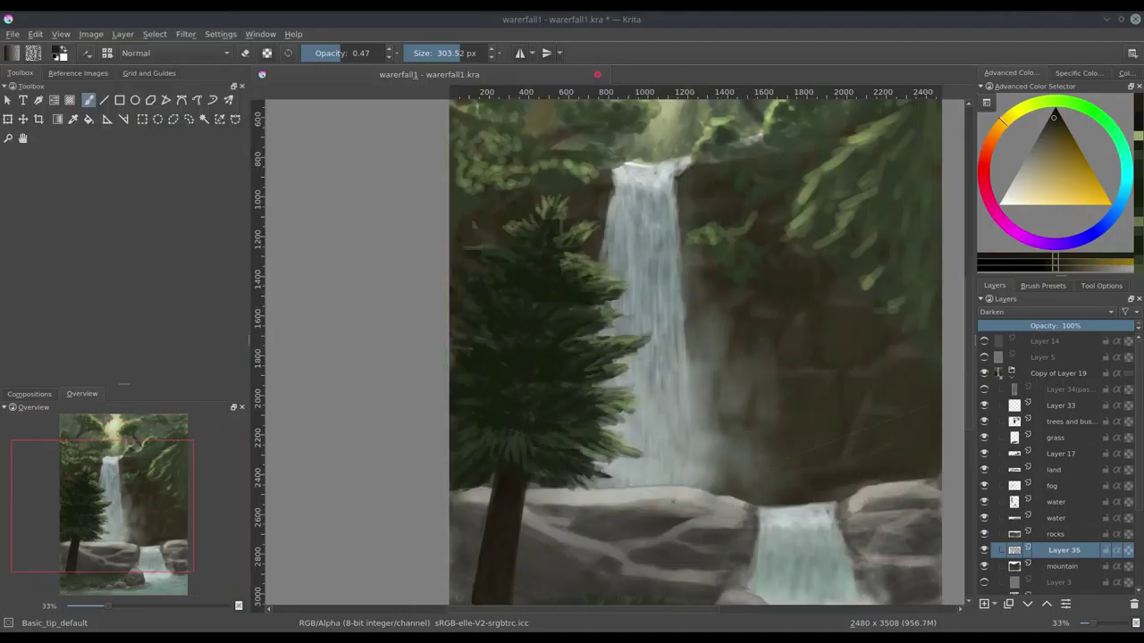
{"action": "scroll", "coordinate": [912, 344], "scroll_direction": "down", "scroll_amount": 3}
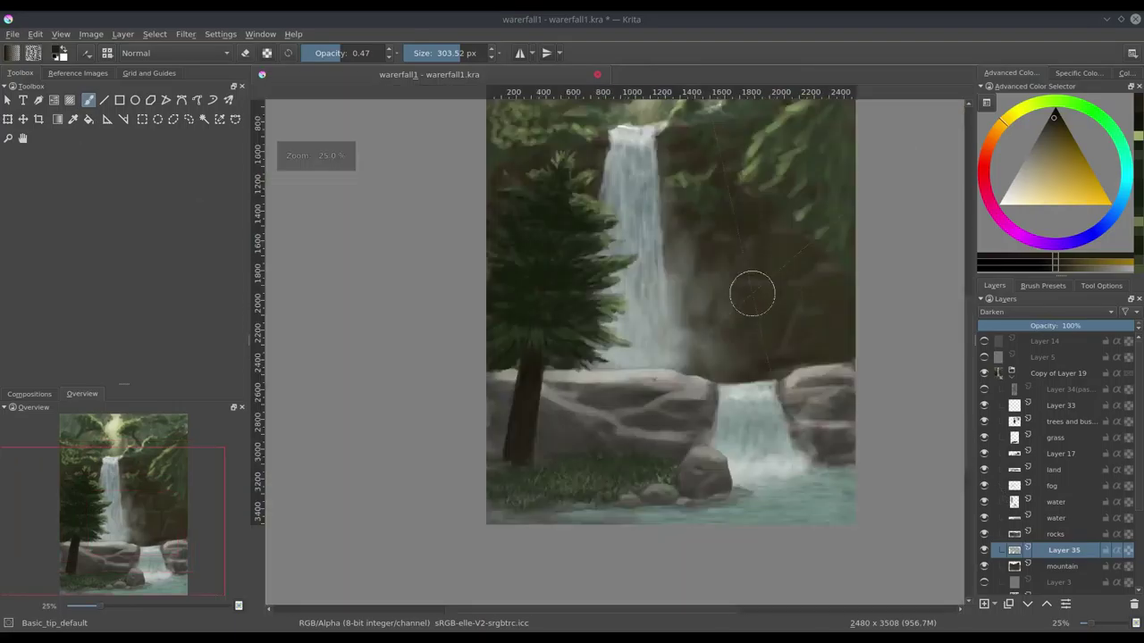
{"action": "left_click", "coordinate": [1064, 453]}
{"action": "scroll", "coordinate": [614, 288], "scroll_direction": "up", "scroll_amount": 3}
{"action": "scroll", "coordinate": [615, 288], "scroll_direction": "down", "scroll_amount": 2}
{"action": "scroll", "coordinate": [585, 295], "scroll_direction": "up", "scroll_amount": 2}
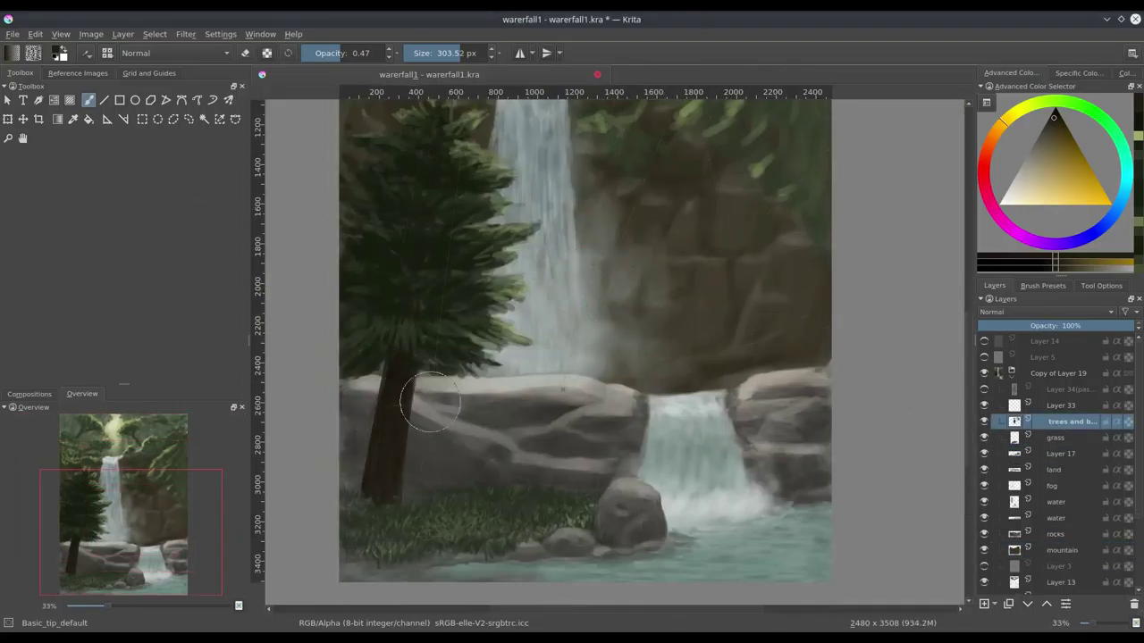
Extend the pine trunk down into the grass, add Layer 36, and pick purple
{"action": "key", "text": "Page_Up"}
{"action": "key", "text": "Page_Up"}
{"action": "left_click_drag", "start_coordinate": [380, 487], "coordinate": [371, 522]}
{"action": "key", "text": "Insert"}
{"action": "left_click_drag", "start_coordinate": [983, 169], "coordinate": [994, 217]}
{"action": "left_click_drag", "start_coordinate": [804, 276], "coordinate": [769, 276], "text": "shift"}
{"action": "left_click", "coordinate": [1051, 140]}
Paint the first purple strokes of the figure on the right ledge, zooming to check
{"action": "left_click_drag", "start_coordinate": [764, 334], "coordinate": [774, 343]}
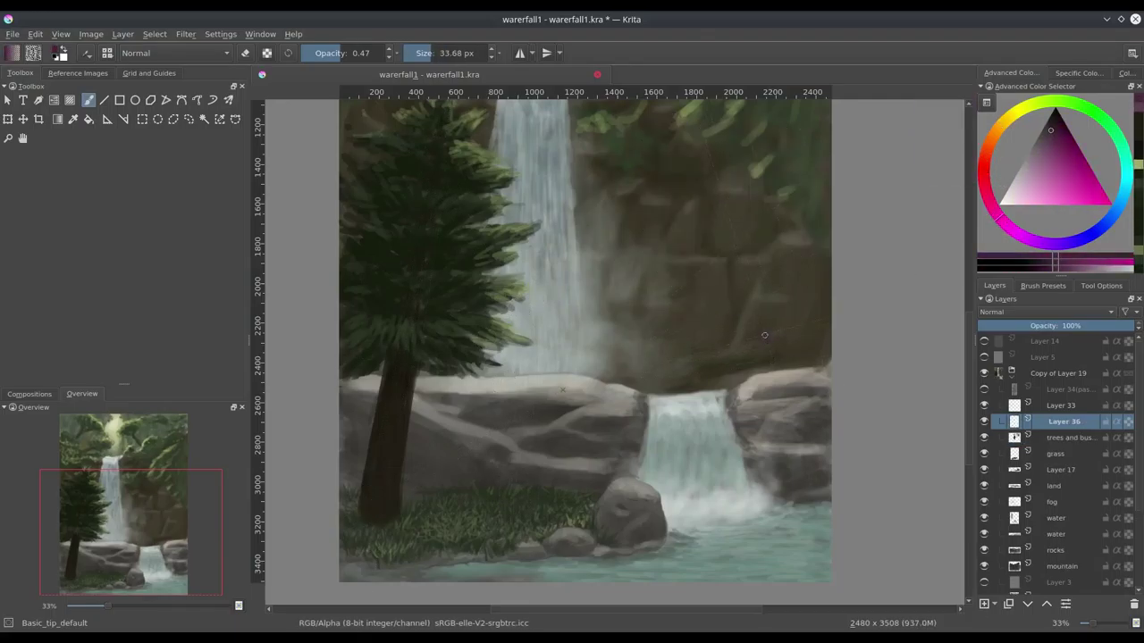
{"action": "key", "text": "1"}
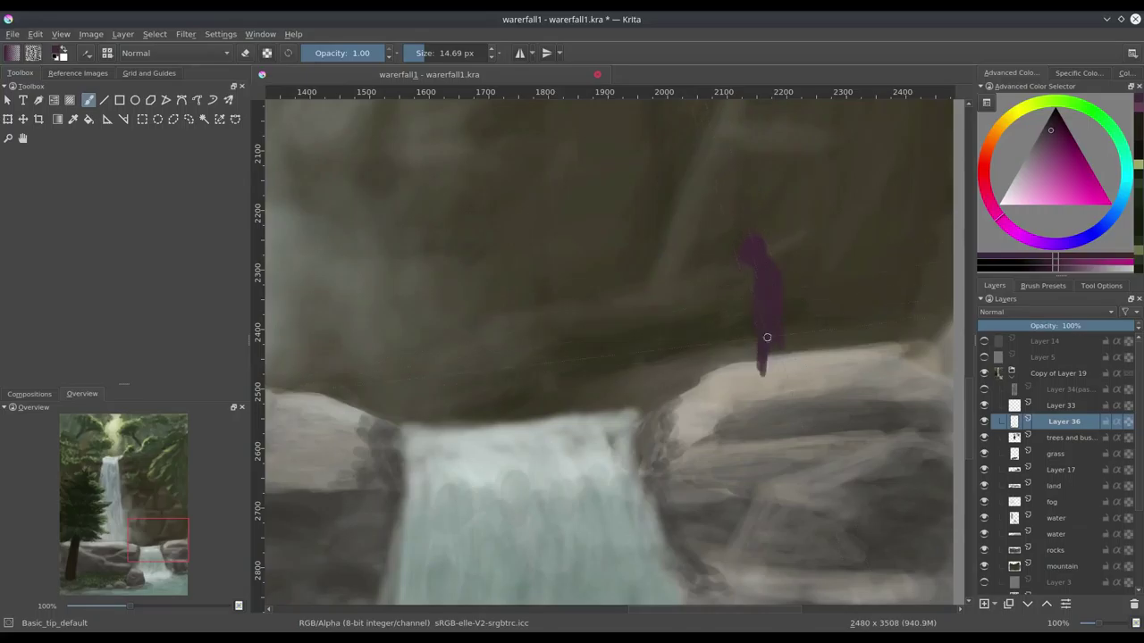
{"action": "key", "text": "2"}
{"action": "scroll", "coordinate": [839, 204], "scroll_direction": "up", "scroll_amount": 4}
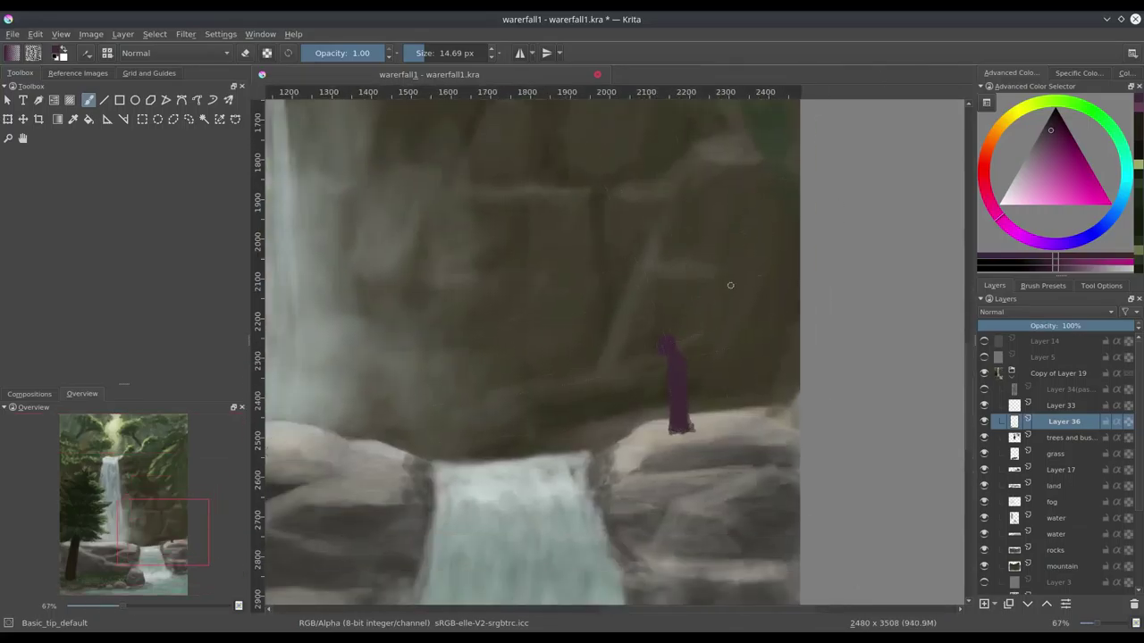
{"action": "scroll", "coordinate": [690, 374], "scroll_direction": "up", "scroll_amount": 2}
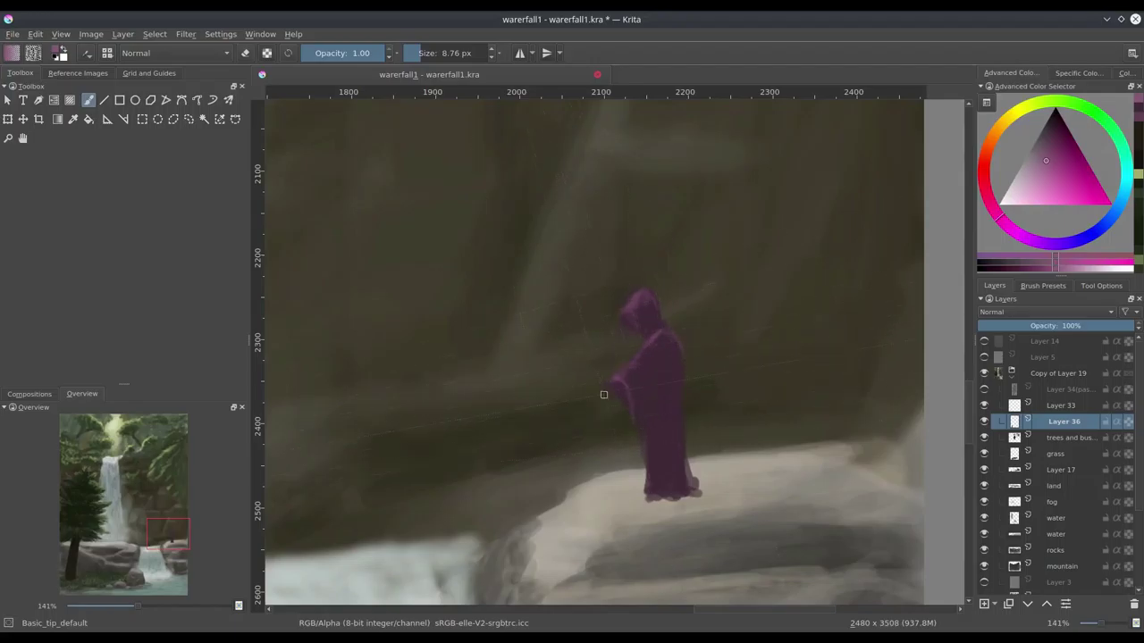
Add a pale face tone and a darker purple robe to the hooded figure
{"action": "left_click", "coordinate": [1003, 121]}
{"action": "scroll", "coordinate": [624, 307], "scroll_direction": "up", "scroll_amount": 2}
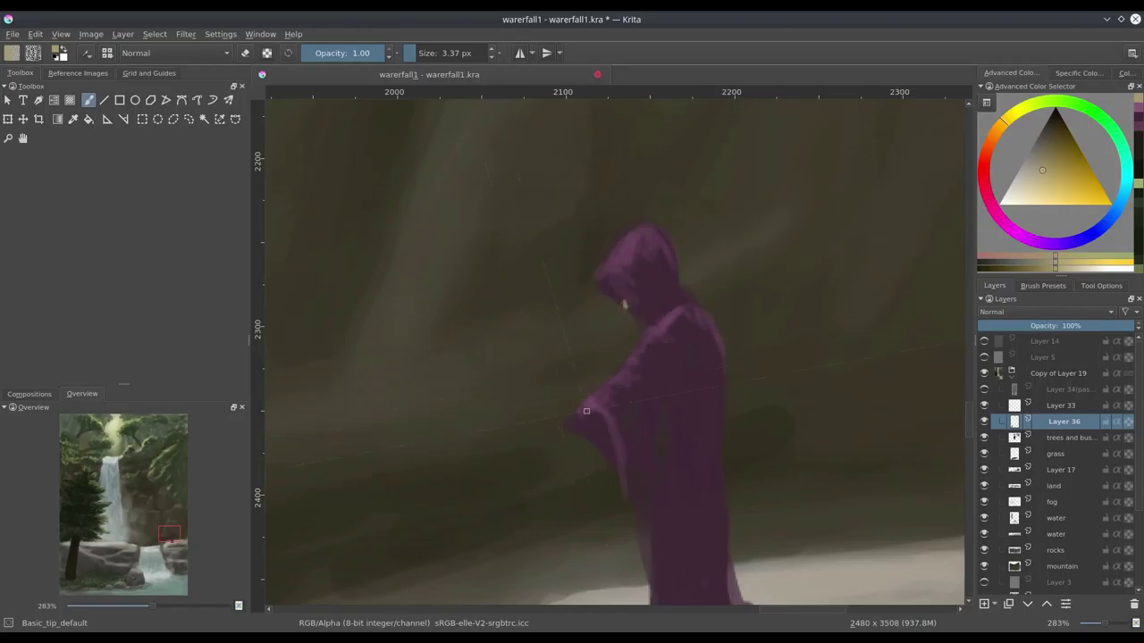
{"action": "key", "text": "e"}
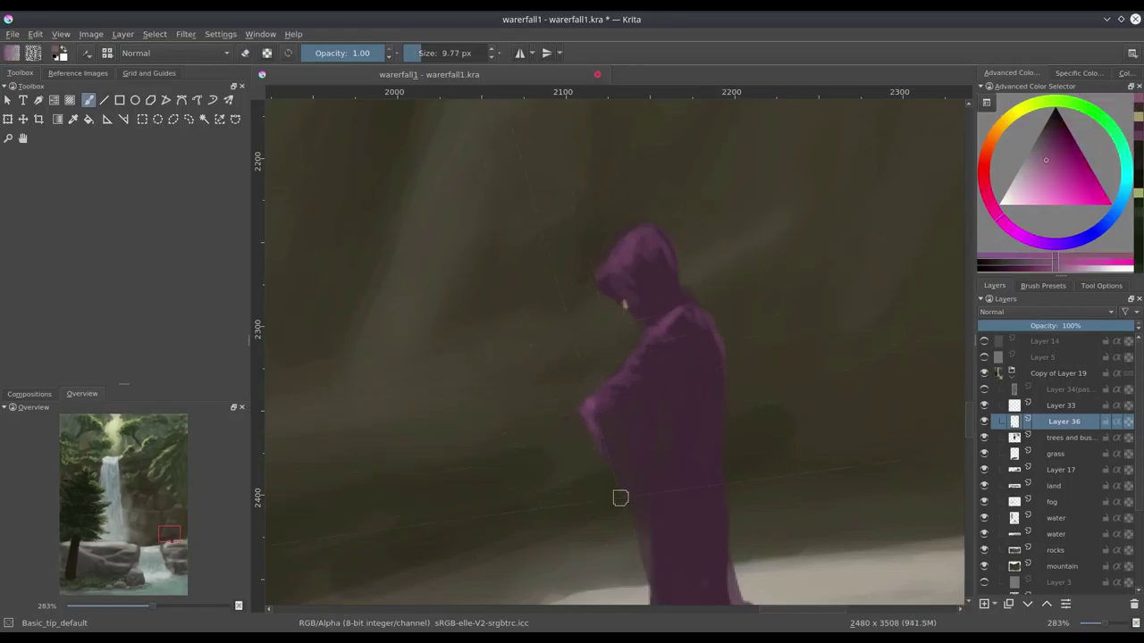
{"action": "left_click", "coordinate": [628, 236], "text": "ctrl"}
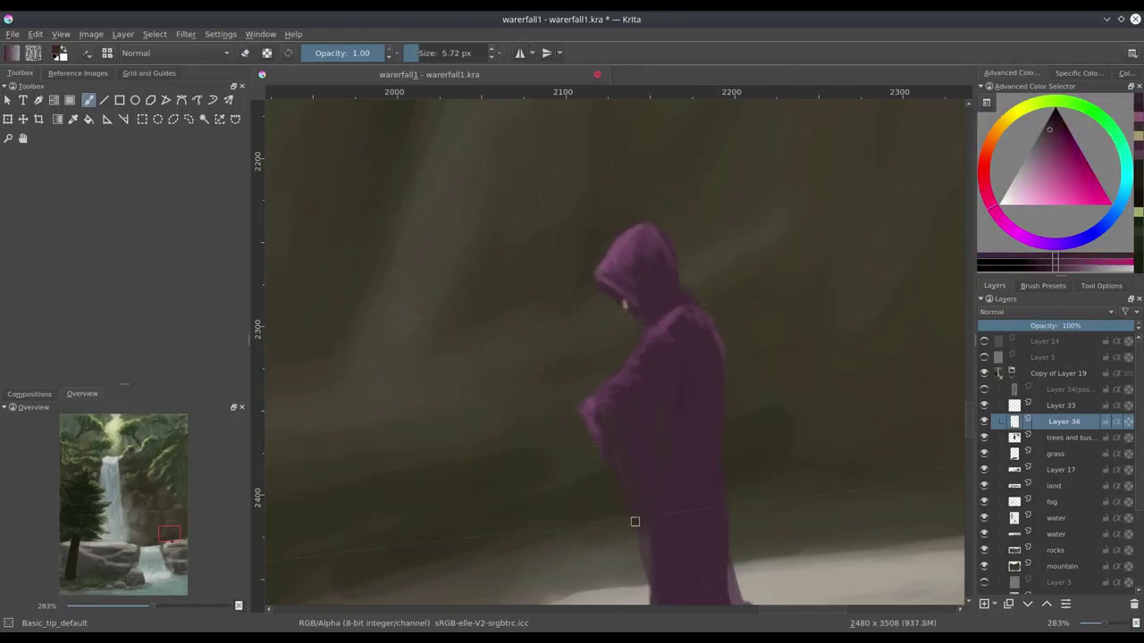
{"action": "scroll", "coordinate": [635, 349], "scroll_direction": "down", "scroll_amount": 2}
{"action": "scroll", "coordinate": [635, 349], "scroll_direction": "down", "scroll_amount": 5}
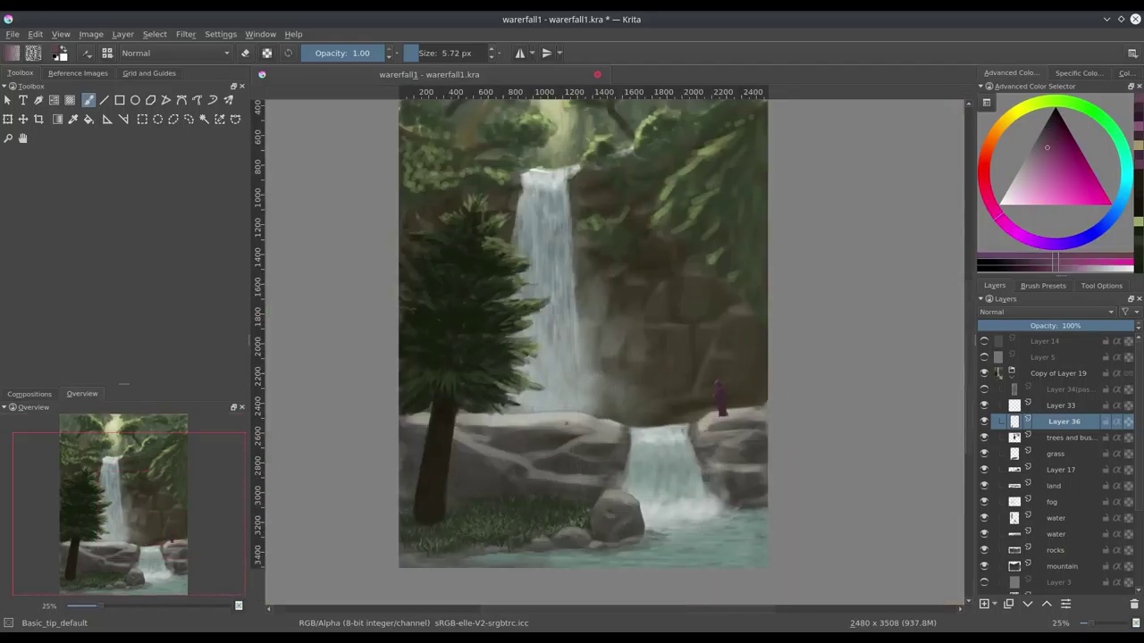
{"action": "scroll", "coordinate": [635, 349], "scroll_direction": "down", "scroll_amount": 1}
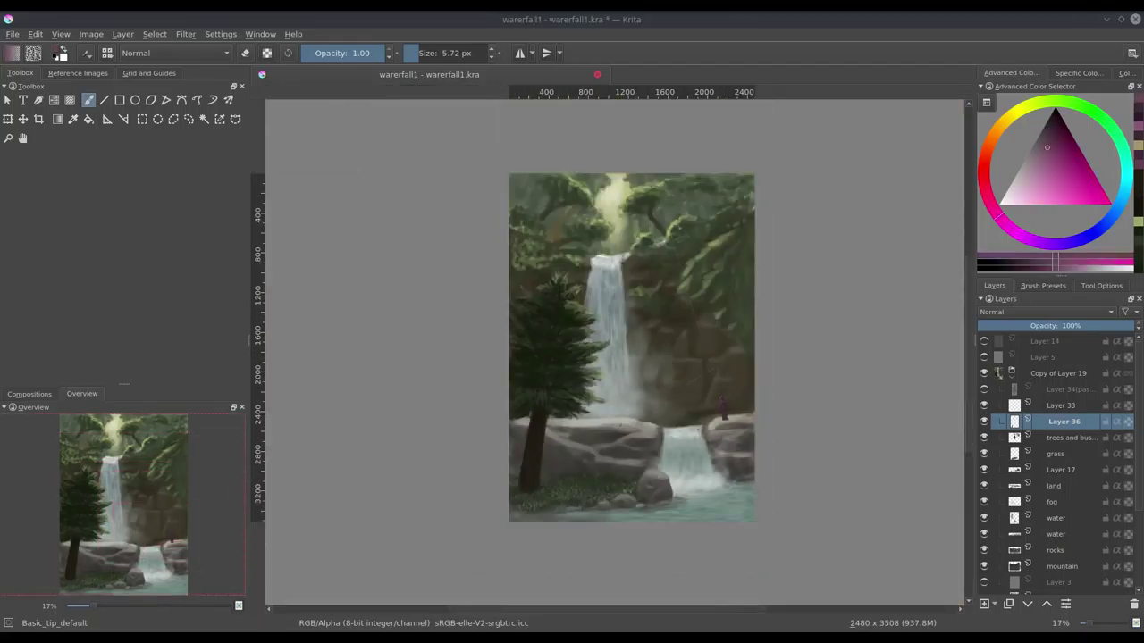
{"action": "scroll", "coordinate": [738, 424], "scroll_direction": "up", "scroll_amount": 3}
{"action": "scroll", "coordinate": [738, 423], "scroll_direction": "up", "scroll_amount": 1}
Pick a light beige, then start and cancel a selection outline around the figure
{"action": "left_click", "coordinate": [690, 403], "text": "ctrl"}
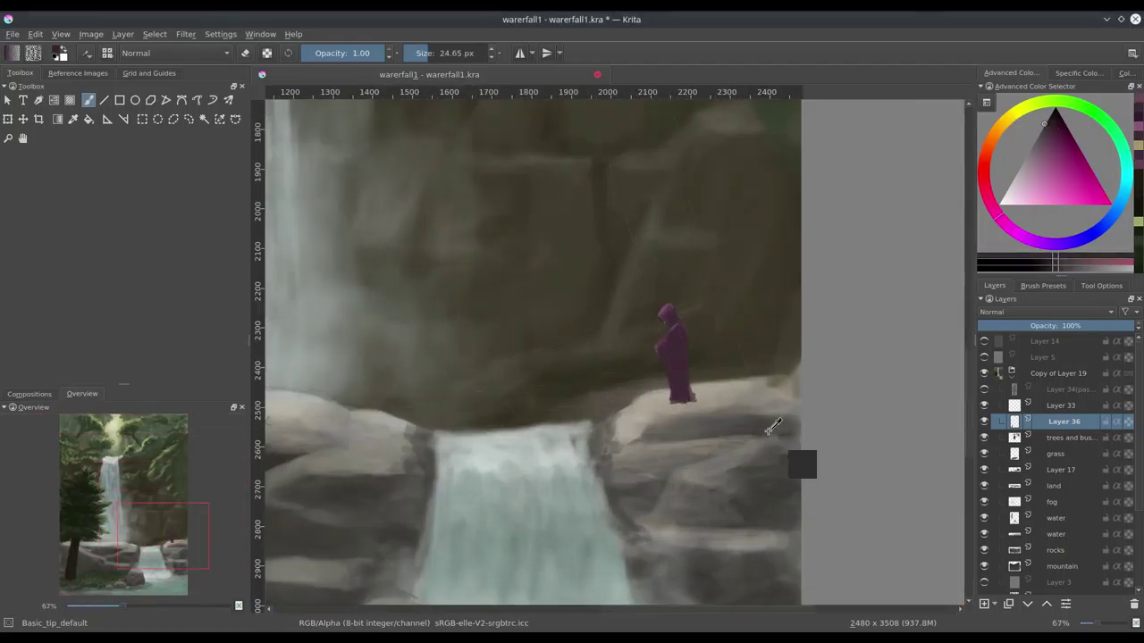
{"action": "key", "text": "ctrl+r"}
{"action": "scroll", "coordinate": [786, 294], "scroll_direction": "down", "scroll_amount": 2}
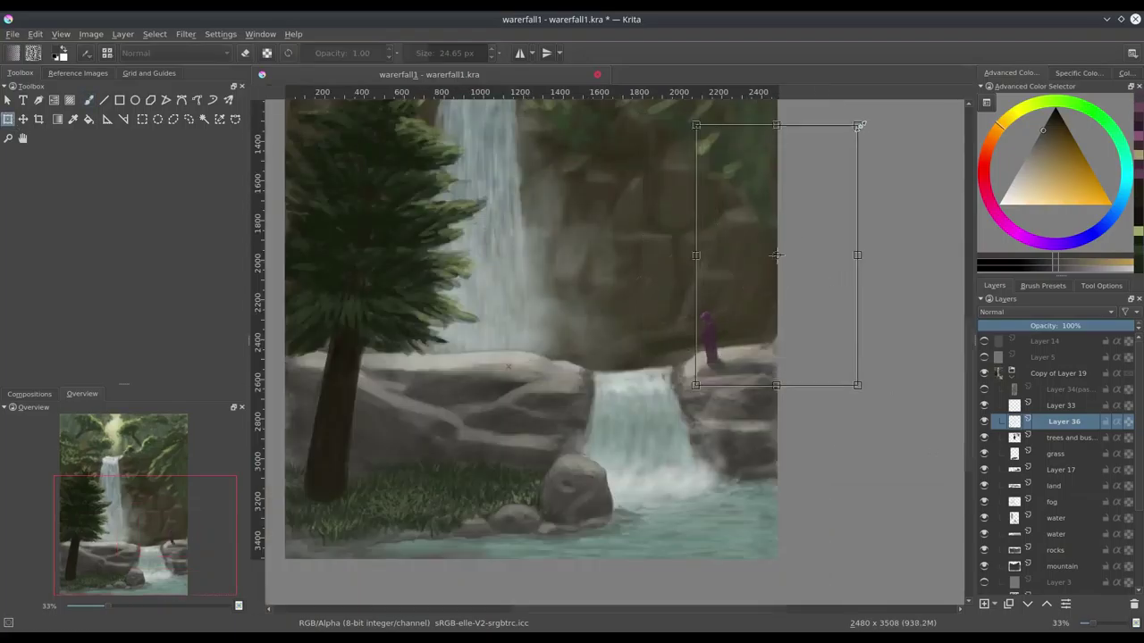
{"action": "scroll", "coordinate": [787, 295], "scroll_direction": "down", "scroll_amount": 1}
{"action": "left_click", "coordinate": [234, 120]}
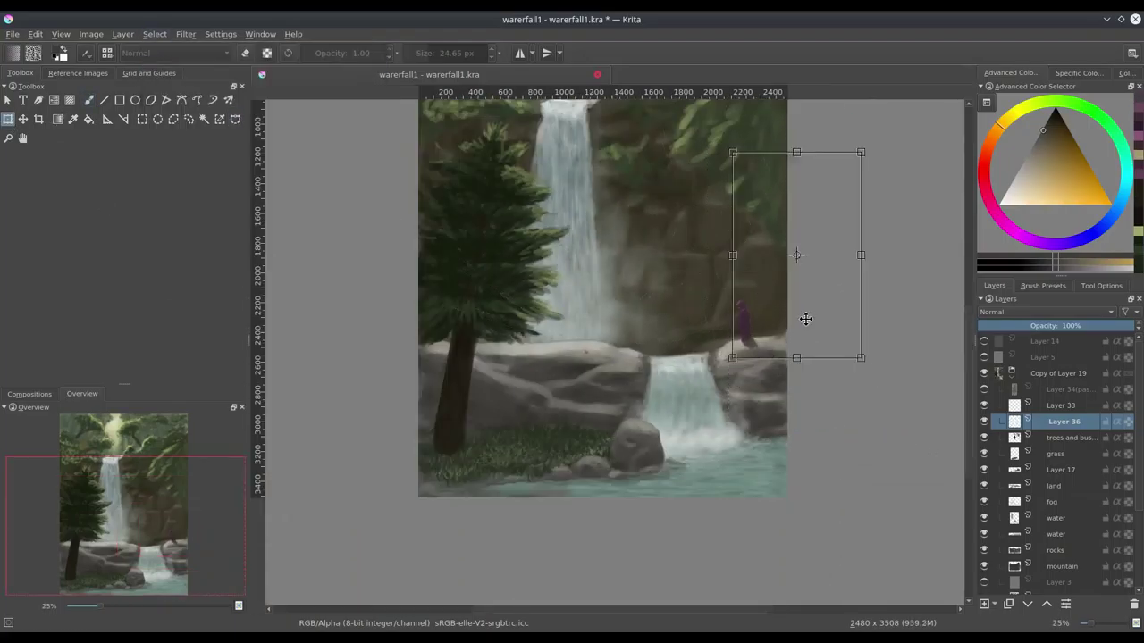
{"action": "left_click", "coordinate": [708, 297]}
{"action": "key", "text": "Escape"}
{"action": "key", "text": "ctrl+r"}
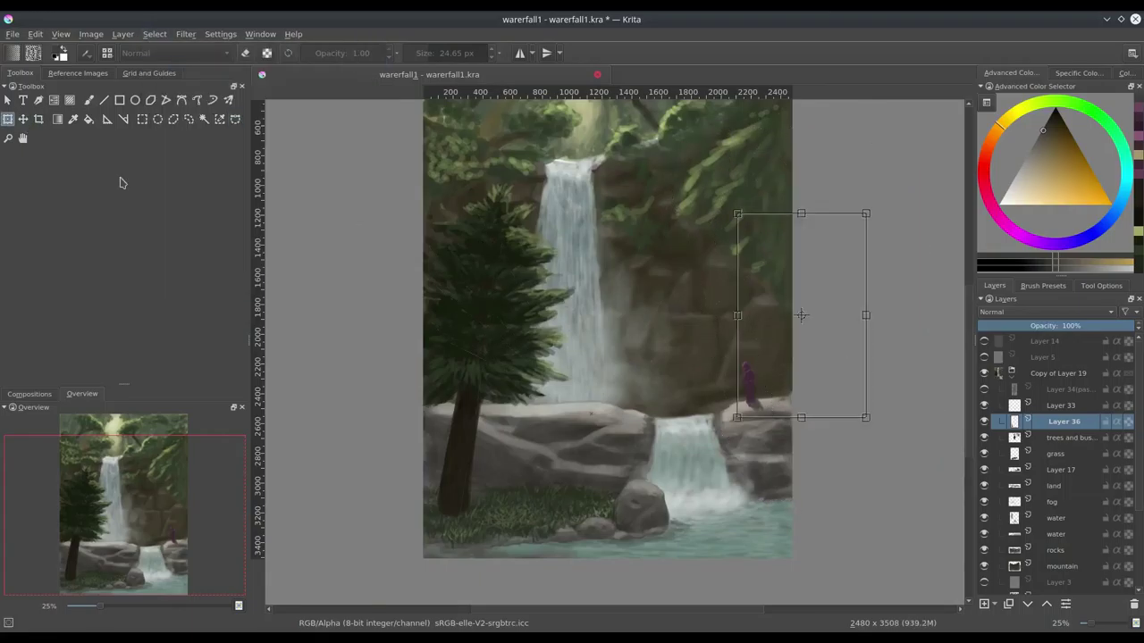
{"action": "scroll", "coordinate": [826, 475], "scroll_direction": "up", "scroll_amount": 1}
{"action": "scroll", "coordinate": [826, 475], "scroll_direction": "up", "scroll_amount": 1}
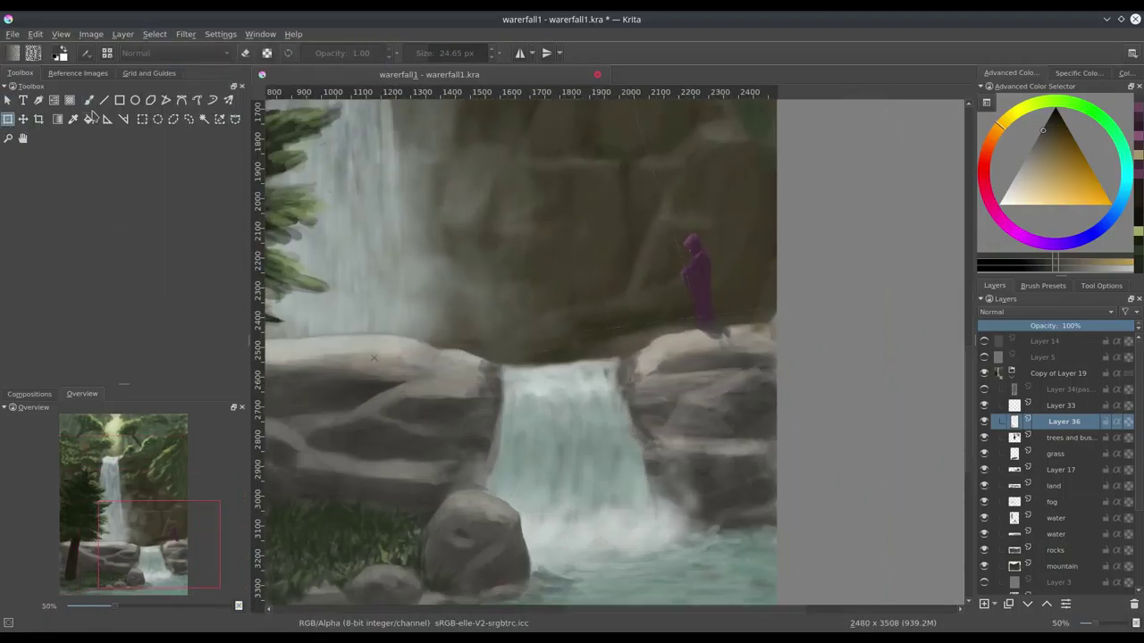
Paint a dark rock-toned shadow under the figure's base on the ledge
{"action": "key", "text": "b"}
{"action": "left_click", "coordinate": [706, 328], "text": "ctrl"}
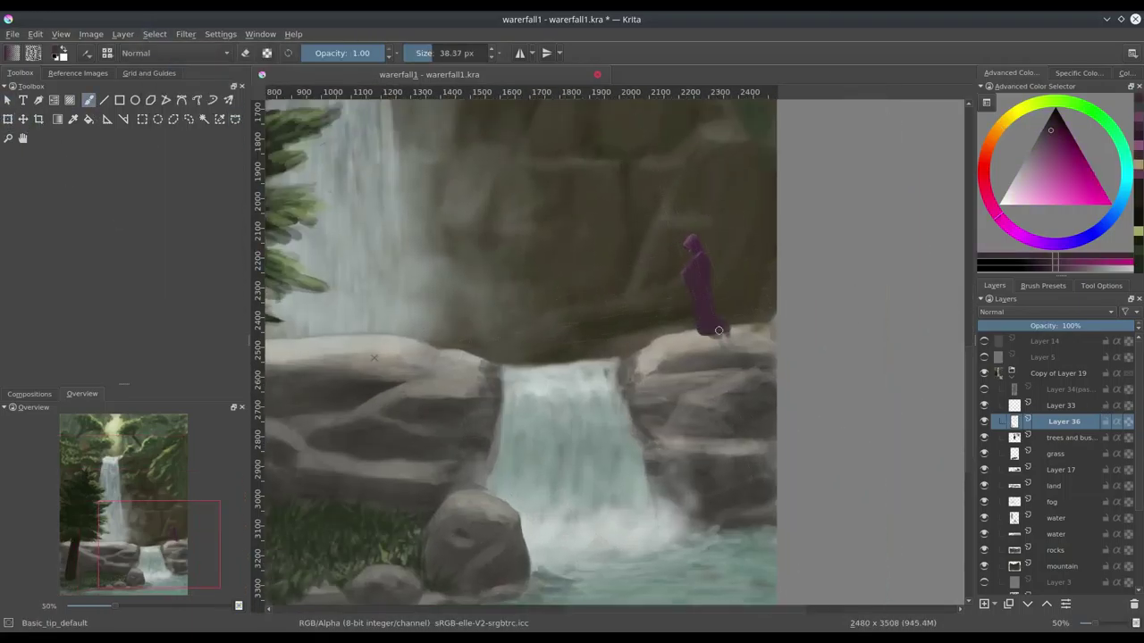
{"action": "left_click", "coordinate": [700, 336], "text": "ctrl"}
{"action": "key", "text": "bracketleft"}
{"action": "key", "text": "bracketleft"}
{"action": "key", "text": "bracketleft"}
{"action": "key", "text": "bracketright"}
{"action": "key", "text": "bracketright"}
{"action": "key", "text": "bracketright"}
{"action": "left_click", "coordinate": [713, 355], "text": "ctrl"}
{"action": "left_click_drag", "start_coordinate": [714, 351], "coordinate": [741, 361]}
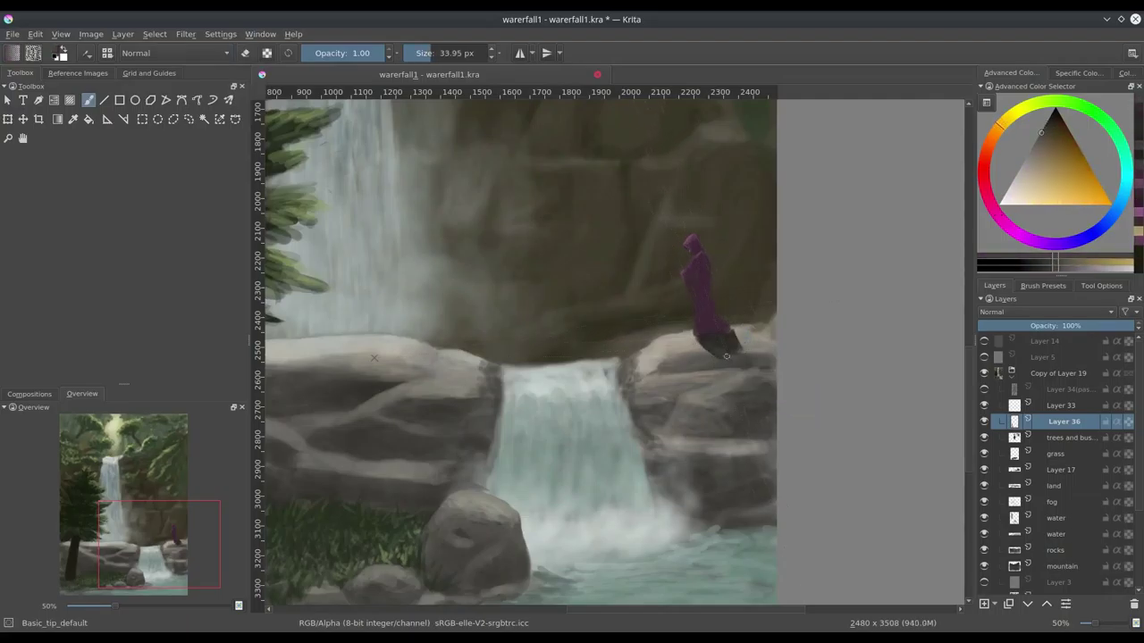
Refine the robe folds with darker reddish-purple shades using a smaller brush
{"action": "key", "text": "e"}
{"action": "left_click", "coordinate": [733, 355], "text": "ctrl"}
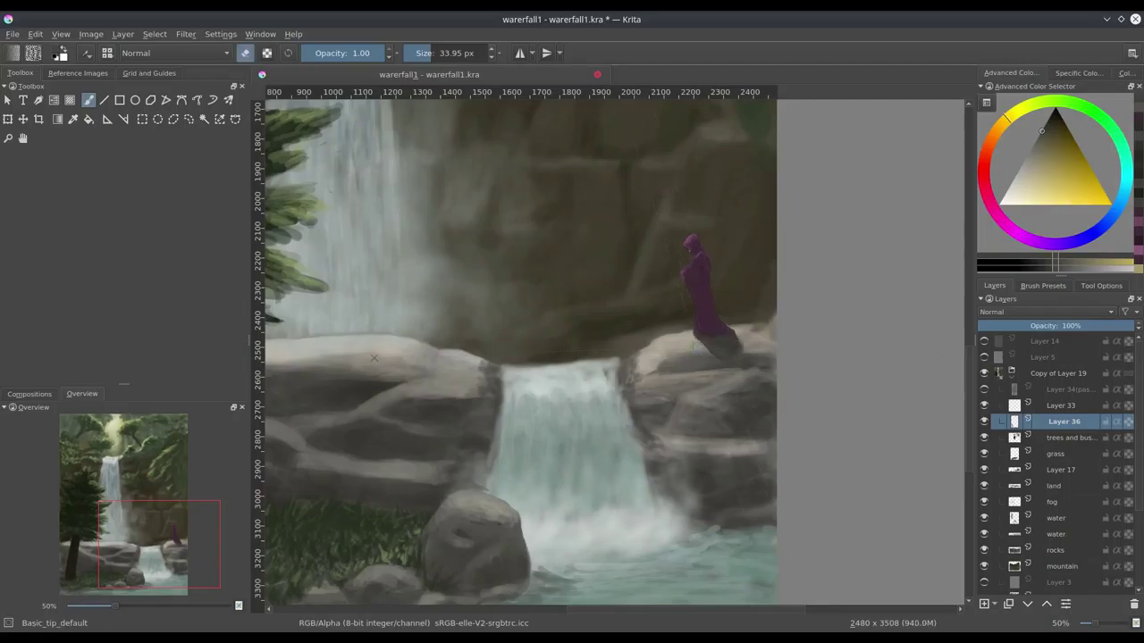
{"action": "scroll", "coordinate": [702, 333], "scroll_direction": "up", "scroll_amount": 2}
{"action": "left_click", "coordinate": [701, 333], "text": "ctrl"}
{"action": "key", "text": "bracketleft"}
{"action": "key", "text": "bracketleft"}
{"action": "key", "text": "bracketleft"}
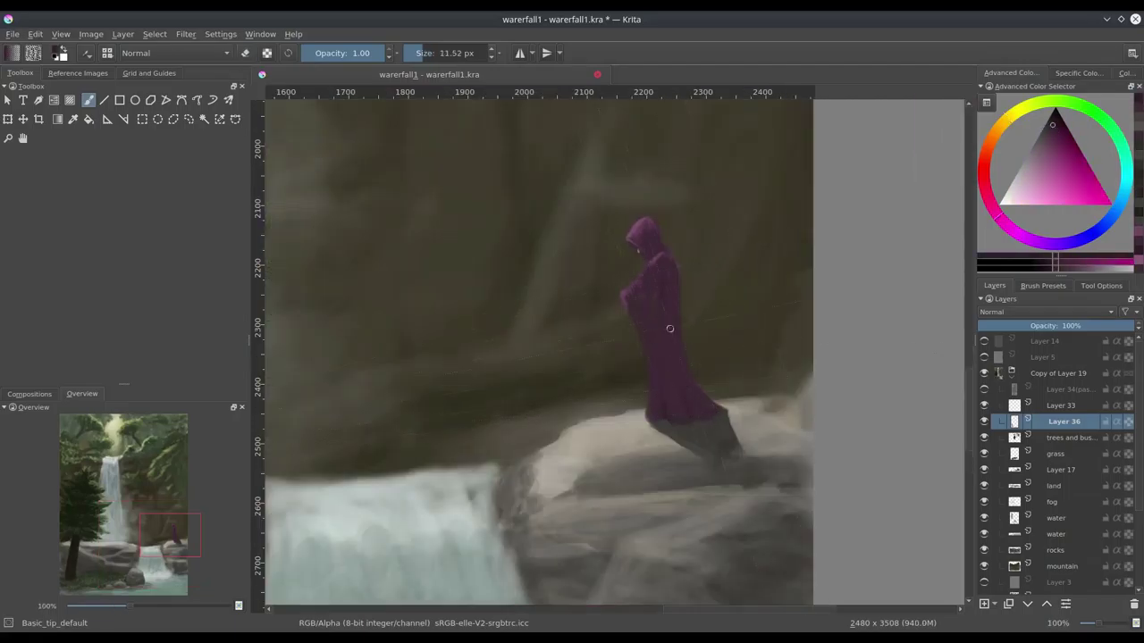
{"action": "left_click", "coordinate": [714, 248], "text": "ctrl"}
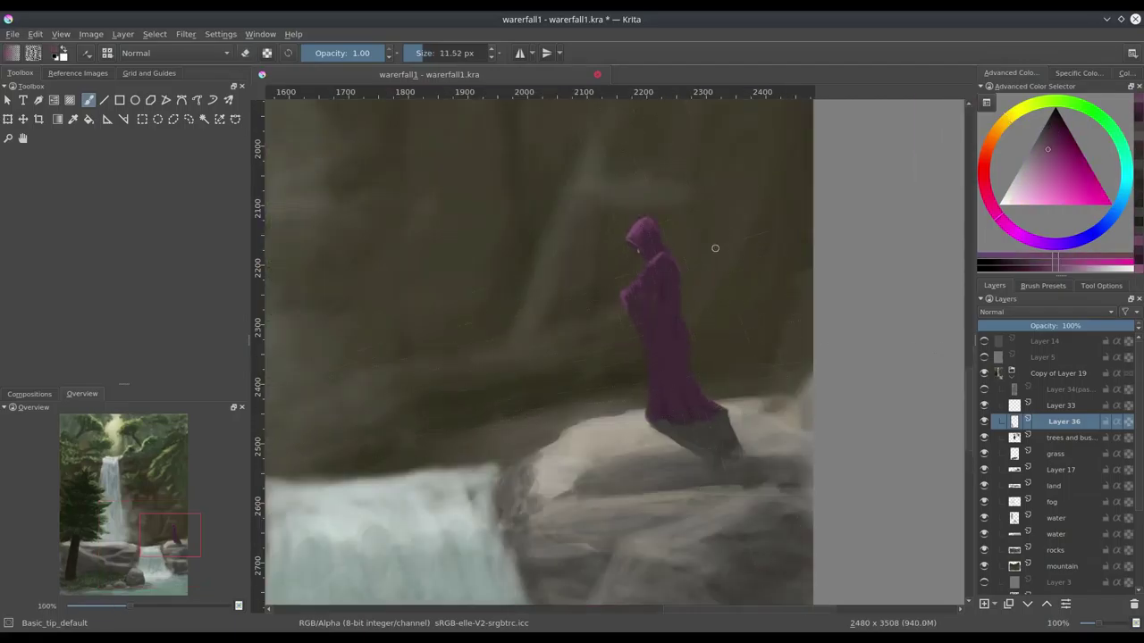
{"action": "left_click", "coordinate": [658, 324], "text": "ctrl"}
{"action": "left_click", "coordinate": [644, 345], "text": "ctrl"}
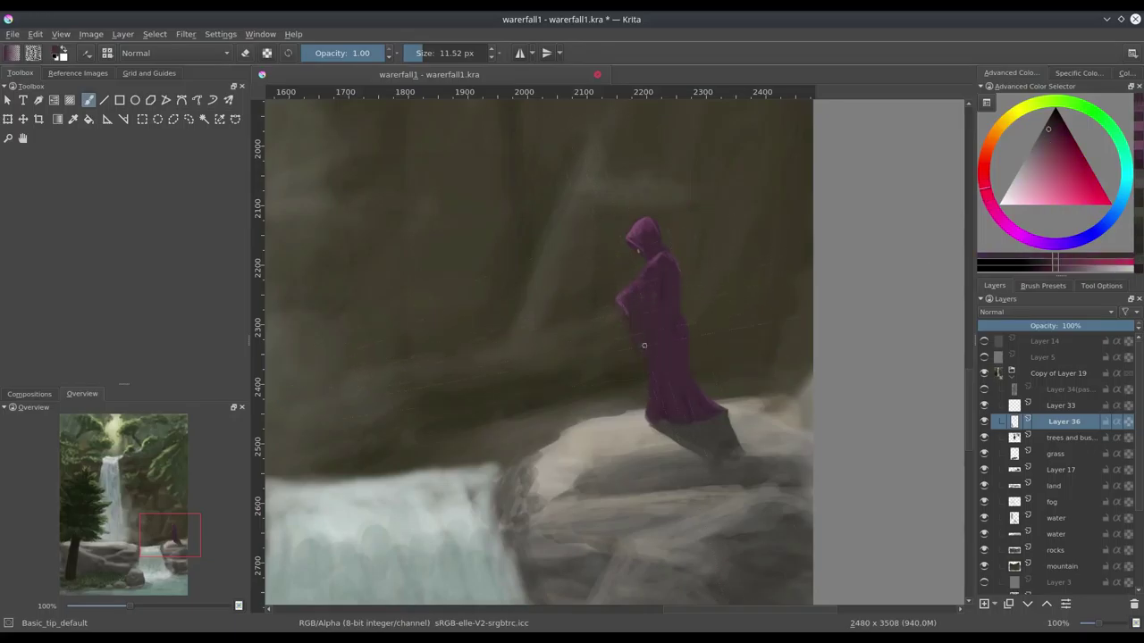
Paint the outstretched hand in a brownish skin tone beside the purple robe
{"action": "scroll", "coordinate": [644, 345], "scroll_direction": "up", "scroll_amount": 1}
{"action": "left_click", "coordinate": [696, 278], "text": "ctrl"}
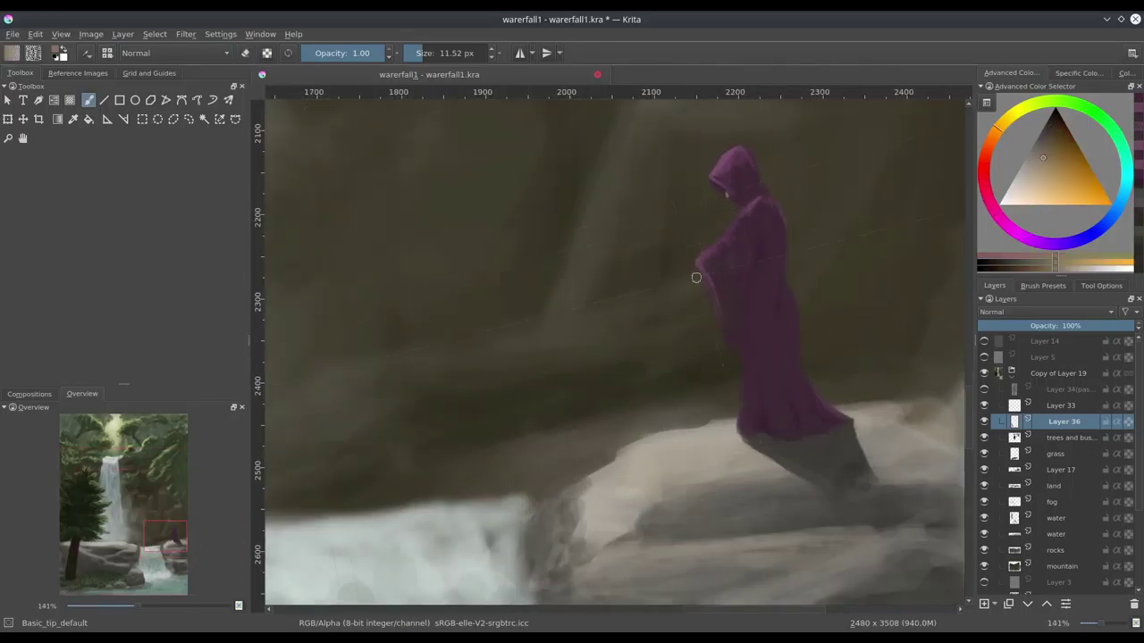
{"action": "scroll", "coordinate": [646, 347], "scroll_direction": "up", "scroll_amount": 1}
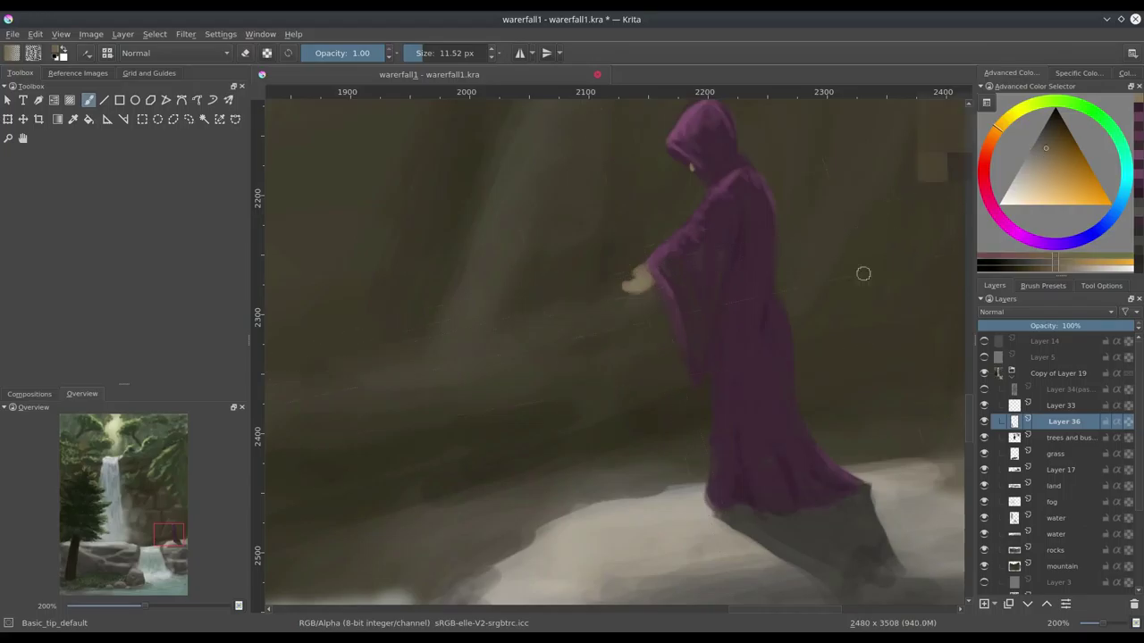
{"action": "left_click", "coordinate": [704, 305], "text": "ctrl"}
{"action": "left_click", "coordinate": [630, 284], "text": "ctrl"}
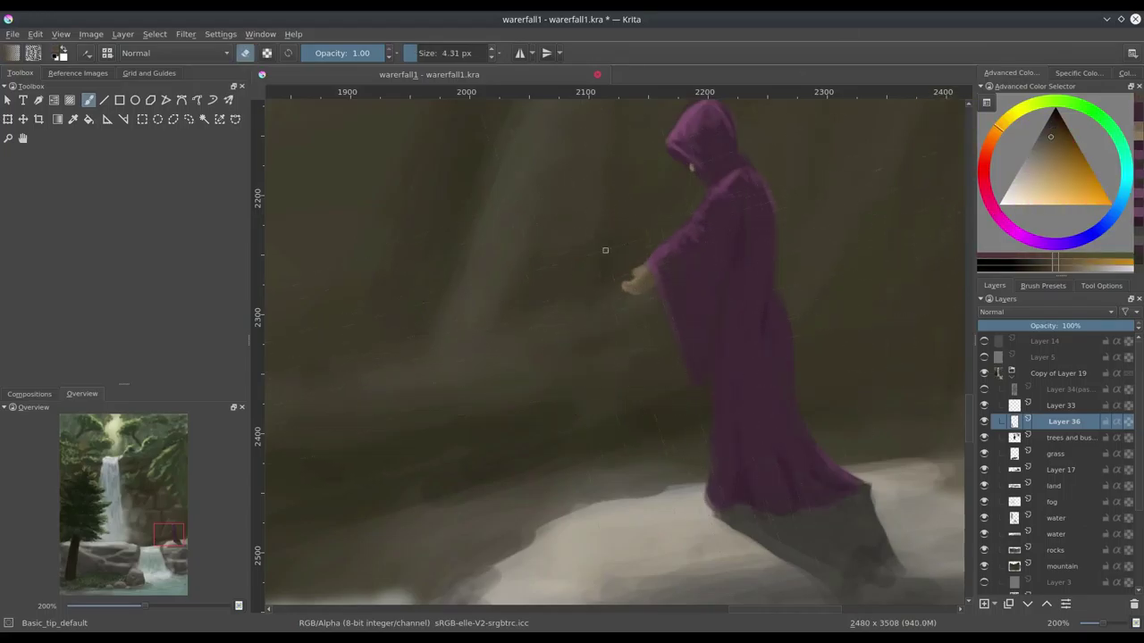
{"action": "scroll", "coordinate": [605, 250], "scroll_direction": "down", "scroll_amount": 4}
Deselect, then tidy the lower-left edge of the robe in the sampled purple
{"action": "left_click", "coordinate": [88, 99]}
{"action": "left_click", "coordinate": [155, 34]}
{"action": "left_click", "coordinate": [170, 61]}
{"action": "left_click", "coordinate": [653, 313], "text": "ctrl"}
{"action": "key", "text": "e"}
{"action": "scroll", "coordinate": [625, 317], "scroll_direction": "up", "scroll_amount": 5}
{"action": "key", "text": "e"}
{"action": "left_click_drag", "start_coordinate": [662, 353], "coordinate": [686, 442]}
Paint a long brown staff through the hand, shade it darker, and lighten the grip
{"action": "left_click_drag", "start_coordinate": [600, 185], "coordinate": [620, 459]}
{"action": "mouse_move", "coordinate": [688, 322]}
{"action": "left_mouse_down"}
{"action": "mouse_move", "coordinate": [695, 531]}
{"action": "mouse_move", "coordinate": [740, 593]}
{"action": "left_mouse_up"}
{"action": "scroll", "coordinate": [700, 311], "scroll_direction": "up", "scroll_amount": 5}
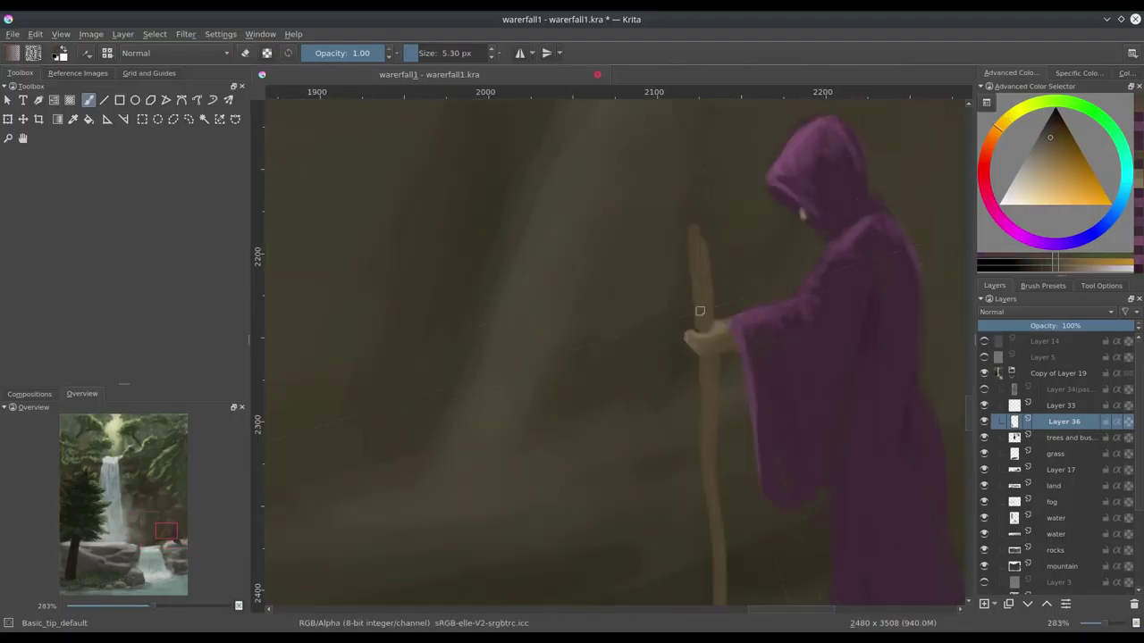
{"action": "left_click", "coordinate": [725, 244], "text": "ctrl"}
{"action": "mouse_move", "coordinate": [706, 248]}
{"action": "left_mouse_down"}
{"action": "mouse_move", "coordinate": [704, 329]}
{"action": "mouse_move", "coordinate": [718, 322]}
{"action": "mouse_move", "coordinate": [696, 247]}
{"action": "left_mouse_up"}
{"action": "key", "text": "e"}
{"action": "left_click", "coordinate": [696, 336], "text": "ctrl"}
{"action": "key", "text": "e"}
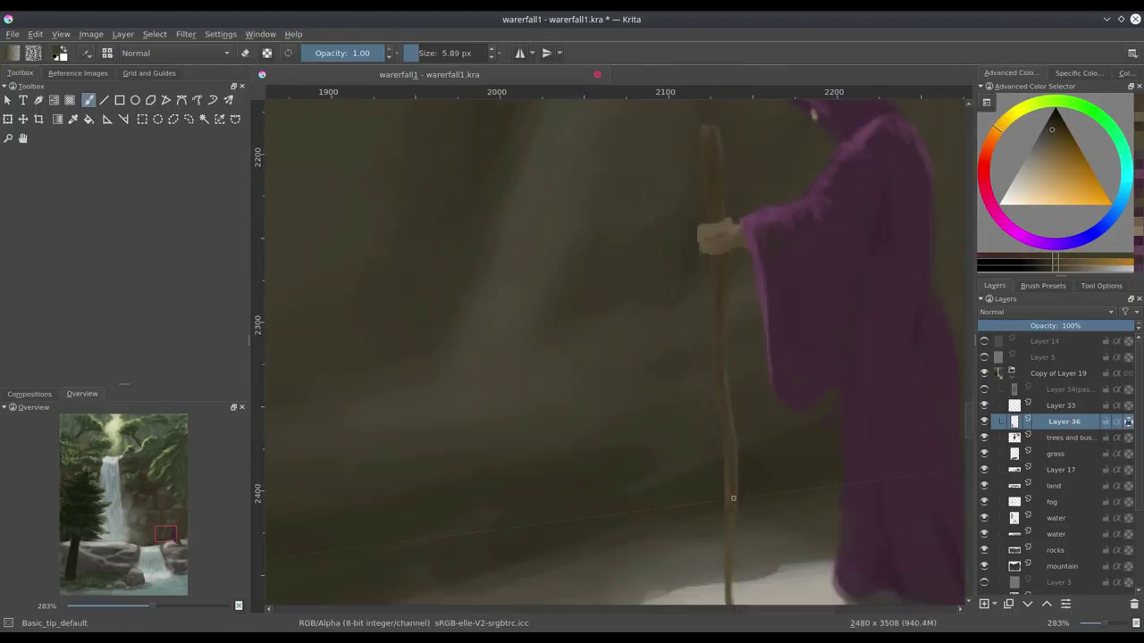